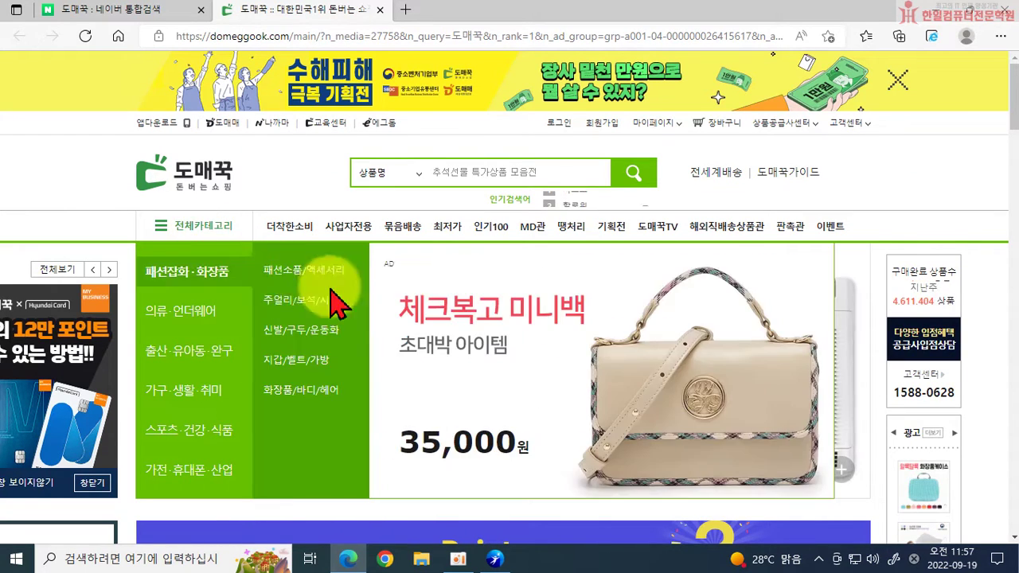
Examine the 도매꾹 main page, including its category list, advertised banners, recommended products and camping table section.
{"action": "scroll", "coordinate": [374, 236], "scroll_direction": "down", "scroll_amount": 2}
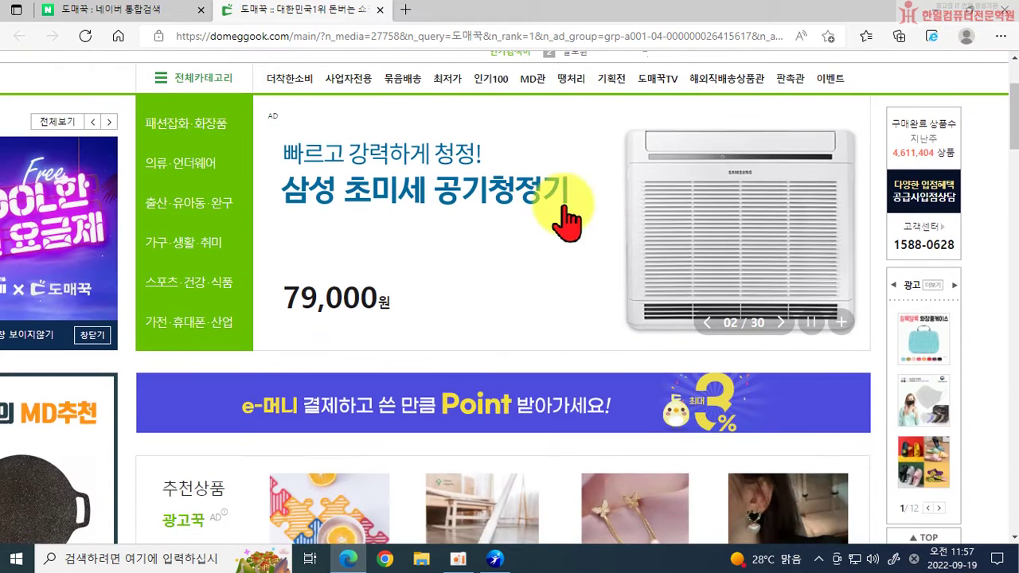
{"action": "scroll", "coordinate": [637, 317], "scroll_direction": "down", "scroll_amount": 1}
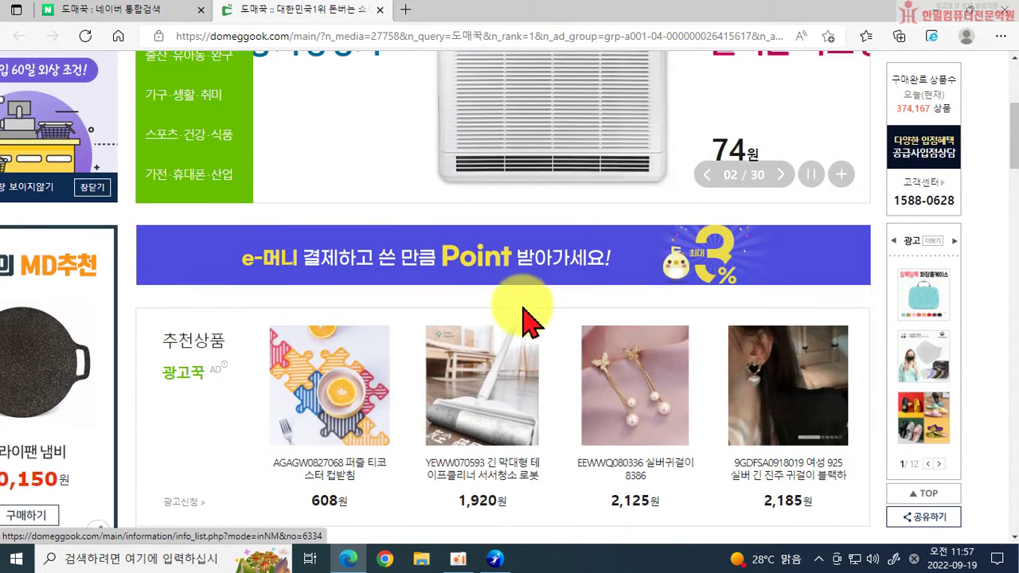
{"action": "scroll", "coordinate": [557, 335], "scroll_direction": "down", "scroll_amount": 1}
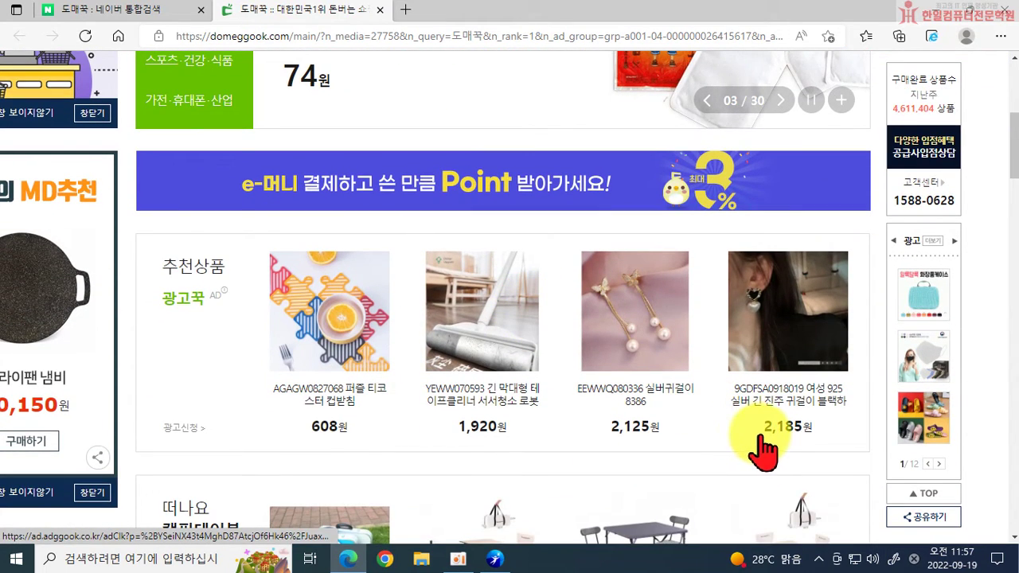
{"action": "scroll", "coordinate": [653, 419], "scroll_direction": "up", "scroll_amount": 5}
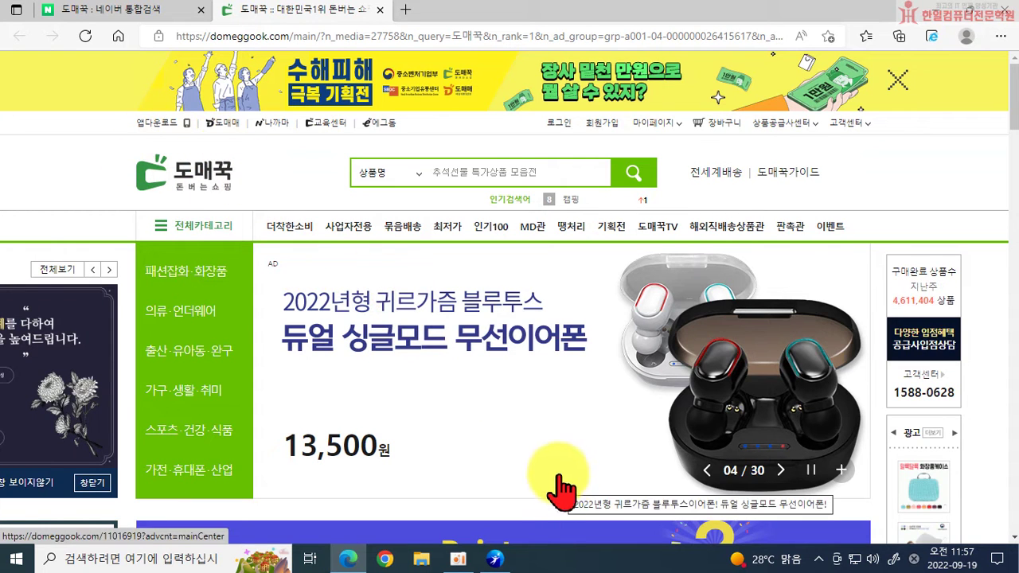
{"action": "scroll", "coordinate": [557, 462], "scroll_direction": "down", "scroll_amount": 1}
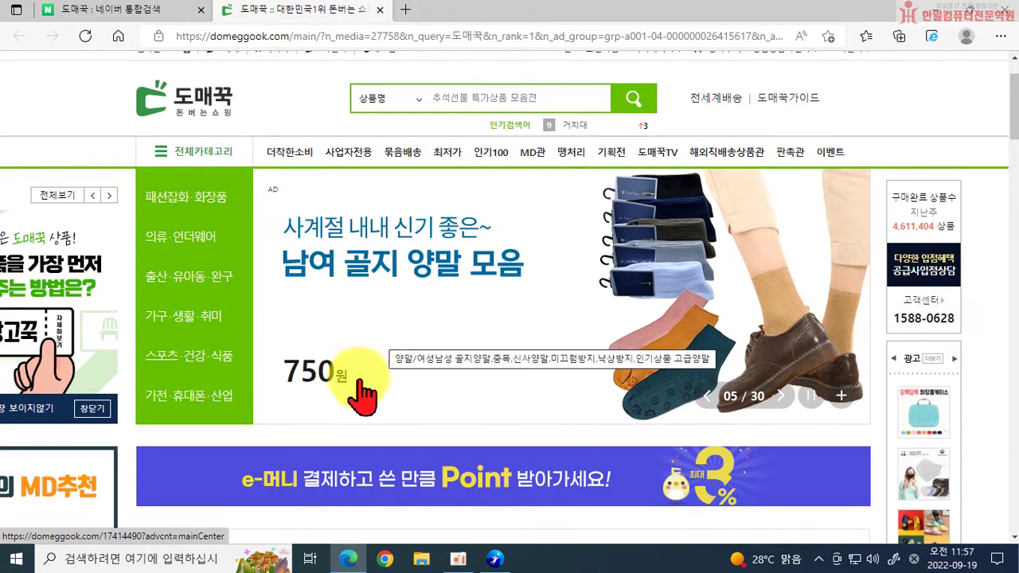
{"action": "scroll", "coordinate": [366, 398], "scroll_direction": "down", "scroll_amount": 2}
{"action": "scroll", "coordinate": [557, 430], "scroll_direction": "down", "scroll_amount": 2}
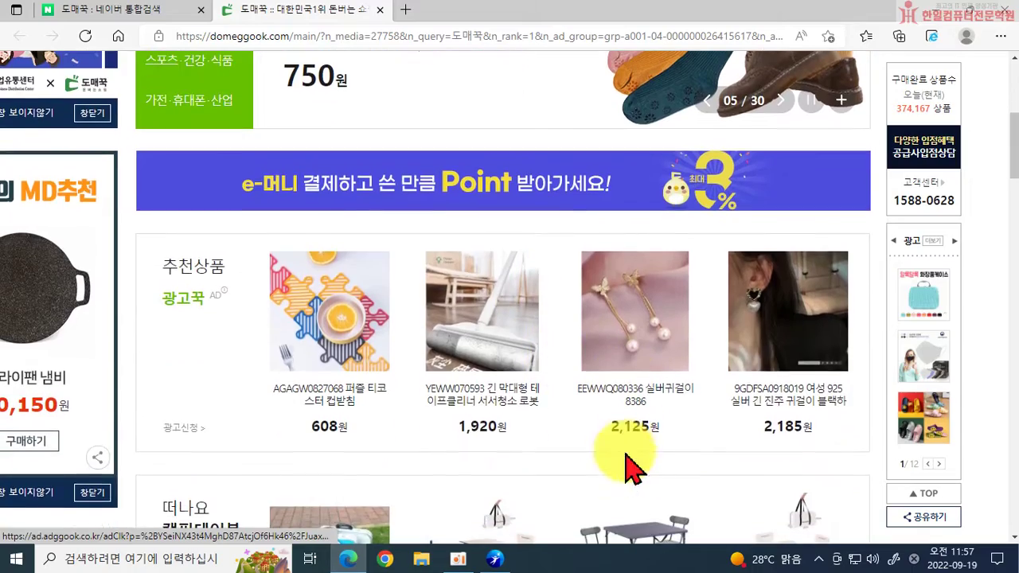
{"action": "scroll", "coordinate": [485, 453], "scroll_direction": "down", "scroll_amount": 2}
{"action": "scroll", "coordinate": [529, 461], "scroll_direction": "up", "scroll_amount": 7}
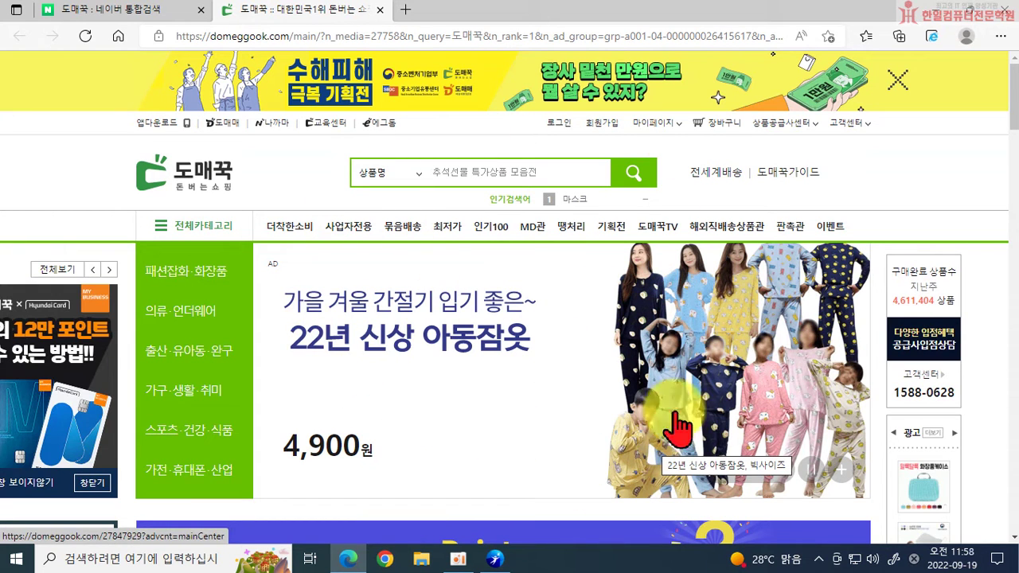
{"action": "scroll", "coordinate": [716, 430], "scroll_direction": "down", "scroll_amount": 1}
{"action": "scroll", "coordinate": [788, 429], "scroll_direction": "down", "scroll_amount": 2}
{"action": "scroll", "coordinate": [371, 432], "scroll_direction": "down", "scroll_amount": 3}
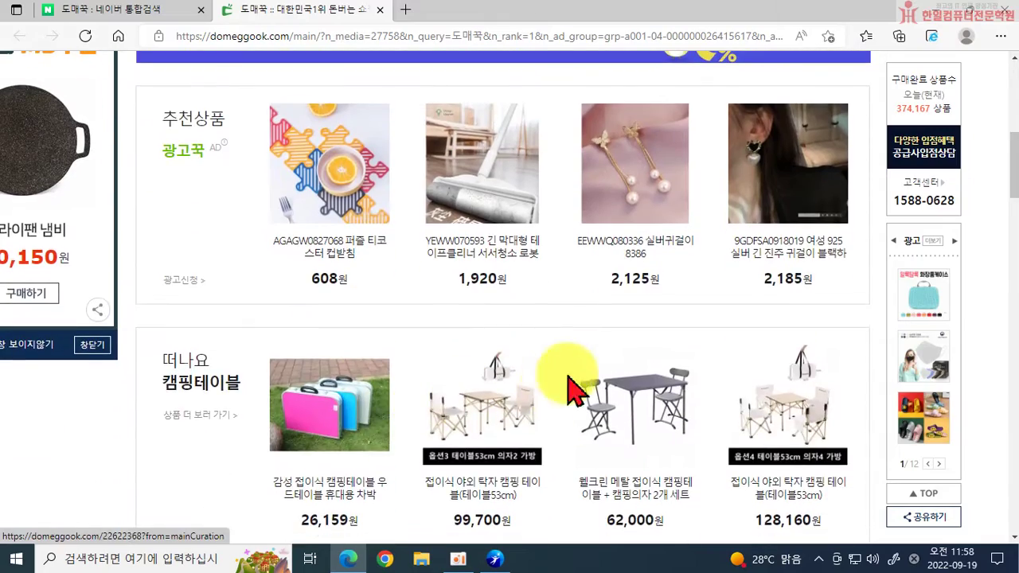
{"action": "scroll", "coordinate": [558, 363], "scroll_direction": "down", "scroll_amount": 1}
{"action": "scroll", "coordinate": [784, 474], "scroll_direction": "up", "scroll_amount": 7}
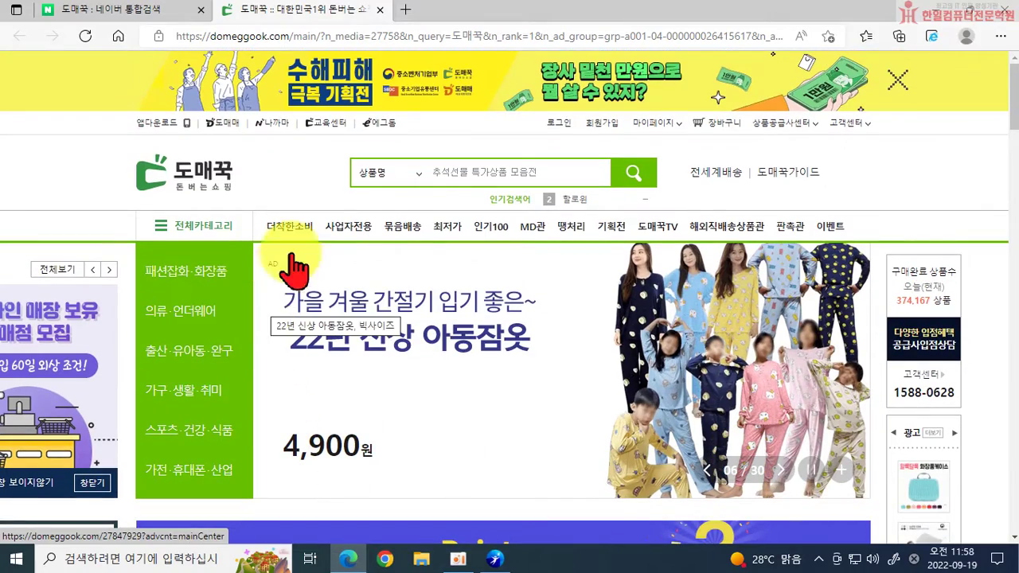
Open the 도매매 B2B delivery site, look over its main page, and return to the 도매꾹 page.
{"action": "left_click", "coordinate": [223, 125]}
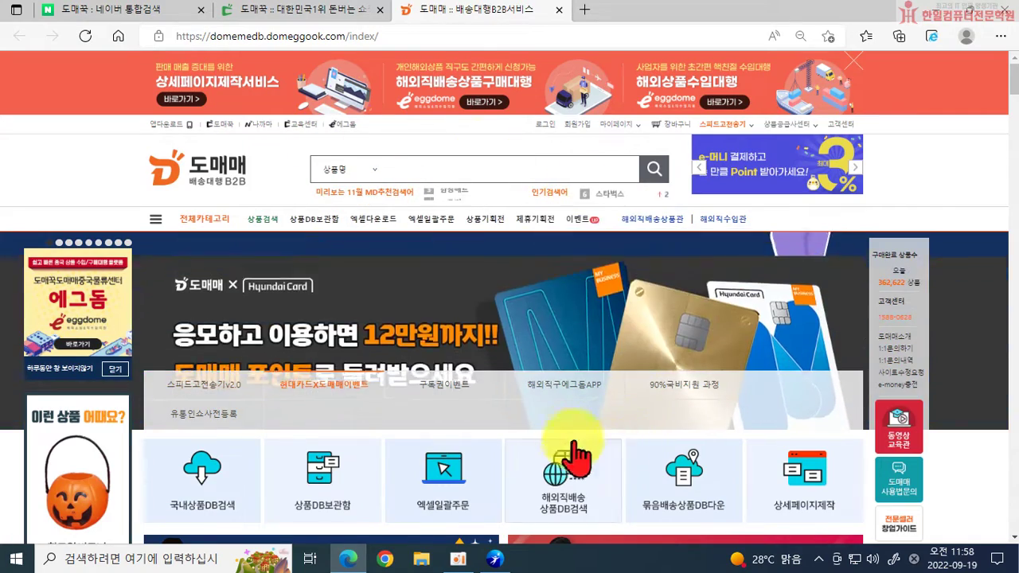
{"action": "scroll", "coordinate": [569, 446], "scroll_direction": "down", "scroll_amount": 4}
{"action": "scroll", "coordinate": [568, 432], "scroll_direction": "up", "scroll_amount": 4}
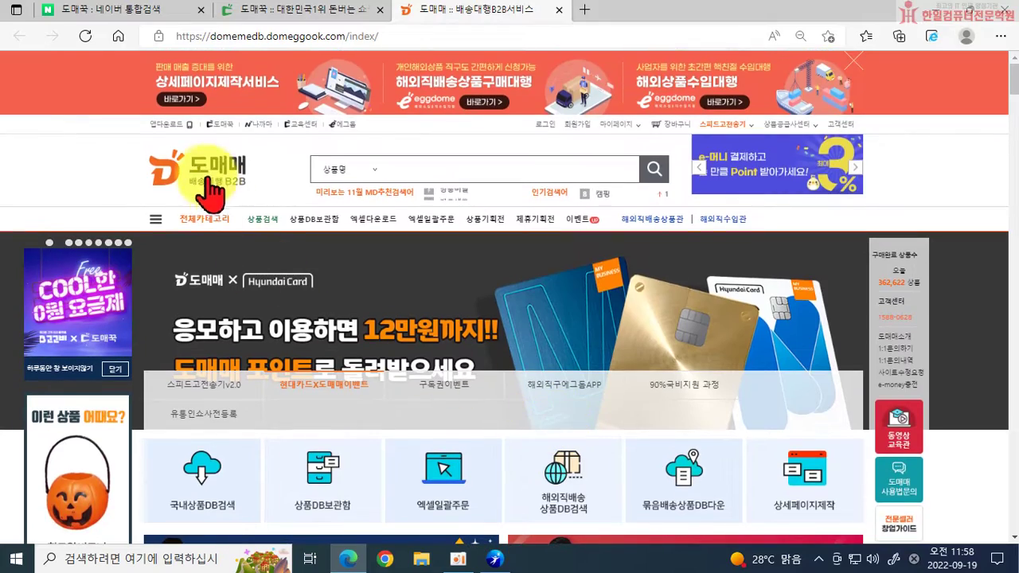
{"action": "left_click", "coordinate": [329, 12]}
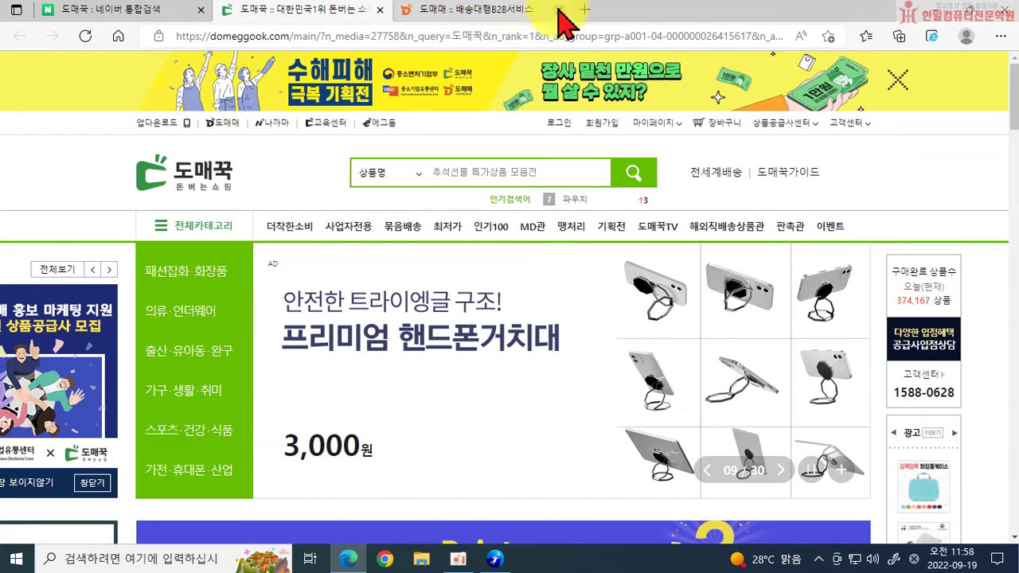
Open the 나까마 clearance-stock marketplace, examine the first page of product listings down to the pagination, and close the site.
{"action": "left_click", "coordinate": [265, 125]}
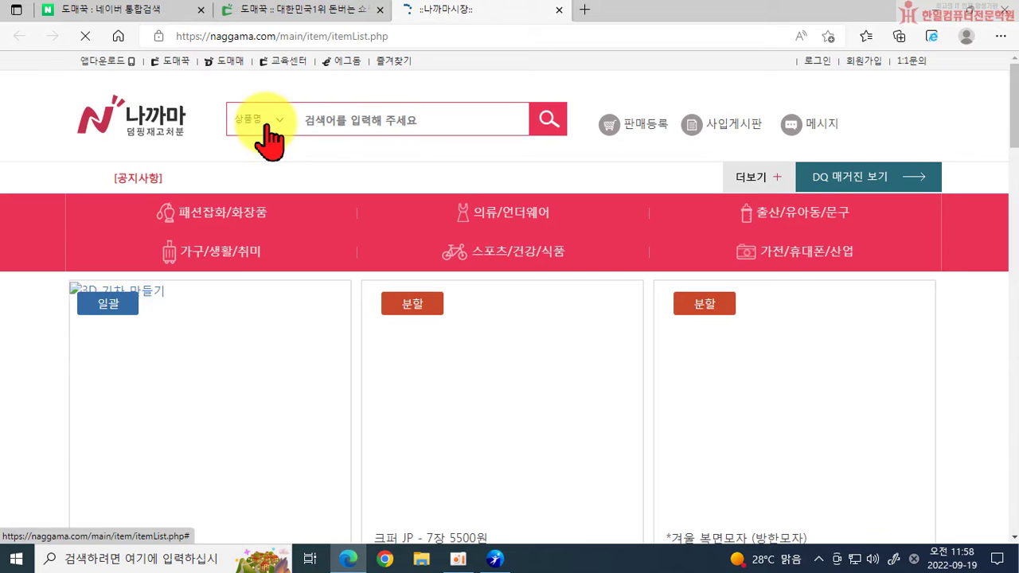
{"action": "scroll", "coordinate": [530, 326], "scroll_direction": "down", "scroll_amount": 5}
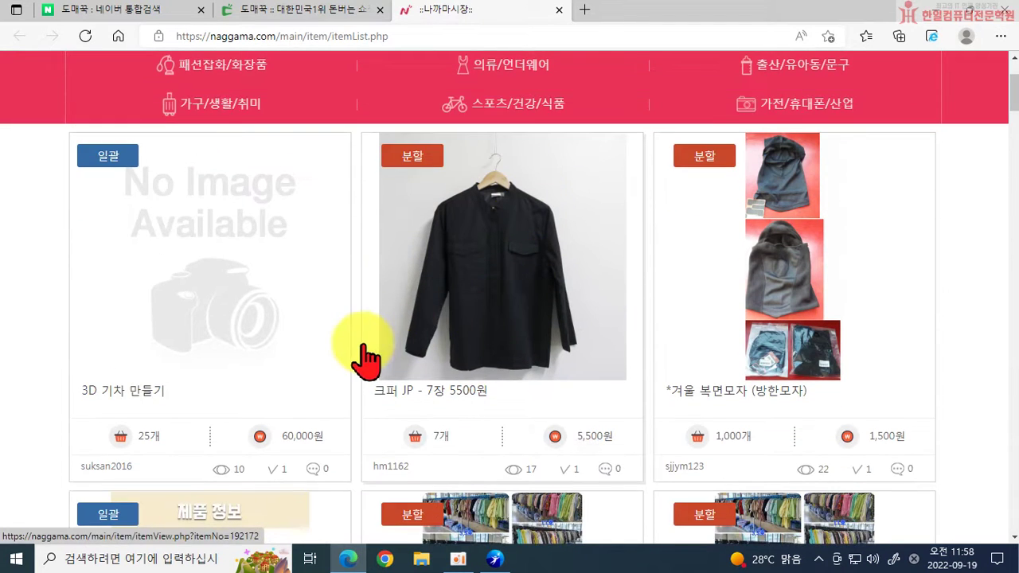
{"action": "scroll", "coordinate": [748, 275], "scroll_direction": "down", "scroll_amount": 7}
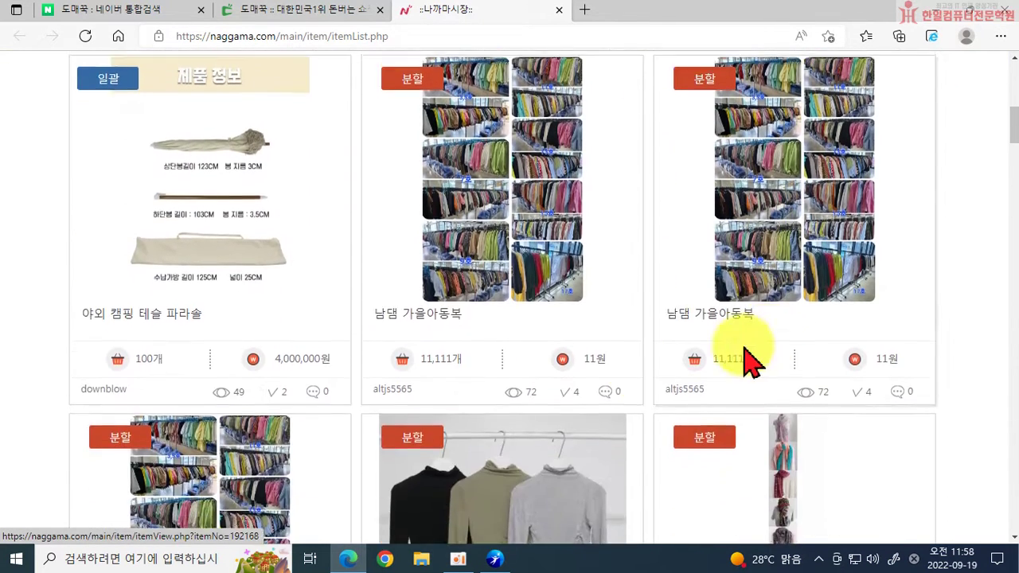
{"action": "scroll", "coordinate": [724, 388], "scroll_direction": "down", "scroll_amount": 7}
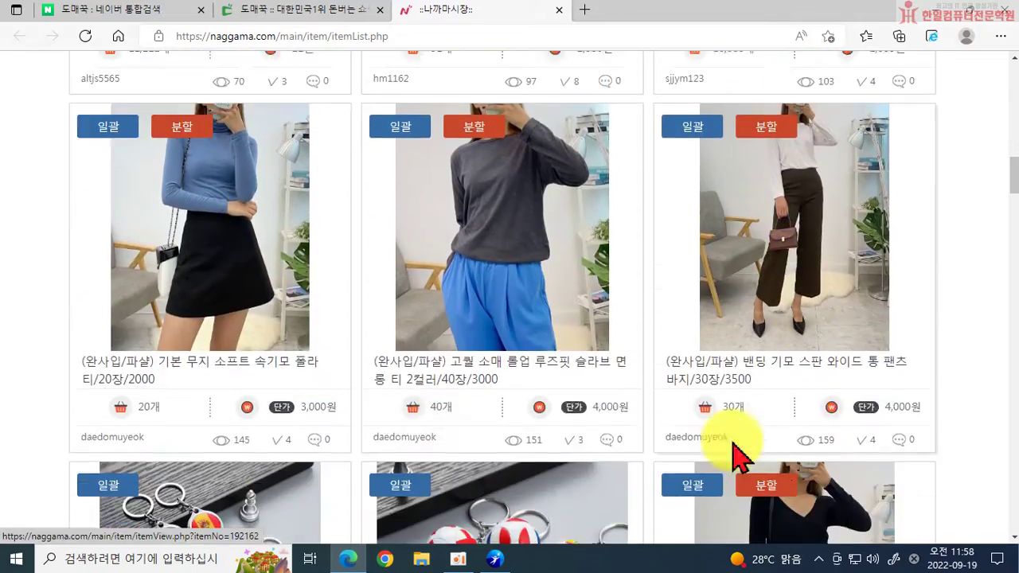
{"action": "scroll", "coordinate": [367, 436], "scroll_direction": "down", "scroll_amount": 1}
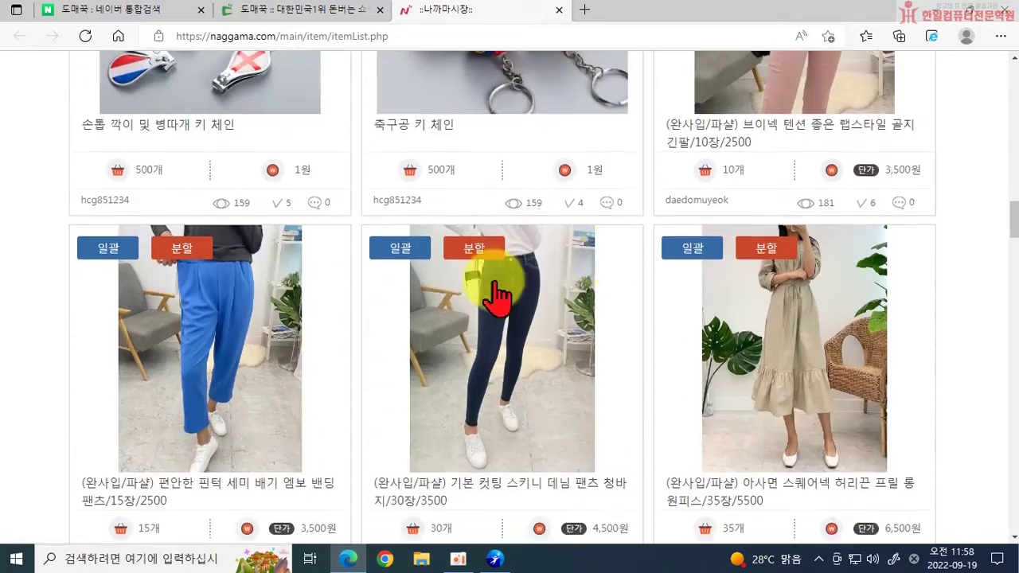
{"action": "scroll", "coordinate": [495, 296], "scroll_direction": "down", "scroll_amount": 10}
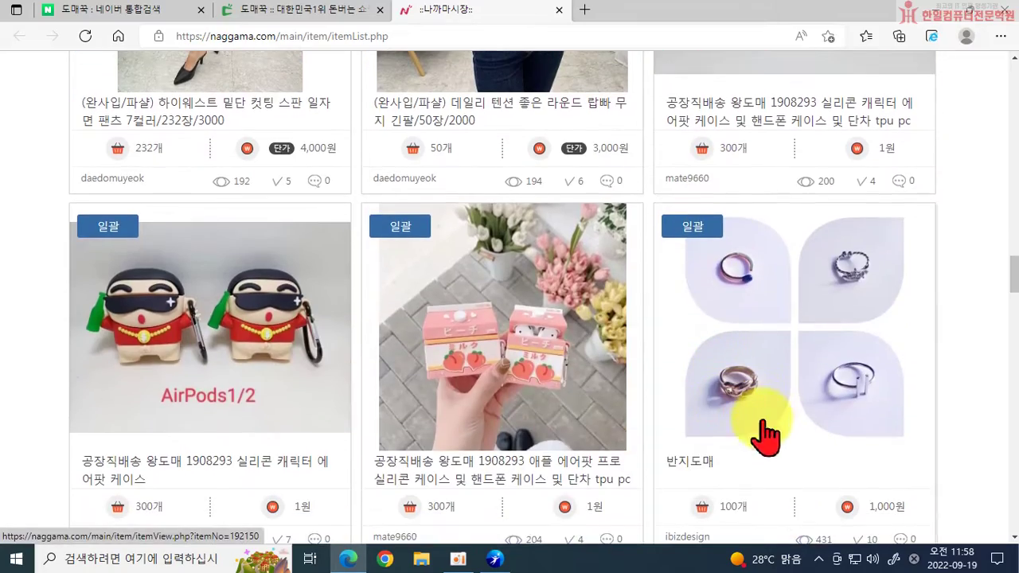
{"action": "scroll", "coordinate": [199, 426], "scroll_direction": "down", "scroll_amount": 3}
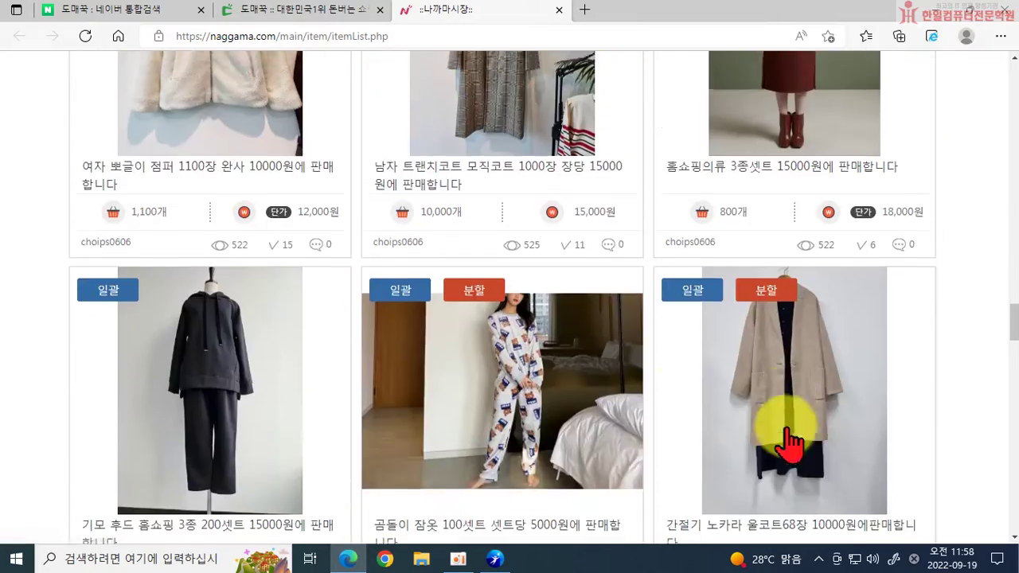
{"action": "scroll", "coordinate": [711, 406], "scroll_direction": "down", "scroll_amount": 12}
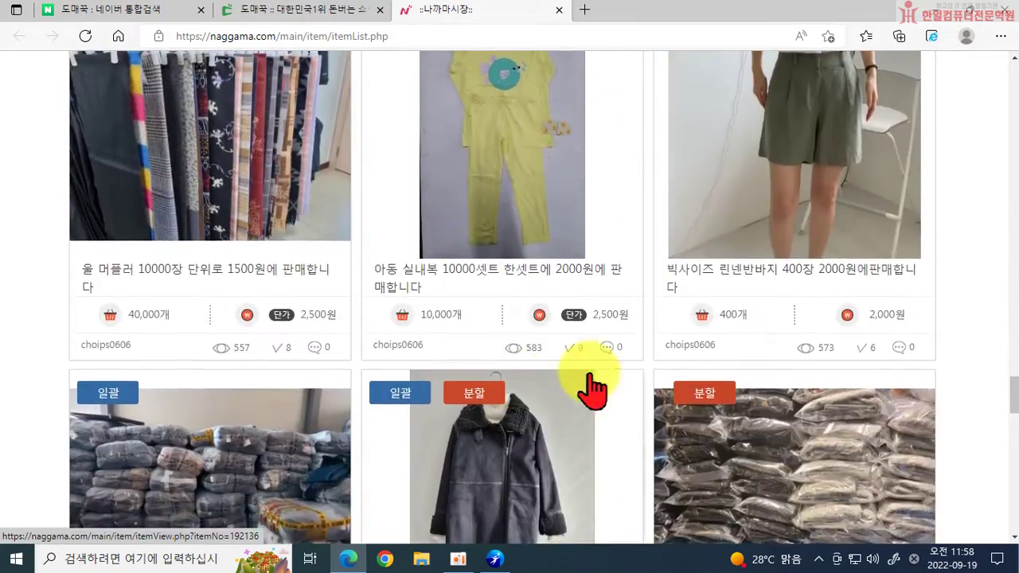
{"action": "scroll", "coordinate": [593, 388], "scroll_direction": "down", "scroll_amount": 10}
{"action": "scroll", "coordinate": [864, 422], "scroll_direction": "down", "scroll_amount": 8}
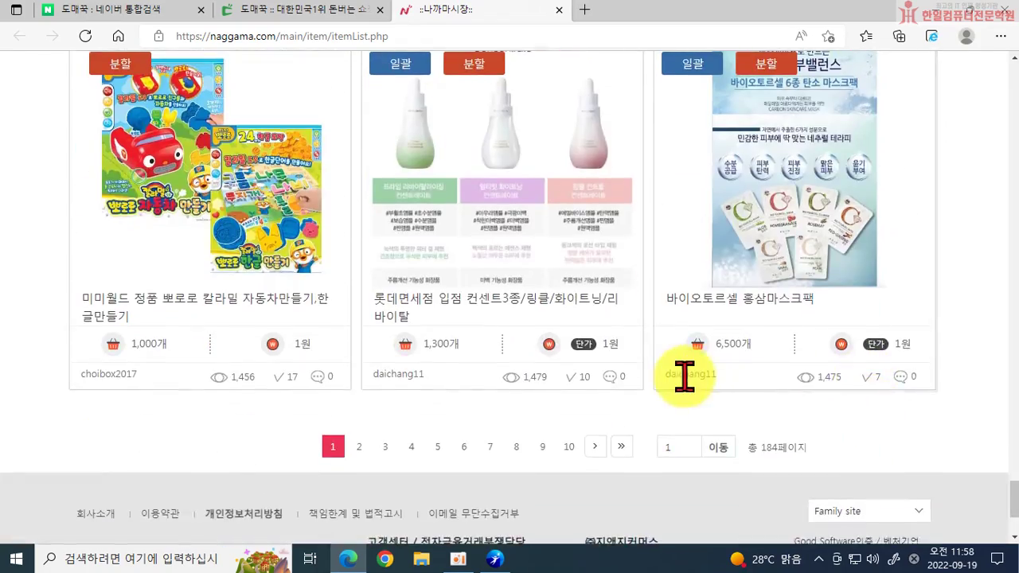
{"action": "scroll", "coordinate": [684, 374], "scroll_direction": "up", "scroll_amount": 20}
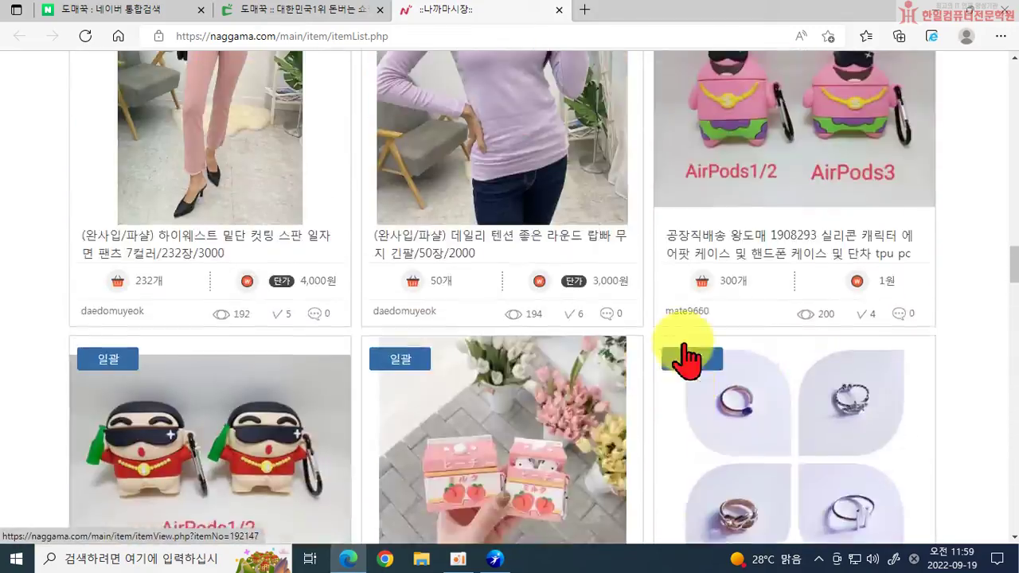
{"action": "scroll", "coordinate": [685, 362], "scroll_direction": "up", "scroll_amount": 15}
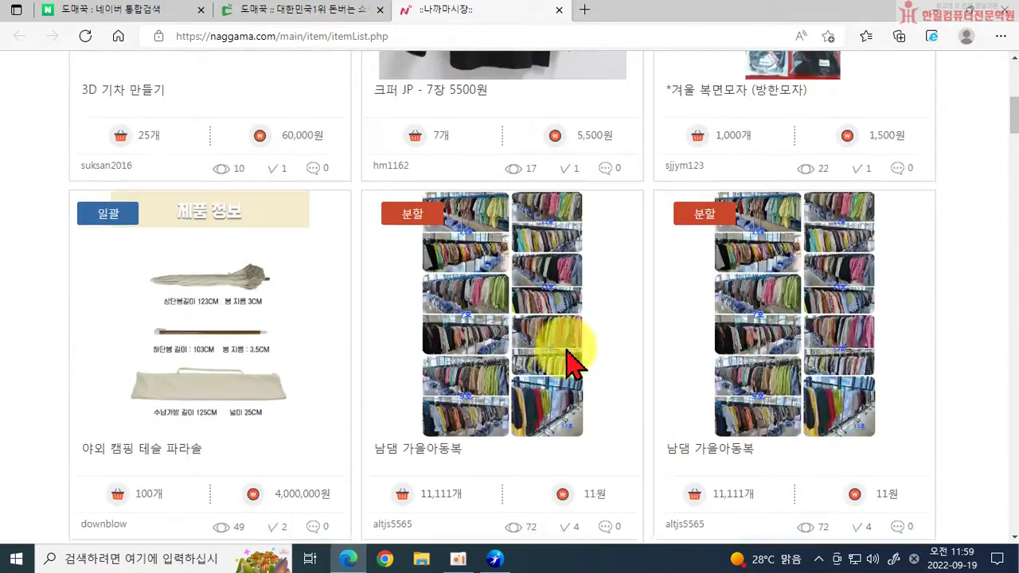
{"action": "scroll", "coordinate": [571, 363], "scroll_direction": "up", "scroll_amount": 6}
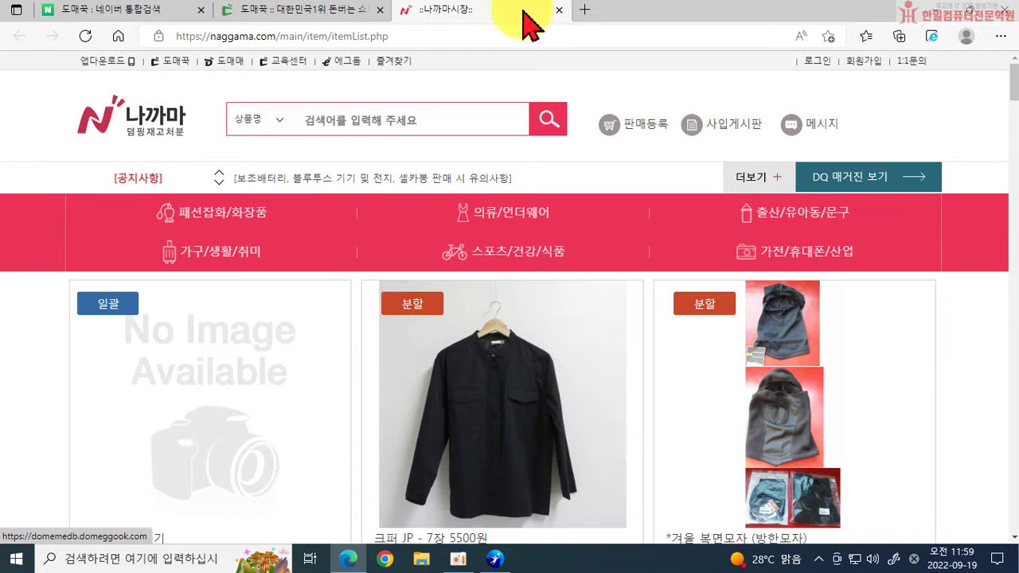
{"action": "left_click", "coordinate": [558, 9]}
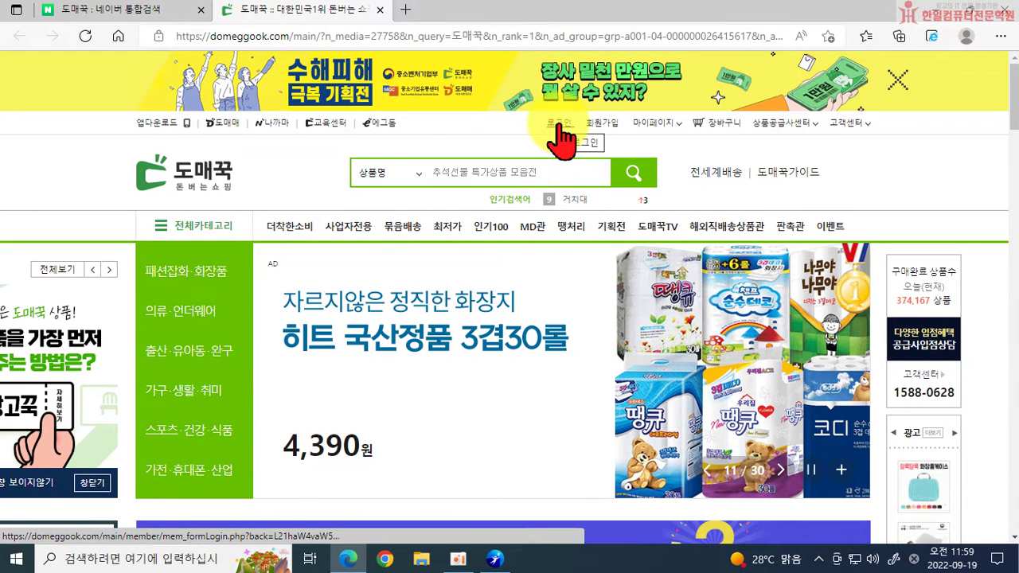
Log in to the 도매꾹 member account and look over the product categories on the main page.
{"action": "left_click", "coordinate": [558, 125]}
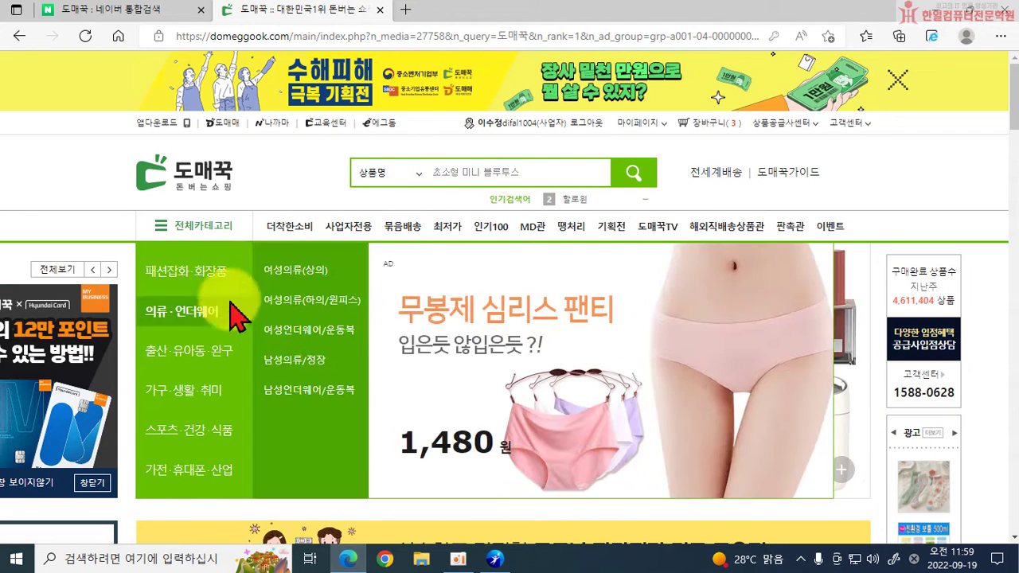
{"action": "mouse_move", "coordinate": [149, 402]}
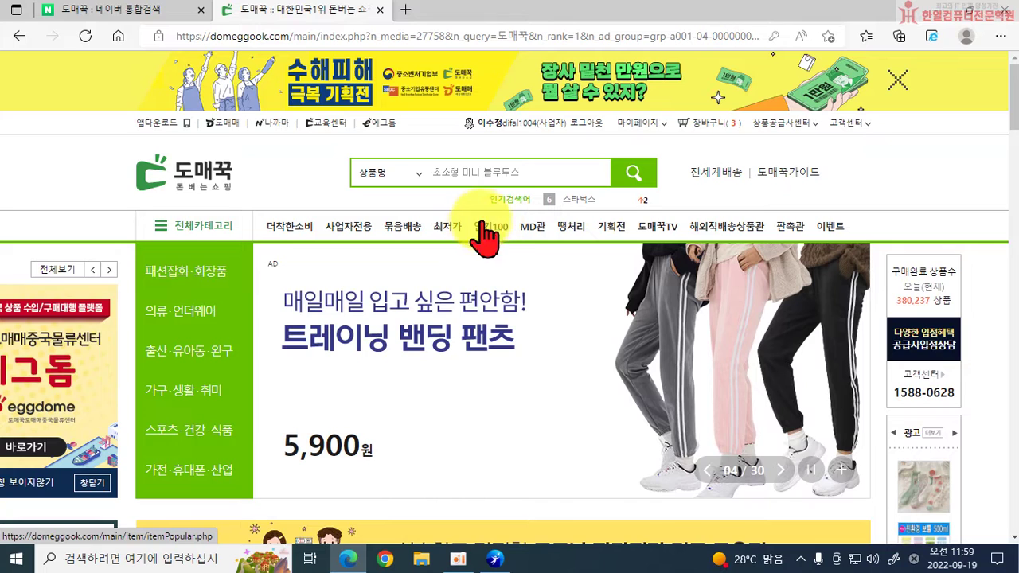
Open the 인기100 popular products ranking and limit it to the 가구/생활/취미 category.
{"action": "left_click", "coordinate": [491, 229]}
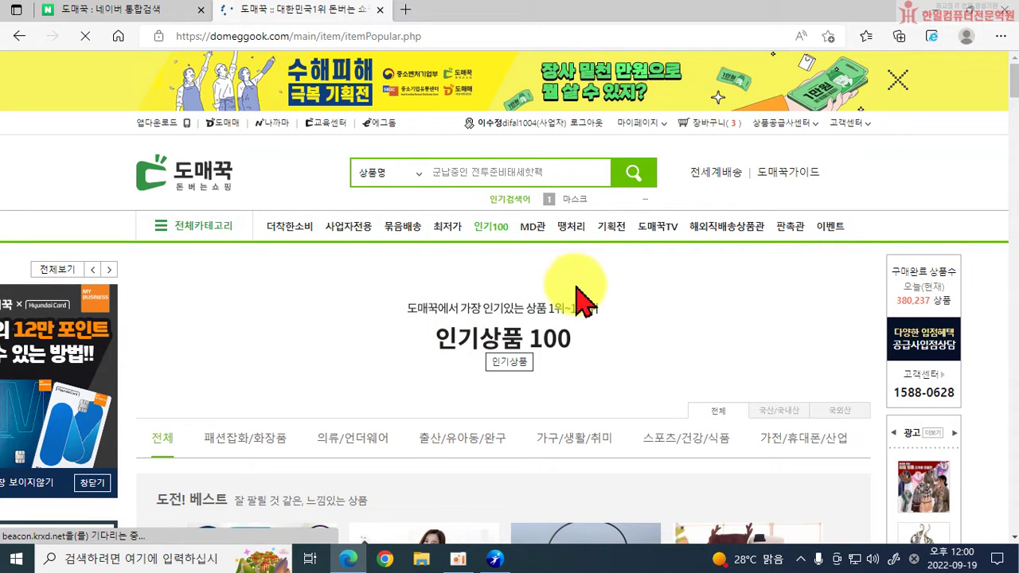
{"action": "scroll", "coordinate": [603, 337], "scroll_direction": "down", "scroll_amount": 2}
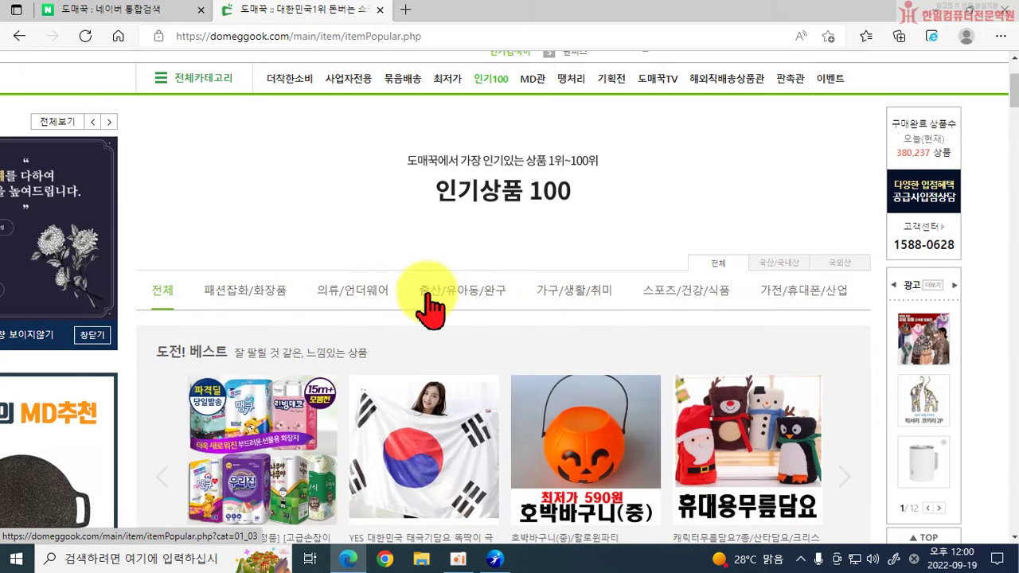
{"action": "left_click", "coordinate": [561, 295]}
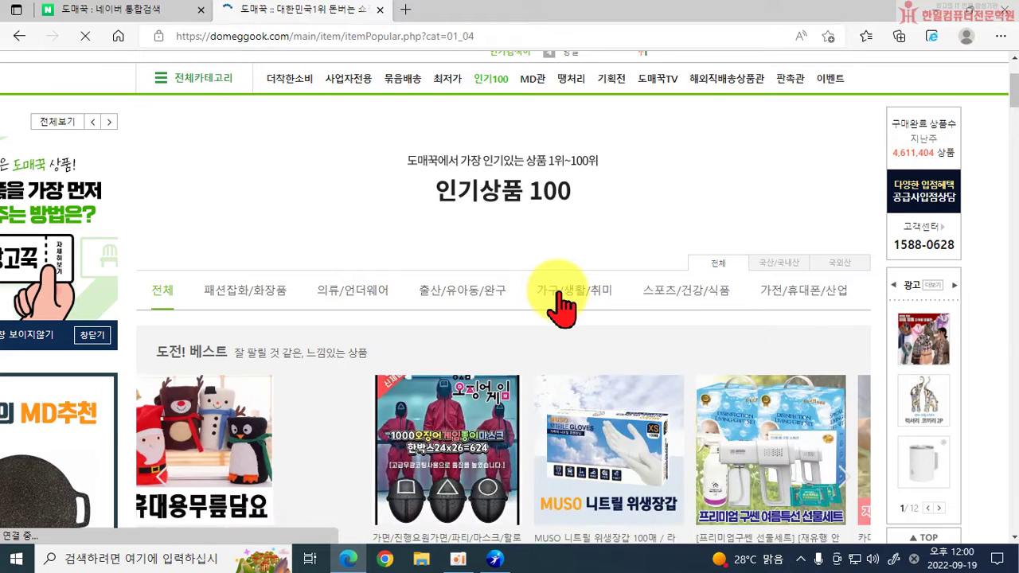
Examine the ranked products in the 가구/생활/취미 category, with their prices, rank changes and minimum order quantities.
{"action": "scroll", "coordinate": [624, 307], "scroll_direction": "down", "scroll_amount": 2}
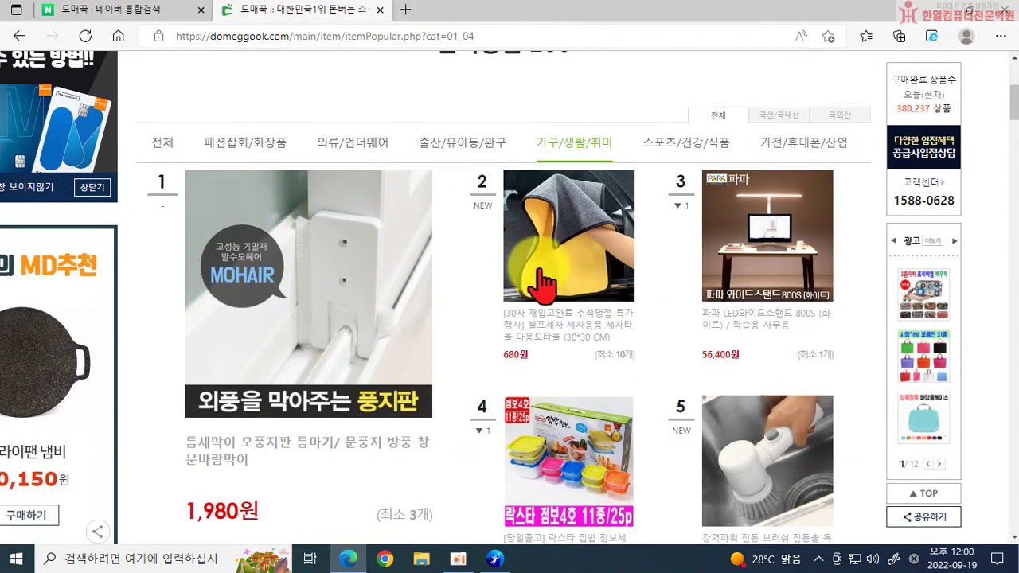
{"action": "scroll", "coordinate": [719, 255], "scroll_direction": "down", "scroll_amount": 2}
{"action": "scroll", "coordinate": [307, 353], "scroll_direction": "down", "scroll_amount": 5}
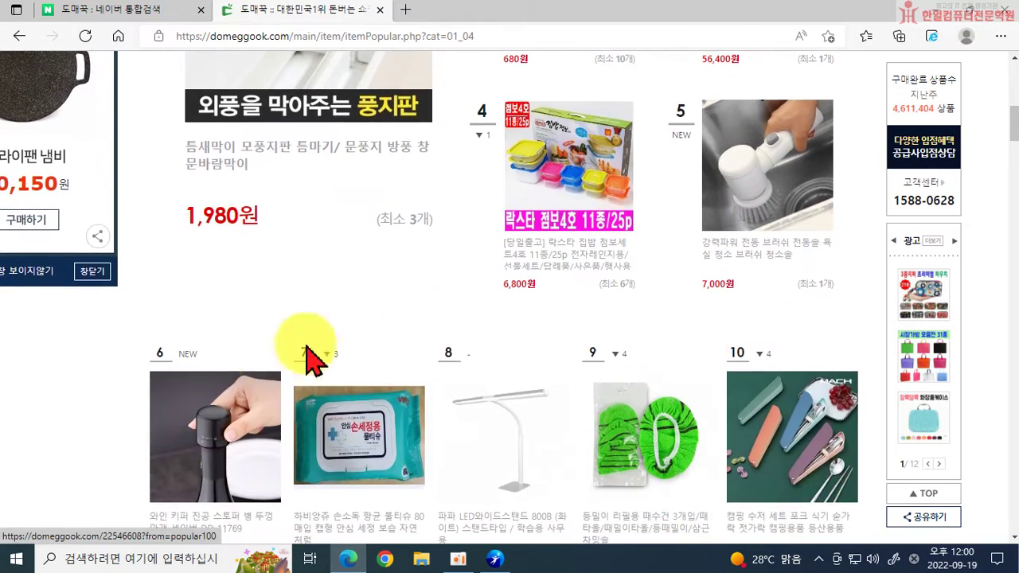
{"action": "scroll", "coordinate": [760, 283], "scroll_direction": "down", "scroll_amount": 1}
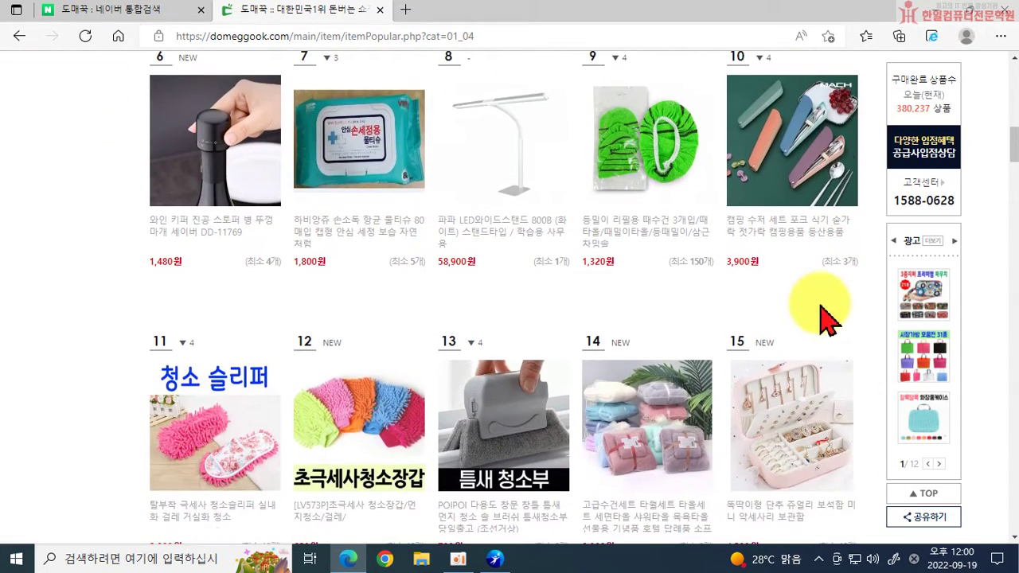
{"action": "scroll", "coordinate": [466, 357], "scroll_direction": "up", "scroll_amount": 6}
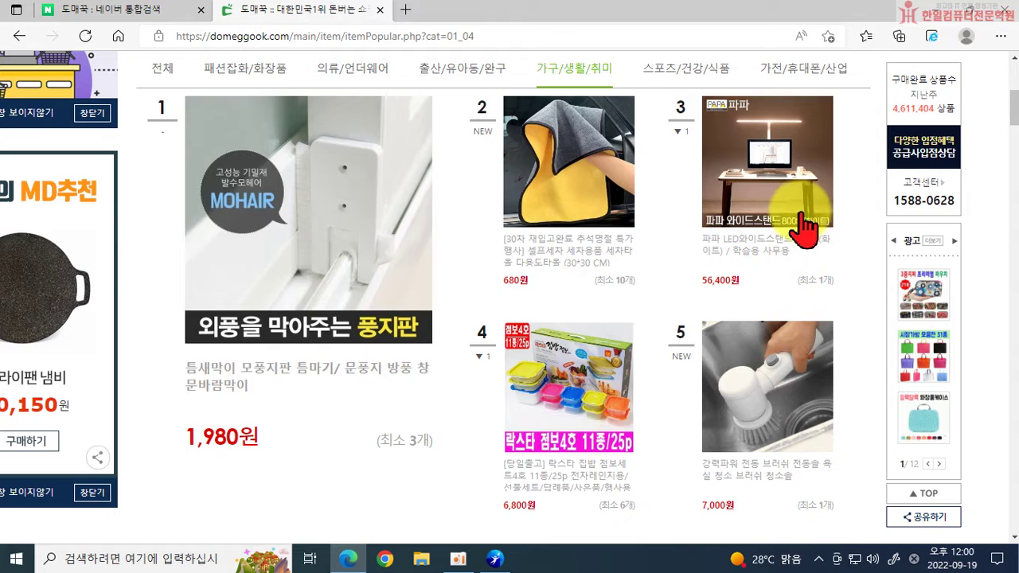
{"action": "scroll", "coordinate": [802, 422], "scroll_direction": "down", "scroll_amount": 3}
{"action": "scroll", "coordinate": [804, 414], "scroll_direction": "down", "scroll_amount": 7}
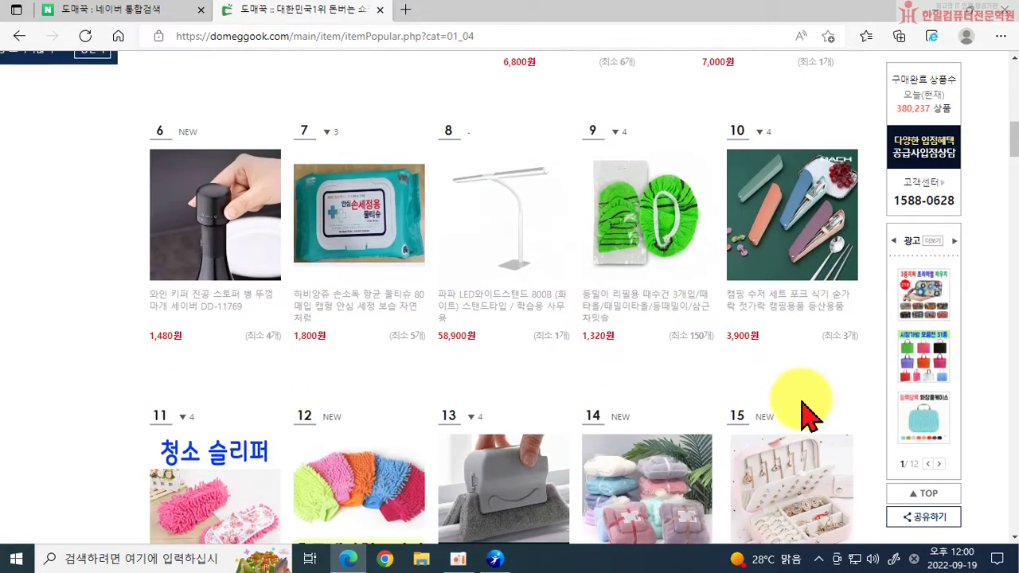
Look through the products ranked about 11 to 30 in the popularity list, checking prices and minimum quantities.
{"action": "scroll", "coordinate": [779, 366], "scroll_direction": "down", "scroll_amount": 5}
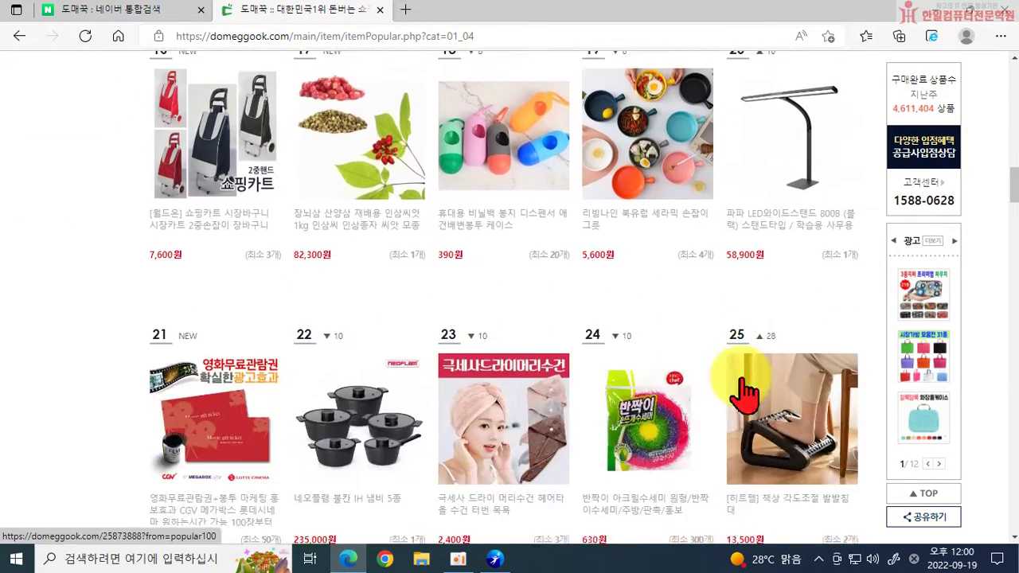
{"action": "scroll", "coordinate": [580, 359], "scroll_direction": "down", "scroll_amount": 3}
{"action": "scroll", "coordinate": [548, 344], "scroll_direction": "up", "scroll_amount": 3}
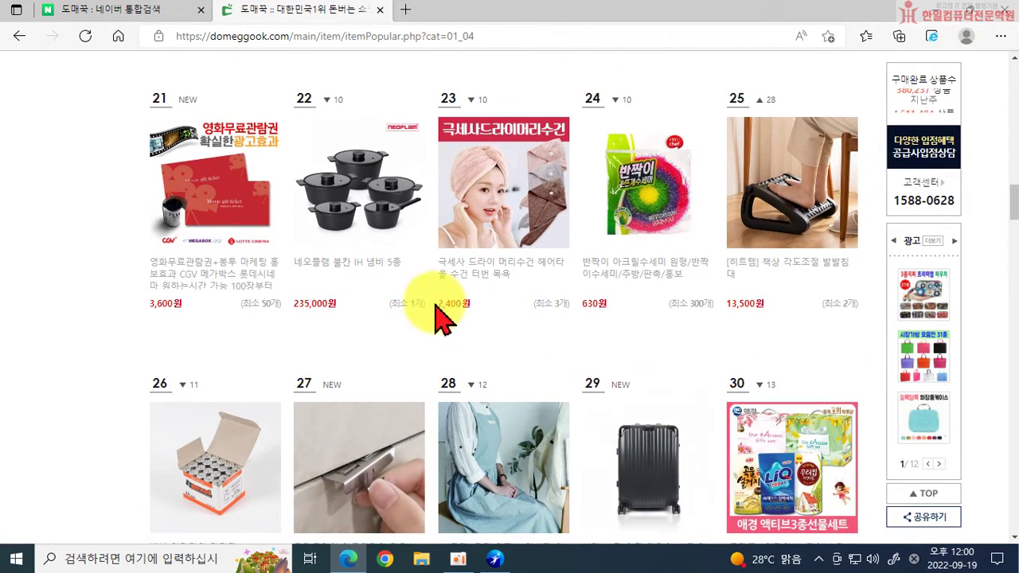
{"action": "scroll", "coordinate": [776, 318], "scroll_direction": "down", "scroll_amount": 1}
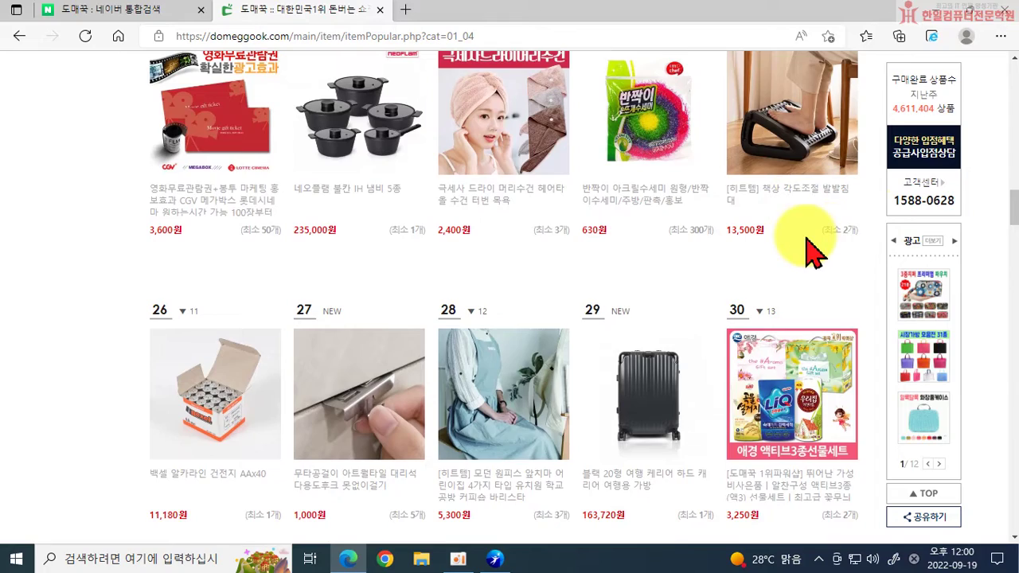
Return to the start of the ranking and compare the top ten products to choose one for a closer look.
{"action": "scroll", "coordinate": [773, 273], "scroll_direction": "up", "scroll_amount": 15}
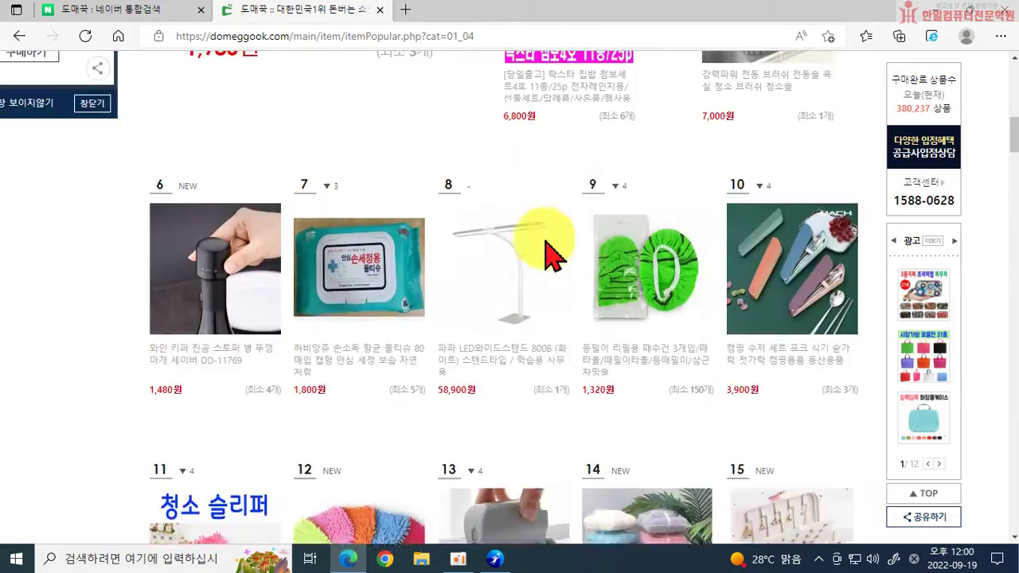
{"action": "scroll", "coordinate": [546, 243], "scroll_direction": "up", "scroll_amount": 3}
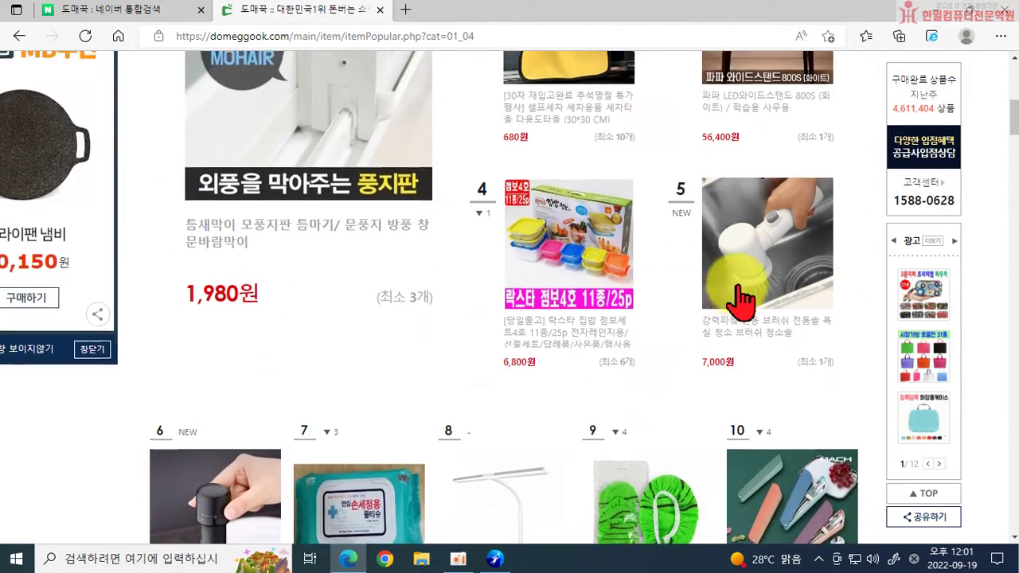
{"action": "scroll", "coordinate": [736, 301], "scroll_direction": "up", "scroll_amount": 2}
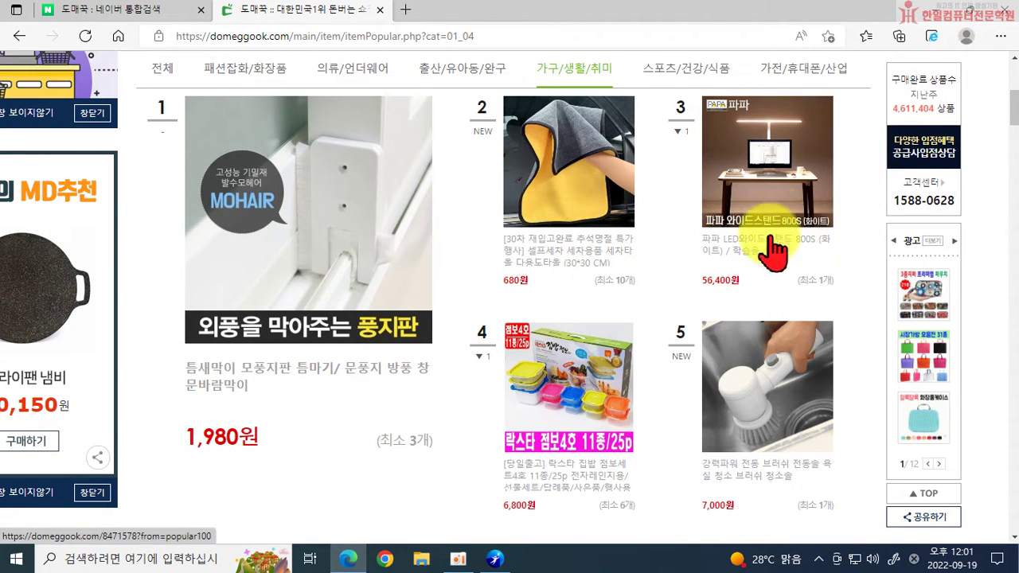
{"action": "scroll", "coordinate": [768, 387], "scroll_direction": "down", "scroll_amount": 1}
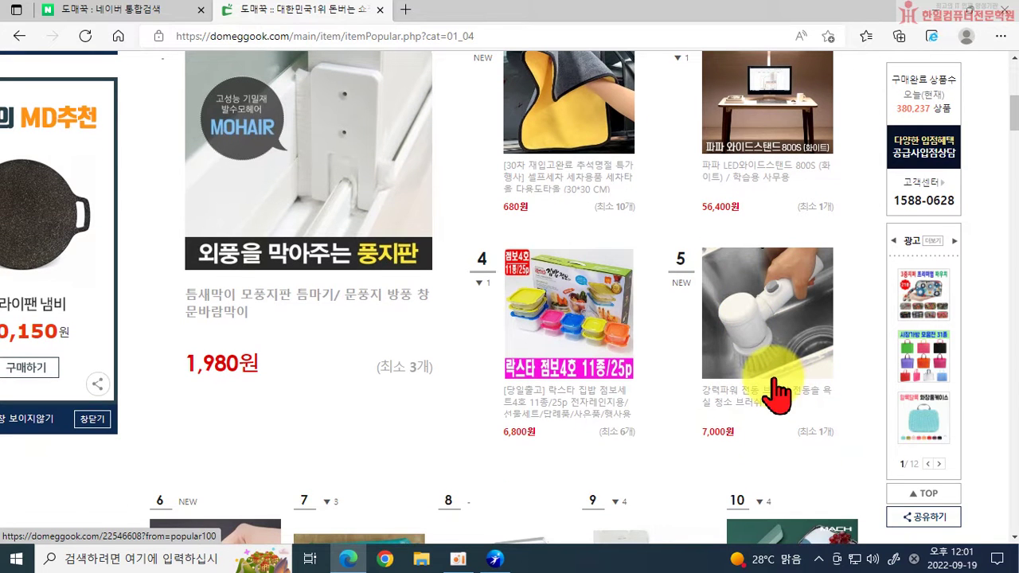
{"action": "scroll", "coordinate": [776, 380], "scroll_direction": "down", "scroll_amount": 1}
{"action": "scroll", "coordinate": [775, 366], "scroll_direction": "down", "scroll_amount": 1}
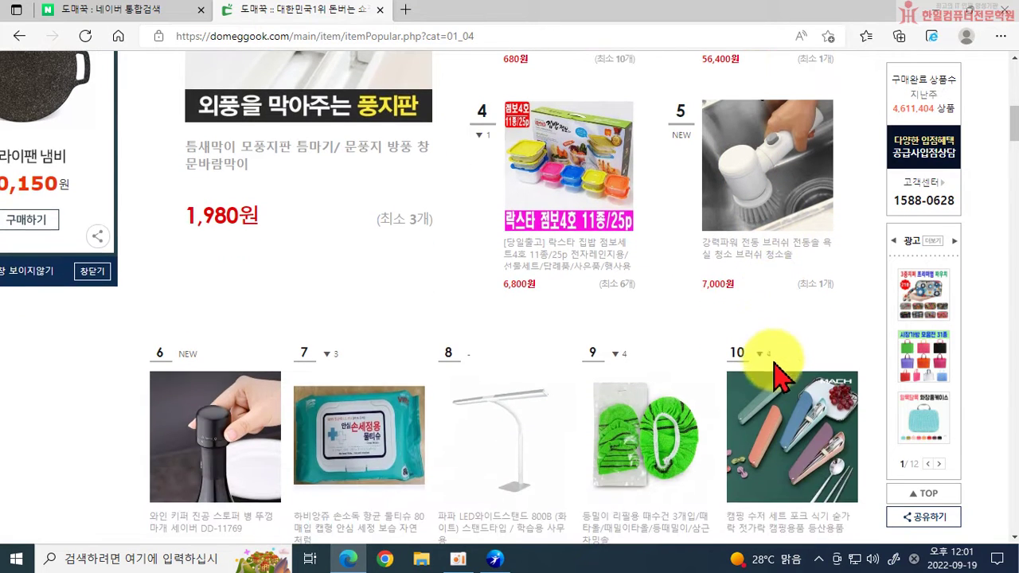
{"action": "scroll", "coordinate": [406, 307], "scroll_direction": "down", "scroll_amount": 1}
{"action": "scroll", "coordinate": [390, 294], "scroll_direction": "down", "scroll_amount": 1}
{"action": "scroll", "coordinate": [390, 271], "scroll_direction": "up", "scroll_amount": 4}
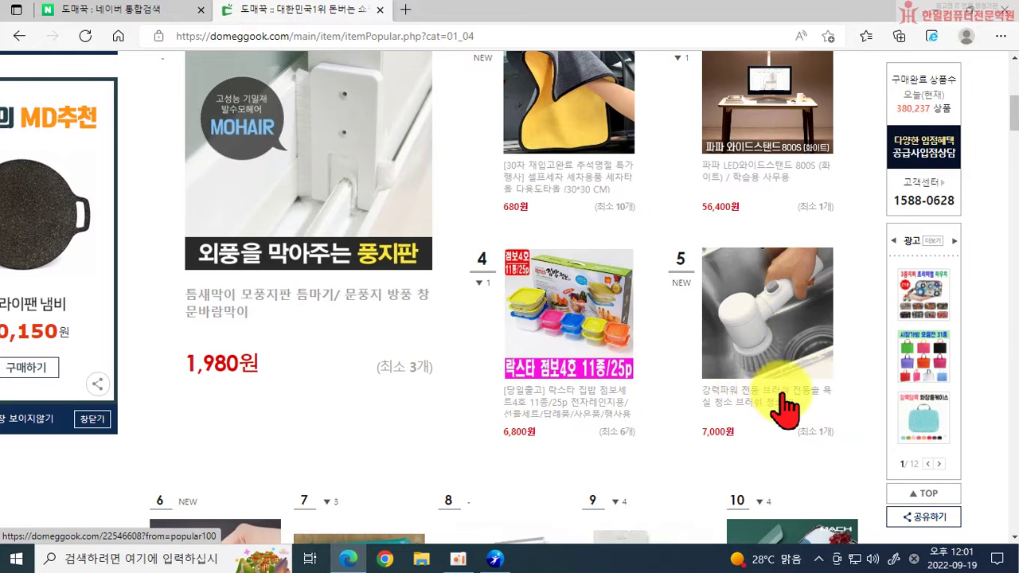
Open the fifth-ranked 강력파워 전동 브러쉬 product, check its unit prices and shipping details, and expand its 제품선택 options.
{"action": "left_click", "coordinate": [760, 296]}
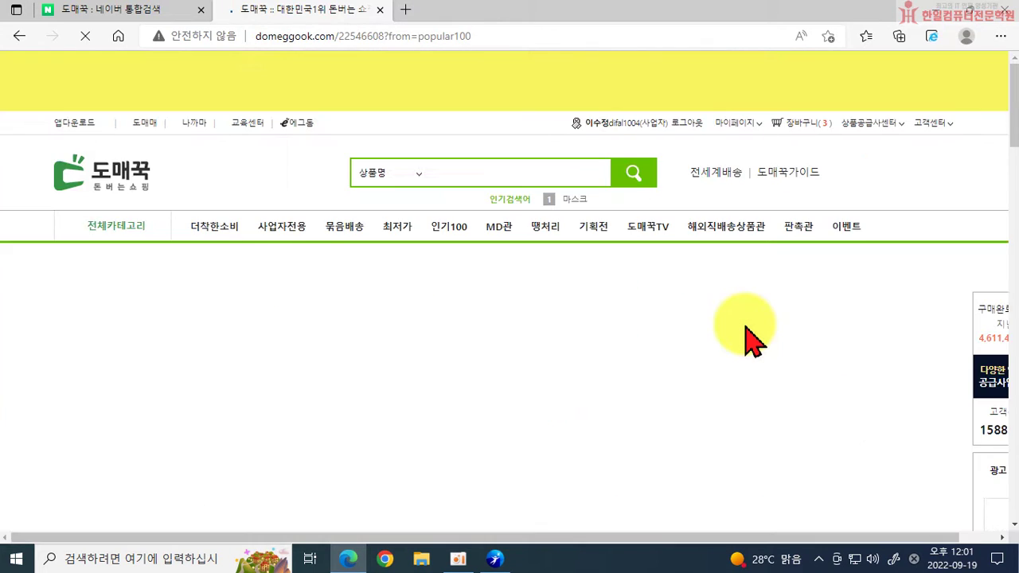
{"action": "scroll", "coordinate": [705, 307], "scroll_direction": "down", "scroll_amount": 2}
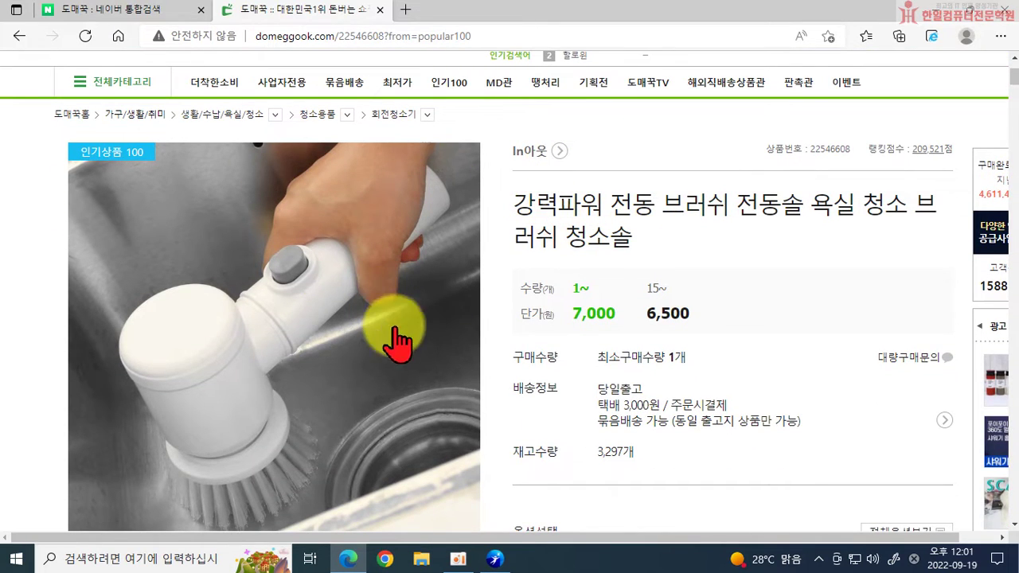
{"action": "scroll", "coordinate": [603, 283], "scroll_direction": "down", "scroll_amount": 1}
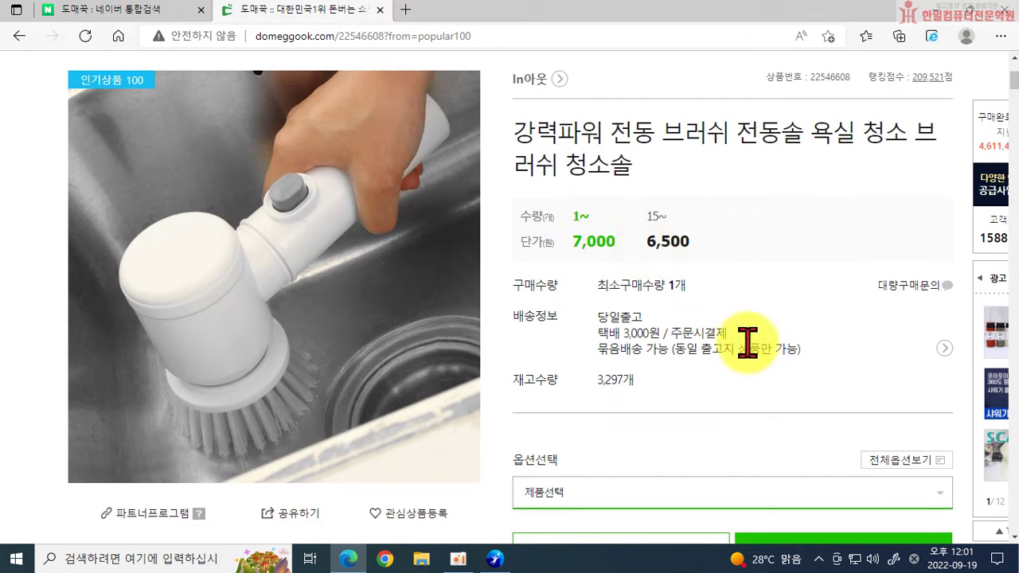
{"action": "scroll", "coordinate": [748, 390], "scroll_direction": "down", "scroll_amount": 2}
{"action": "left_click", "coordinate": [629, 344]}
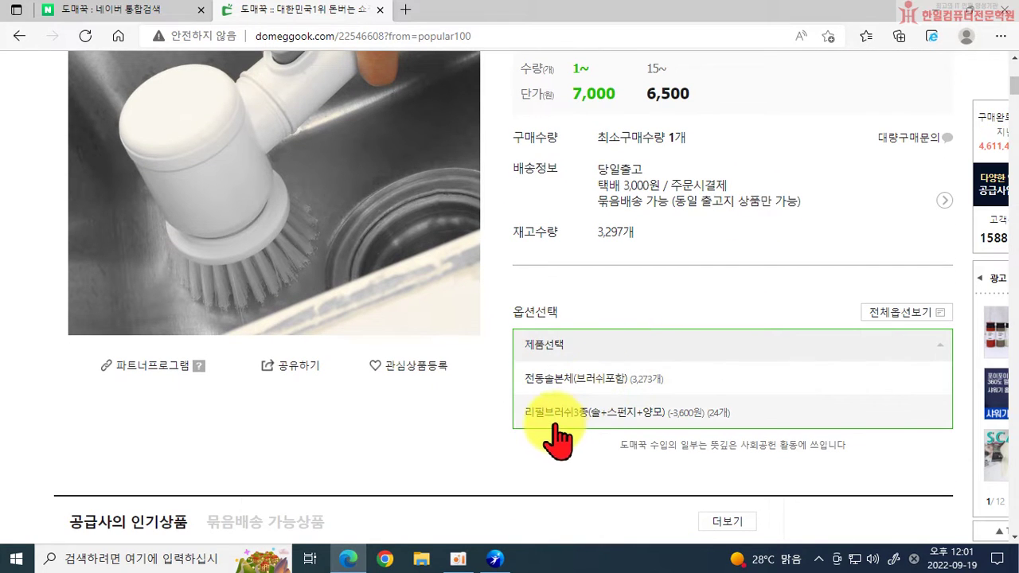
Review the supplier's popular items, the recommended products, and the brush's image-use permission and 상품정보 table.
{"action": "scroll", "coordinate": [541, 462], "scroll_direction": "down", "scroll_amount": 3}
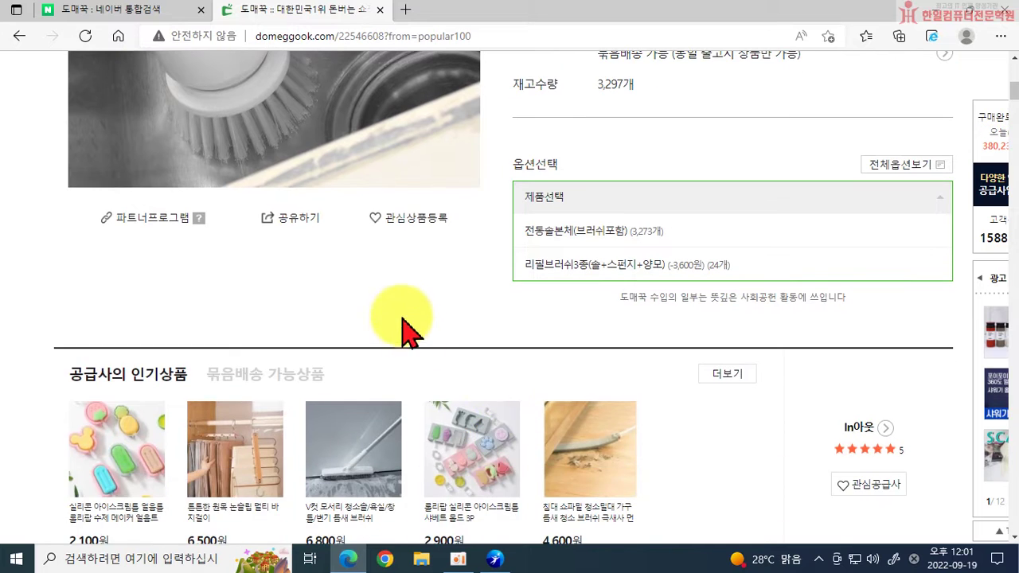
{"action": "scroll", "coordinate": [469, 290], "scroll_direction": "down", "scroll_amount": 1}
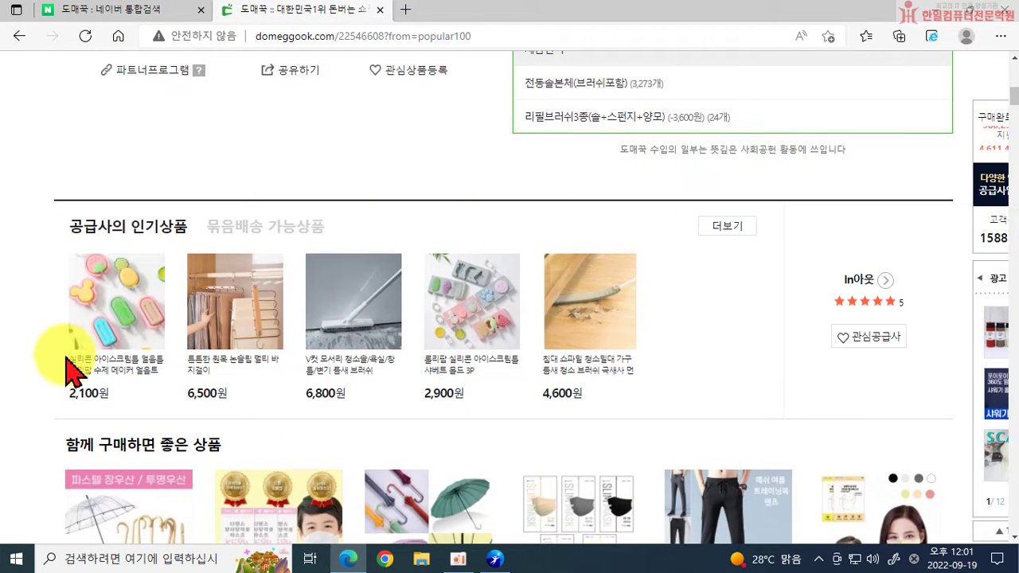
{"action": "scroll", "coordinate": [700, 398], "scroll_direction": "down", "scroll_amount": 3}
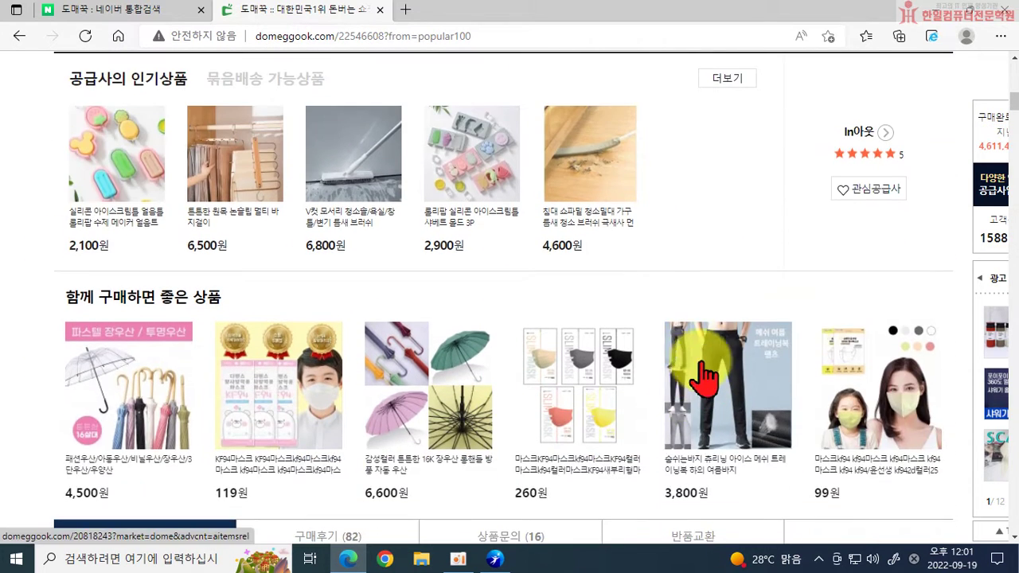
{"action": "scroll", "coordinate": [651, 291], "scroll_direction": "down", "scroll_amount": 4}
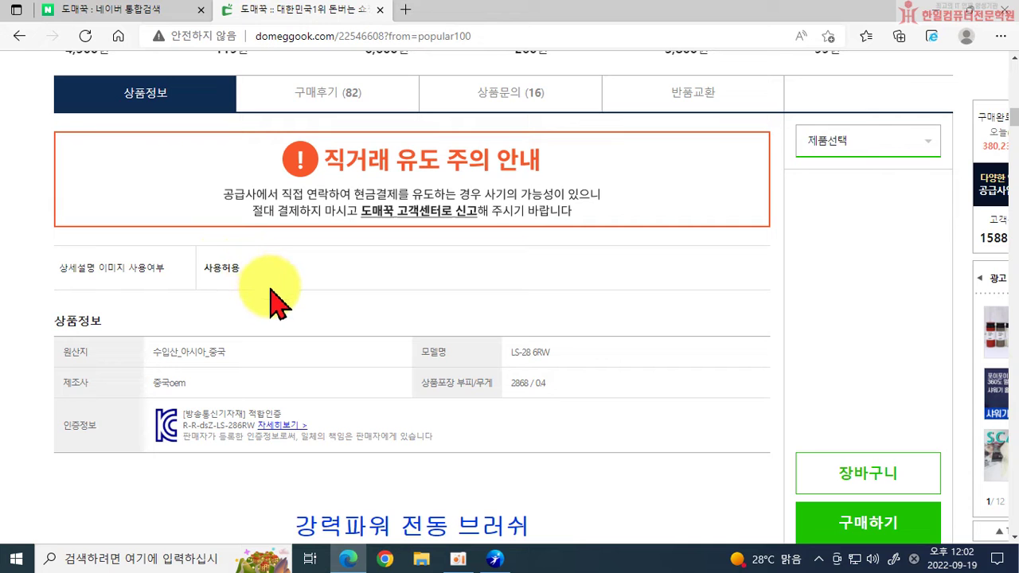
{"action": "scroll", "coordinate": [270, 293], "scroll_direction": "up", "scroll_amount": 1}
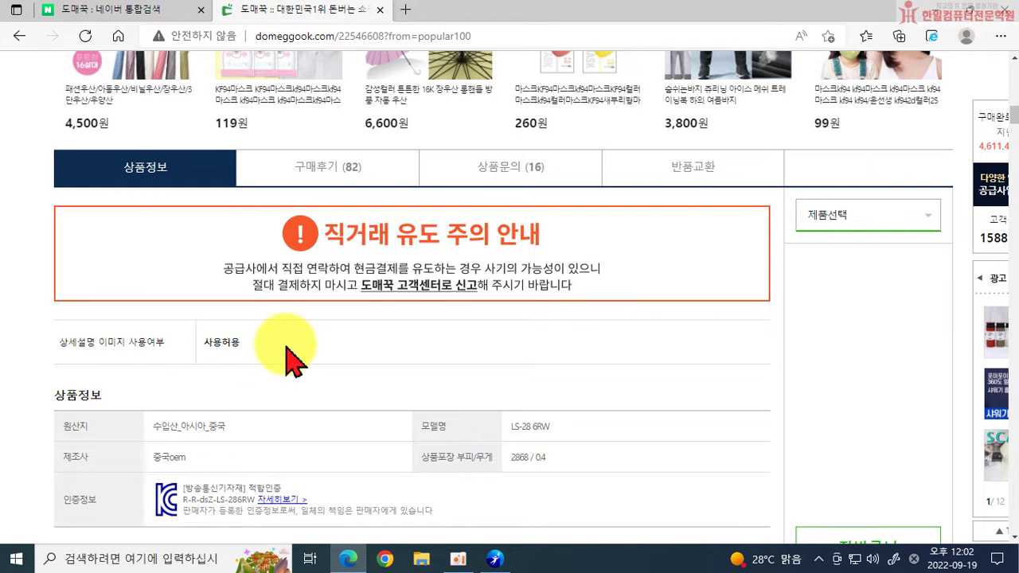
Read the electric brush's description and pre-purchase notes, highlighting the text and images and clearing the highlight.
{"action": "scroll", "coordinate": [287, 351], "scroll_direction": "down", "scroll_amount": 5}
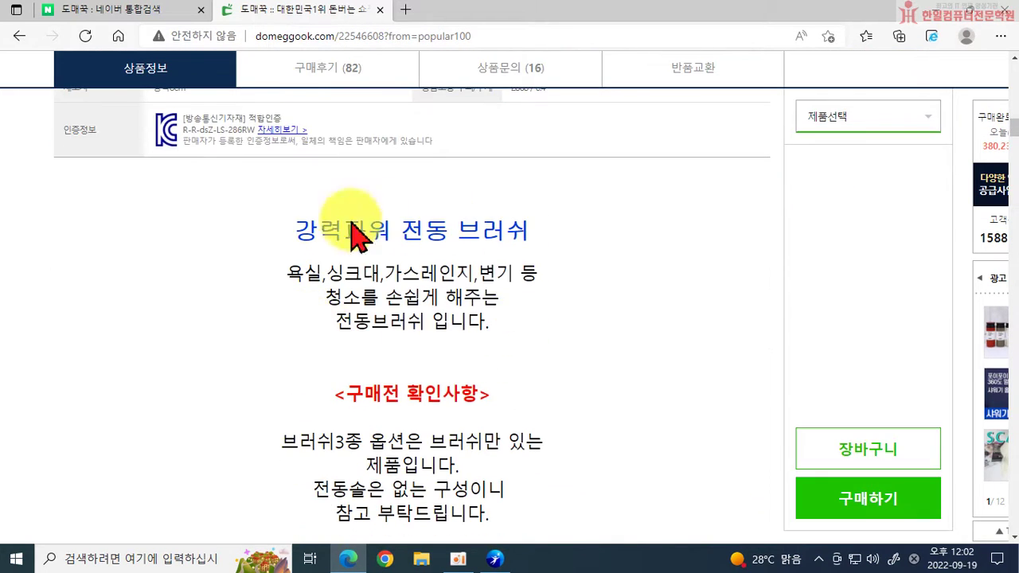
{"action": "scroll", "coordinate": [282, 370], "scroll_direction": "down", "scroll_amount": 7}
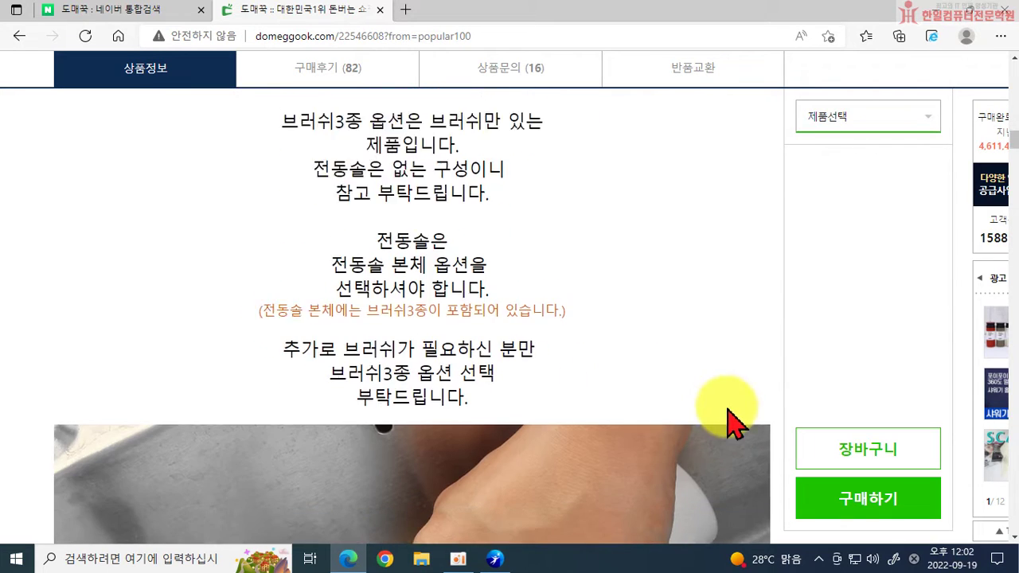
{"action": "scroll", "coordinate": [660, 374], "scroll_direction": "up", "scroll_amount": 5}
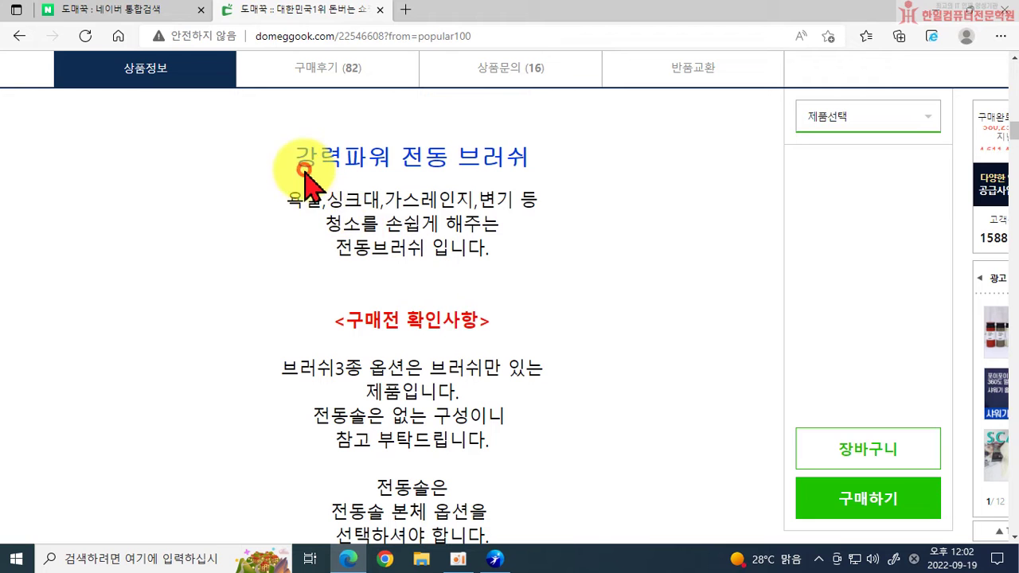
{"action": "scroll", "coordinate": [514, 329], "scroll_direction": "down", "scroll_amount": 7}
{"action": "mouse_move", "coordinate": [503, 314]}
{"action": "left_mouse_down"}
{"action": "mouse_move", "coordinate": [636, 405]}
{"action": "mouse_move", "coordinate": [632, 397]}
{"action": "left_mouse_up"}
{"action": "scroll", "coordinate": [637, 405], "scroll_direction": "down", "scroll_amount": 7}
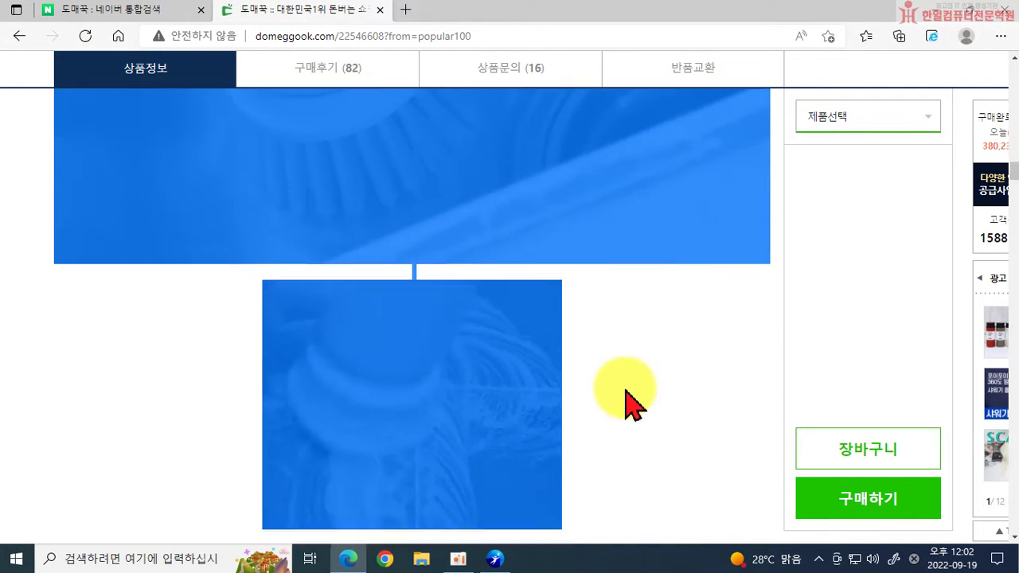
{"action": "scroll", "coordinate": [633, 229], "scroll_direction": "up", "scroll_amount": 2}
{"action": "left_click", "coordinate": [618, 301]}
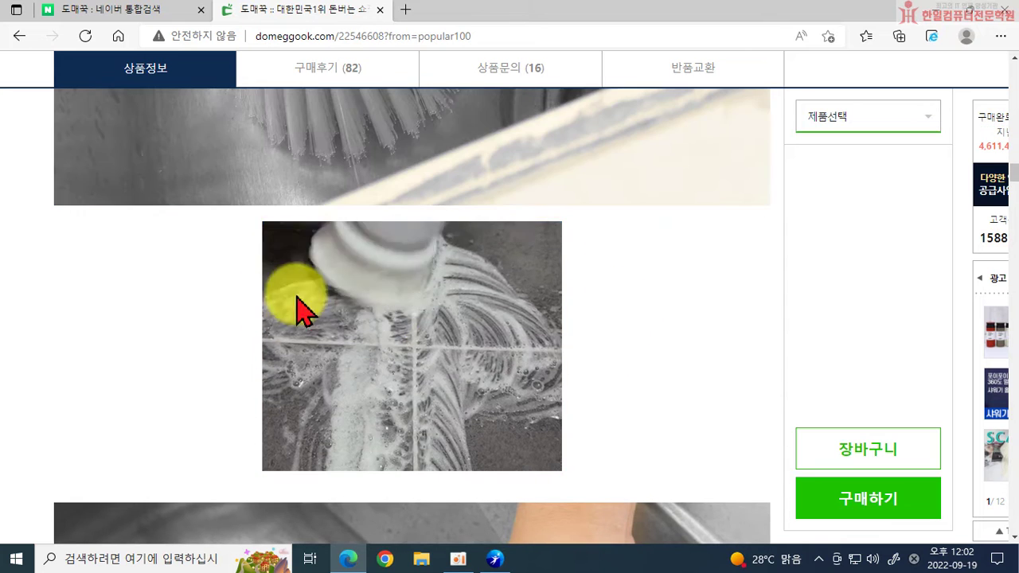
Examine the brush's detail images, including its usage photos, included components and dimensions, down to the product information notice.
{"action": "scroll", "coordinate": [296, 297], "scroll_direction": "down", "scroll_amount": 15}
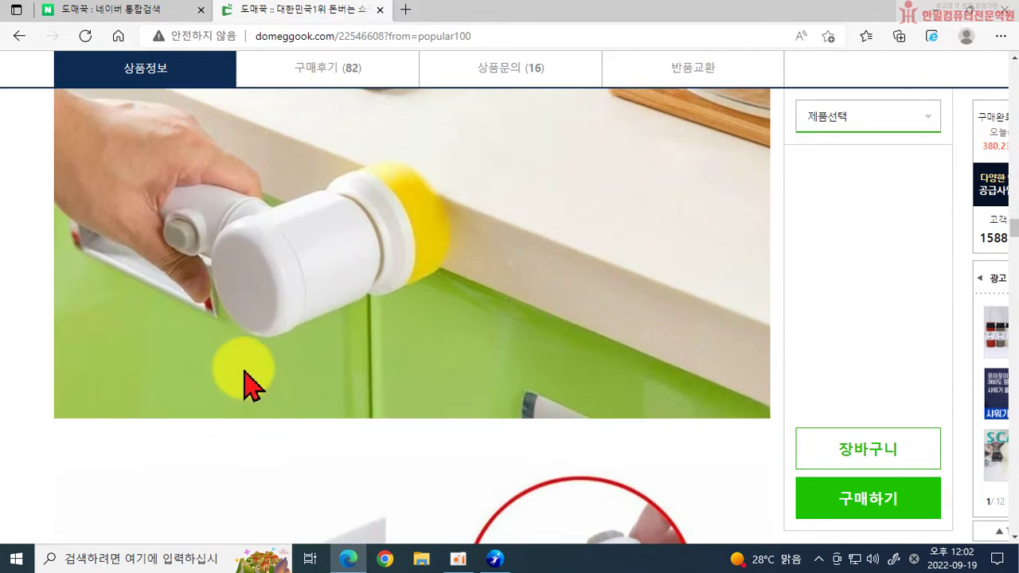
{"action": "scroll", "coordinate": [245, 372], "scroll_direction": "down", "scroll_amount": 12}
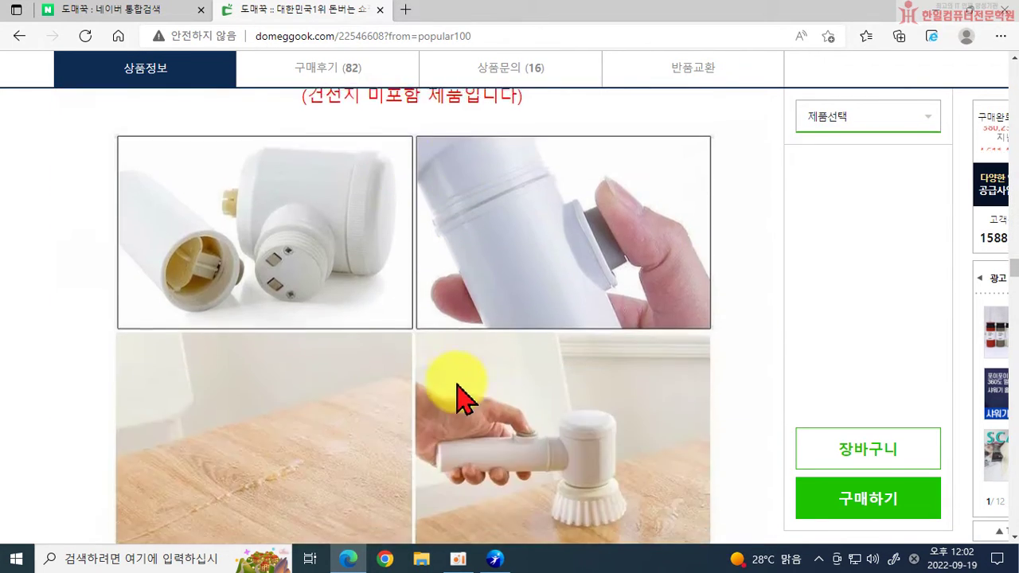
{"action": "scroll", "coordinate": [464, 398], "scroll_direction": "down", "scroll_amount": 12}
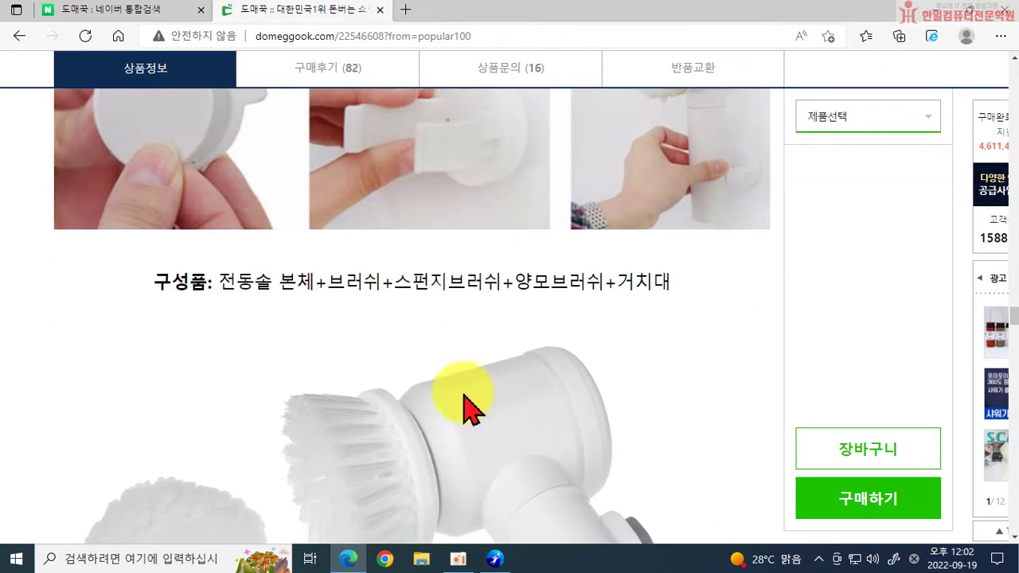
{"action": "scroll", "coordinate": [470, 409], "scroll_direction": "down", "scroll_amount": 12}
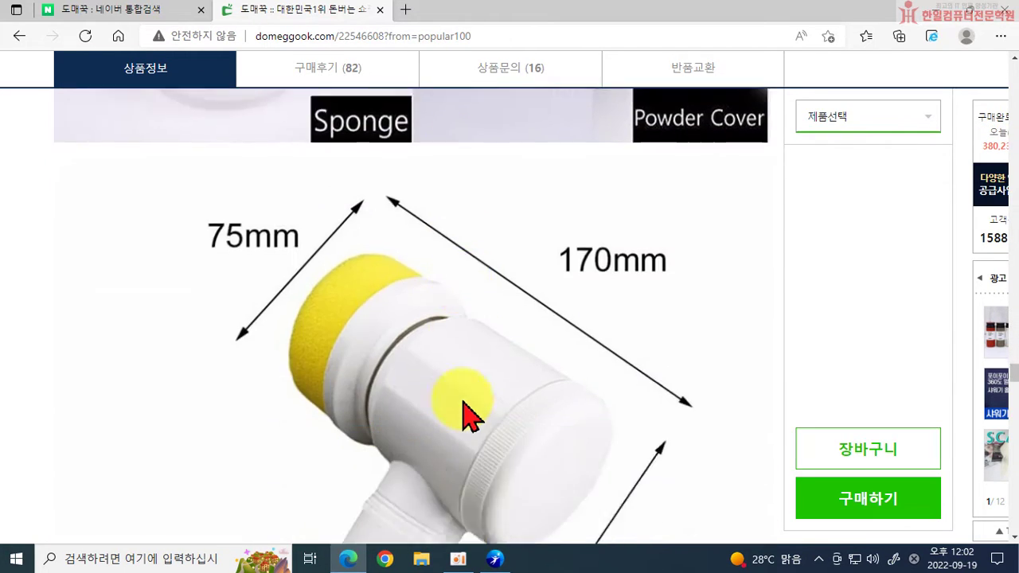
{"action": "scroll", "coordinate": [470, 410], "scroll_direction": "down", "scroll_amount": 5}
{"action": "scroll", "coordinate": [462, 404], "scroll_direction": "down", "scroll_amount": 5}
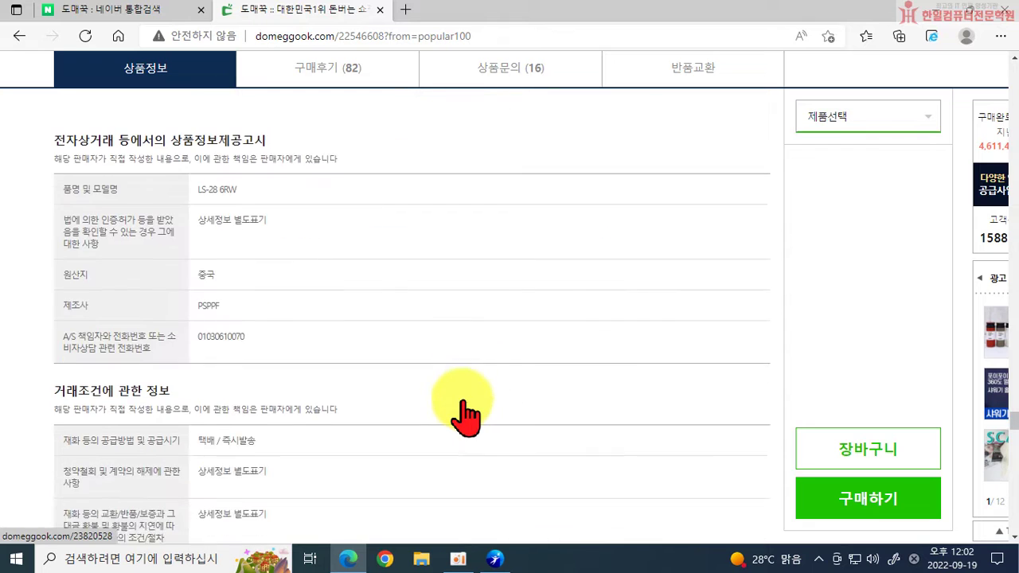
Review the product information notice and transaction terms, and expand the 제품선택 options beside them.
{"action": "scroll", "coordinate": [462, 410], "scroll_direction": "down", "scroll_amount": 3}
{"action": "scroll", "coordinate": [462, 409], "scroll_direction": "up", "scroll_amount": 4}
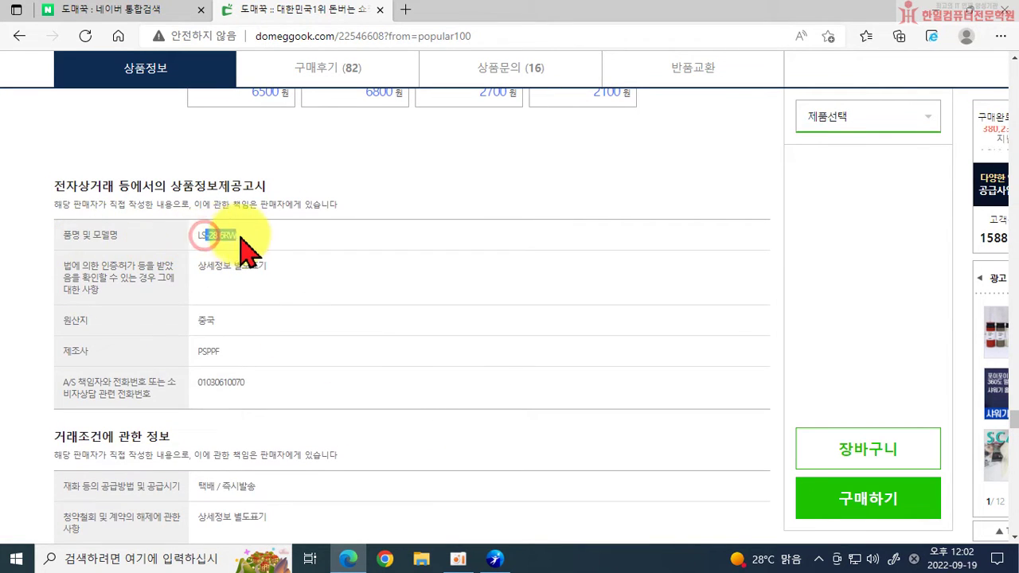
{"action": "scroll", "coordinate": [345, 382], "scroll_direction": "down", "scroll_amount": 1}
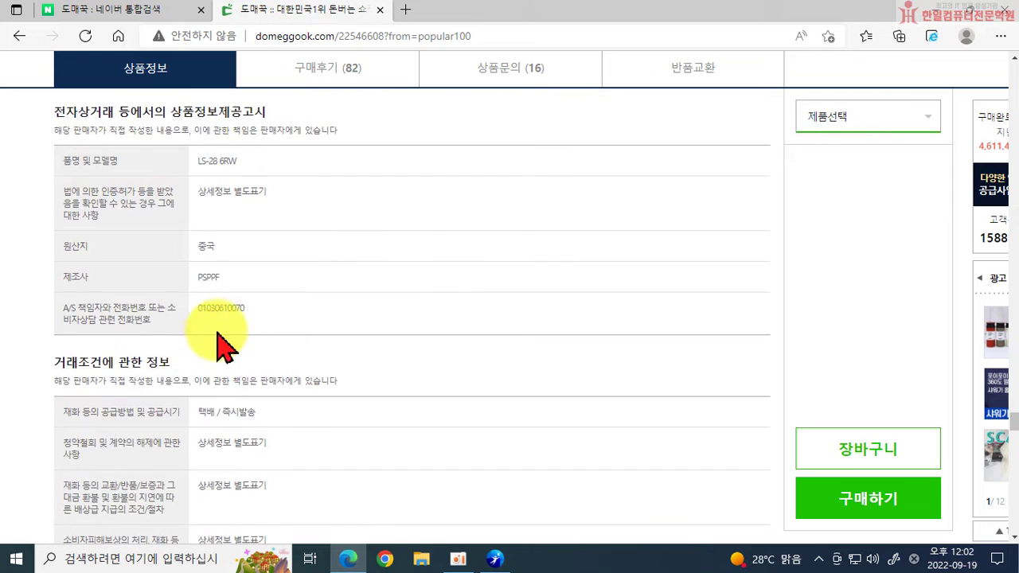
{"action": "scroll", "coordinate": [348, 352], "scroll_direction": "down", "scroll_amount": 3}
{"action": "left_click", "coordinate": [850, 118]}
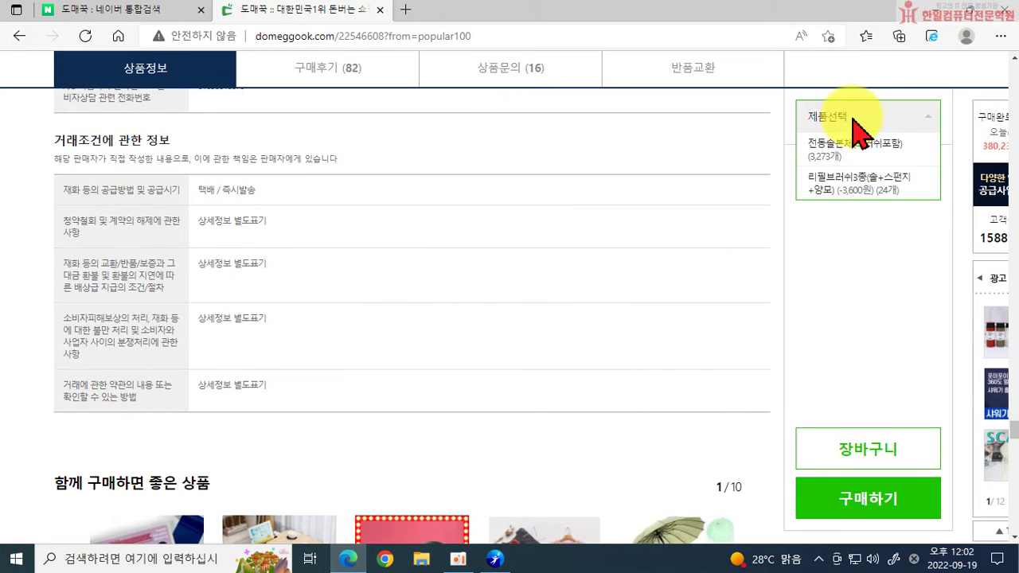
Go back up through the brush's detail images to the tile-cleaning animation.
{"action": "scroll", "coordinate": [511, 341], "scroll_direction": "down", "scroll_amount": 20}
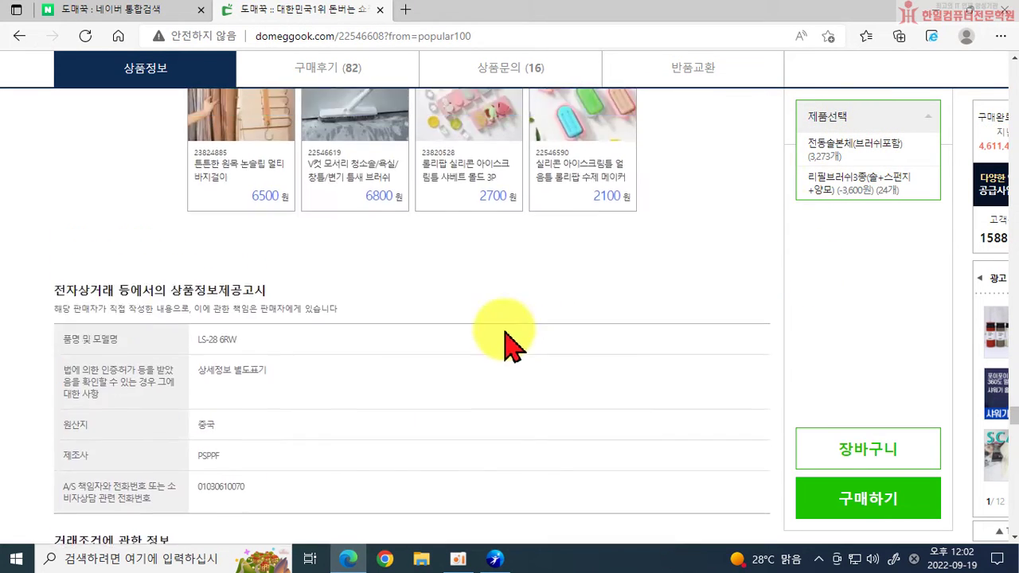
{"action": "scroll", "coordinate": [539, 330], "scroll_direction": "down", "scroll_amount": 15}
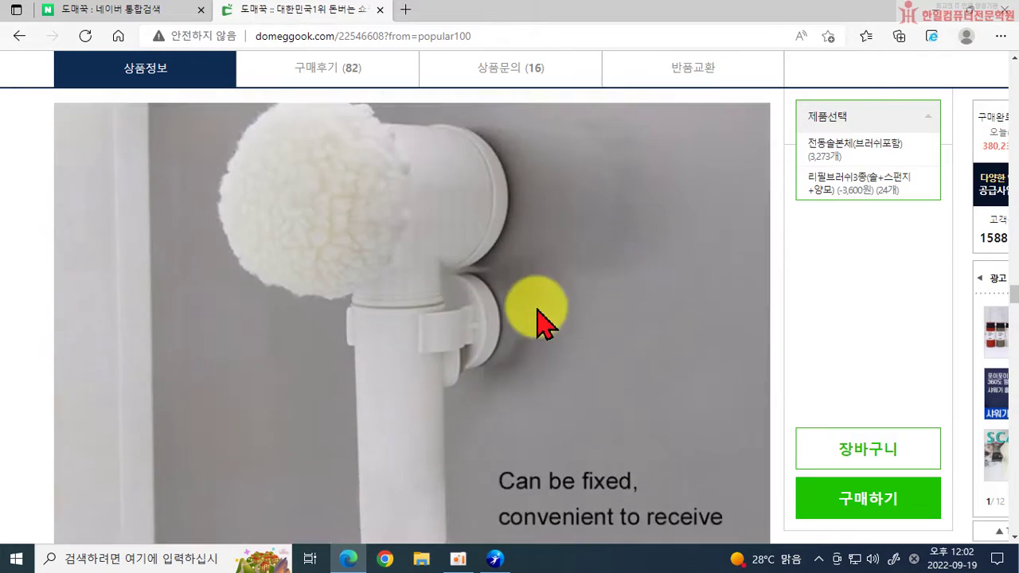
{"action": "scroll", "coordinate": [538, 283], "scroll_direction": "down", "scroll_amount": 15}
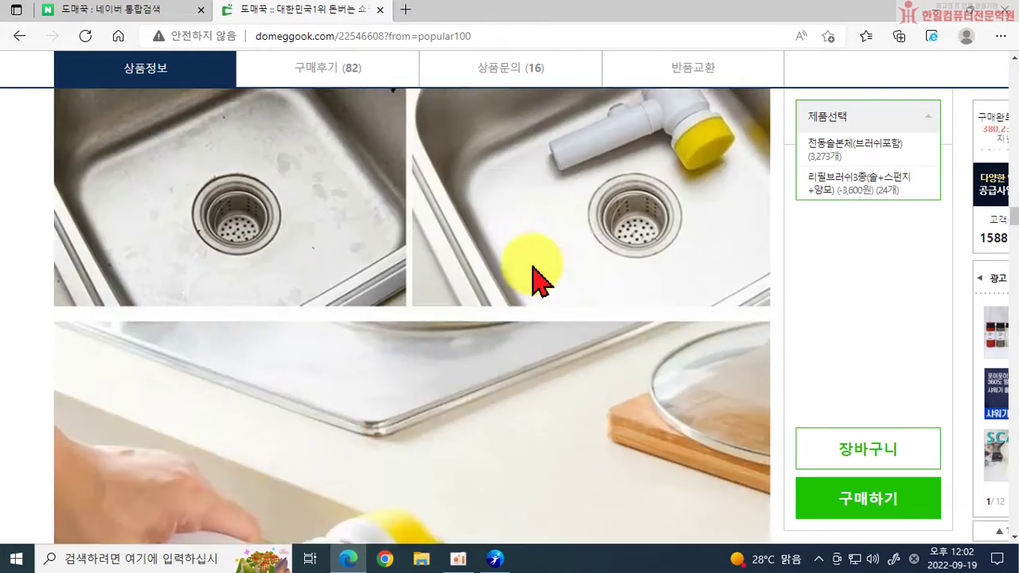
{"action": "scroll", "coordinate": [493, 413], "scroll_direction": "up", "scroll_amount": 6}
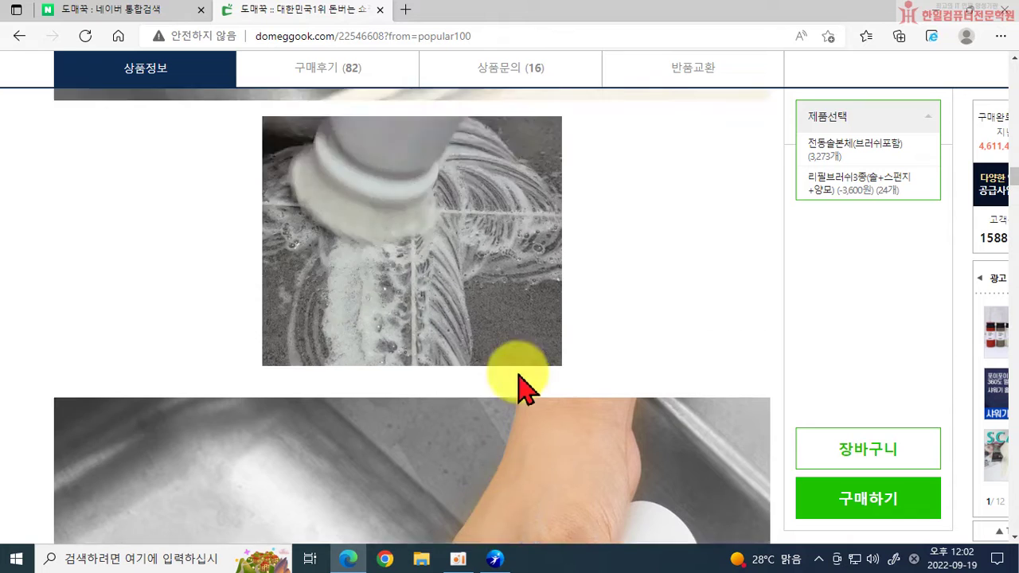
Choose the 전동솔본체(브러쉬포함) option, proceed to purchase it, and check the product, shipping and payment amounts on the order form.
{"action": "left_click", "coordinate": [848, 159]}
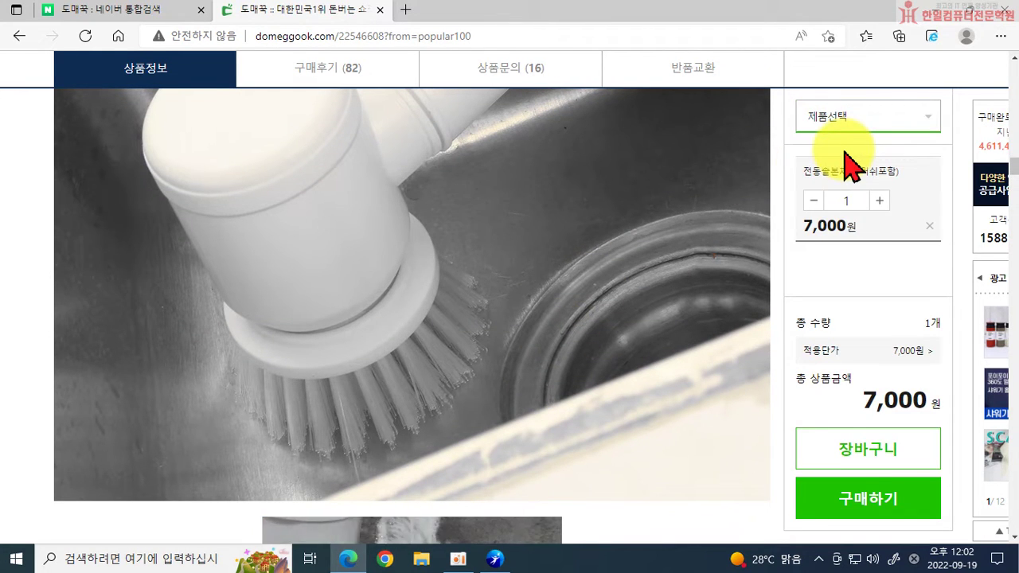
{"action": "left_click", "coordinate": [853, 503]}
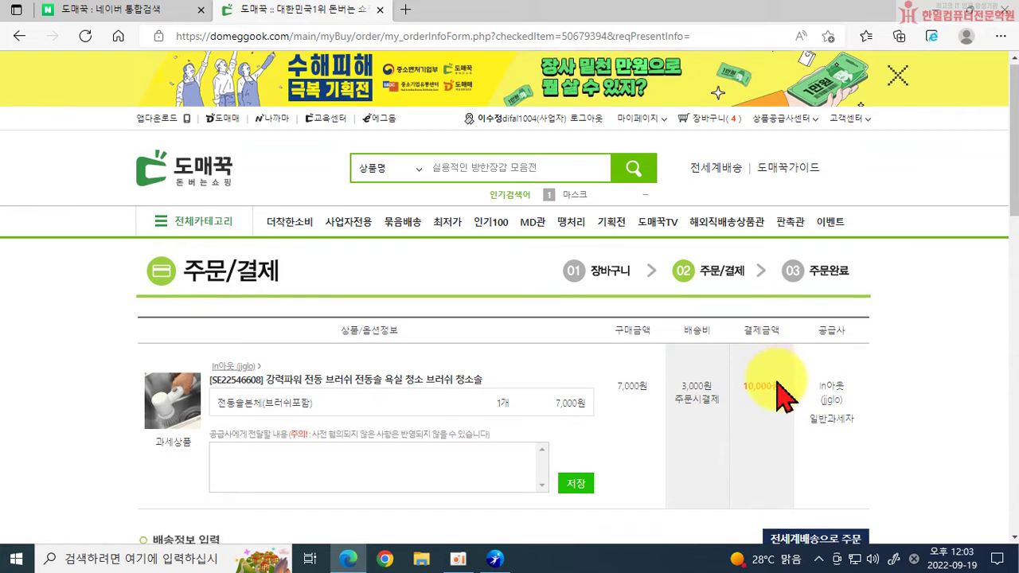
{"action": "scroll", "coordinate": [752, 430], "scroll_direction": "down", "scroll_amount": 6}
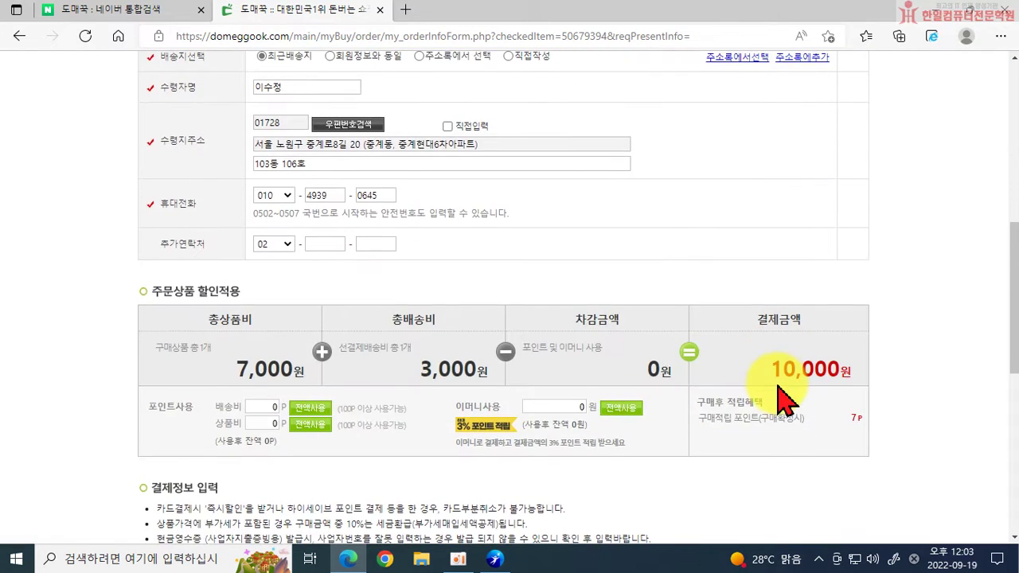
{"action": "scroll", "coordinate": [782, 397], "scroll_direction": "up", "scroll_amount": 5}
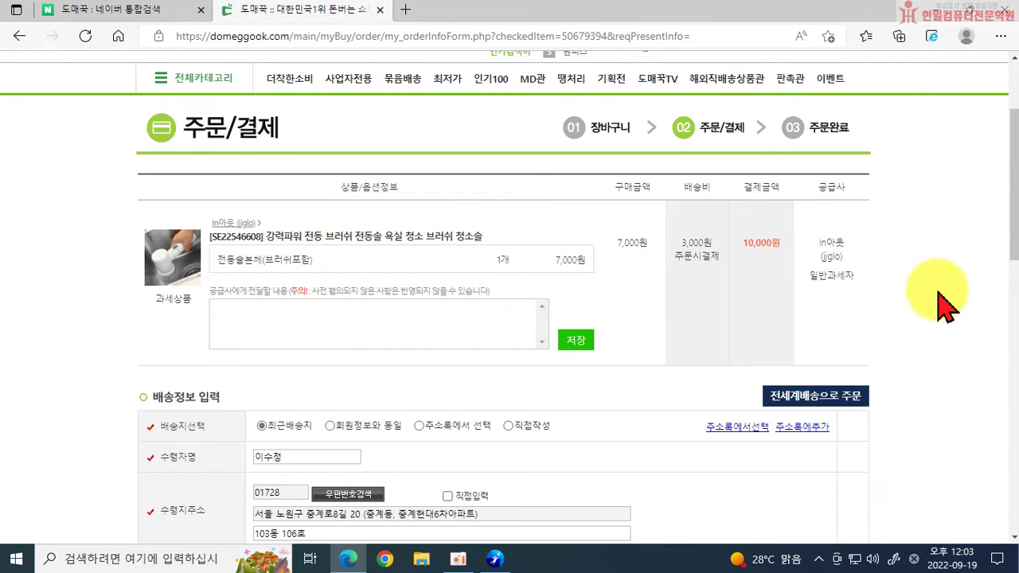
Review the order form's delivery information, payment method, cash receipt and terms agreement sections, and return to the order summary.
{"action": "scroll", "coordinate": [934, 295], "scroll_direction": "down", "scroll_amount": 1}
{"action": "scroll", "coordinate": [614, 311], "scroll_direction": "down", "scroll_amount": 2}
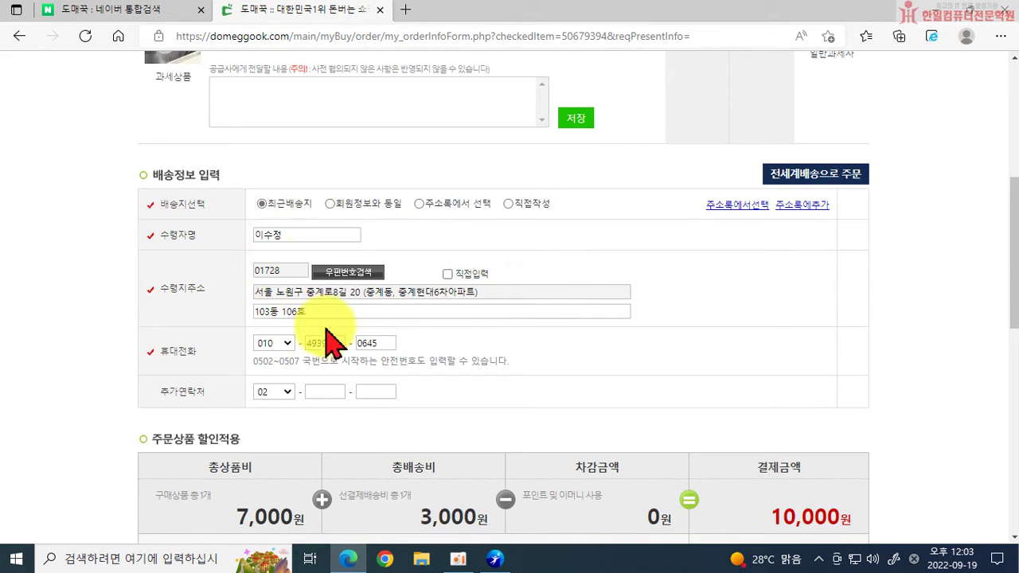
{"action": "scroll", "coordinate": [409, 398], "scroll_direction": "down", "scroll_amount": 9}
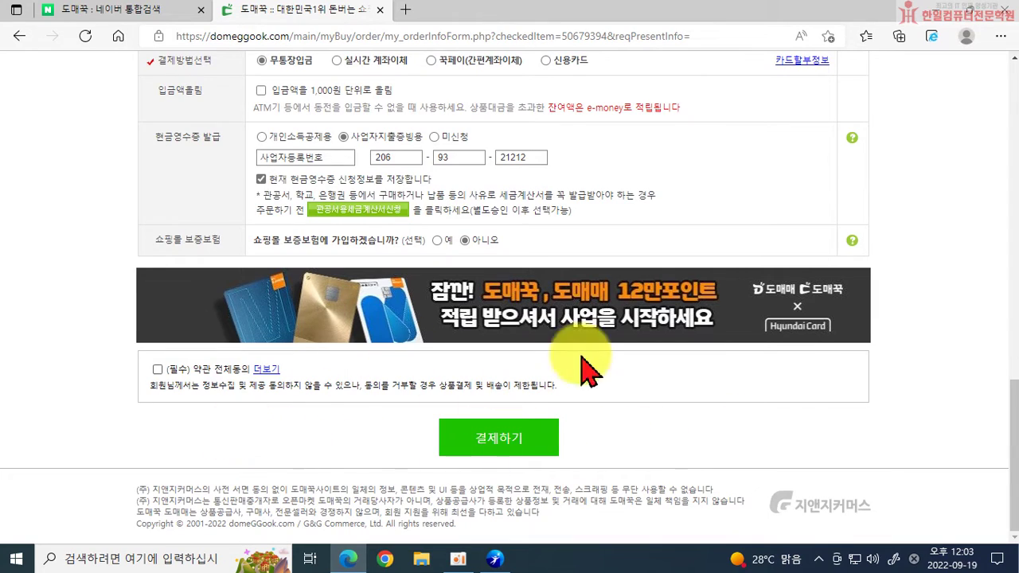
{"action": "scroll", "coordinate": [801, 432], "scroll_direction": "up", "scroll_amount": 10}
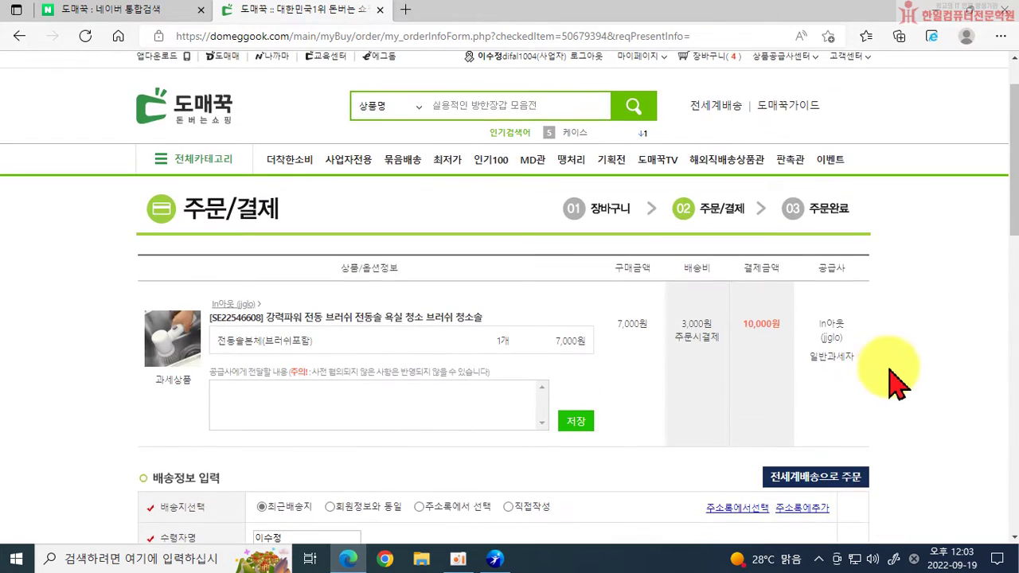
{"action": "scroll", "coordinate": [908, 382], "scroll_direction": "up", "scroll_amount": 1}
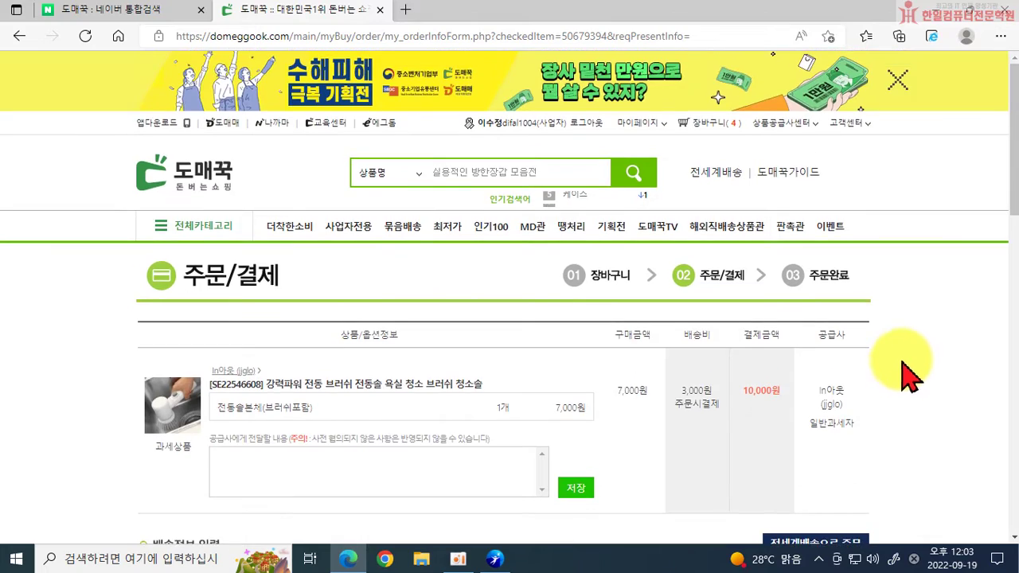
Open the sister site 도매매 and look over its home page, including the main services, education notices and 상품기획전 section.
{"action": "left_click", "coordinate": [226, 123]}
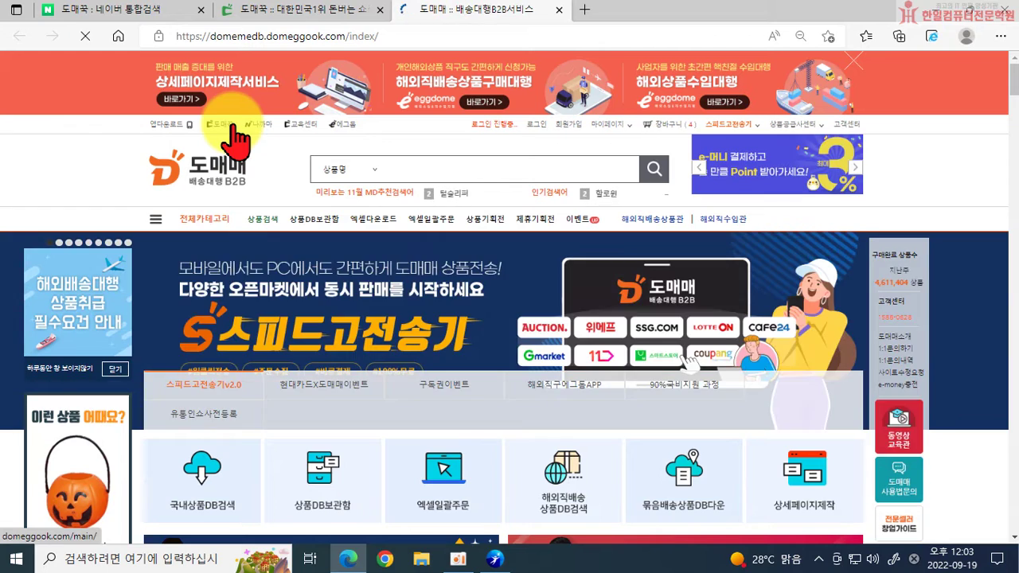
{"action": "scroll", "coordinate": [446, 322], "scroll_direction": "down", "scroll_amount": 2}
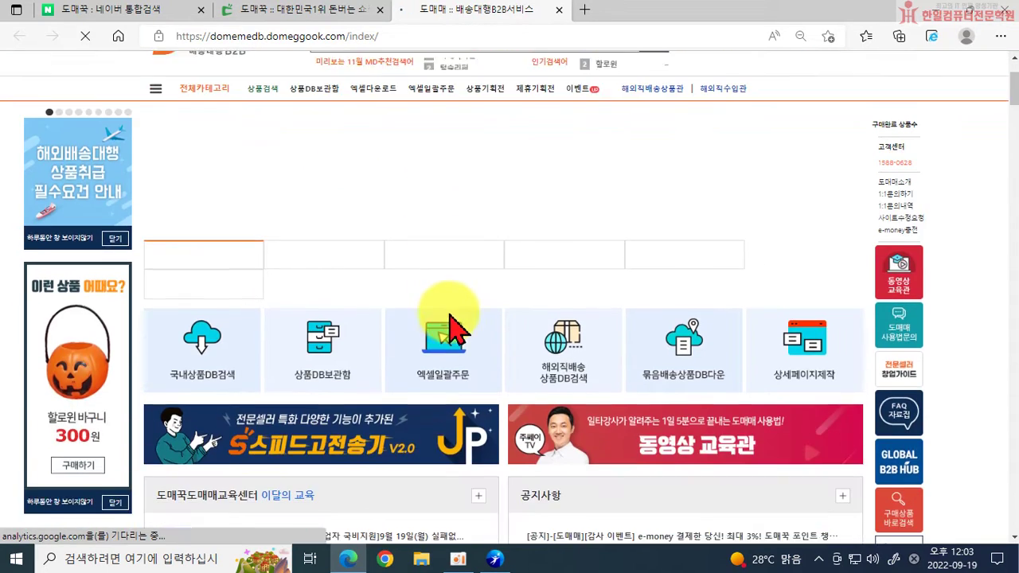
{"action": "scroll", "coordinate": [449, 326], "scroll_direction": "down", "scroll_amount": 8}
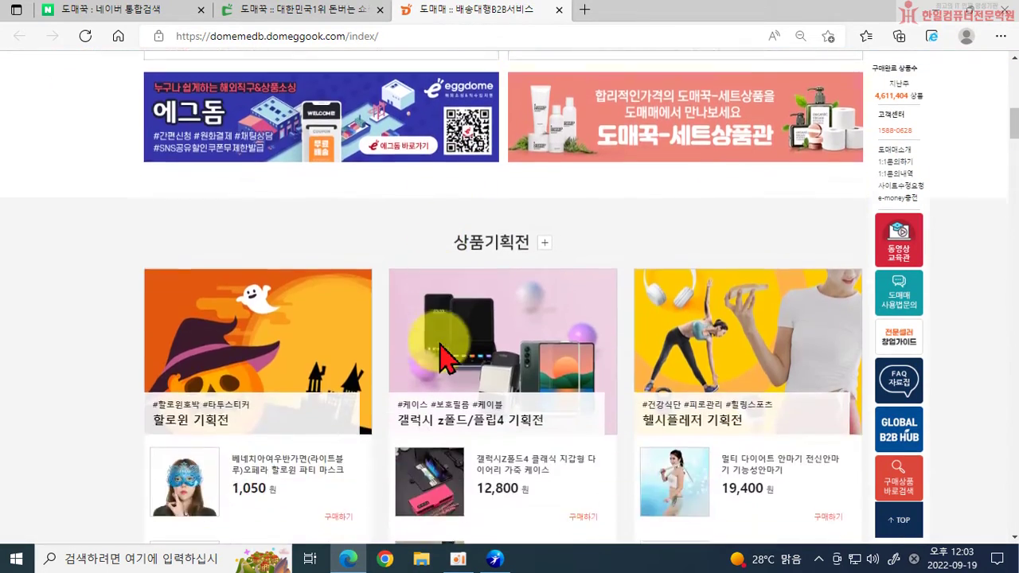
{"action": "scroll", "coordinate": [60, 255], "scroll_direction": "down", "scroll_amount": 2}
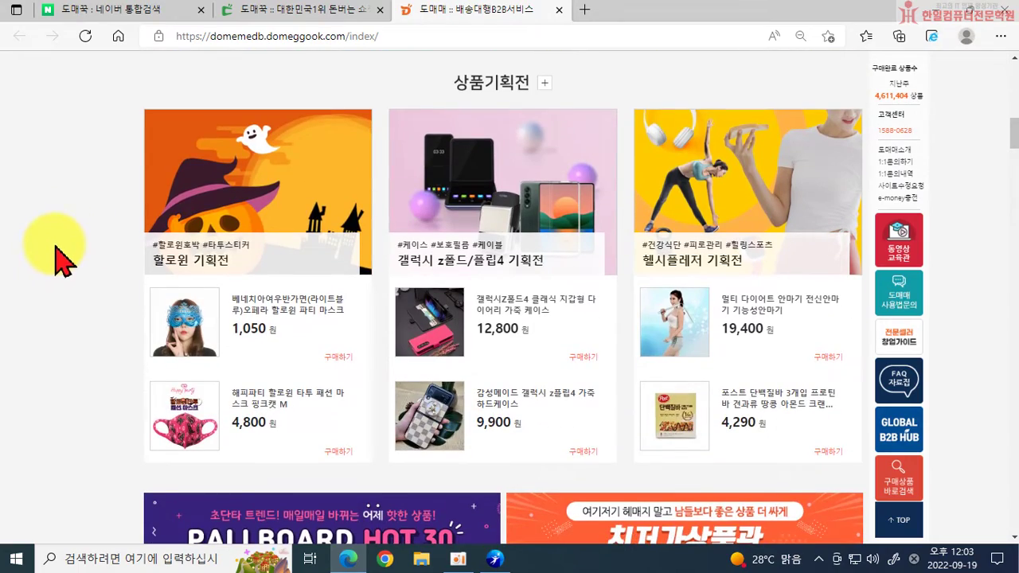
{"action": "scroll", "coordinate": [96, 238], "scroll_direction": "up", "scroll_amount": 12}
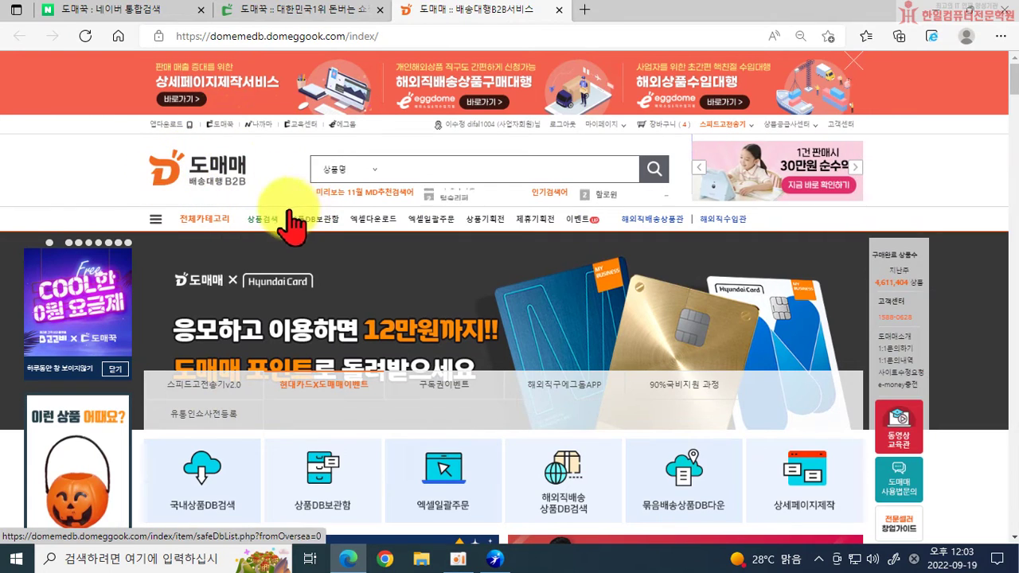
{"action": "scroll", "coordinate": [293, 230], "scroll_direction": "down", "scroll_amount": 6}
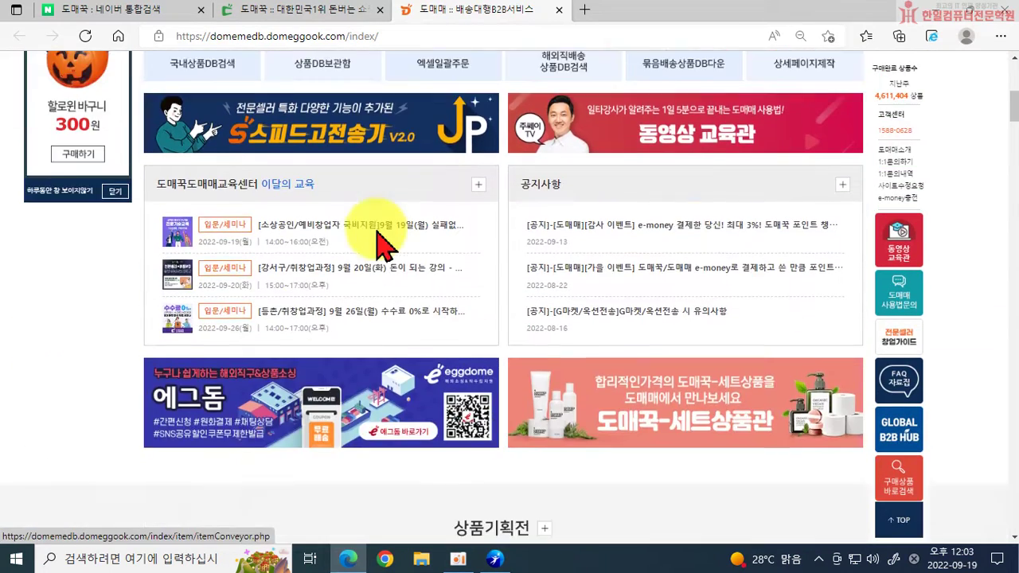
{"action": "scroll", "coordinate": [380, 242], "scroll_direction": "down", "scroll_amount": 5}
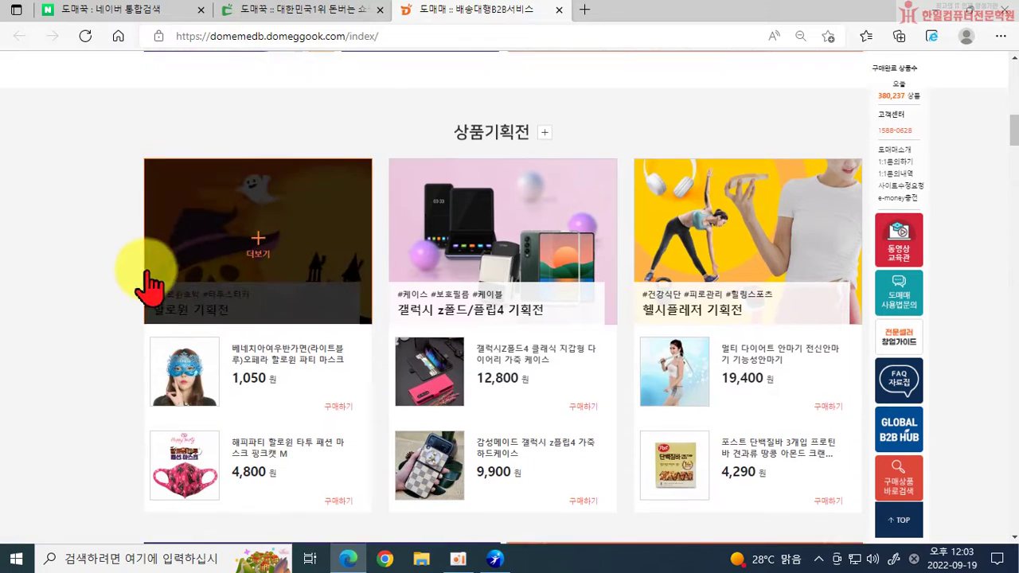
{"action": "scroll", "coordinate": [148, 283], "scroll_direction": "down", "scroll_amount": 2}
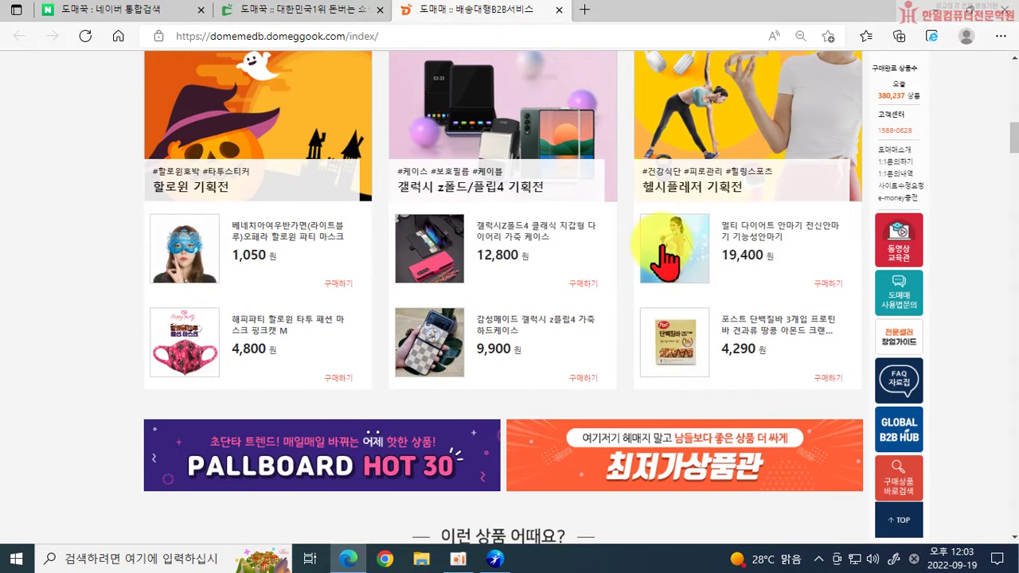
{"action": "scroll", "coordinate": [704, 259], "scroll_direction": "up", "scroll_amount": 3}
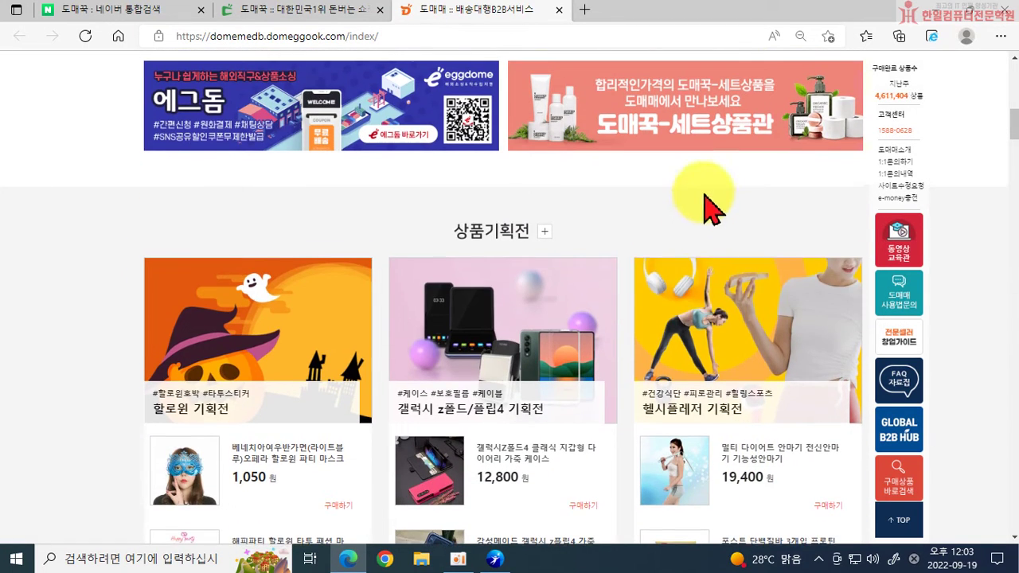
Open the full 상품기획전 page and show the product list of the 시니어복지 기획전.
{"action": "left_click", "coordinate": [506, 242]}
{"action": "scroll", "coordinate": [629, 282], "scroll_direction": "down", "scroll_amount": 3}
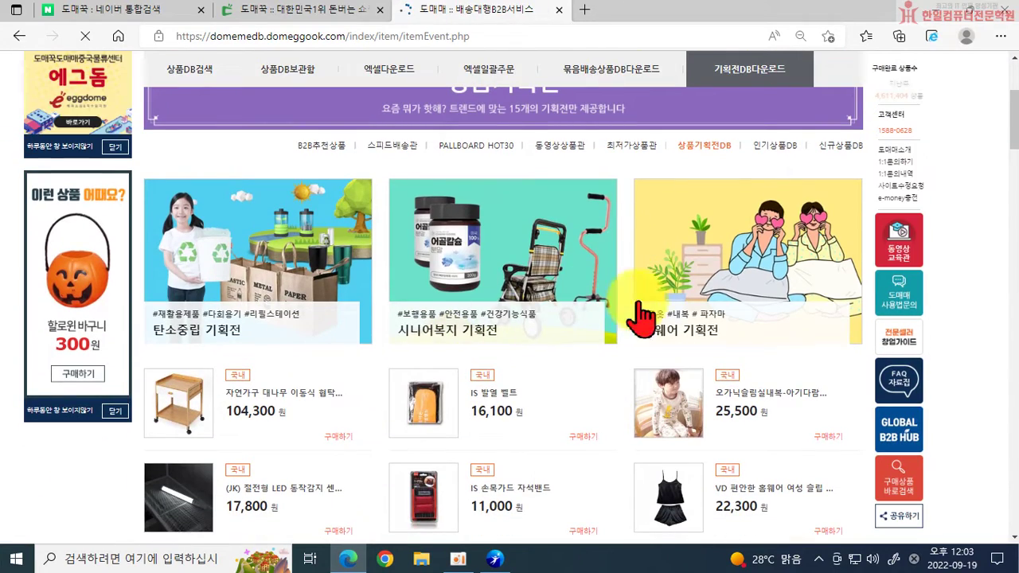
{"action": "left_click", "coordinate": [421, 239]}
{"action": "scroll", "coordinate": [467, 284], "scroll_direction": "down", "scroll_amount": 8}
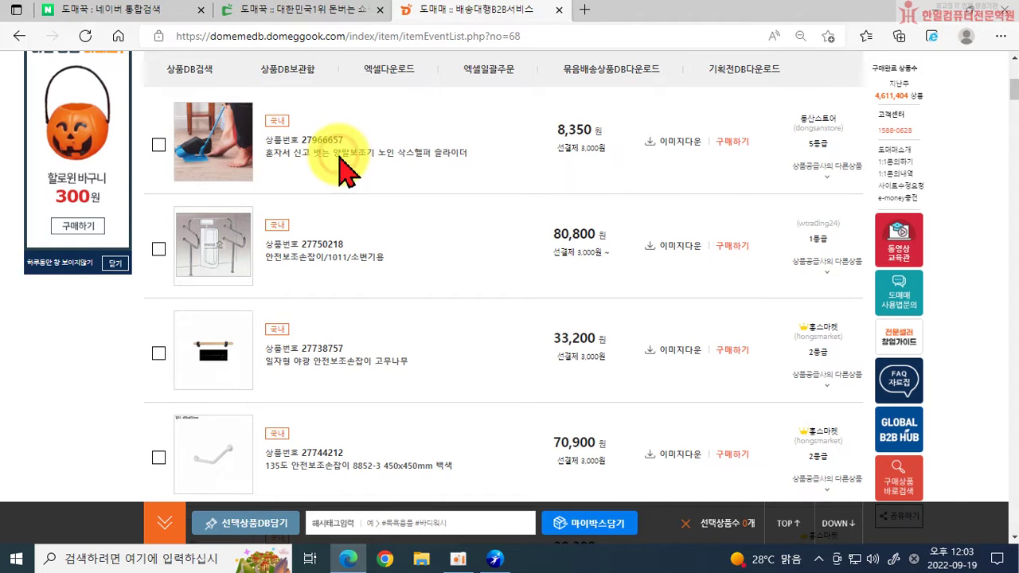
Check the image download terms for the 양말보조기 삭스헬퍼 슬라이더 and close the window without downloading anything.
{"action": "left_click", "coordinate": [340, 158]}
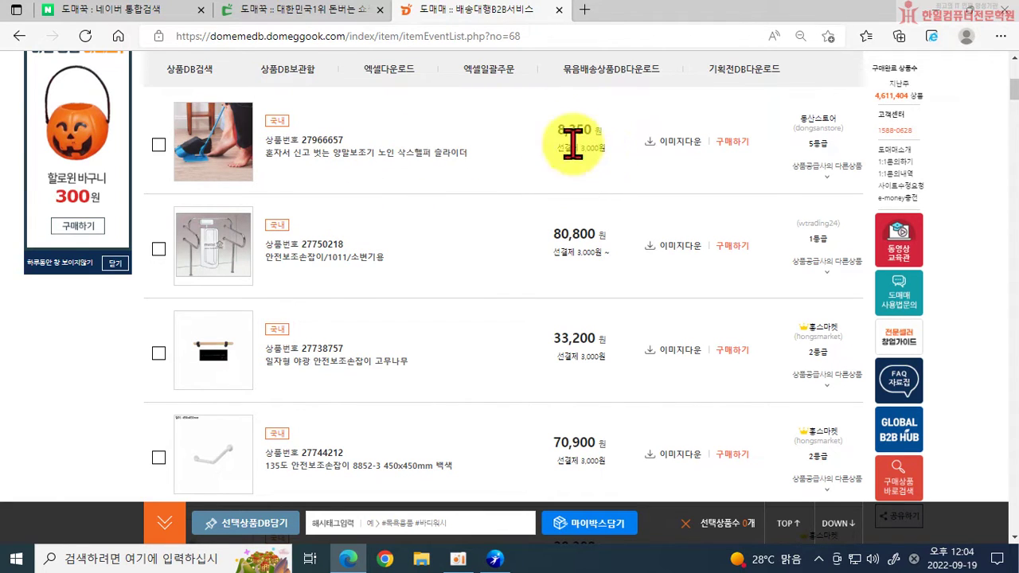
{"action": "left_click", "coordinate": [675, 143]}
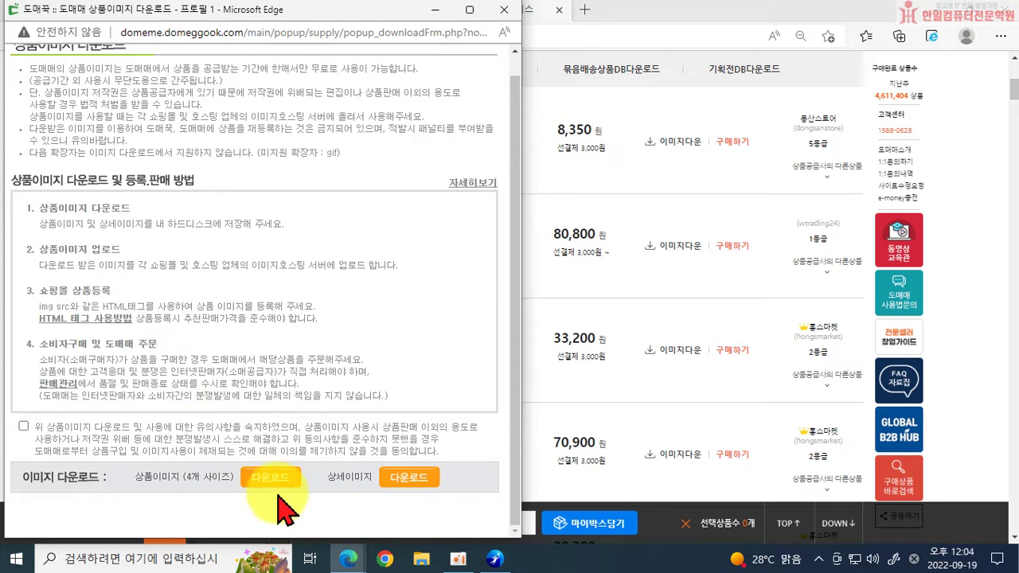
{"action": "left_click", "coordinate": [508, 10]}
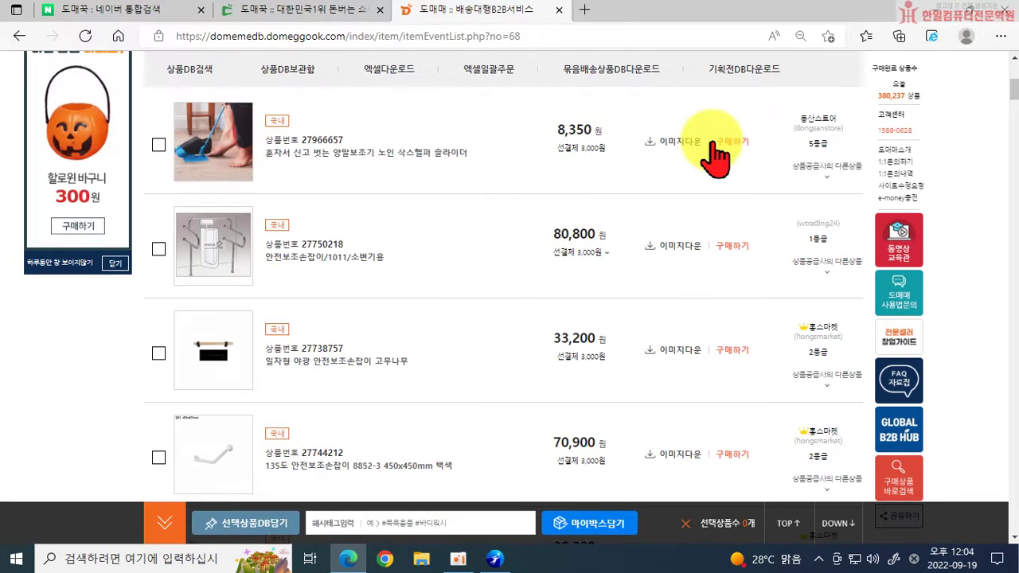
Open the 양말보조기 product page and check its purchase options, the supplier's popular products and the image usage permission.
{"action": "left_click", "coordinate": [303, 148]}
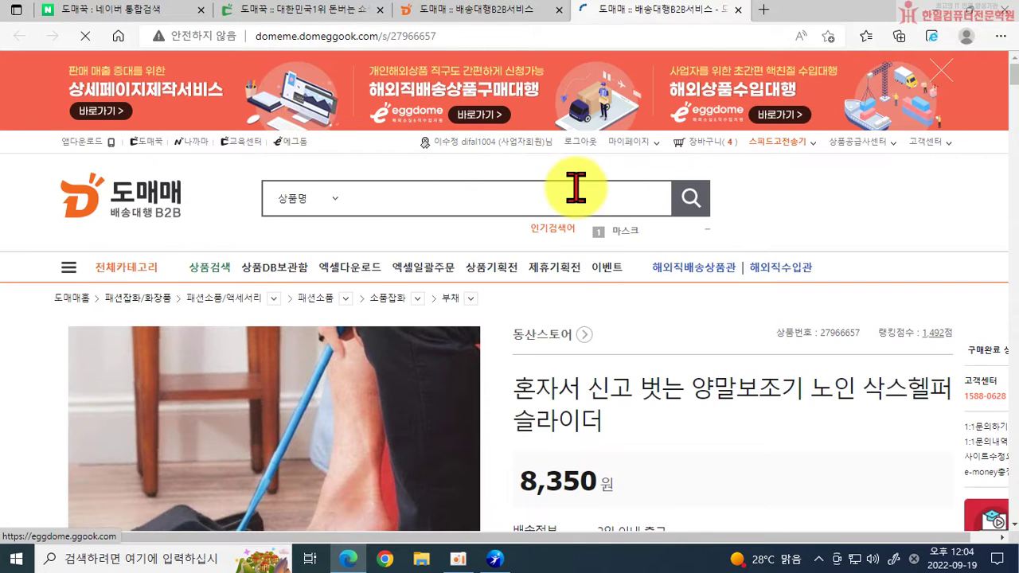
{"action": "scroll", "coordinate": [740, 430], "scroll_direction": "down", "scroll_amount": 3}
{"action": "scroll", "coordinate": [776, 381], "scroll_direction": "down", "scroll_amount": 4}
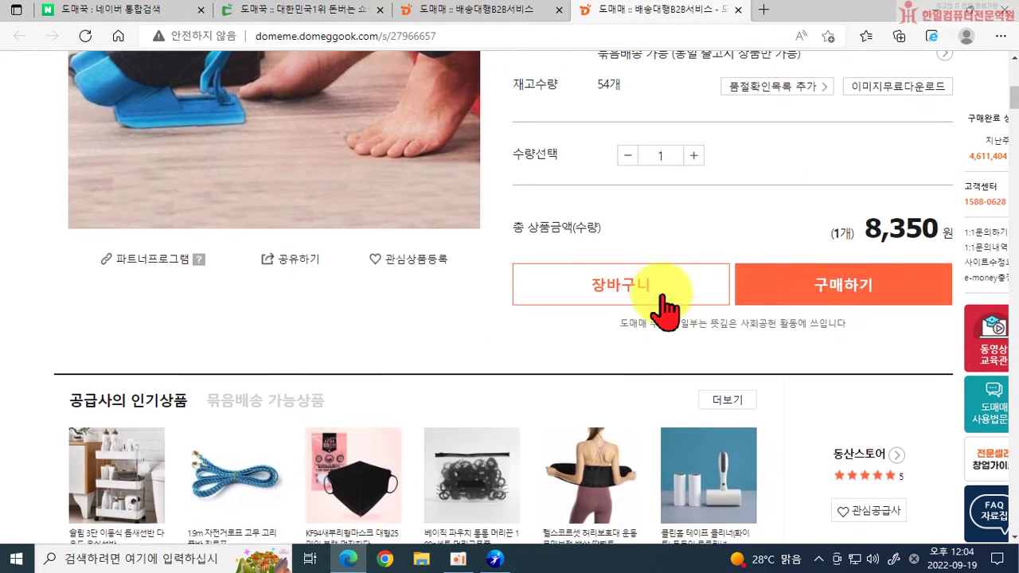
{"action": "scroll", "coordinate": [616, 212], "scroll_direction": "down", "scroll_amount": 2}
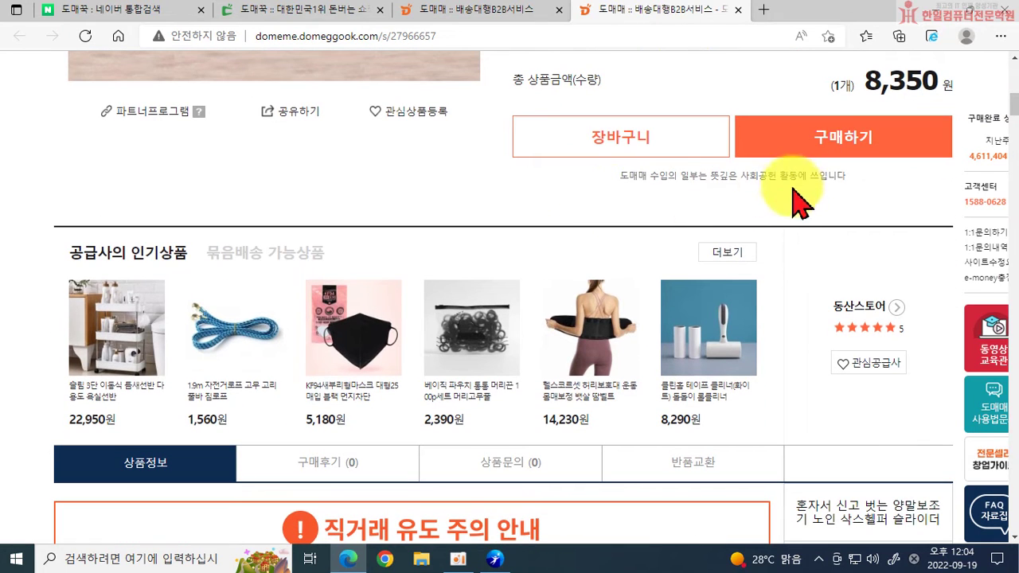
{"action": "scroll", "coordinate": [454, 307], "scroll_direction": "down", "scroll_amount": 5}
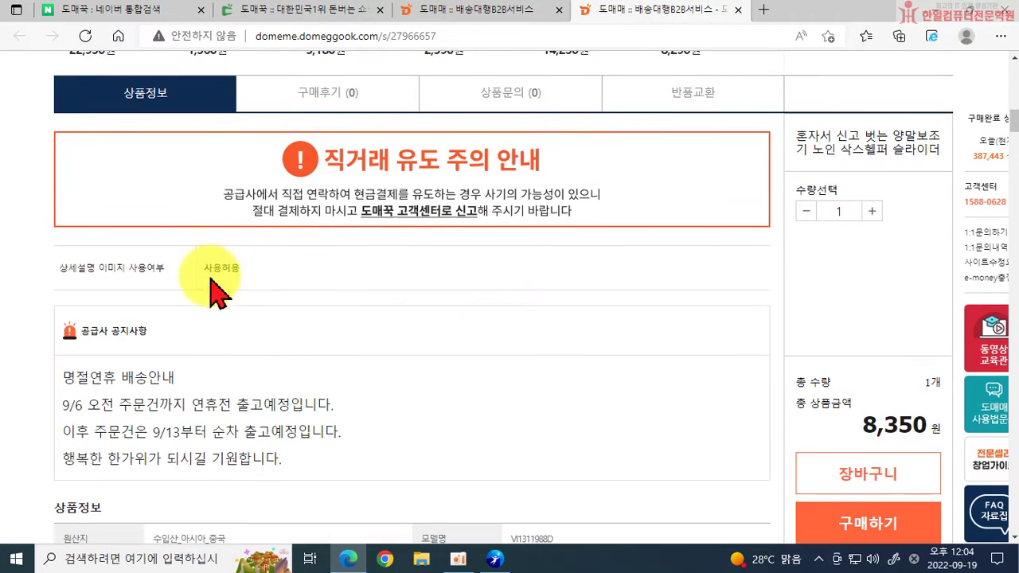
Examine the sock aid's detail images, from the introduction and usage steps to the package dimensions and product information notice.
{"action": "scroll", "coordinate": [270, 295], "scroll_direction": "down", "scroll_amount": 3}
{"action": "scroll", "coordinate": [414, 271], "scroll_direction": "down", "scroll_amount": 6}
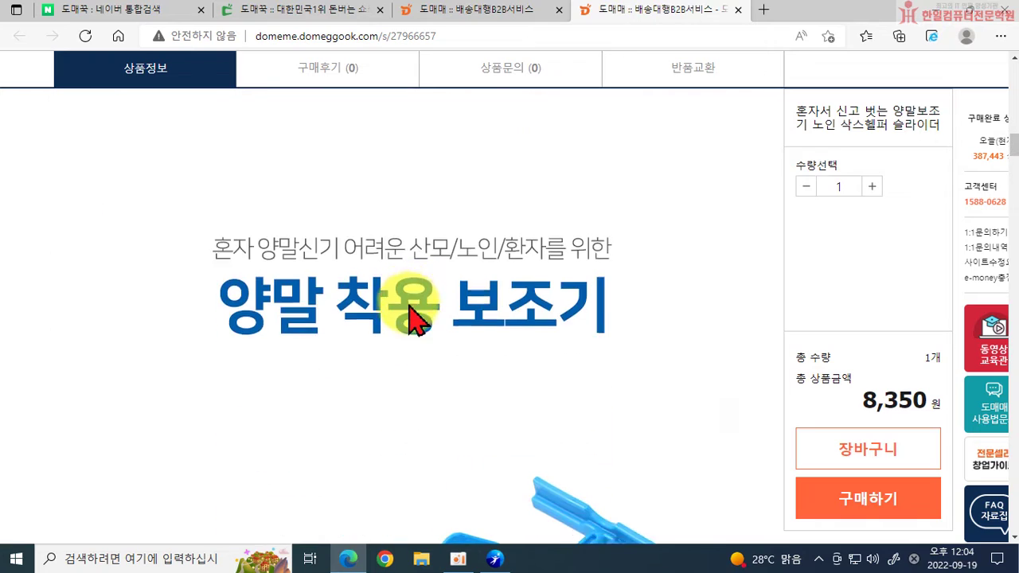
{"action": "scroll", "coordinate": [427, 322], "scroll_direction": "down", "scroll_amount": 10}
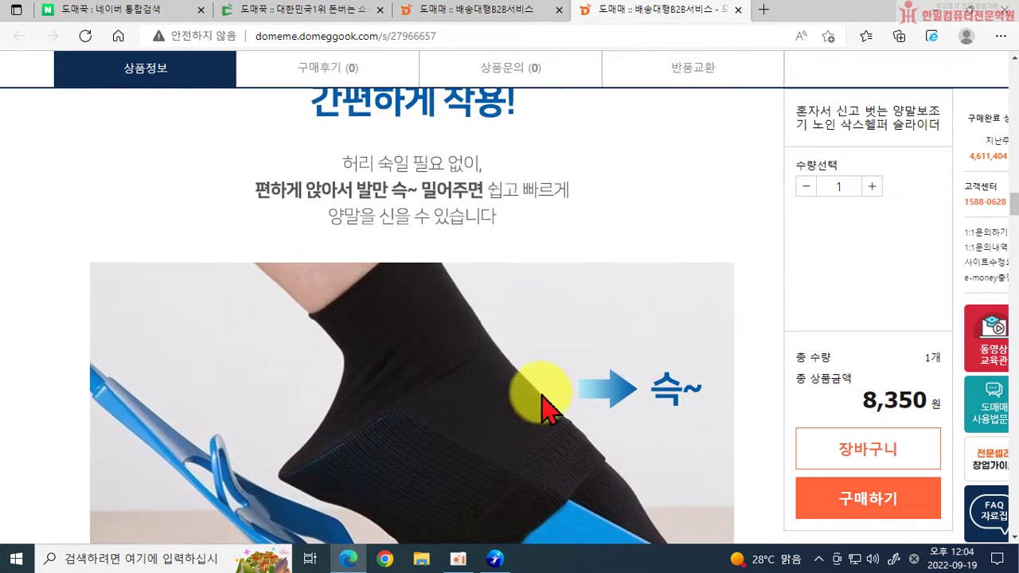
{"action": "scroll", "coordinate": [541, 405], "scroll_direction": "down", "scroll_amount": 3}
{"action": "scroll", "coordinate": [488, 334], "scroll_direction": "down", "scroll_amount": 15}
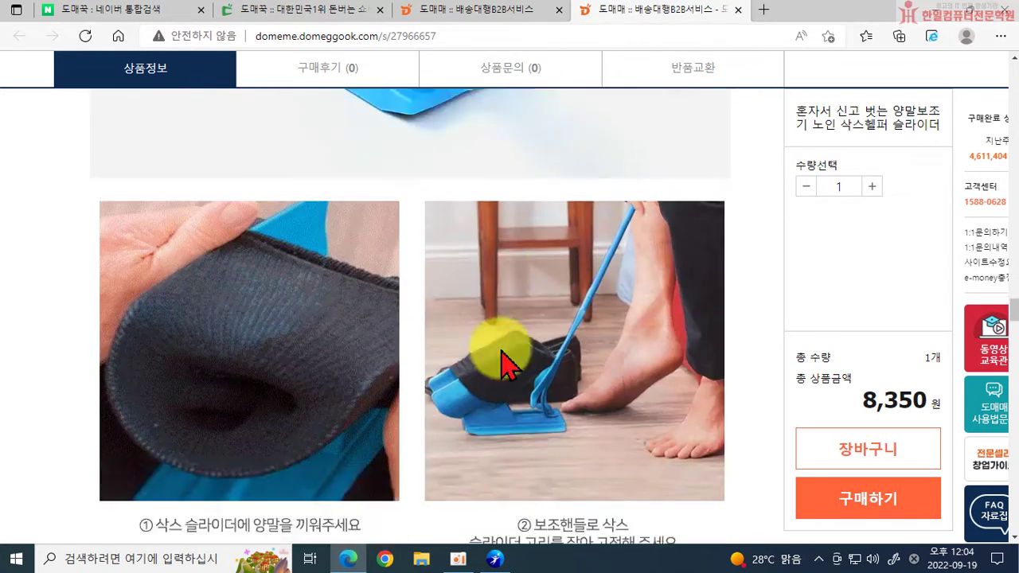
{"action": "scroll", "coordinate": [507, 365], "scroll_direction": "down", "scroll_amount": 20}
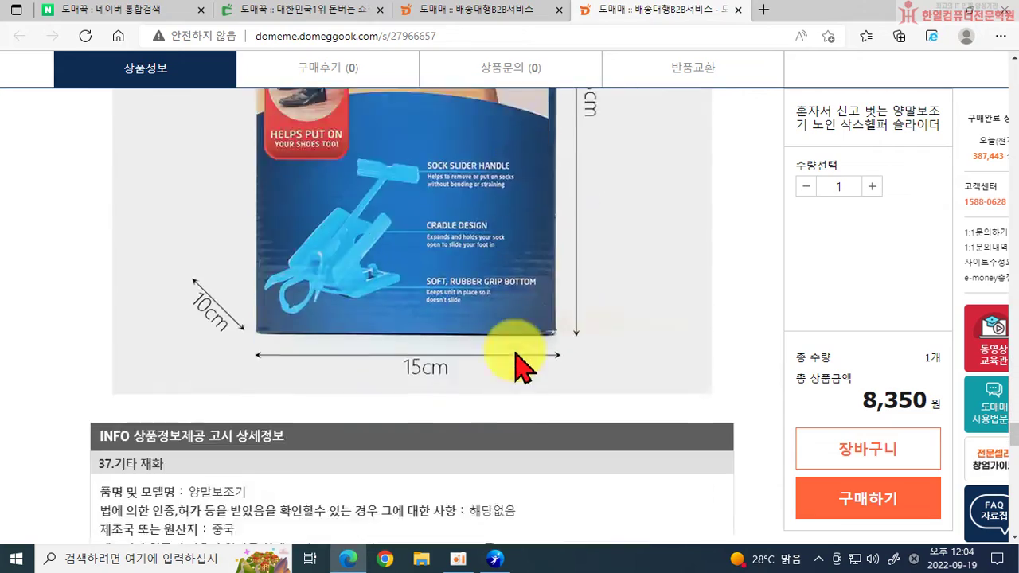
Go back up through the sock aid's dimensions and assembly images to review its title, price, shipping and stock details.
{"action": "scroll", "coordinate": [517, 368], "scroll_direction": "up", "scroll_amount": 10}
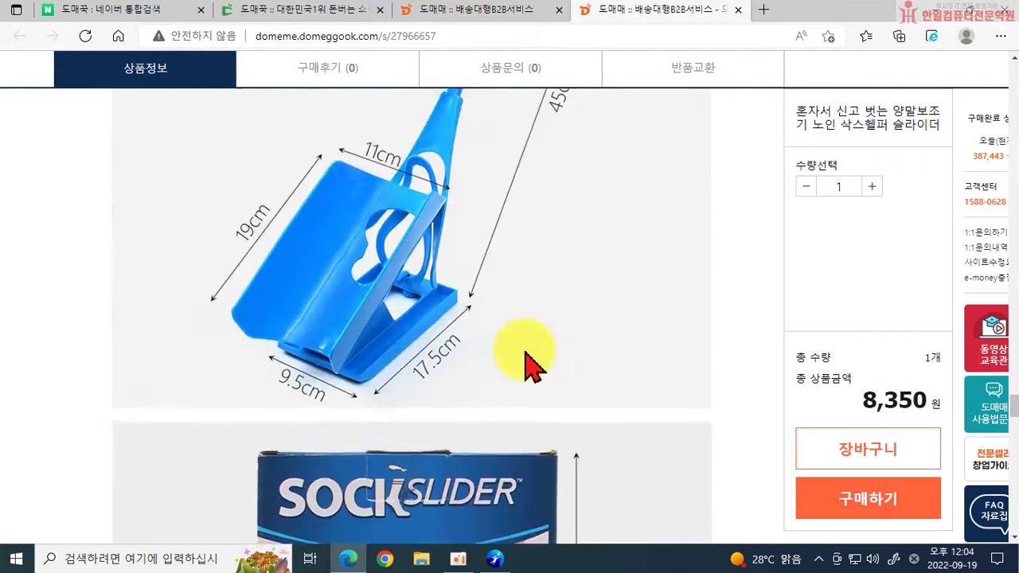
{"action": "scroll", "coordinate": [527, 365], "scroll_direction": "up", "scroll_amount": 10}
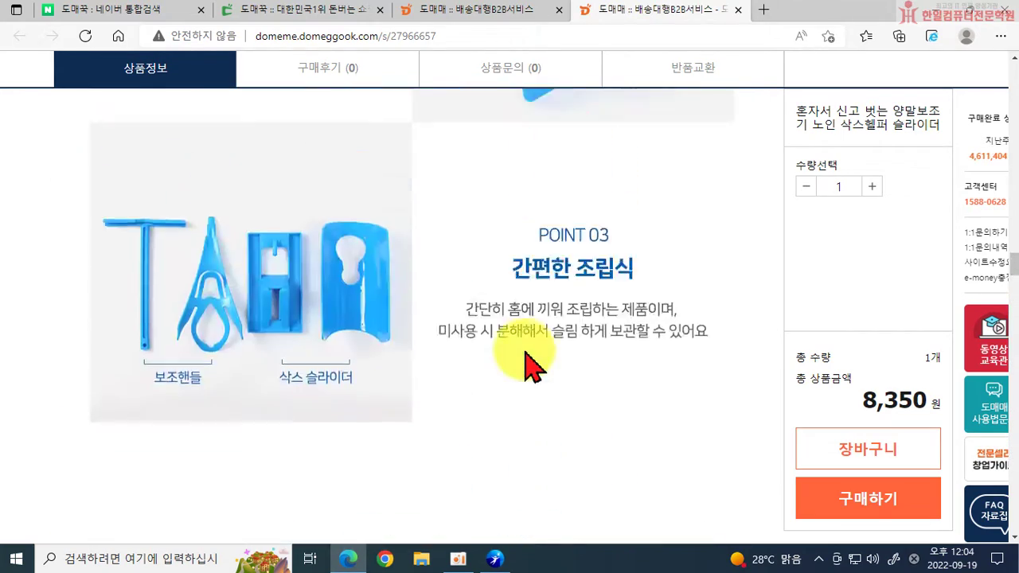
{"action": "scroll", "coordinate": [527, 365], "scroll_direction": "up", "scroll_amount": 15}
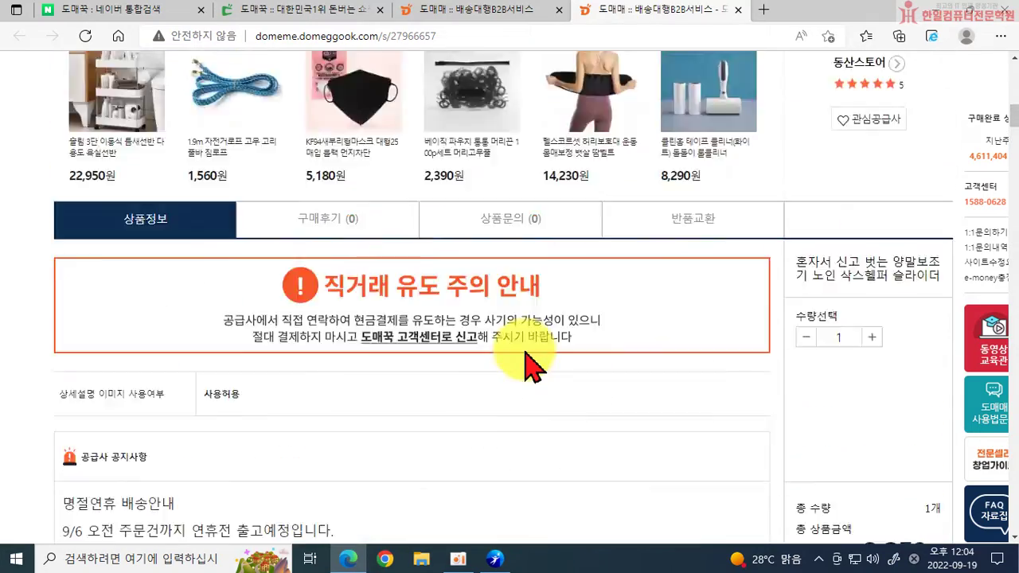
{"action": "scroll", "coordinate": [527, 354], "scroll_direction": "up", "scroll_amount": 1}
{"action": "scroll", "coordinate": [573, 430], "scroll_direction": "down", "scroll_amount": 3}
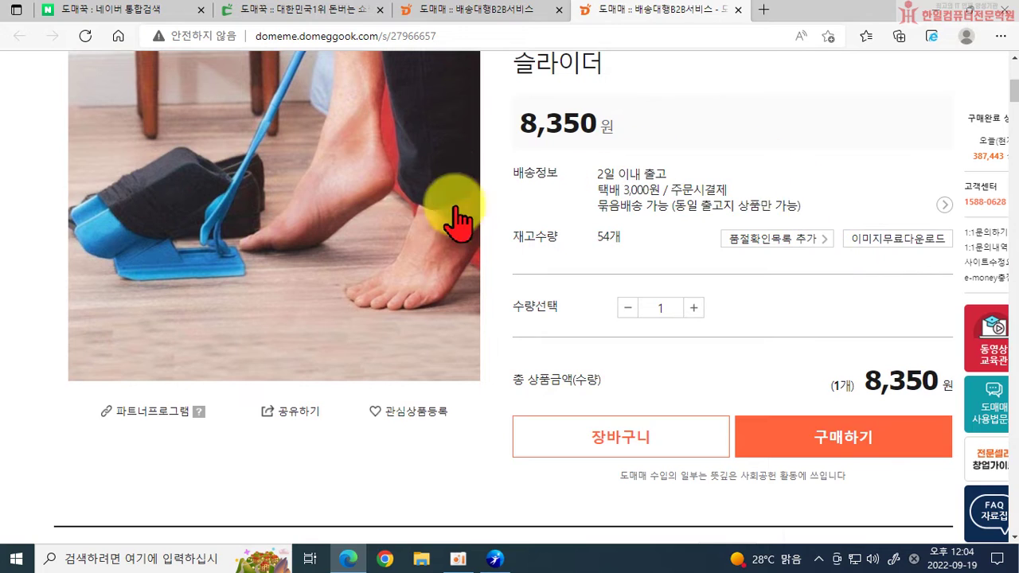
{"action": "scroll", "coordinate": [677, 159], "scroll_direction": "up", "scroll_amount": 2}
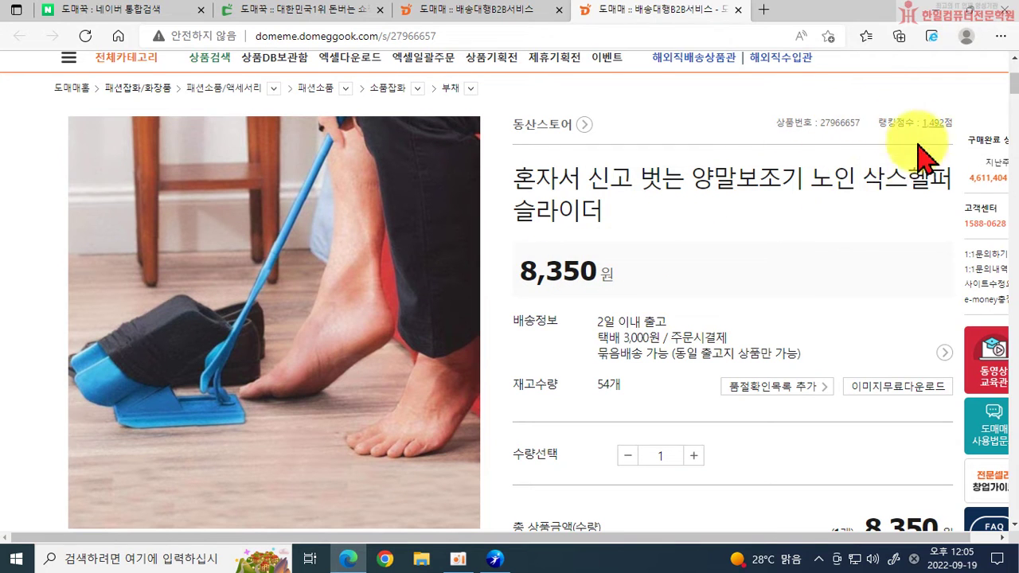
Open the purchase form for the 양말보조기 삭스헬퍼 슬라이더, review its recipient and delivery fields, and close it without ordering.
{"action": "scroll", "coordinate": [888, 167], "scroll_direction": "down", "scroll_amount": 1}
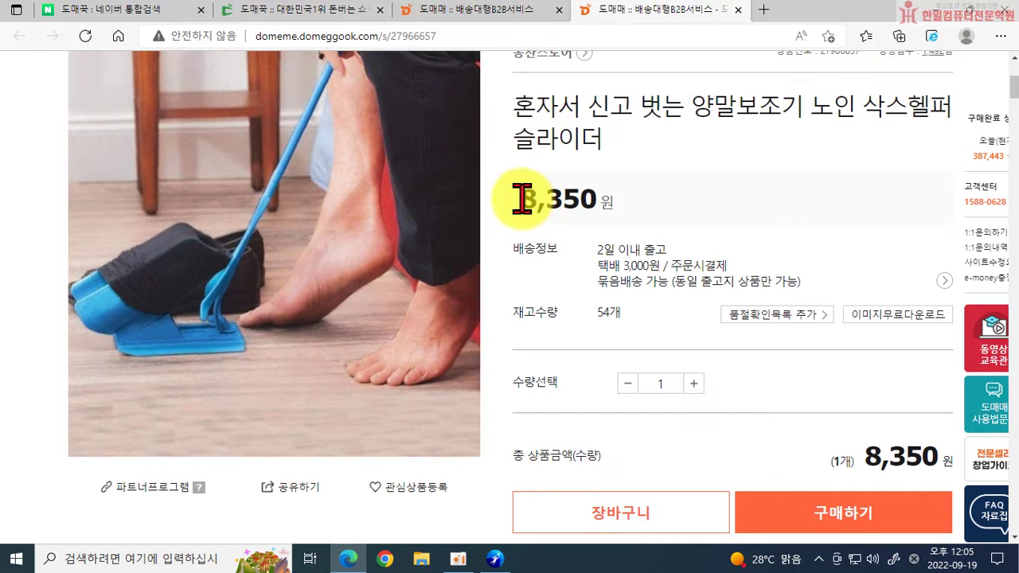
{"action": "scroll", "coordinate": [557, 231], "scroll_direction": "down", "scroll_amount": 2}
{"action": "left_click", "coordinate": [792, 367]}
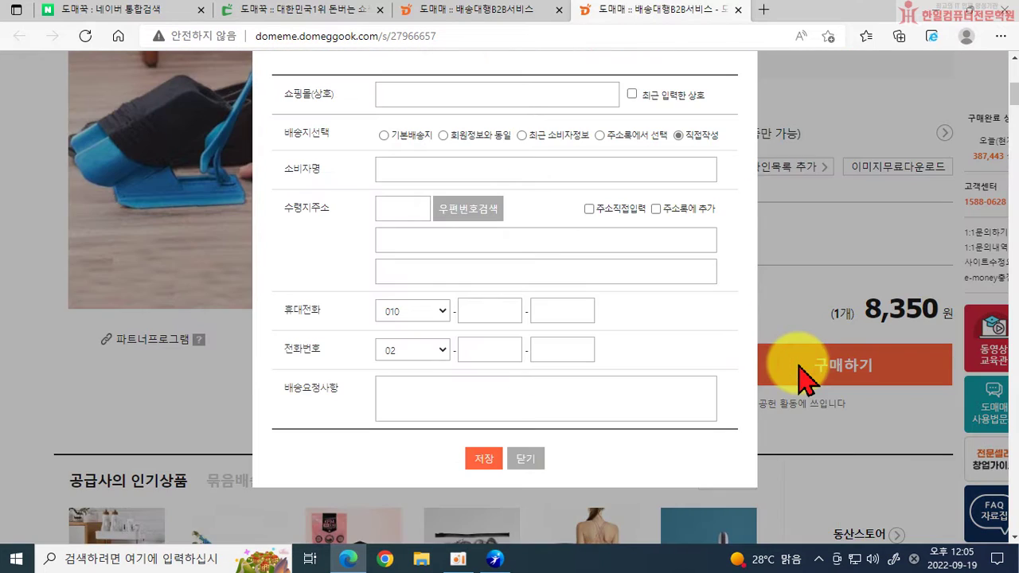
{"action": "scroll", "coordinate": [636, 335], "scroll_direction": "up", "scroll_amount": 1}
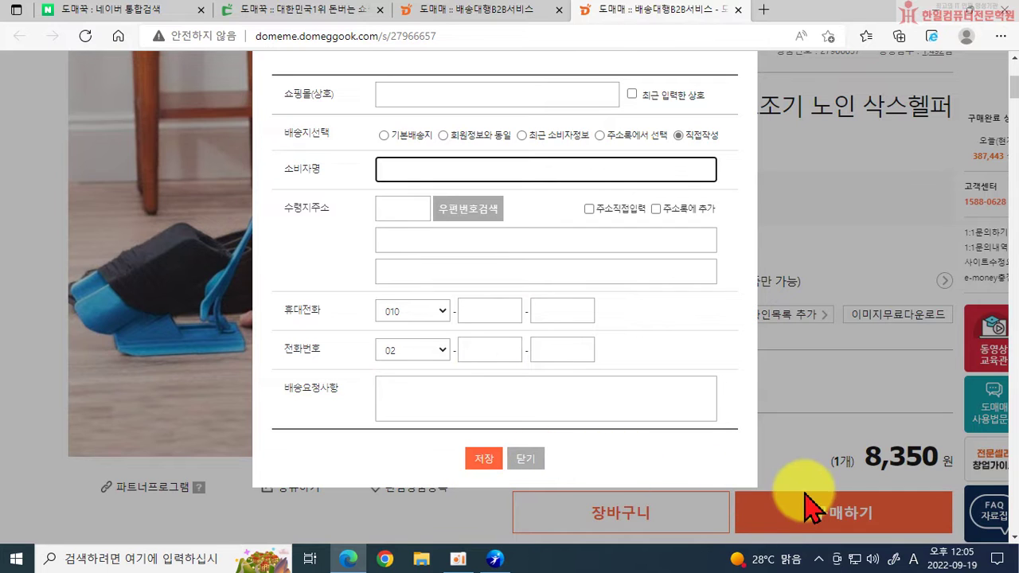
{"action": "scroll", "coordinate": [386, 364], "scroll_direction": "up", "scroll_amount": 3}
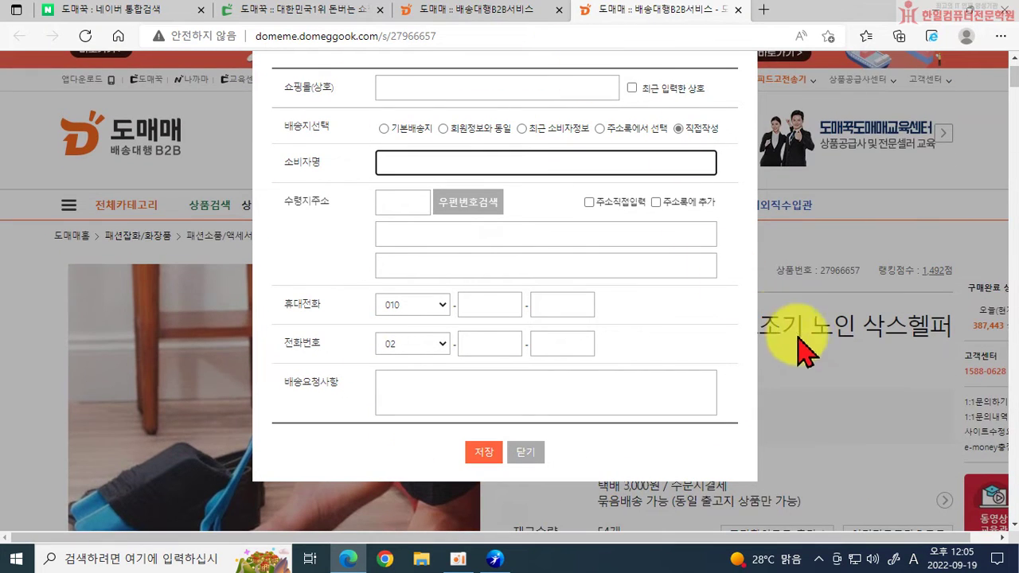
{"action": "scroll", "coordinate": [798, 339], "scroll_direction": "down", "scroll_amount": 5}
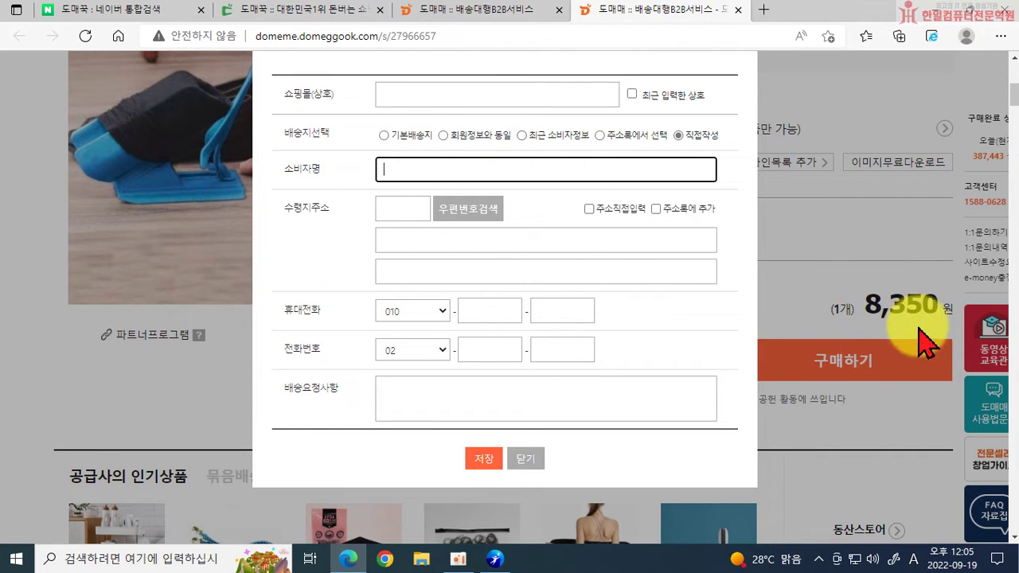
{"action": "left_click", "coordinate": [525, 459]}
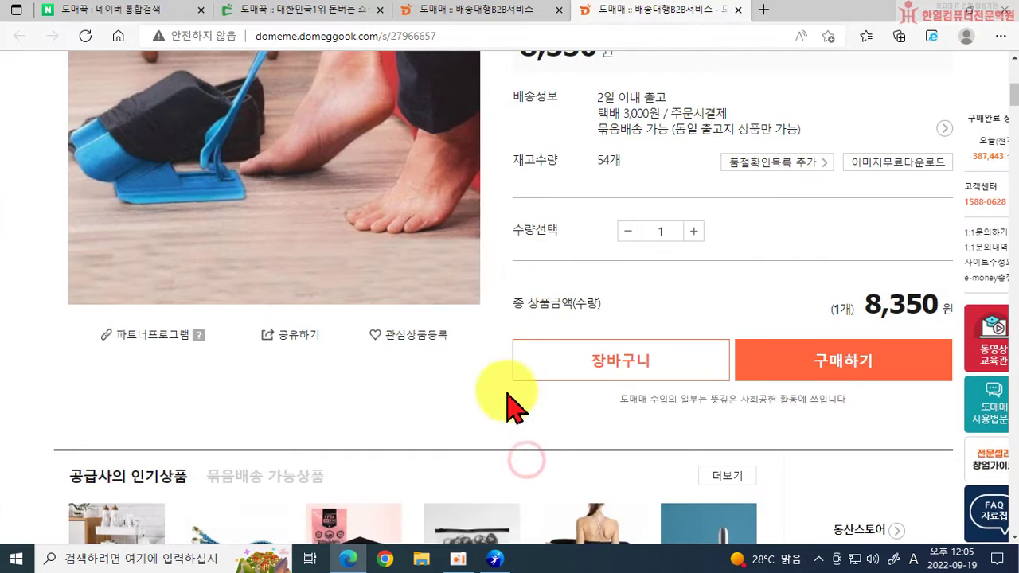
{"action": "scroll", "coordinate": [531, 302], "scroll_direction": "up", "scroll_amount": 3}
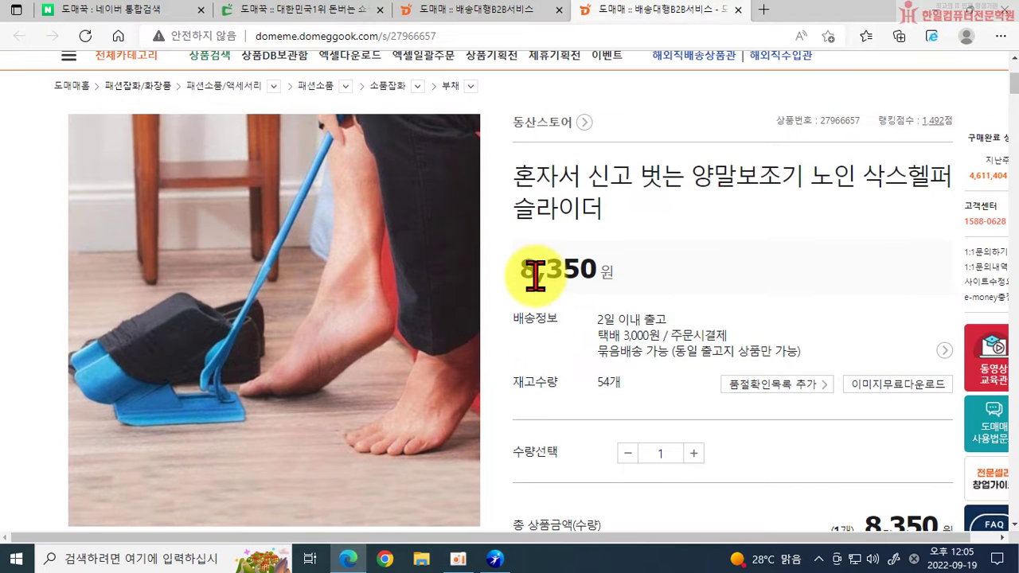
Close both 도매매 pages and return from the 도매꾹 order page to the 도매꾹 main page.
{"action": "left_click", "coordinate": [739, 9]}
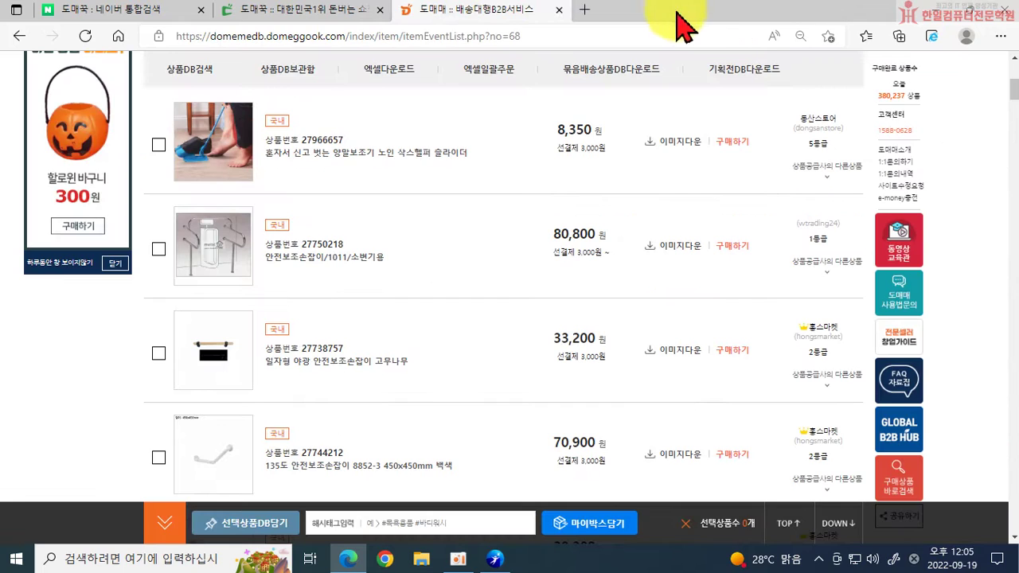
{"action": "left_click", "coordinate": [561, 10]}
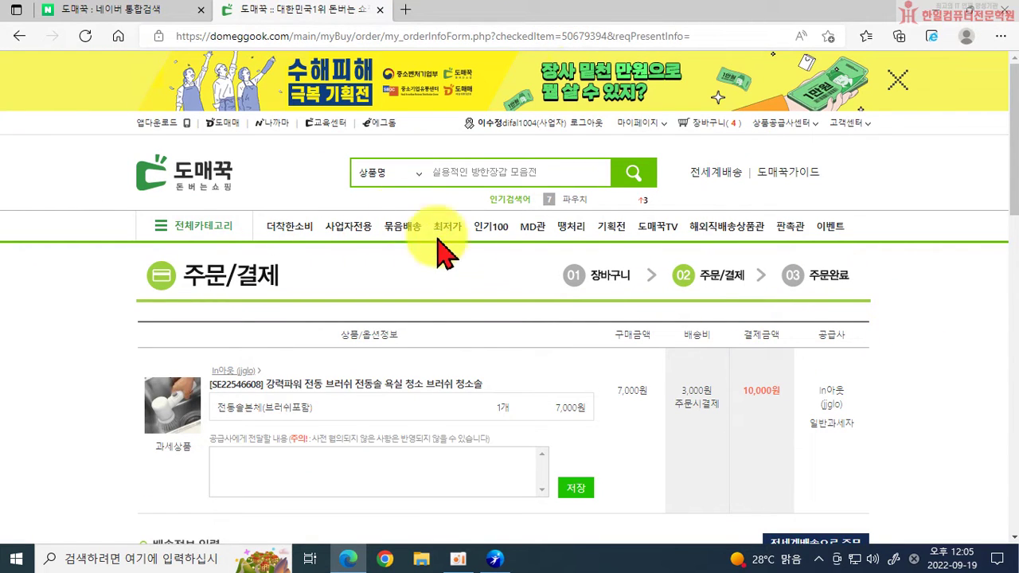
{"action": "left_click", "coordinate": [214, 180]}
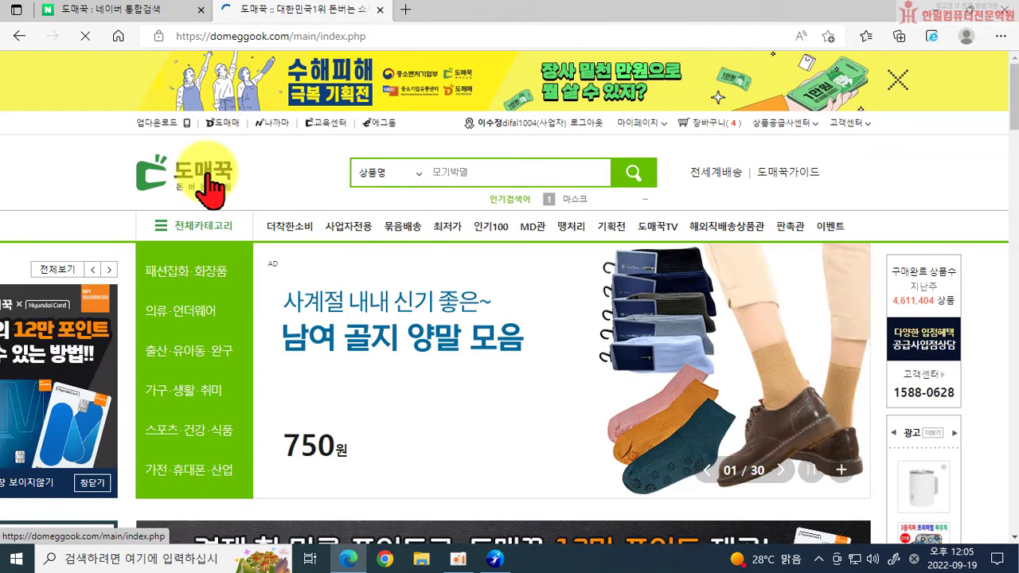
Open the 인기100 ranking and examine the 도전! 베스트 picks and the leading products with their prices and minimum quantities.
{"action": "left_click", "coordinate": [491, 237]}
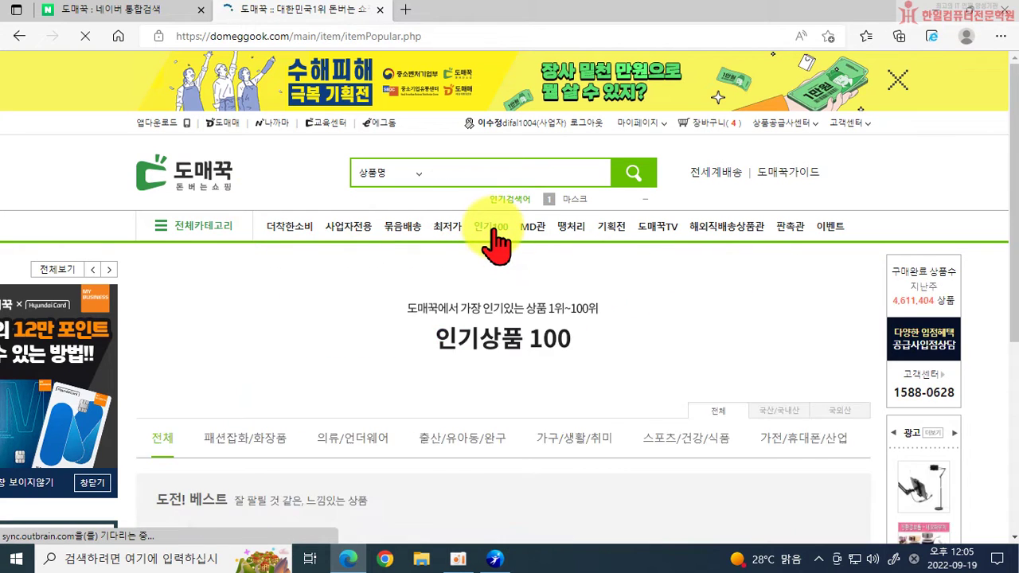
{"action": "scroll", "coordinate": [541, 306], "scroll_direction": "down", "scroll_amount": 1}
{"action": "scroll", "coordinate": [541, 306], "scroll_direction": "down", "scroll_amount": 4}
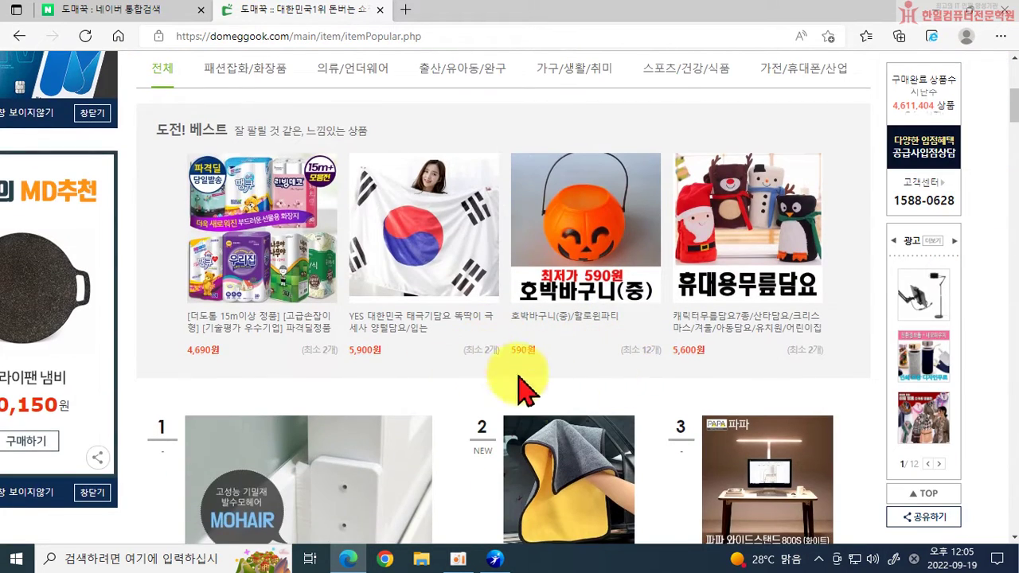
{"action": "scroll", "coordinate": [569, 409], "scroll_direction": "down", "scroll_amount": 5}
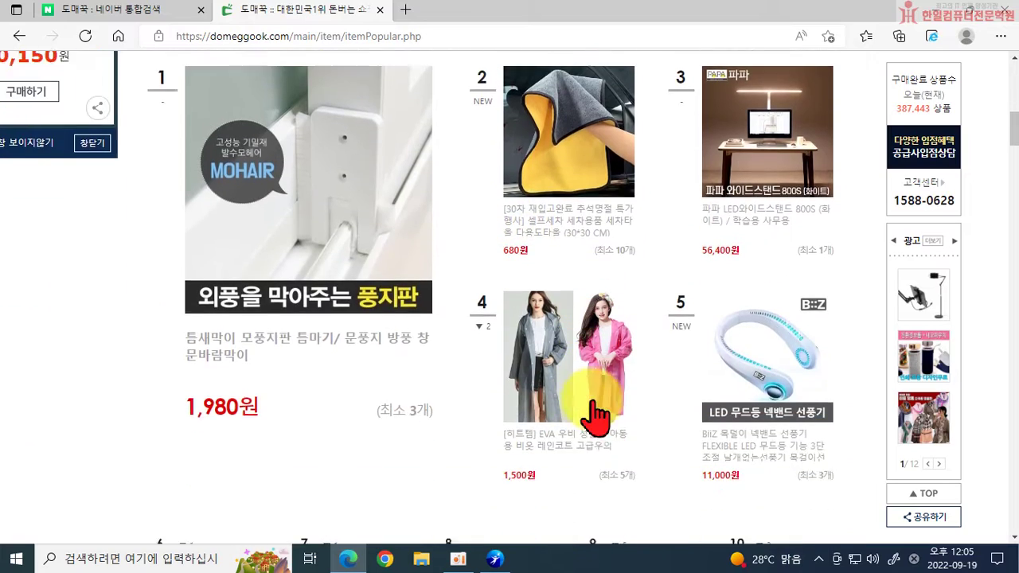
{"action": "scroll", "coordinate": [595, 413], "scroll_direction": "down", "scroll_amount": 4}
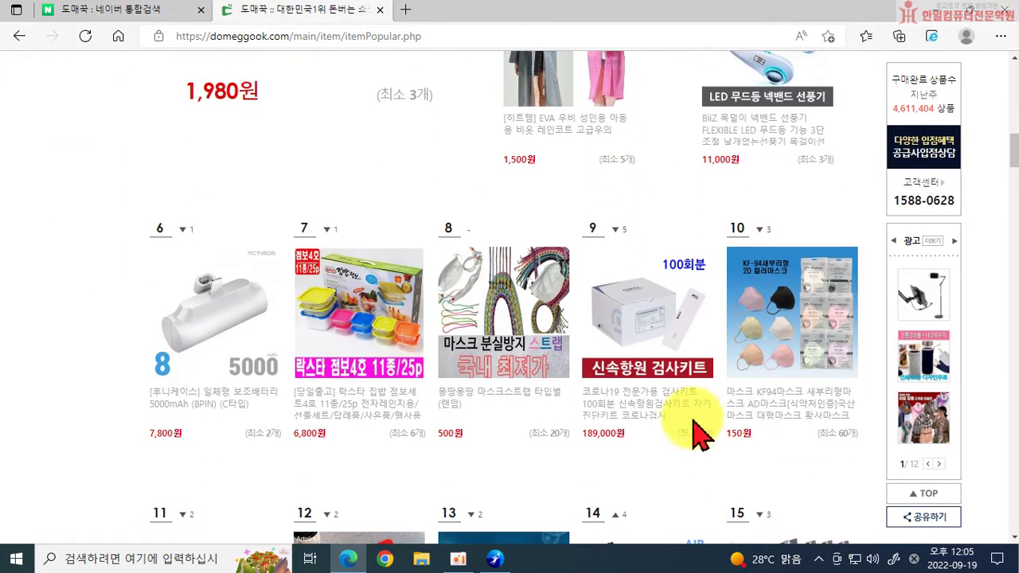
{"action": "scroll", "coordinate": [637, 416], "scroll_direction": "down", "scroll_amount": 1}
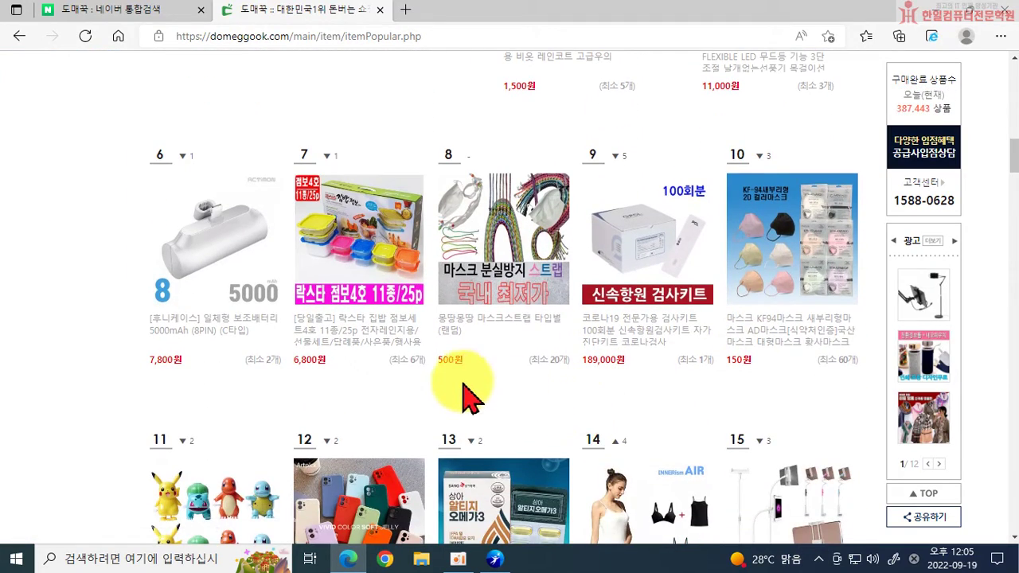
{"action": "scroll", "coordinate": [470, 396], "scroll_direction": "up", "scroll_amount": 8}
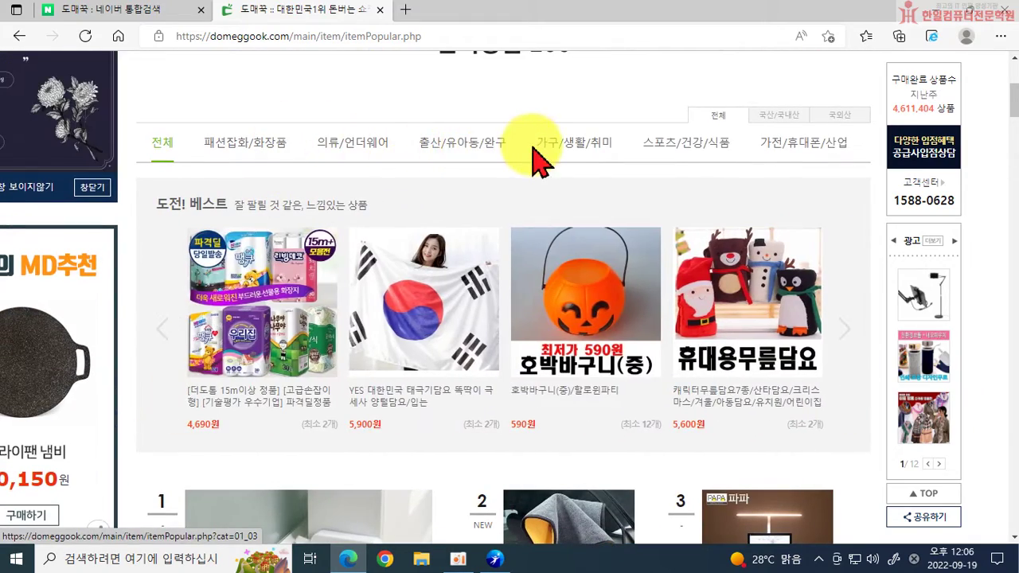
{"action": "scroll", "coordinate": [446, 239], "scroll_direction": "up", "scroll_amount": 4}
{"action": "scroll", "coordinate": [509, 334], "scroll_direction": "down", "scroll_amount": 3}
Limit the popular ranking to 가구/생활/취미 and look through the products ranked 1 to 25.
{"action": "left_click", "coordinate": [575, 211]}
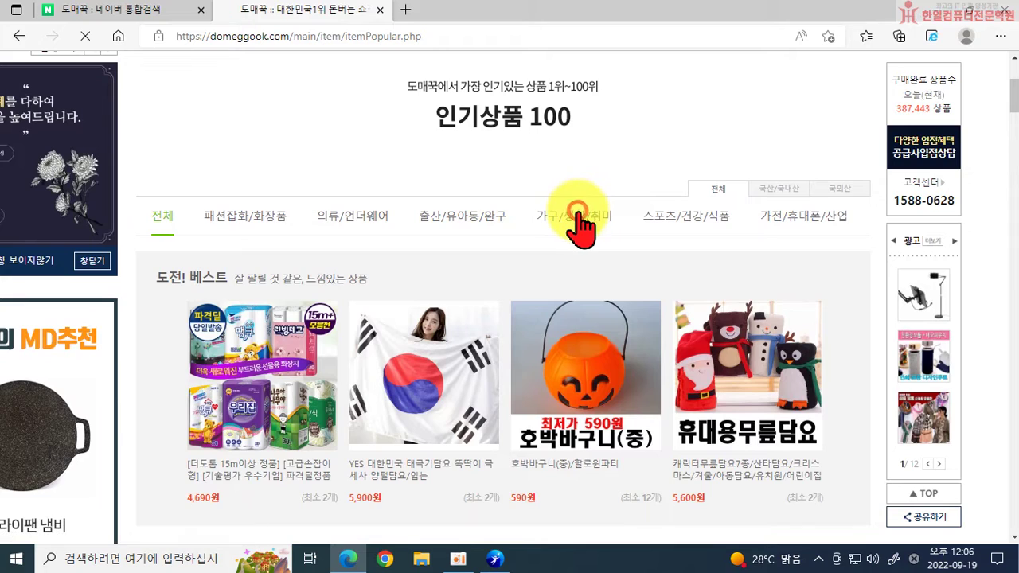
{"action": "scroll", "coordinate": [565, 270], "scroll_direction": "down", "scroll_amount": 5}
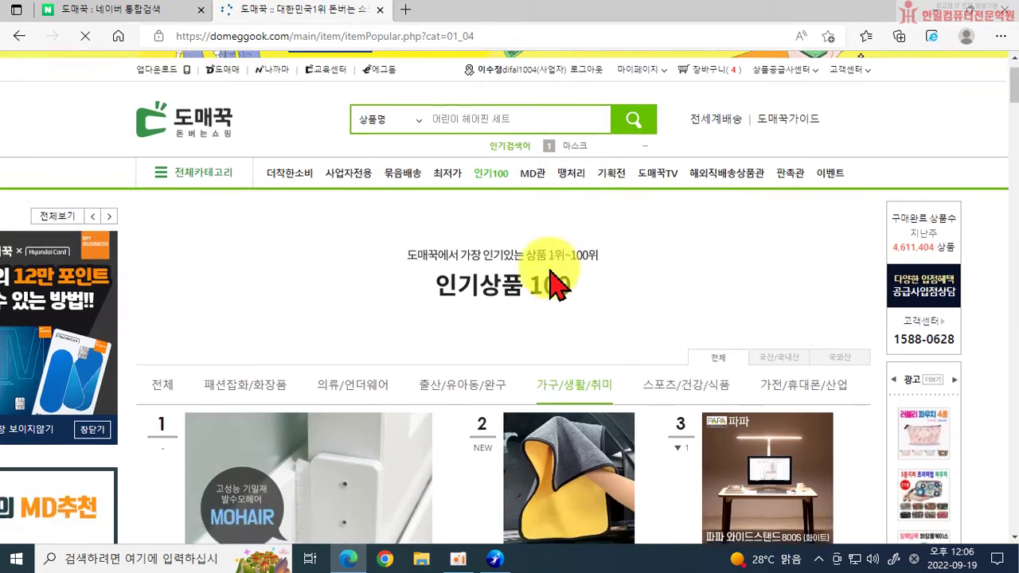
{"action": "scroll", "coordinate": [558, 323], "scroll_direction": "down", "scroll_amount": 4}
{"action": "scroll", "coordinate": [708, 348], "scroll_direction": "down", "scroll_amount": 2}
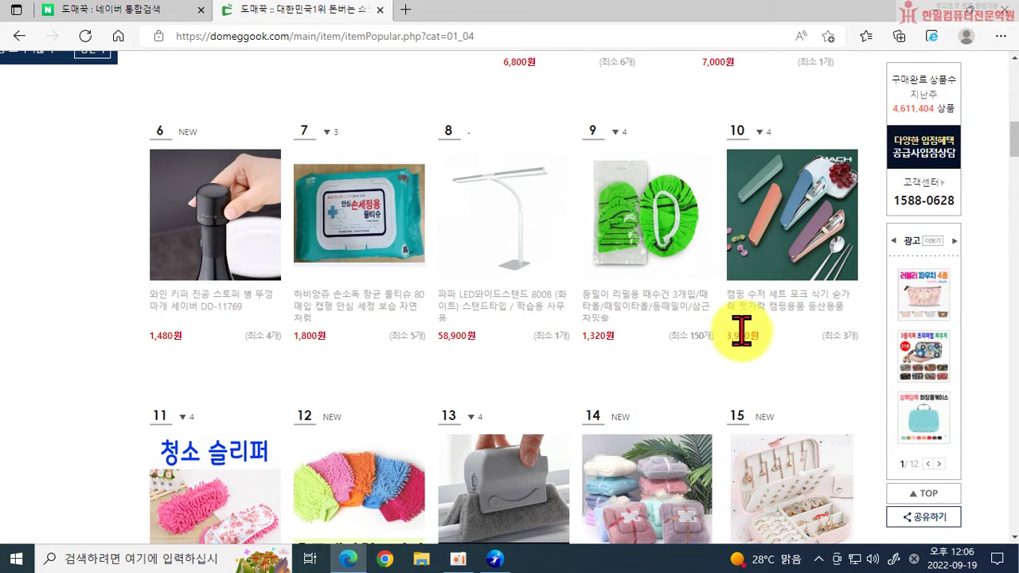
{"action": "scroll", "coordinate": [744, 398], "scroll_direction": "down", "scroll_amount": 1}
{"action": "scroll", "coordinate": [744, 432], "scroll_direction": "down", "scroll_amount": 1}
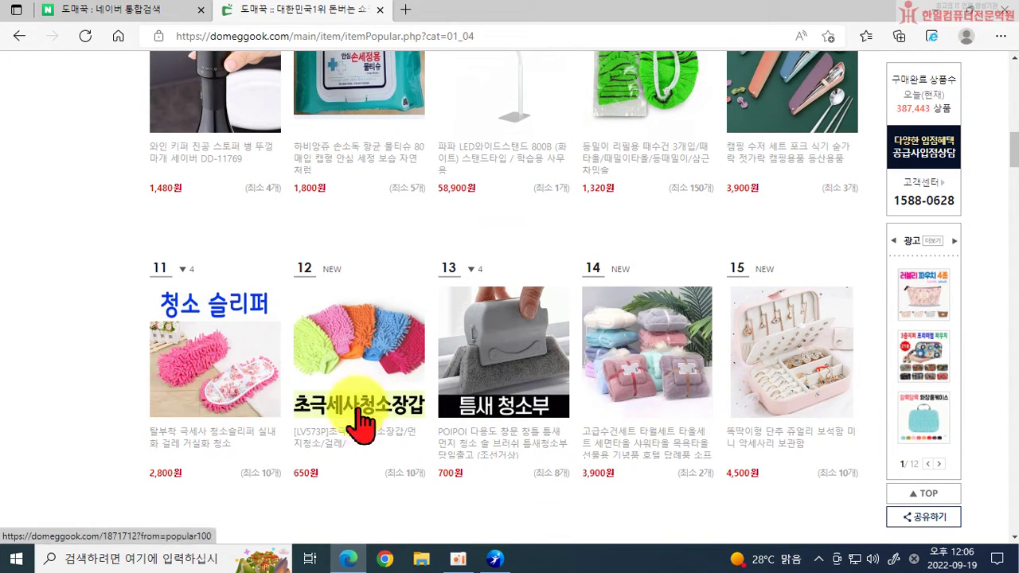
{"action": "scroll", "coordinate": [625, 387], "scroll_direction": "down", "scroll_amount": 3}
{"action": "scroll", "coordinate": [231, 398], "scroll_direction": "down", "scroll_amount": 1}
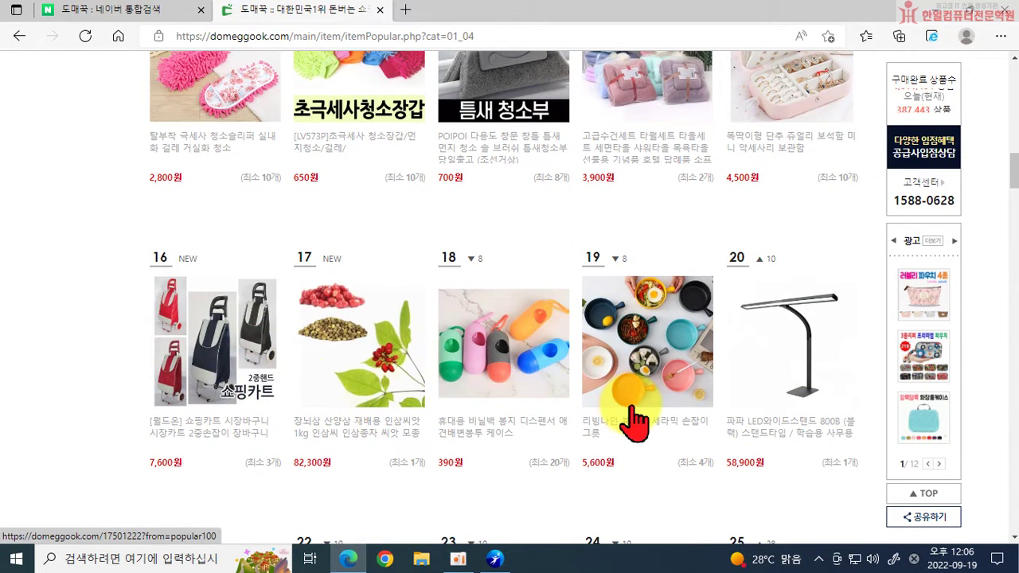
{"action": "scroll", "coordinate": [629, 420], "scroll_direction": "down", "scroll_amount": 1}
{"action": "scroll", "coordinate": [344, 414], "scroll_direction": "down", "scroll_amount": 2}
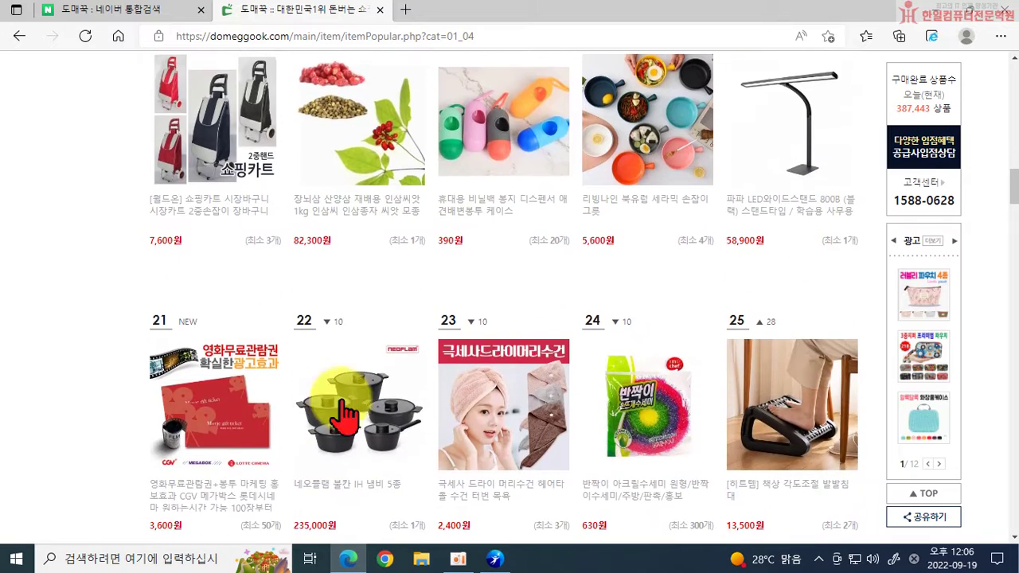
Continue through the 가구/생활/취미 ranking, comparing prices and minimum quantities of the products ranked 26 to 50.
{"action": "scroll", "coordinate": [344, 414], "scroll_direction": "down", "scroll_amount": 2}
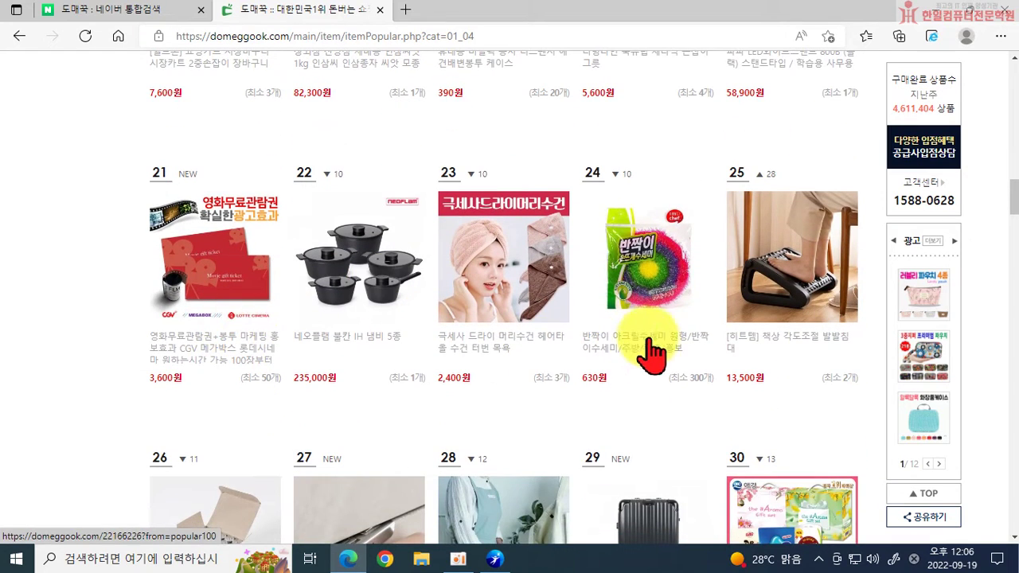
{"action": "scroll", "coordinate": [740, 462], "scroll_direction": "down", "scroll_amount": 2}
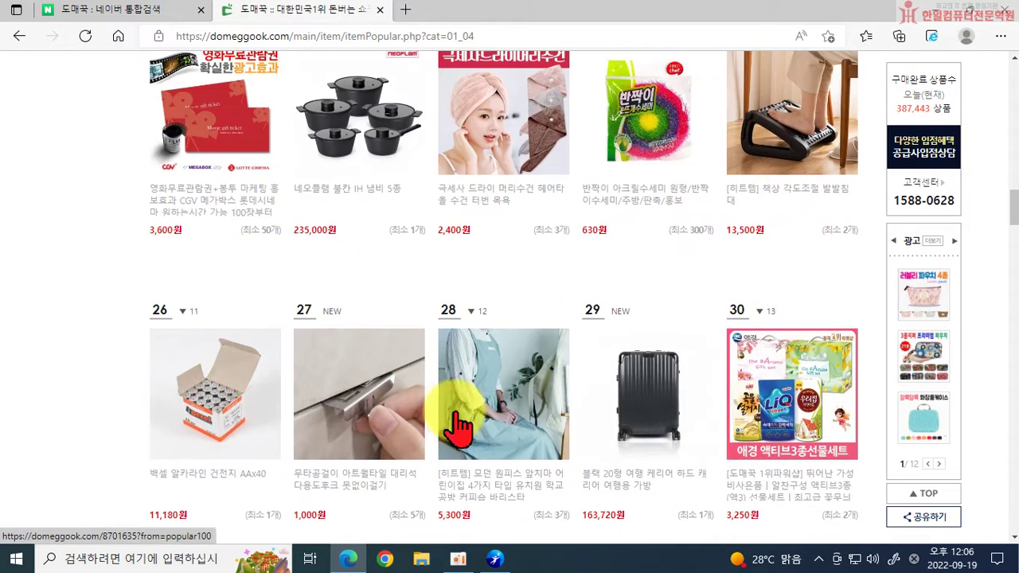
{"action": "scroll", "coordinate": [270, 394], "scroll_direction": "down", "scroll_amount": 2}
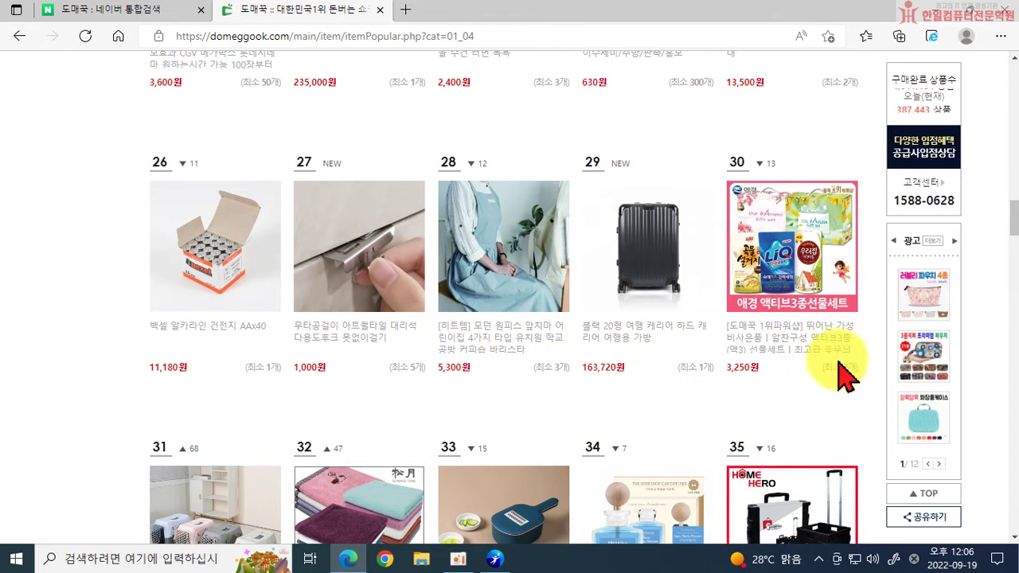
{"action": "scroll", "coordinate": [839, 366], "scroll_direction": "down", "scroll_amount": 3}
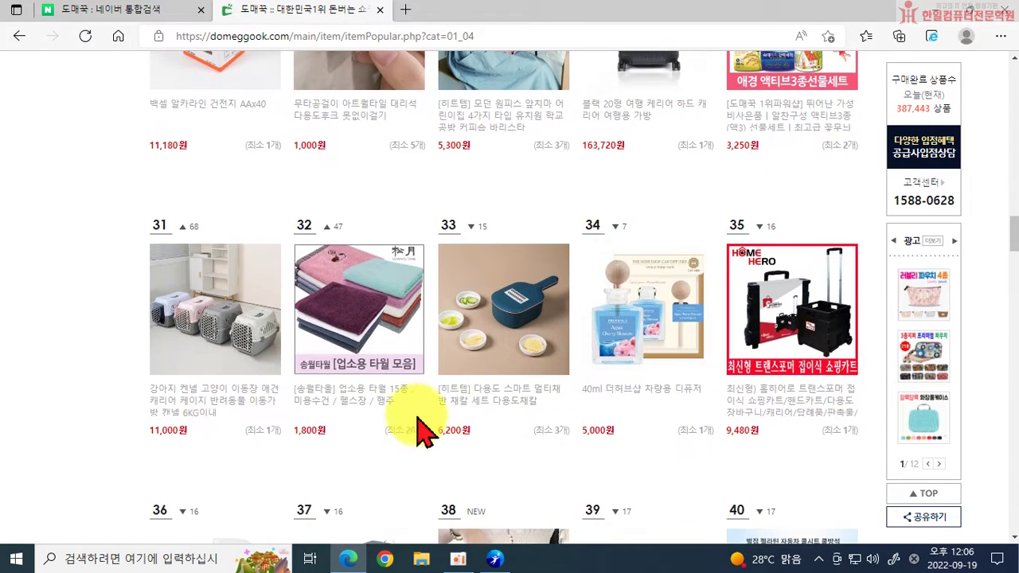
{"action": "scroll", "coordinate": [381, 473], "scroll_direction": "down", "scroll_amount": 1}
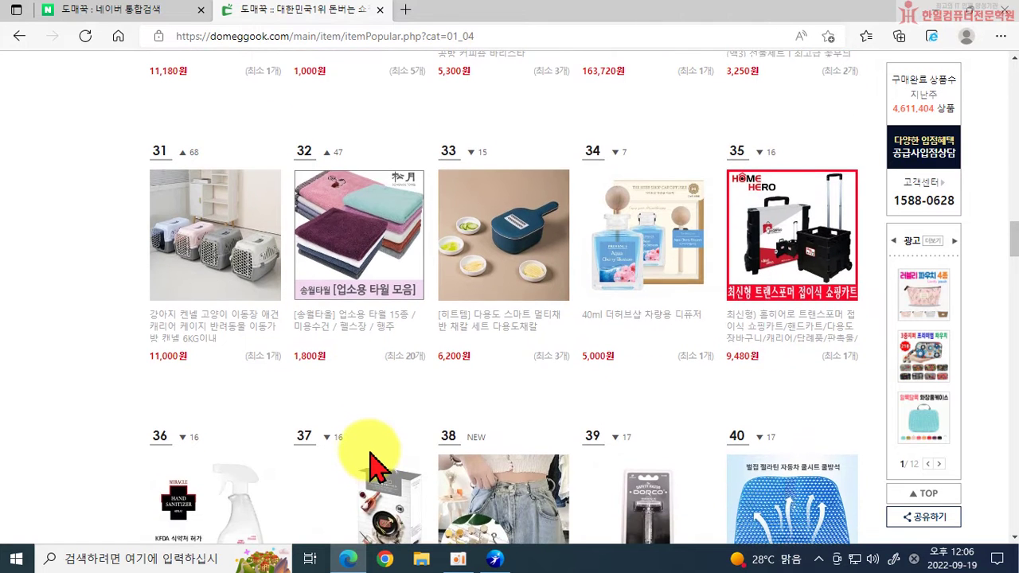
{"action": "scroll", "coordinate": [375, 433], "scroll_direction": "down", "scroll_amount": 3}
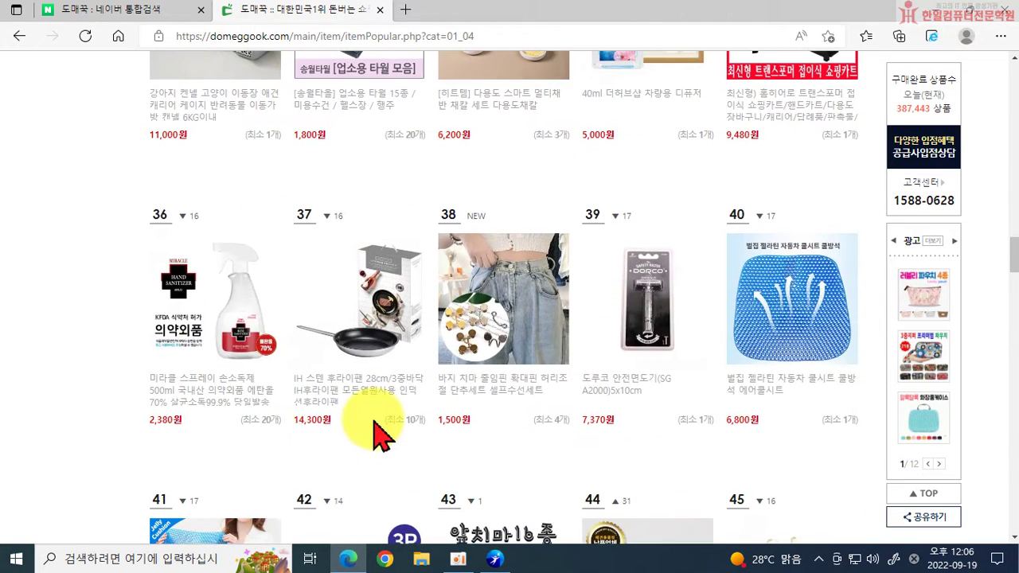
{"action": "scroll", "coordinate": [850, 418], "scroll_direction": "down", "scroll_amount": 4}
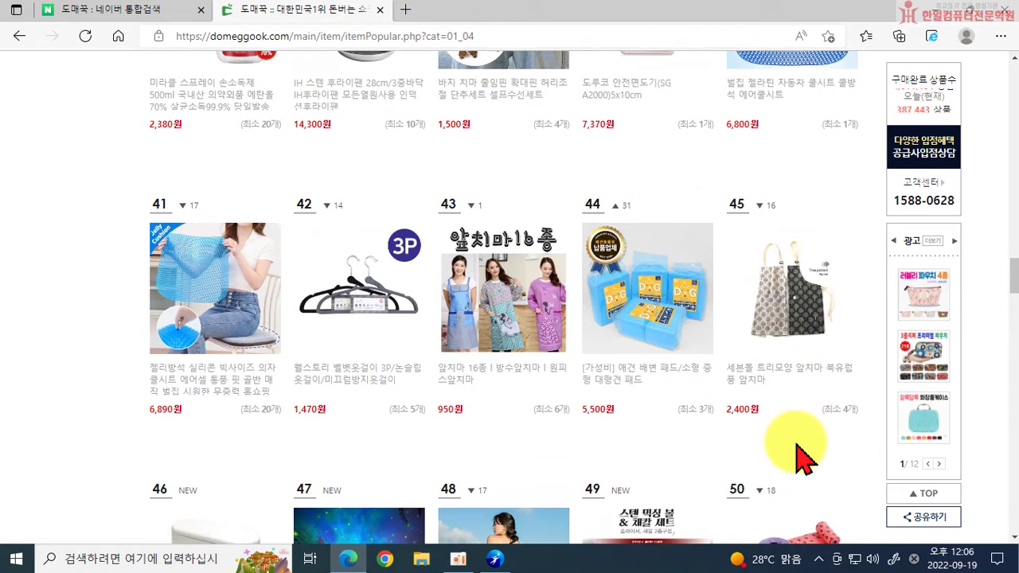
{"action": "scroll", "coordinate": [804, 458], "scroll_direction": "down", "scroll_amount": 4}
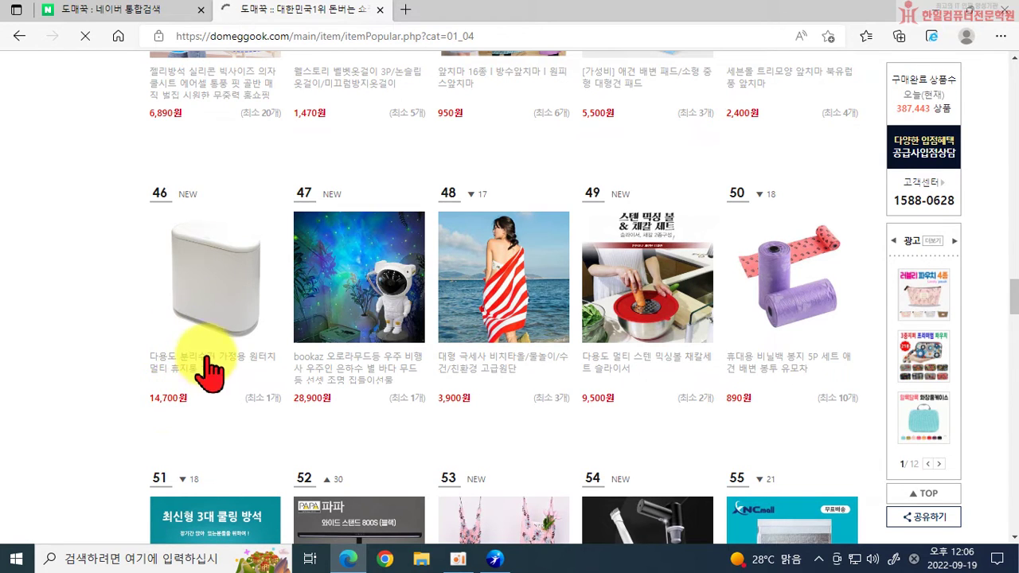
Open the 다용도 분리수거 가정용 원터치 멀티 휴지통 10L page and check its color options, image usage permission and supplier notice.
{"action": "scroll", "coordinate": [239, 364], "scroll_direction": "down", "scroll_amount": 4}
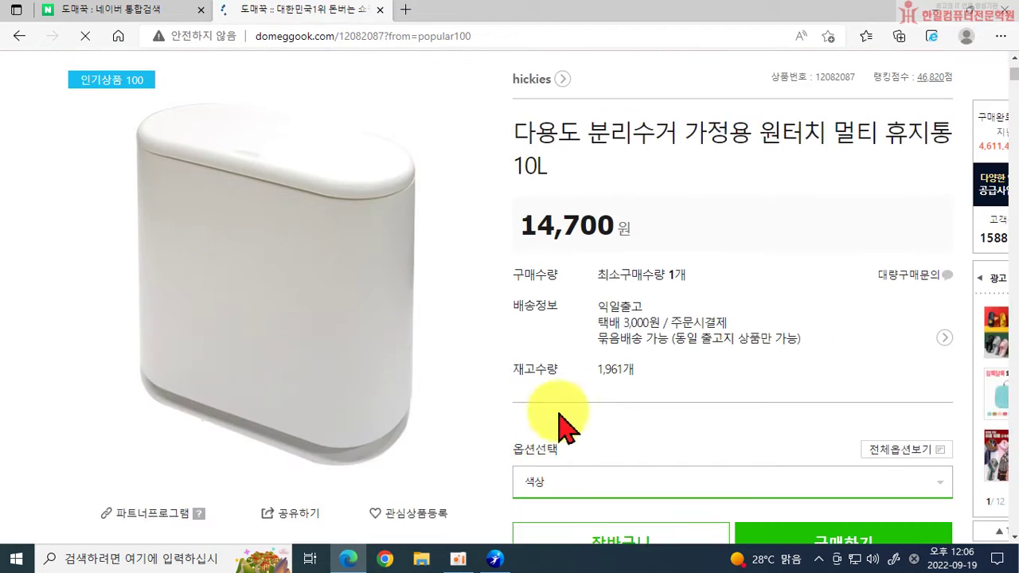
{"action": "scroll", "coordinate": [617, 366], "scroll_direction": "down", "scroll_amount": 2}
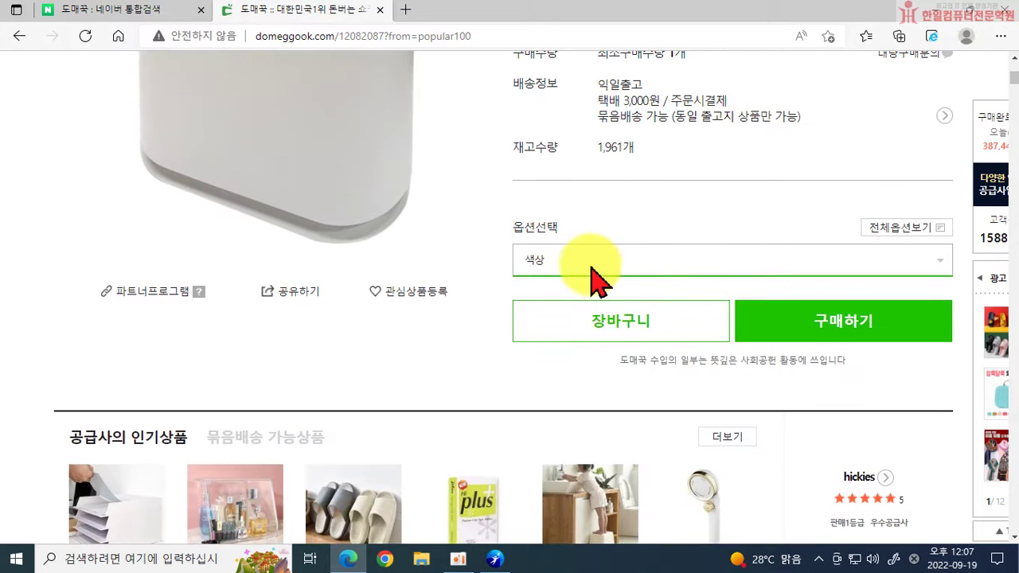
{"action": "left_click", "coordinate": [593, 267]}
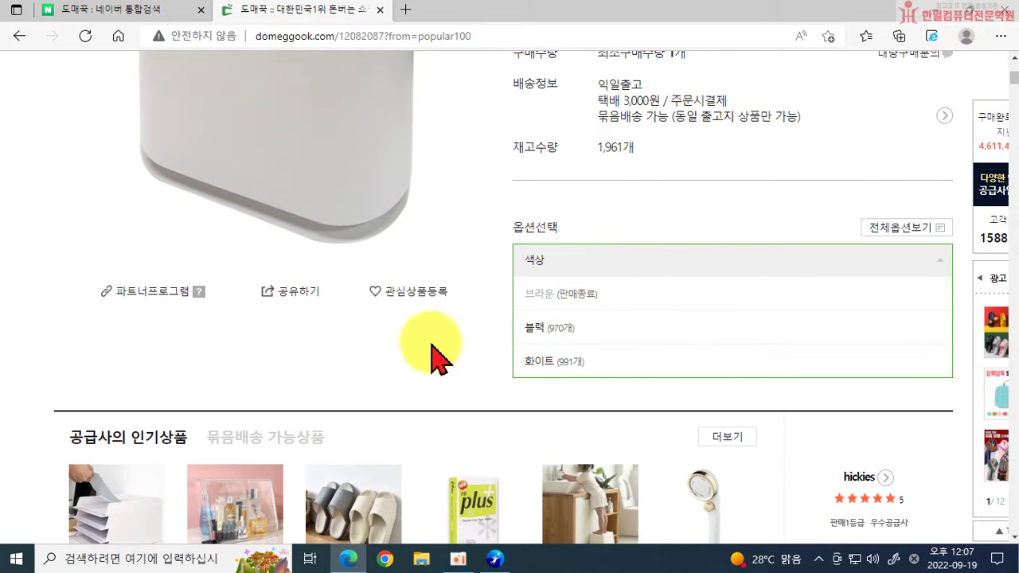
{"action": "scroll", "coordinate": [432, 359], "scroll_direction": "down", "scroll_amount": 6}
{"action": "scroll", "coordinate": [469, 350], "scroll_direction": "down", "scroll_amount": 9}
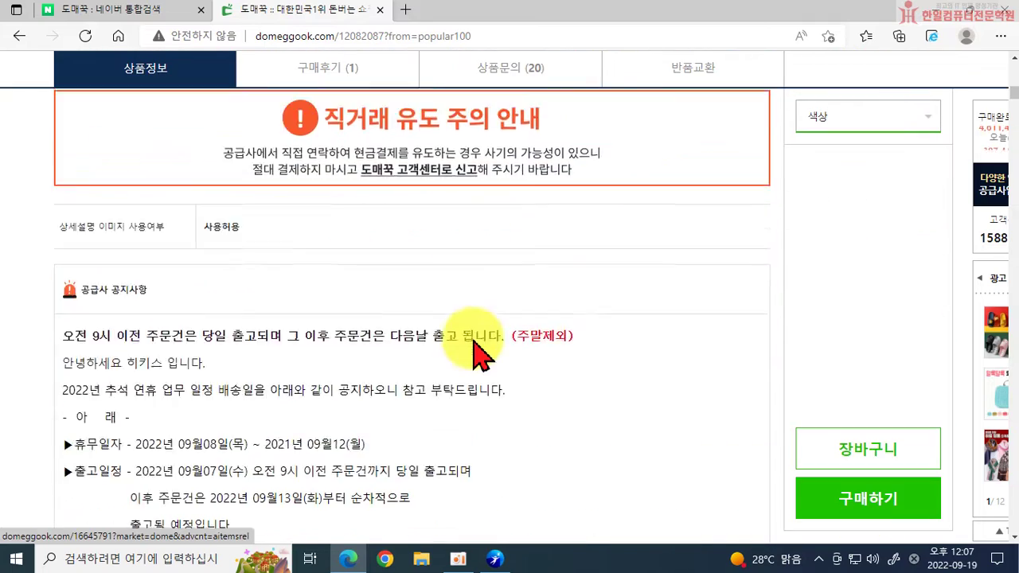
{"action": "scroll", "coordinate": [460, 332], "scroll_direction": "up", "scroll_amount": 1}
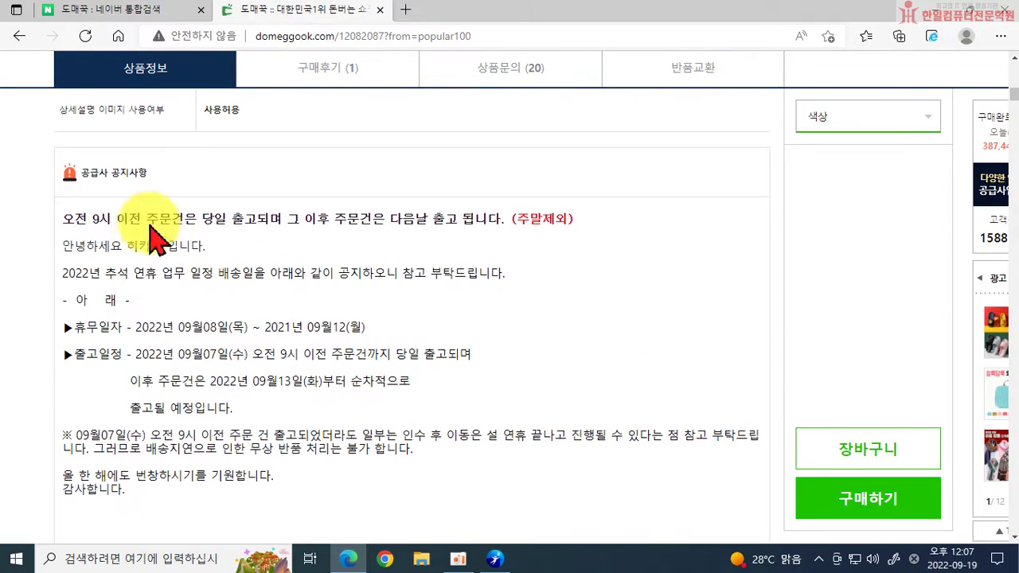
Read the supplier notice on shipping cut-off and holiday dates, then check the image usage permission and 상품정보 table.
{"action": "left_click_drag", "start_coordinate": [123, 220], "coordinate": [266, 221]}
{"action": "left_click_drag", "start_coordinate": [382, 274], "coordinate": [508, 273]}
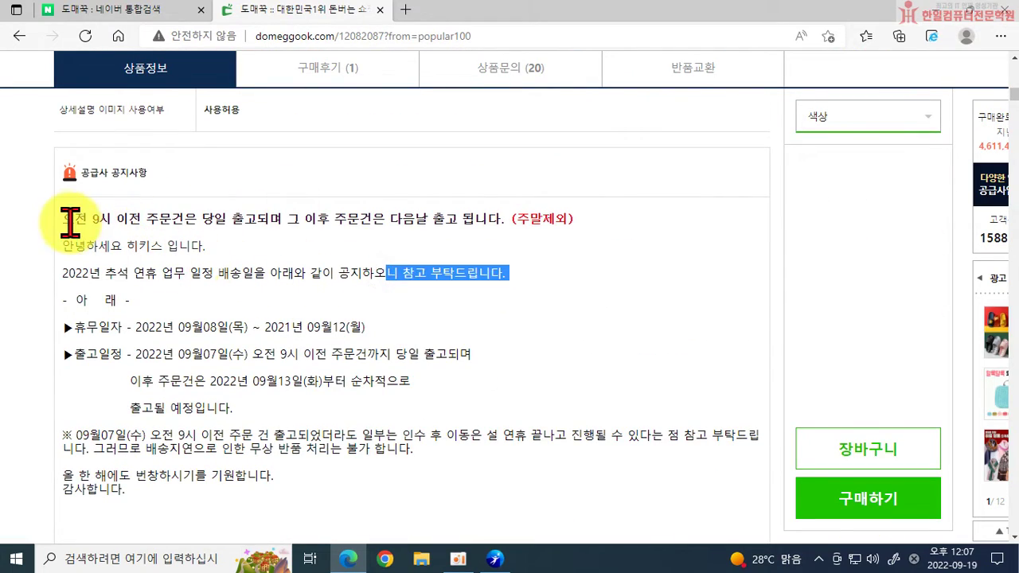
{"action": "left_click_drag", "start_coordinate": [66, 218], "coordinate": [289, 242]}
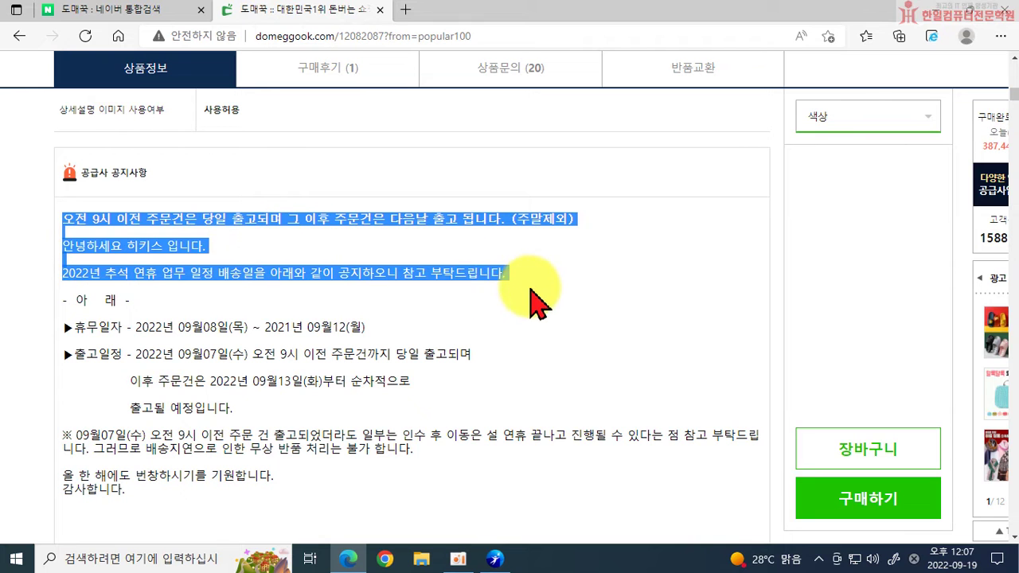
{"action": "scroll", "coordinate": [585, 358], "scroll_direction": "down", "scroll_amount": 12}
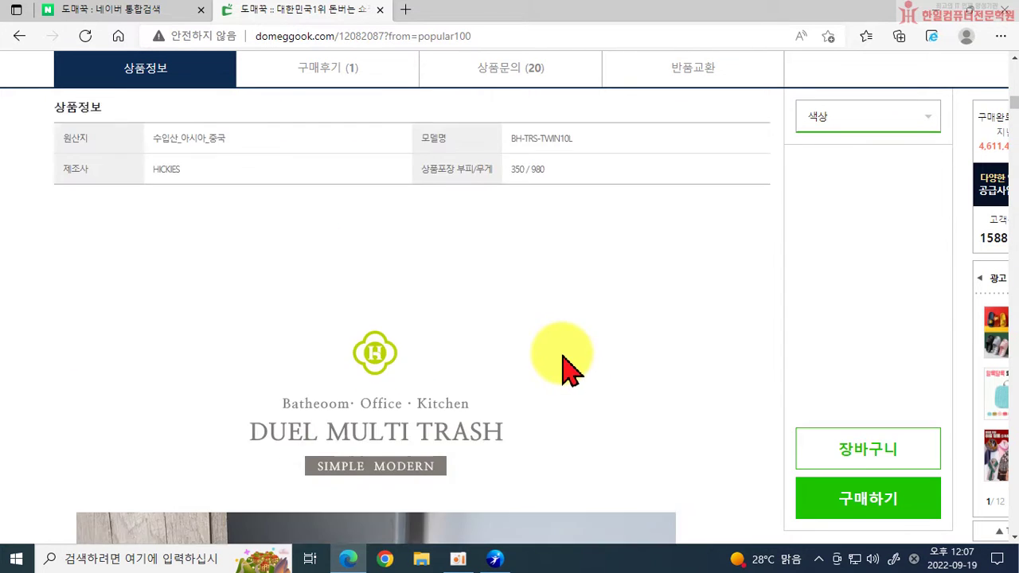
{"action": "scroll", "coordinate": [535, 378], "scroll_direction": "up", "scroll_amount": 14}
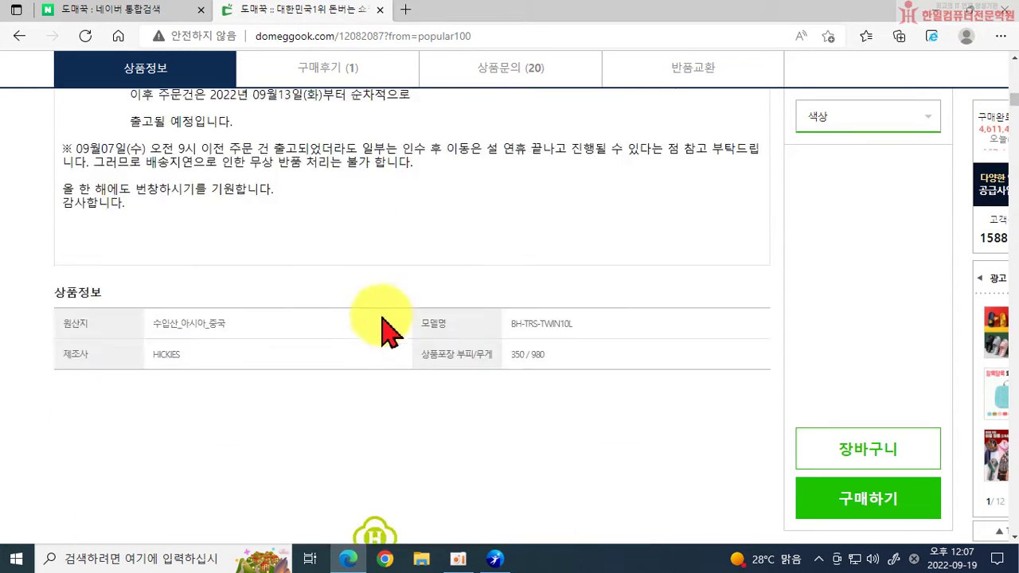
{"action": "scroll", "coordinate": [232, 296], "scroll_direction": "down", "scroll_amount": 2}
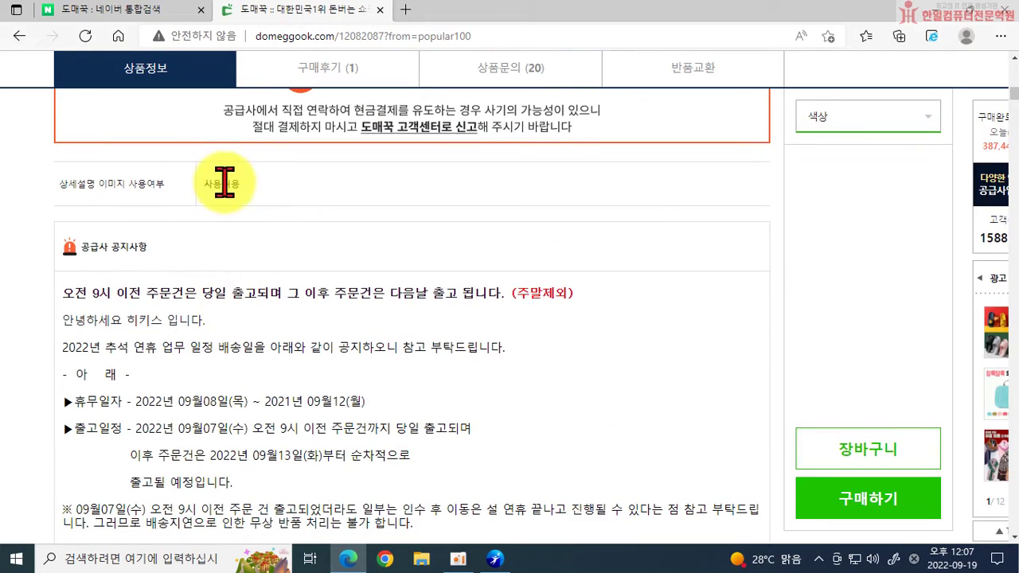
{"action": "scroll", "coordinate": [363, 330], "scroll_direction": "down", "scroll_amount": 10}
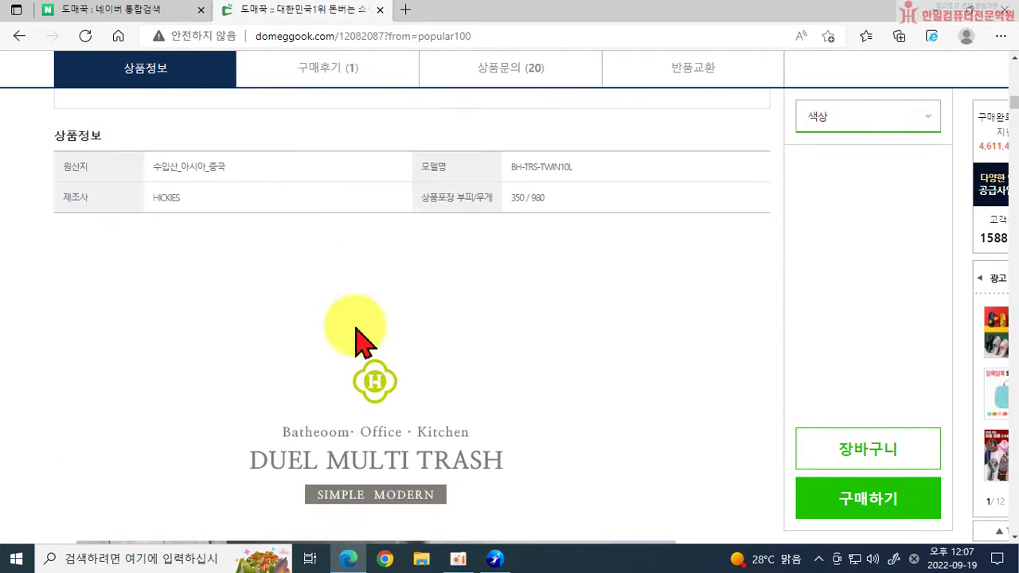
Examine the trash can's detailed description images, then review its thumbnail, price, minimum quantity and shipping information.
{"action": "scroll", "coordinate": [478, 372], "scroll_direction": "down", "scroll_amount": 12}
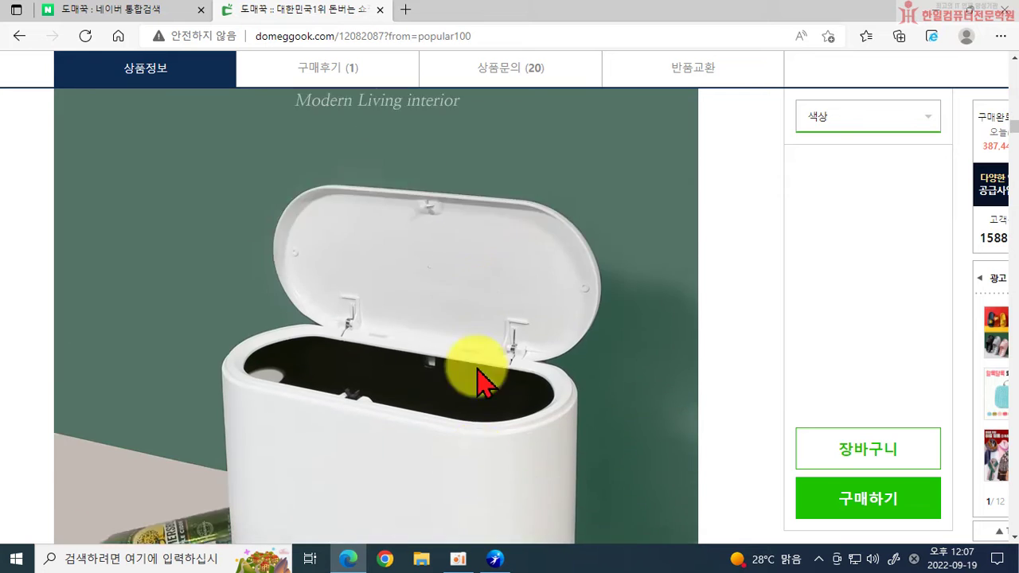
{"action": "scroll", "coordinate": [476, 384], "scroll_direction": "down", "scroll_amount": 12}
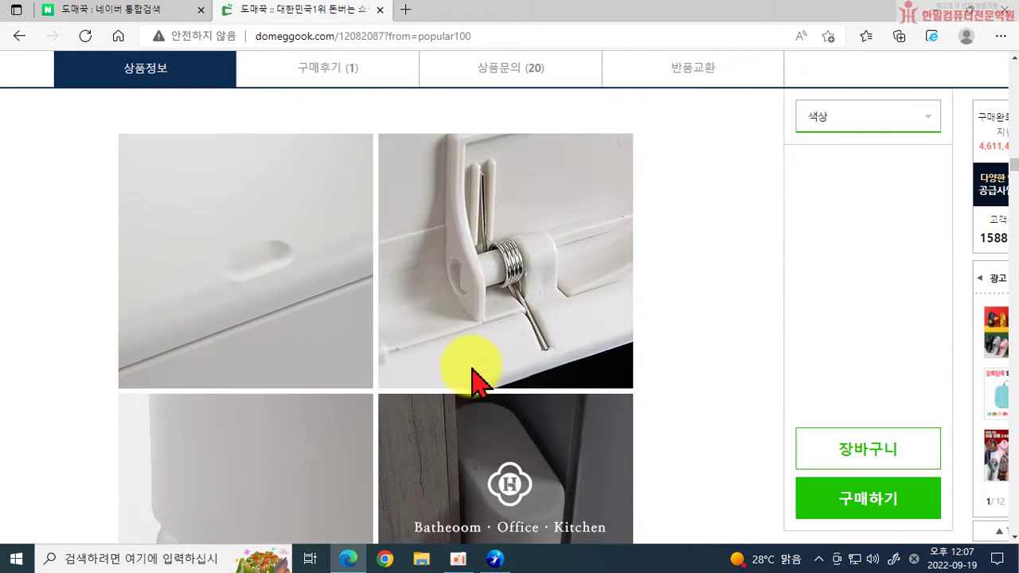
{"action": "scroll", "coordinate": [476, 384], "scroll_direction": "down", "scroll_amount": 12}
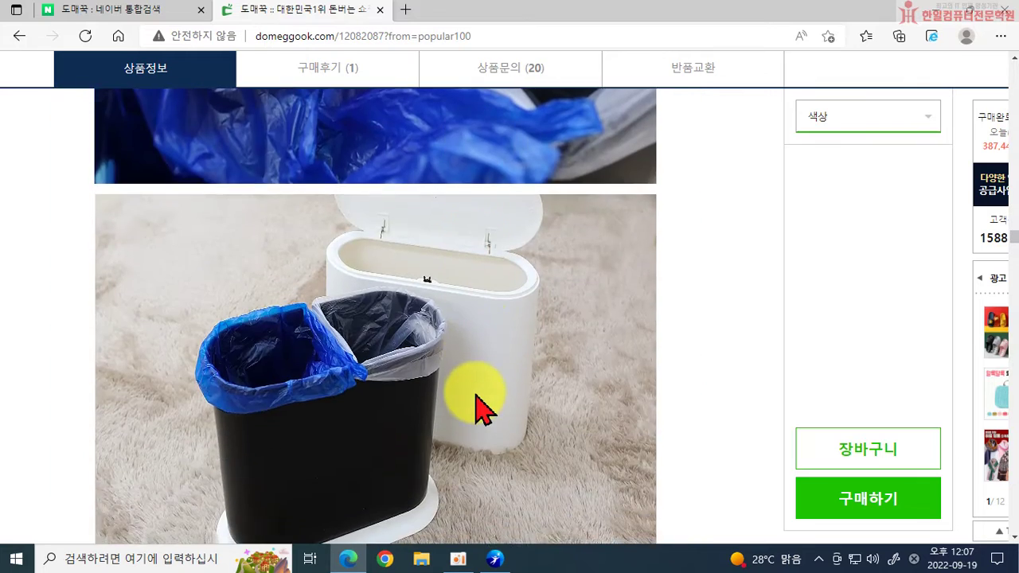
{"action": "scroll", "coordinate": [461, 418], "scroll_direction": "down", "scroll_amount": 5}
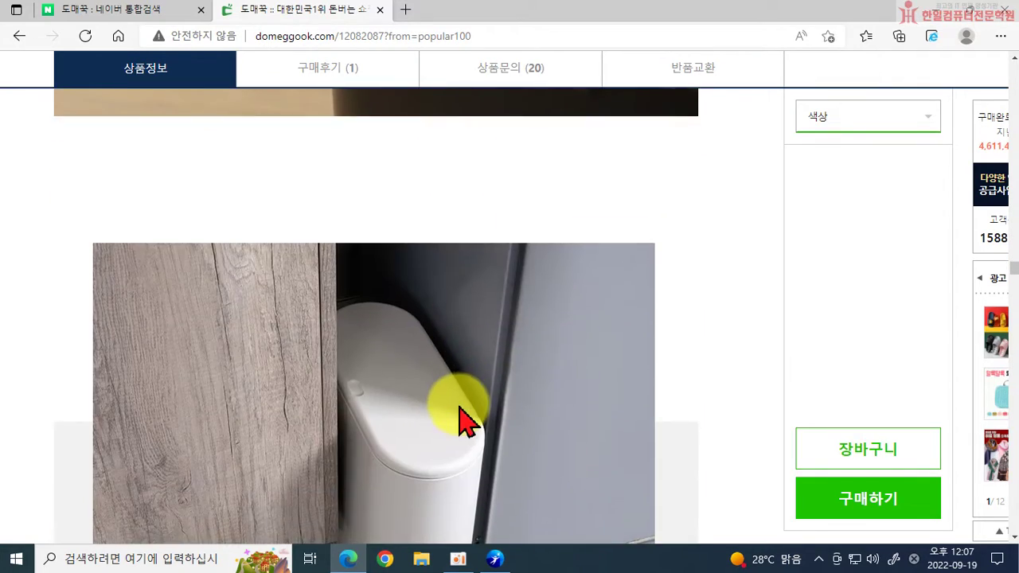
{"action": "scroll", "coordinate": [466, 422], "scroll_direction": "up", "scroll_amount": 5}
{"action": "scroll", "coordinate": [427, 344], "scroll_direction": "up", "scroll_amount": 15}
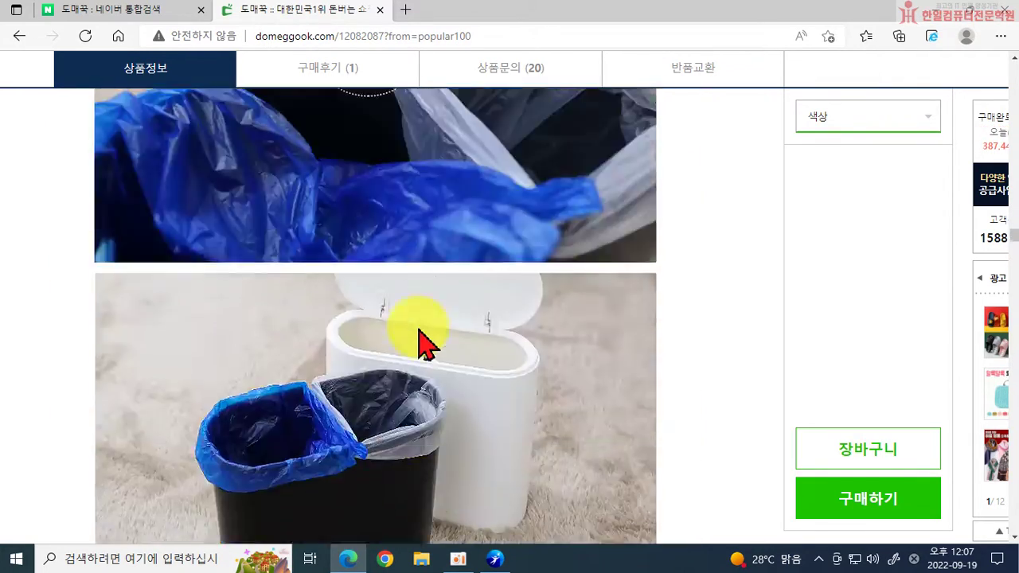
{"action": "scroll", "coordinate": [427, 344], "scroll_direction": "up", "scroll_amount": 15}
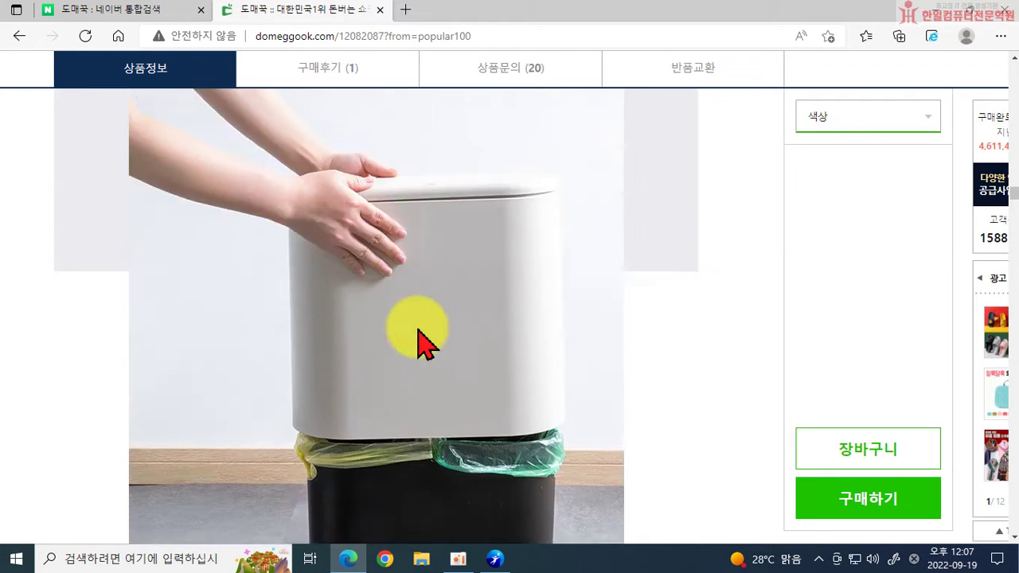
{"action": "scroll", "coordinate": [462, 408], "scroll_direction": "down", "scroll_amount": 15}
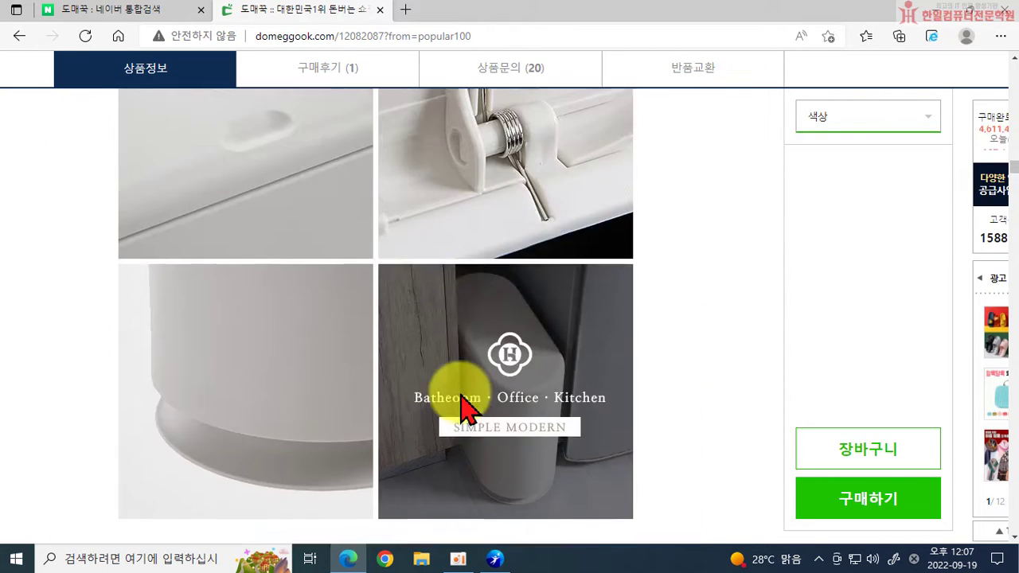
{"action": "scroll", "coordinate": [470, 406], "scroll_direction": "up", "scroll_amount": 20}
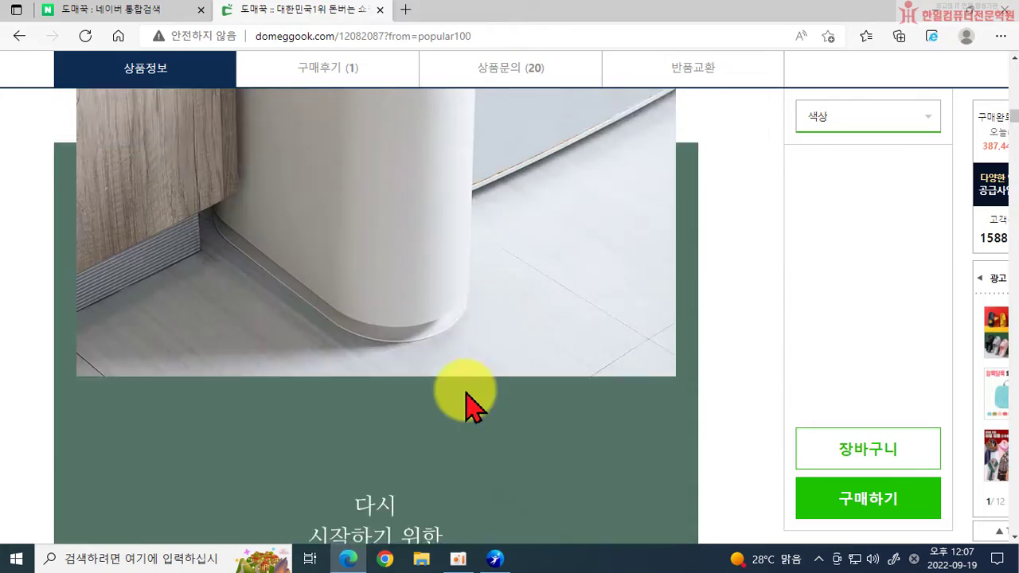
{"action": "scroll", "coordinate": [468, 406], "scroll_direction": "up", "scroll_amount": 6}
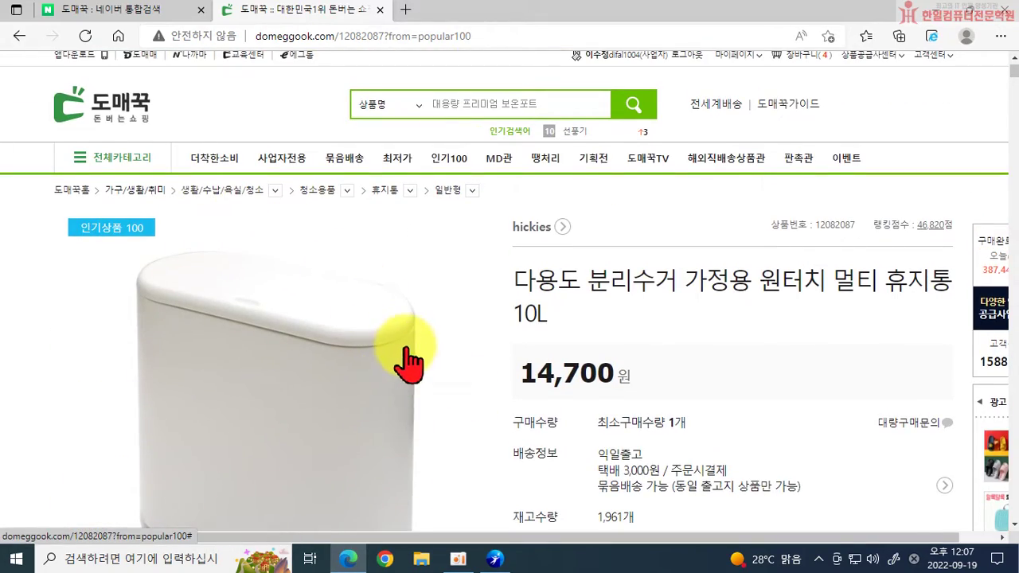
{"action": "scroll", "coordinate": [404, 352], "scroll_direction": "down", "scroll_amount": 2}
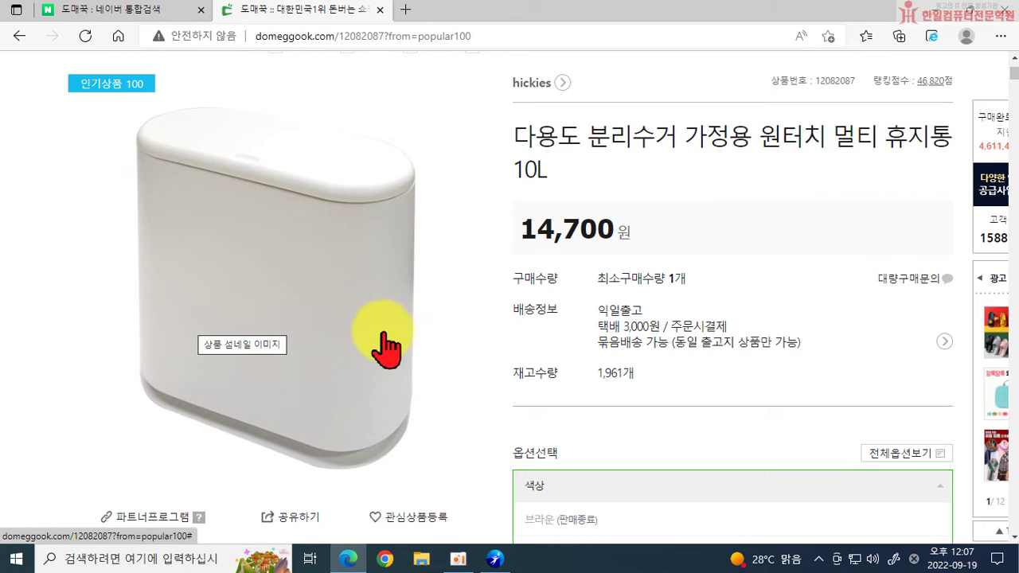
Open NAVER in a new tab and copy the trash can's full product name from its 도매꾹 page.
{"action": "left_click", "coordinate": [406, 10]}
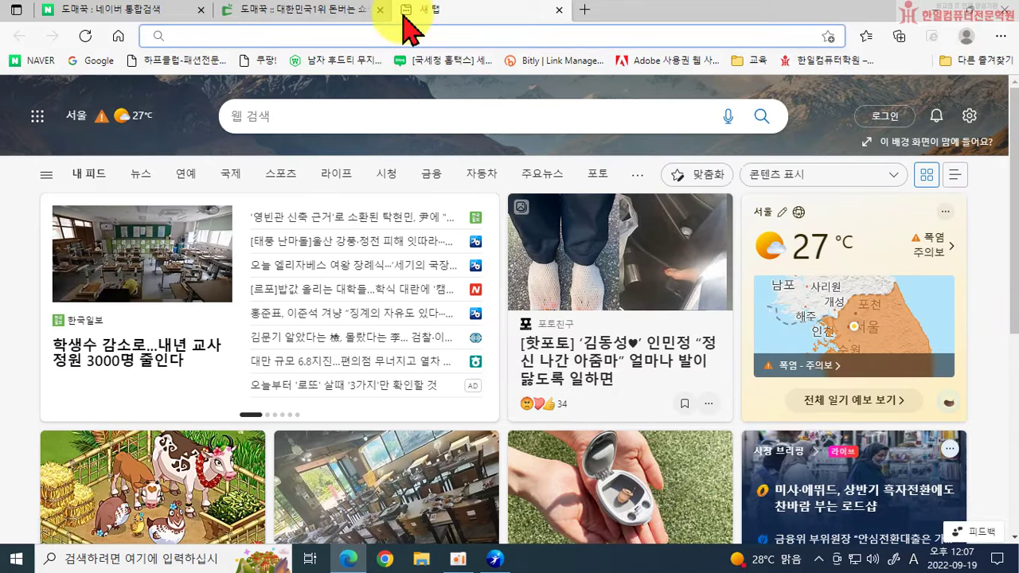
{"action": "left_click", "coordinate": [30, 61]}
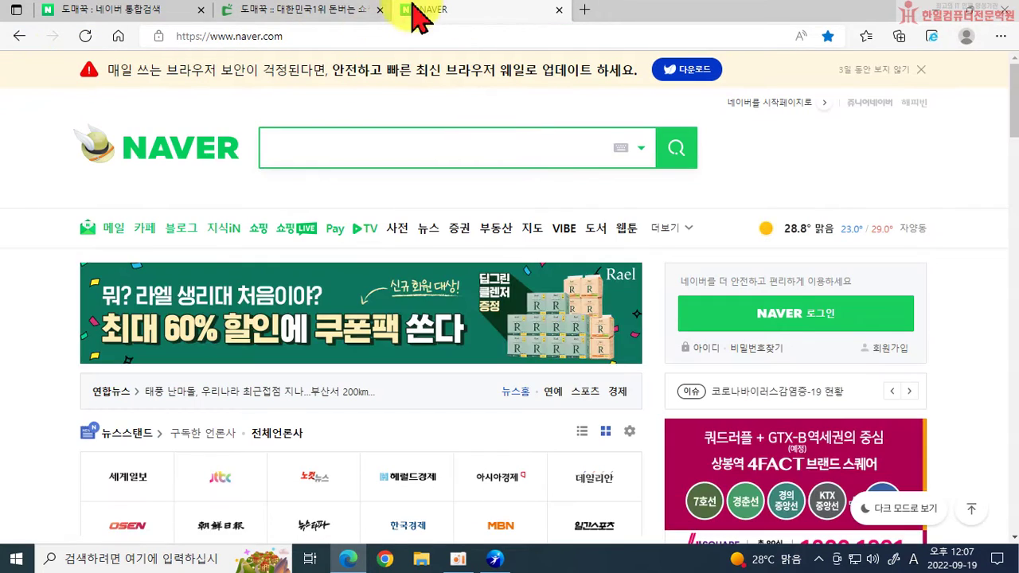
{"action": "left_click", "coordinate": [280, 10]}
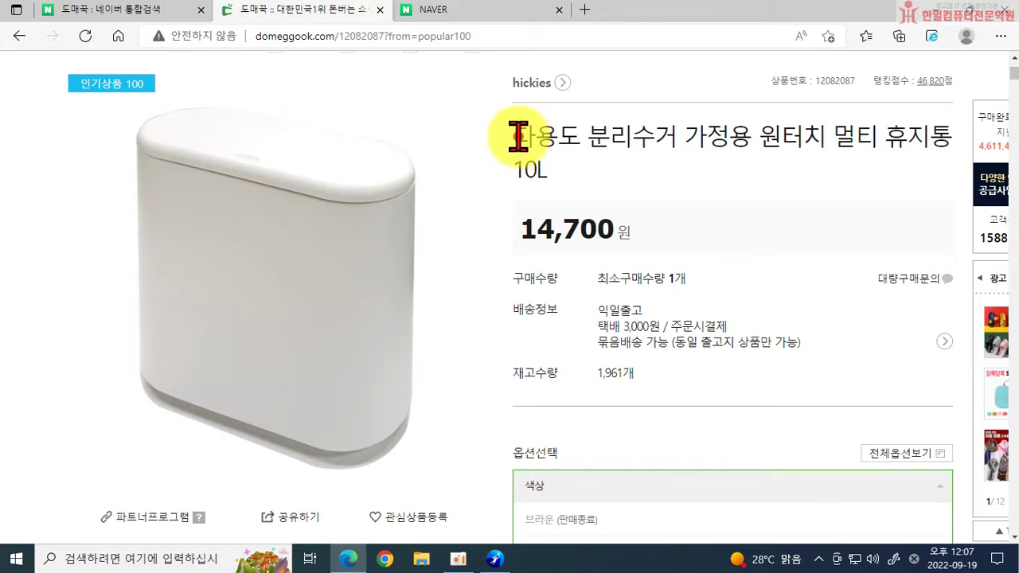
{"action": "left_click_drag", "start_coordinate": [516, 137], "coordinate": [578, 170]}
{"action": "key", "text": "ctrl+c"}
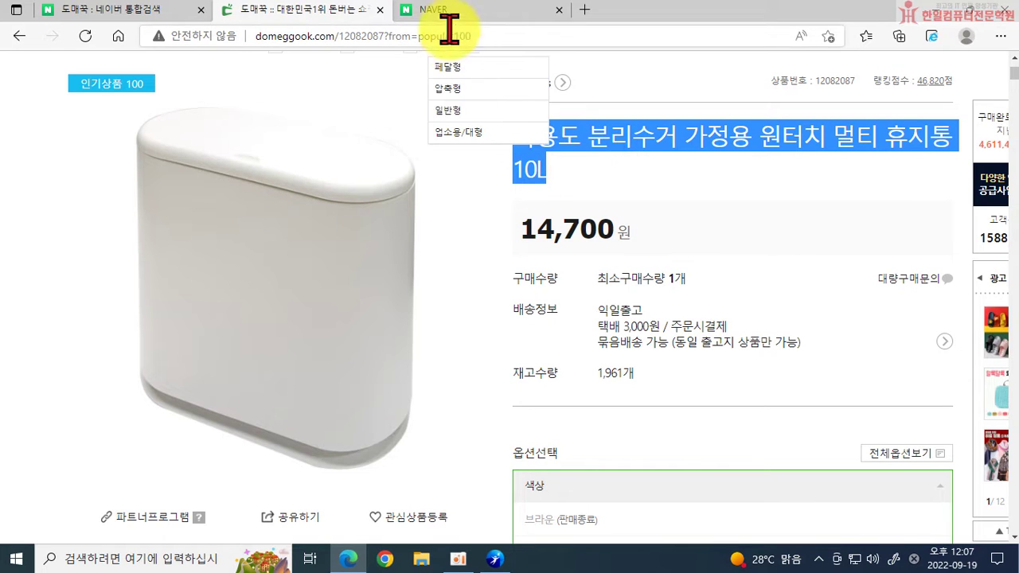
Search NAVER for 다용도 분리수거 가정용 원터치 멀티 휴지통 10L and show the 쇼핑 results.
{"action": "left_click", "coordinate": [449, 11]}
{"action": "left_click", "coordinate": [387, 159]}
{"action": "key", "text": "ctrl+v"}
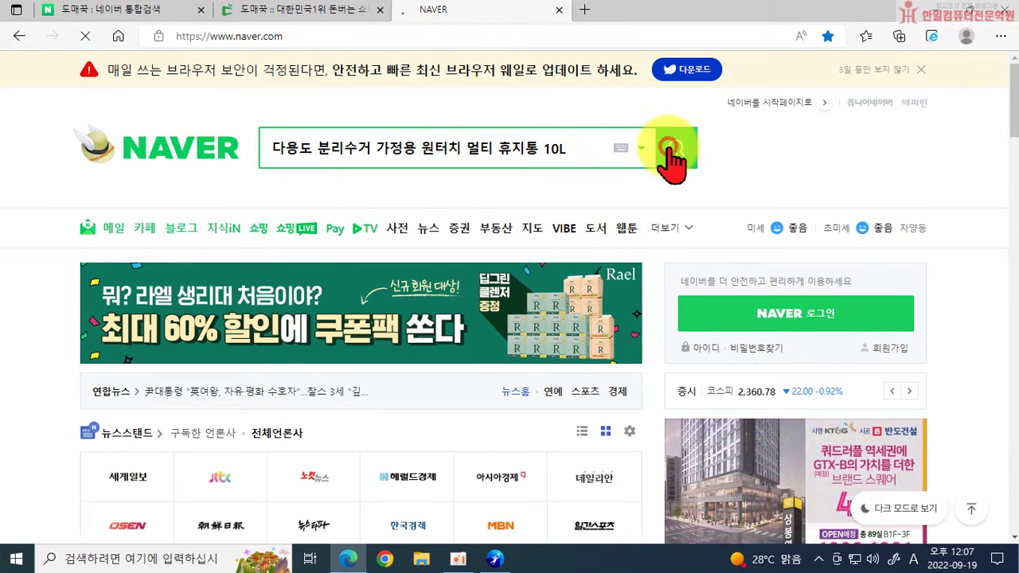
{"action": "left_click", "coordinate": [672, 150]}
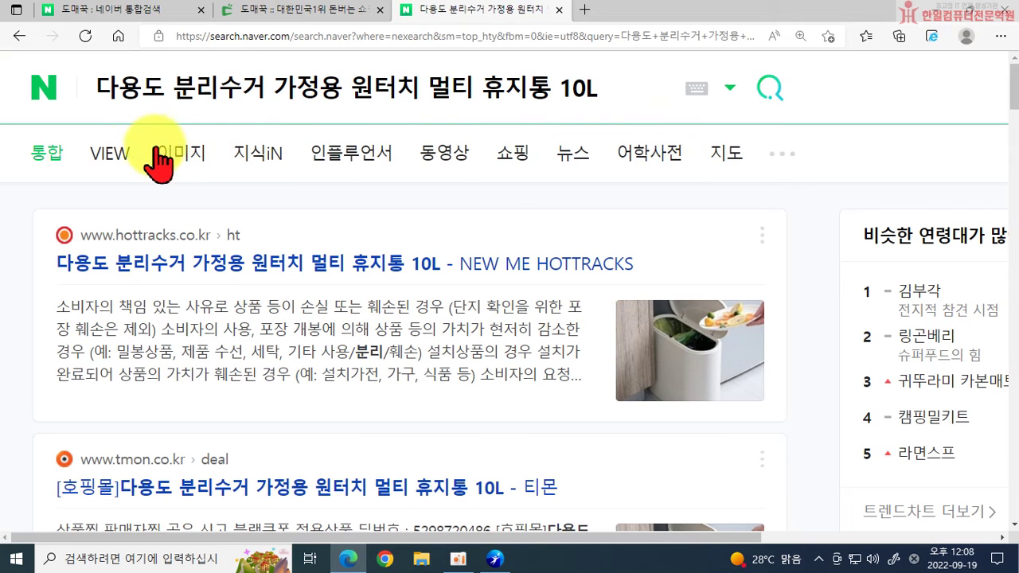
{"action": "left_click", "coordinate": [511, 155]}
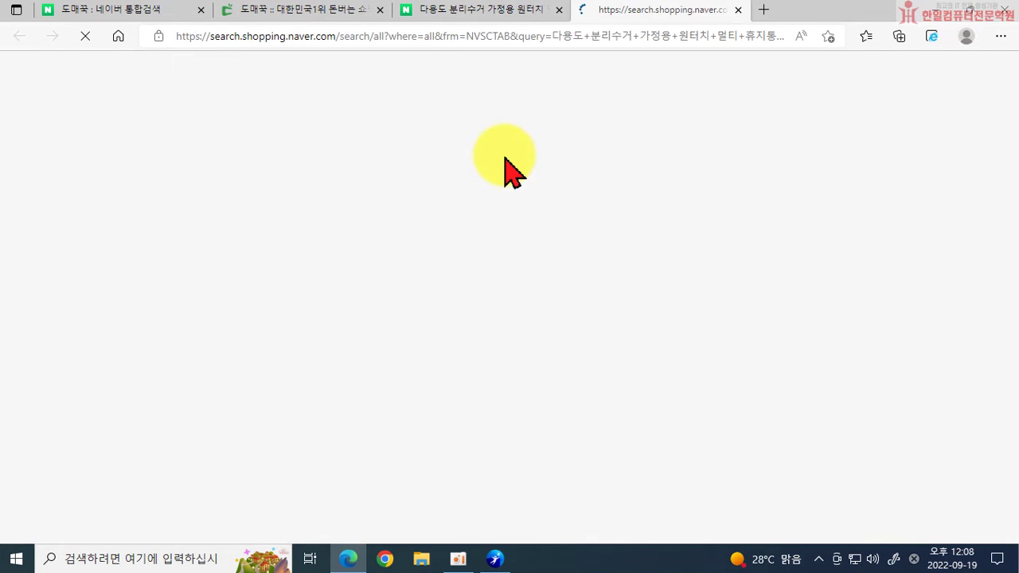
Compare the first shopping listings for the trash can with its wholesale price on the 도매꾹 page.
{"action": "scroll", "coordinate": [262, 346], "scroll_direction": "down", "scroll_amount": 3}
{"action": "scroll", "coordinate": [263, 346], "scroll_direction": "down", "scroll_amount": 6}
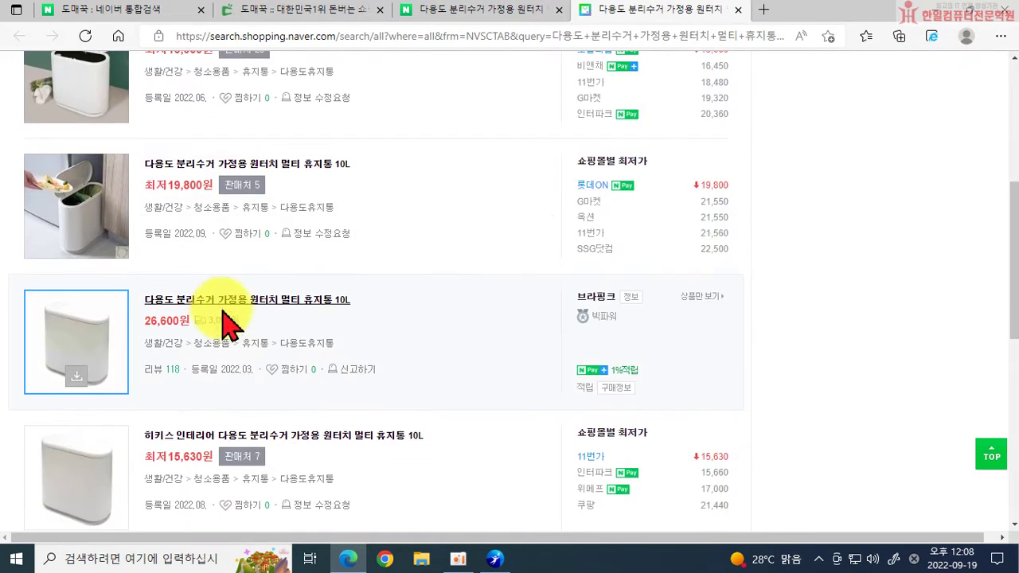
{"action": "scroll", "coordinate": [370, 398], "scroll_direction": "up", "scroll_amount": 7}
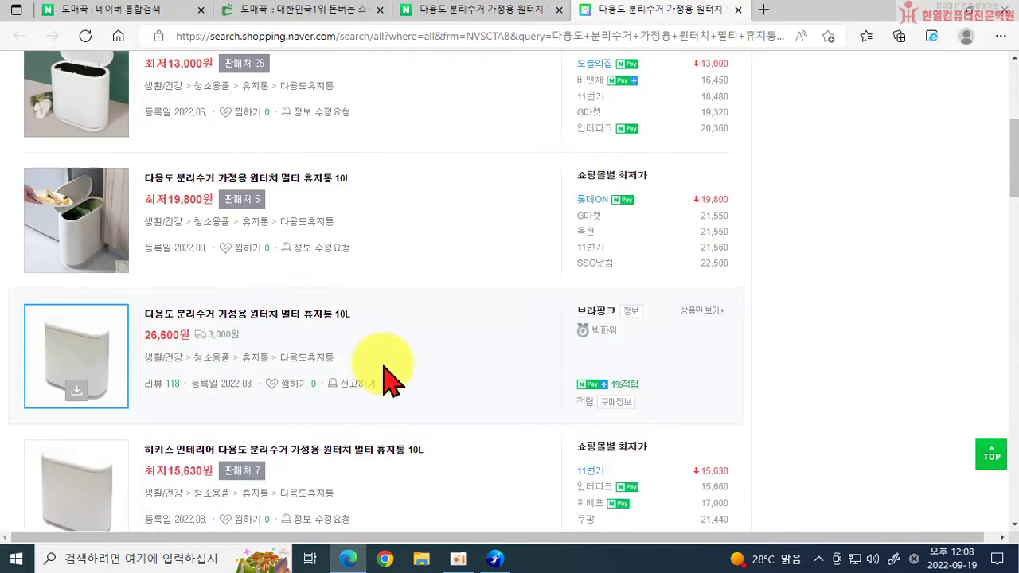
{"action": "left_click", "coordinate": [324, 13]}
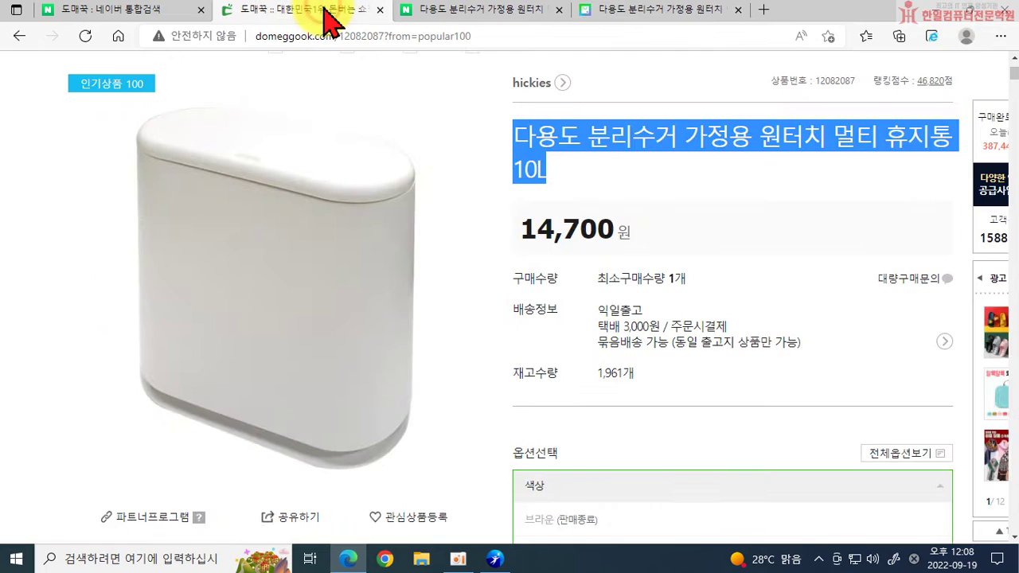
{"action": "left_click", "coordinate": [703, 24]}
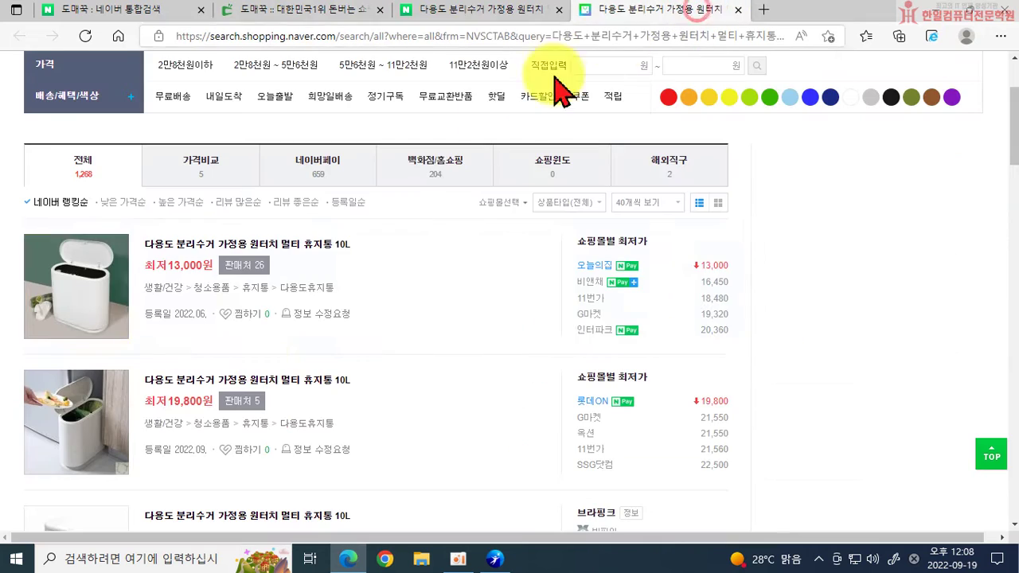
Look through the shopping listings of the same trash can, comparing retail prices, shipping fees and sellers.
{"action": "scroll", "coordinate": [293, 338], "scroll_direction": "down", "scroll_amount": 3}
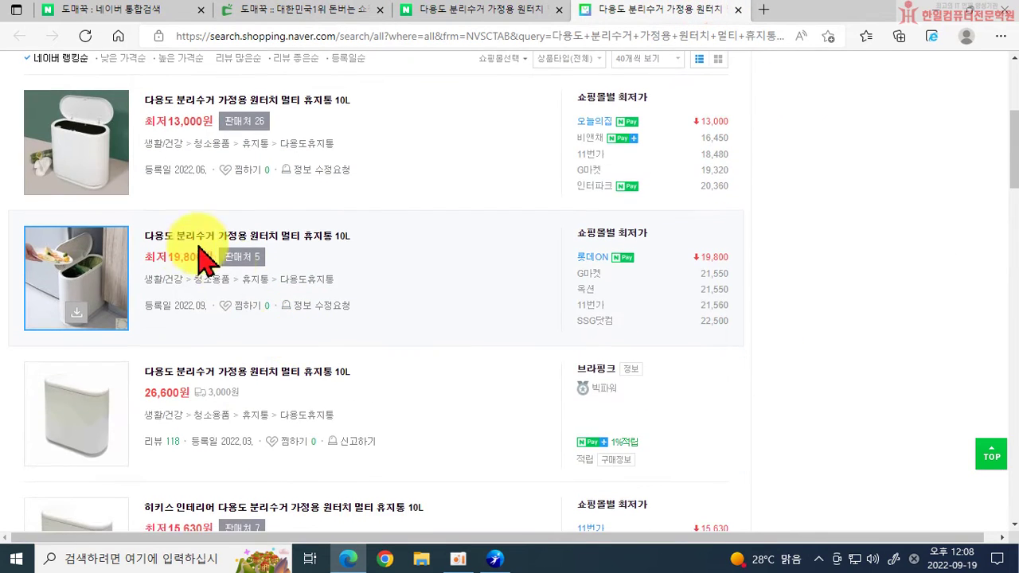
{"action": "scroll", "coordinate": [340, 386], "scroll_direction": "down", "scroll_amount": 4}
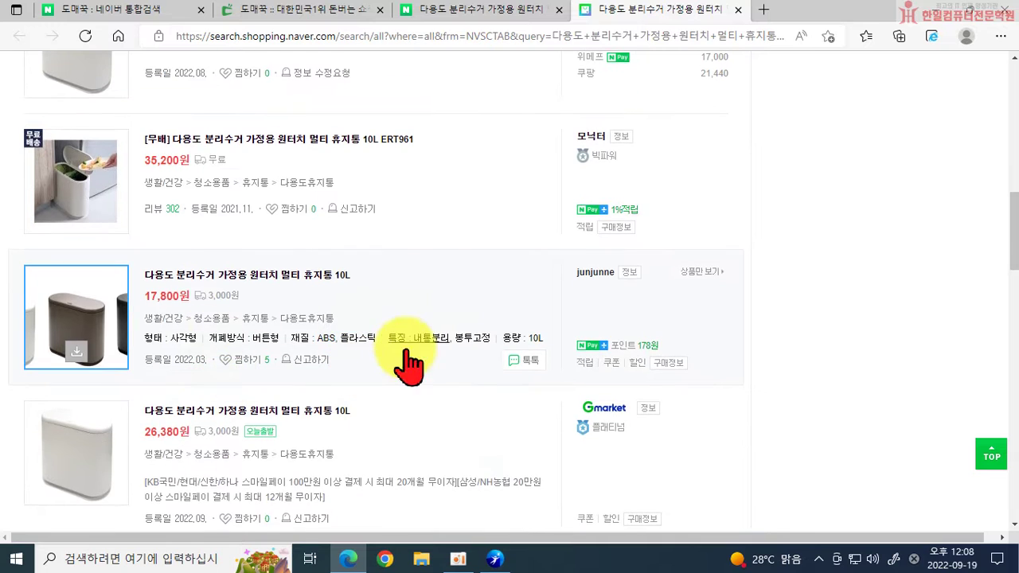
{"action": "scroll", "coordinate": [445, 390], "scroll_direction": "down", "scroll_amount": 4}
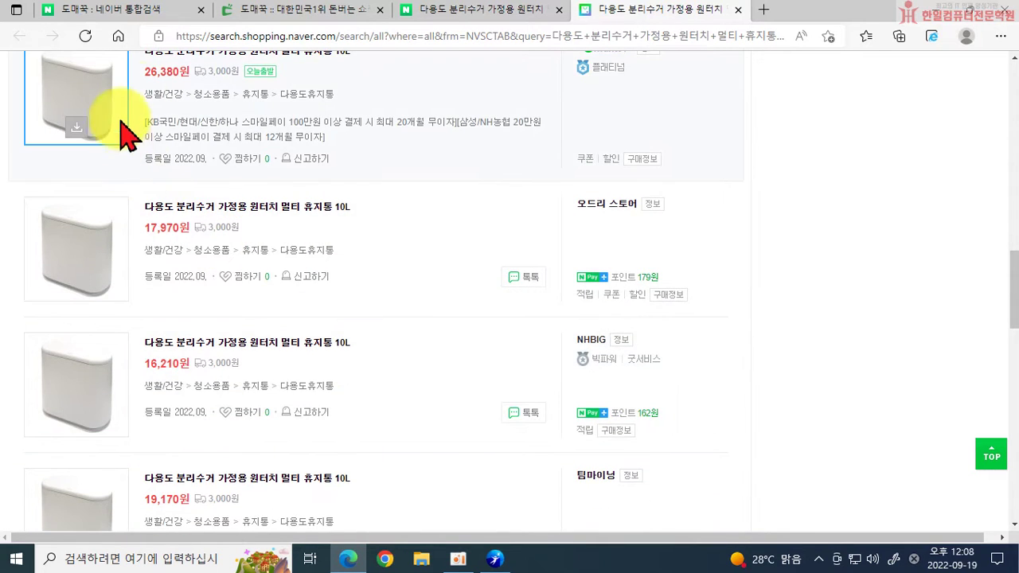
{"action": "scroll", "coordinate": [243, 436], "scroll_direction": "down", "scroll_amount": 2}
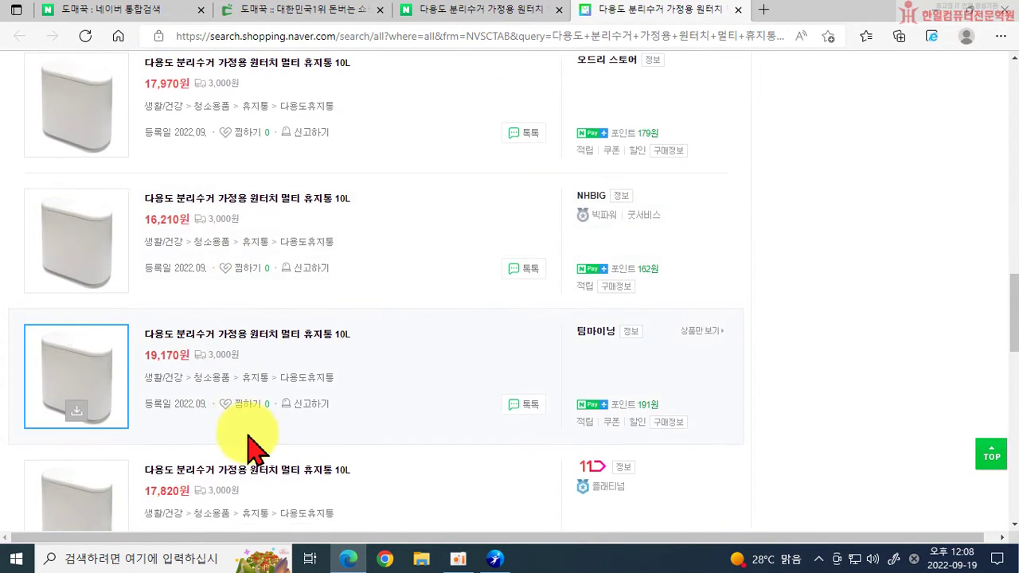
{"action": "scroll", "coordinate": [151, 342], "scroll_direction": "down", "scroll_amount": 3}
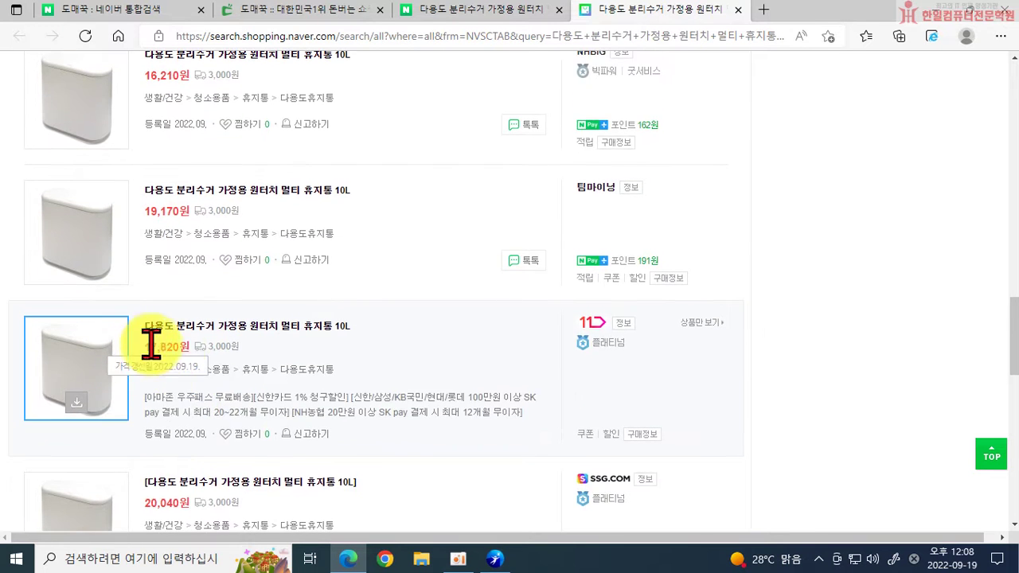
{"action": "scroll", "coordinate": [215, 436], "scroll_direction": "down", "scroll_amount": 3}
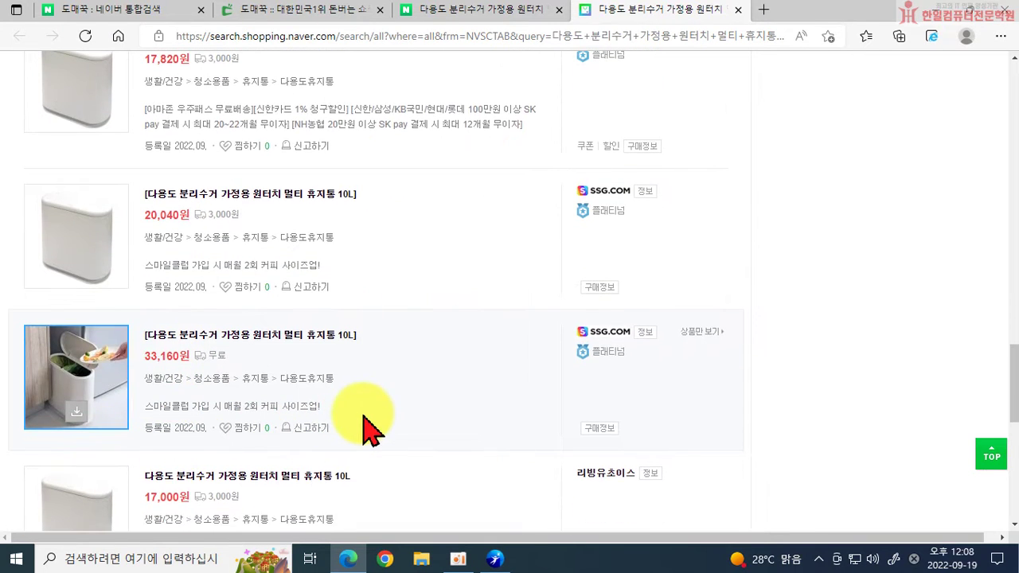
{"action": "scroll", "coordinate": [367, 430], "scroll_direction": "down", "scroll_amount": 3}
{"action": "scroll", "coordinate": [414, 426], "scroll_direction": "up", "scroll_amount": 15}
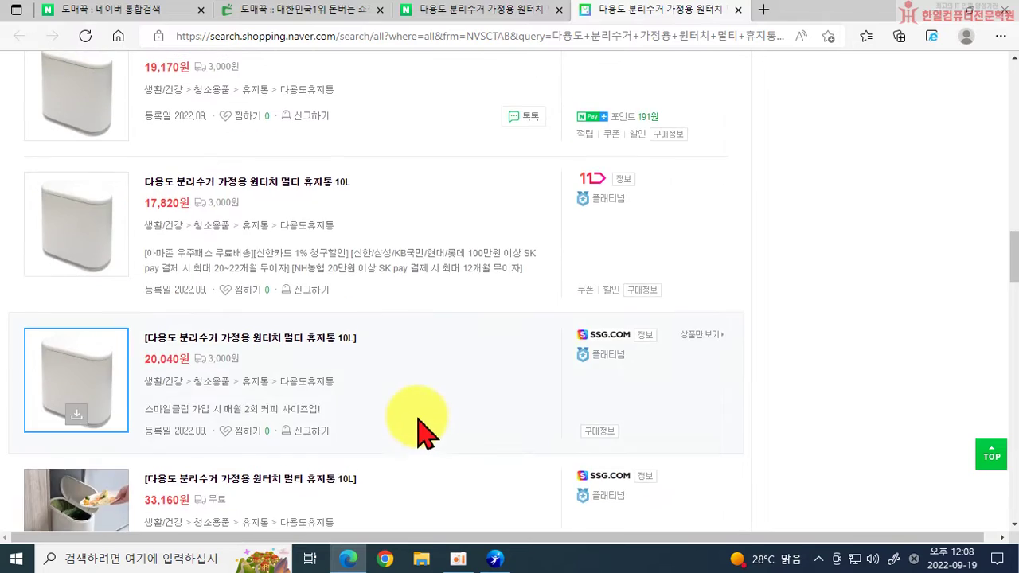
{"action": "scroll", "coordinate": [437, 448], "scroll_direction": "up", "scroll_amount": 1}
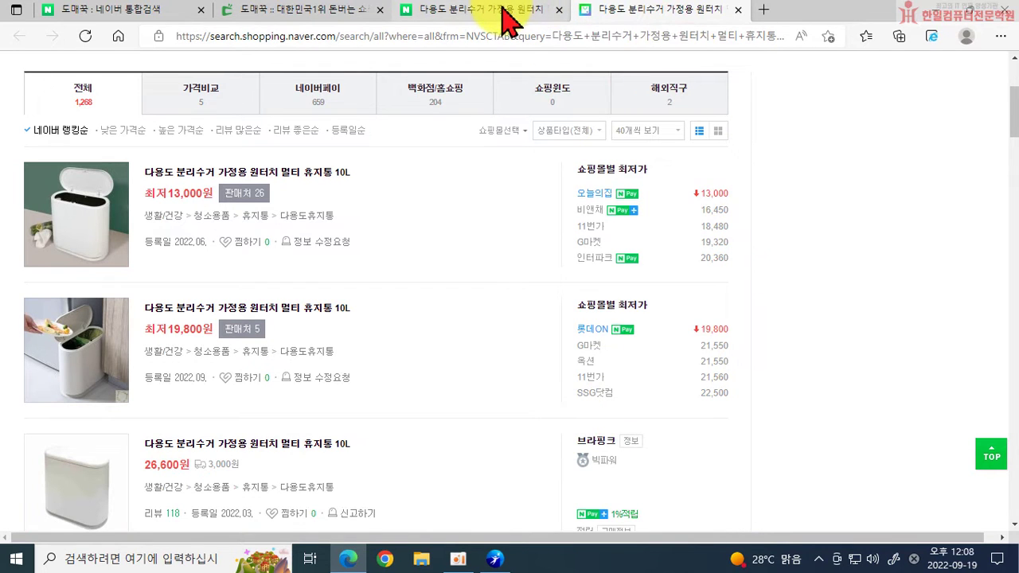
Shorten the shopping search to 원터치 멀티 휴지통 10L by removing 다용도 분리수거 가정용, and run it.
{"action": "scroll", "coordinate": [353, 279], "scroll_direction": "up", "scroll_amount": 3}
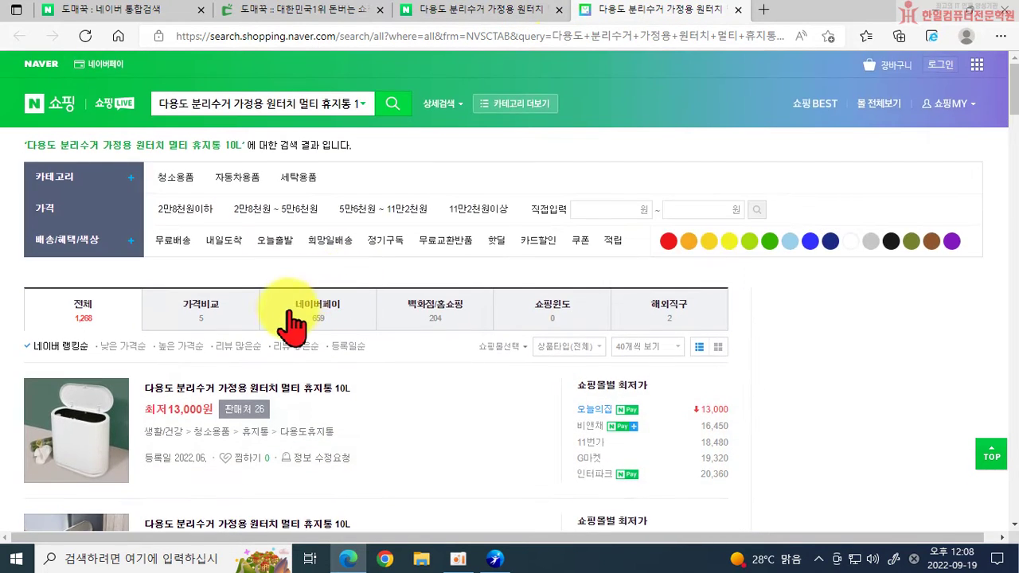
{"action": "scroll", "coordinate": [290, 322], "scroll_direction": "down", "scroll_amount": 5}
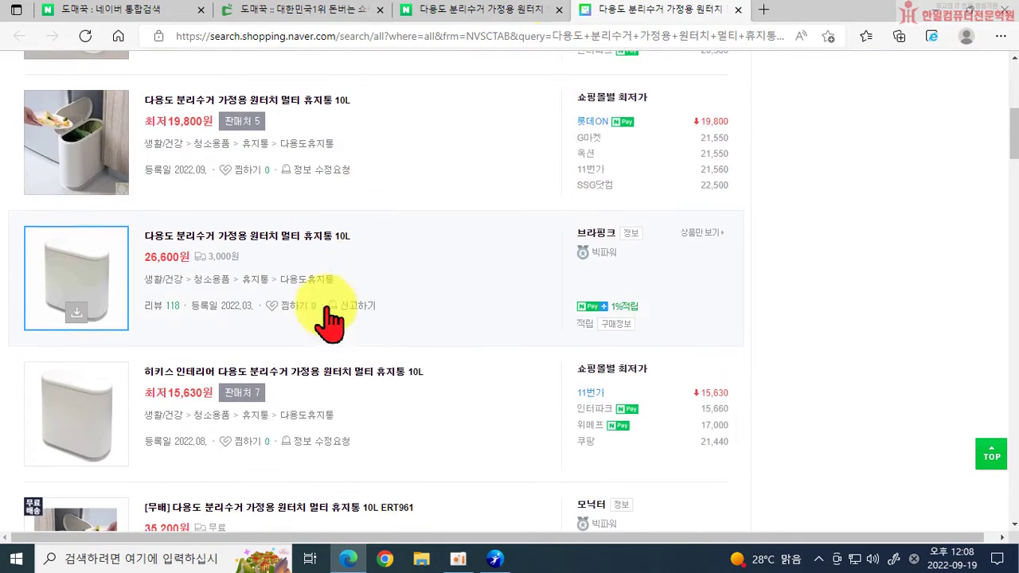
{"action": "scroll", "coordinate": [331, 321], "scroll_direction": "down", "scroll_amount": 3}
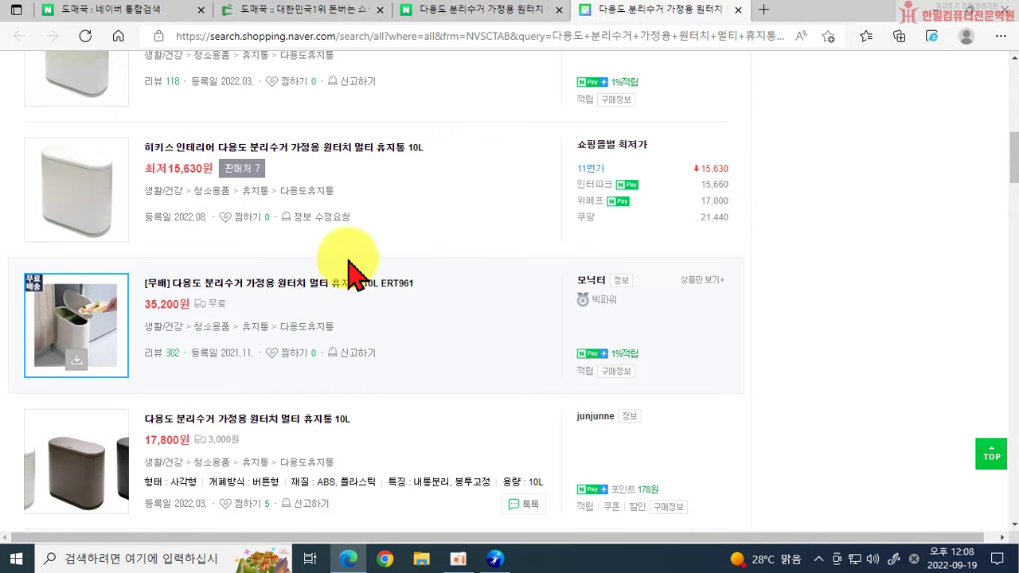
{"action": "scroll", "coordinate": [335, 301], "scroll_direction": "up", "scroll_amount": 7}
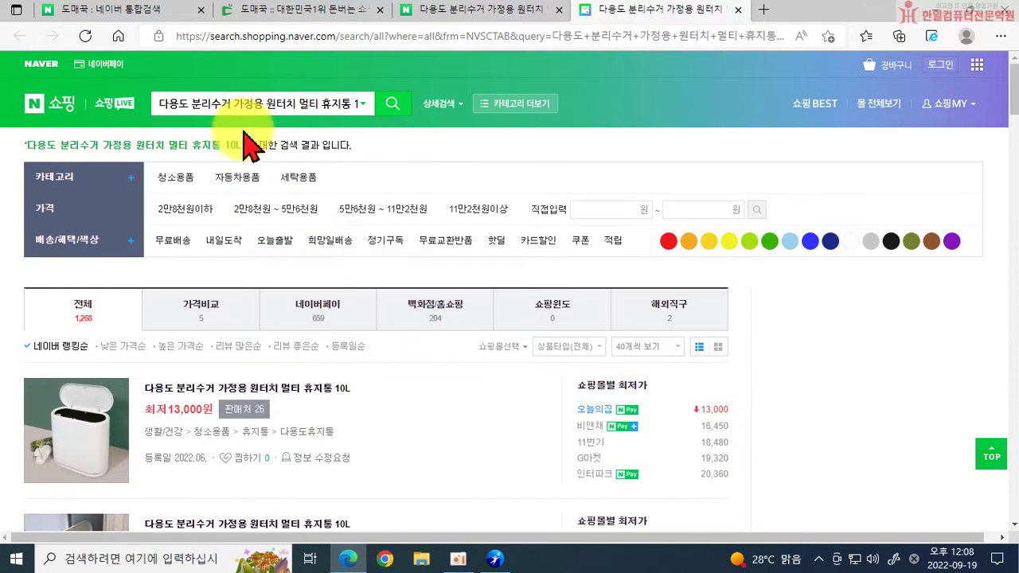
{"action": "left_click_drag", "start_coordinate": [295, 104], "coordinate": [125, 93]}
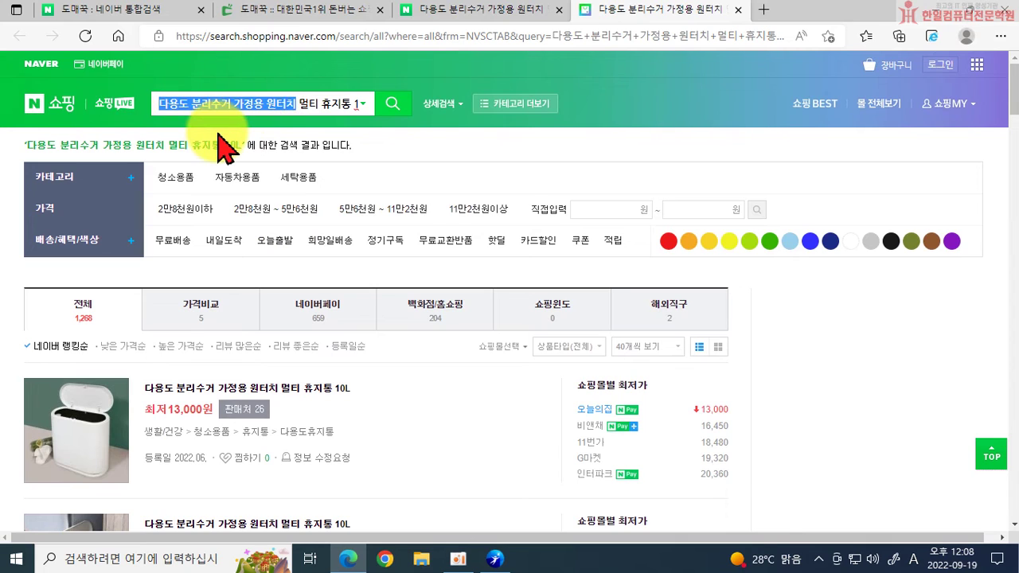
{"action": "key", "text": "Delete"}
{"action": "key", "text": "Delete"}
{"action": "key", "text": "Delete"}
{"action": "key", "text": "Delete"}
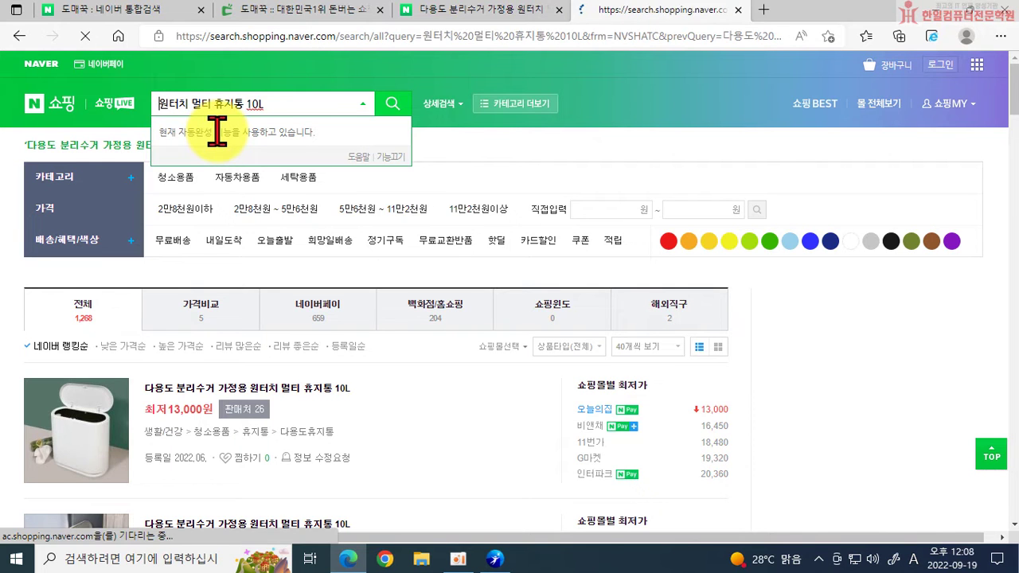
Look through the shopping listings for the shortened name and close both NAVER tabs of the trash can search.
{"action": "scroll", "coordinate": [433, 263], "scroll_direction": "down", "scroll_amount": 6}
{"action": "scroll", "coordinate": [426, 382], "scroll_direction": "down", "scroll_amount": 10}
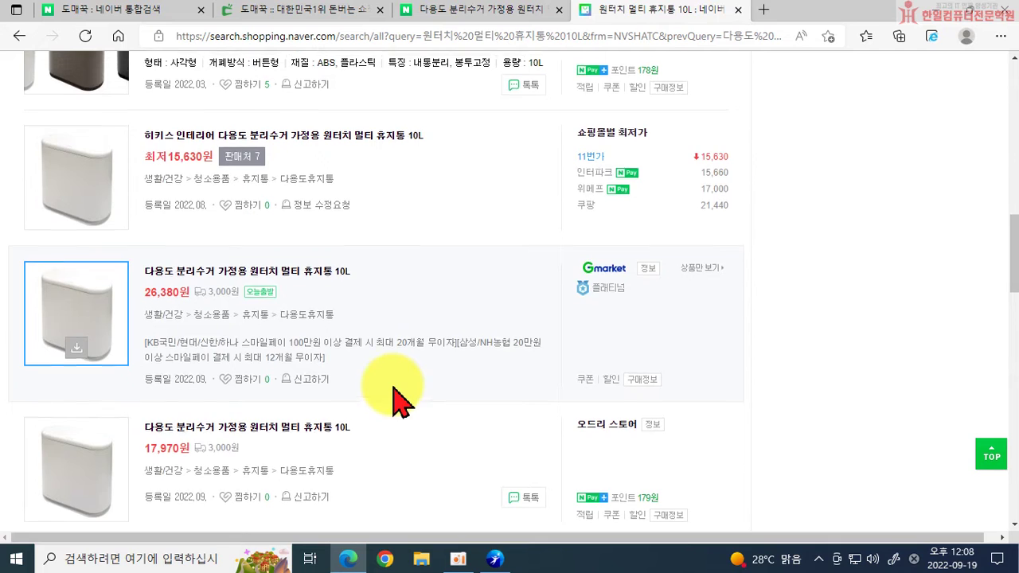
{"action": "scroll", "coordinate": [398, 398], "scroll_direction": "up", "scroll_amount": 15}
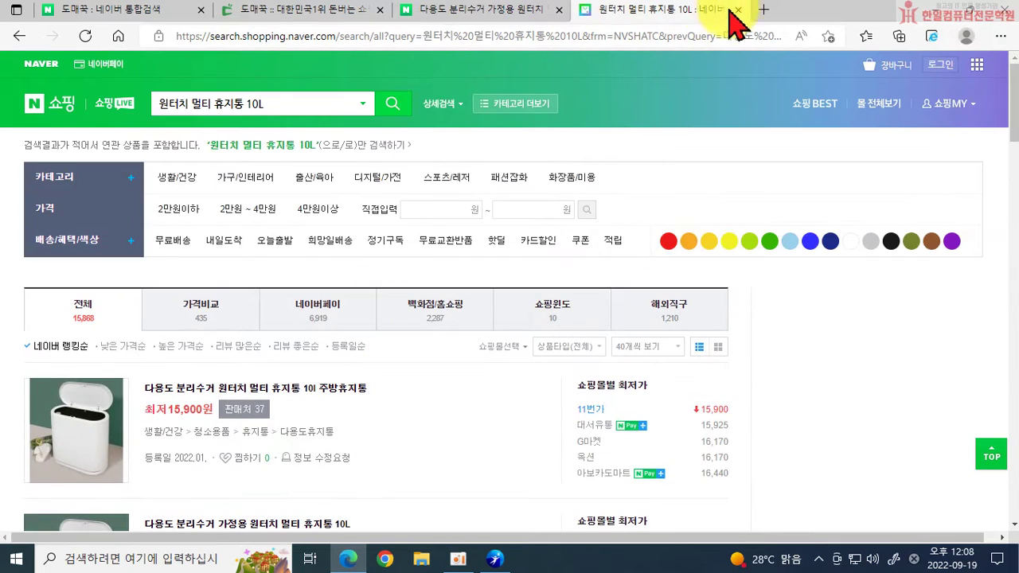
{"action": "left_click", "coordinate": [738, 10]}
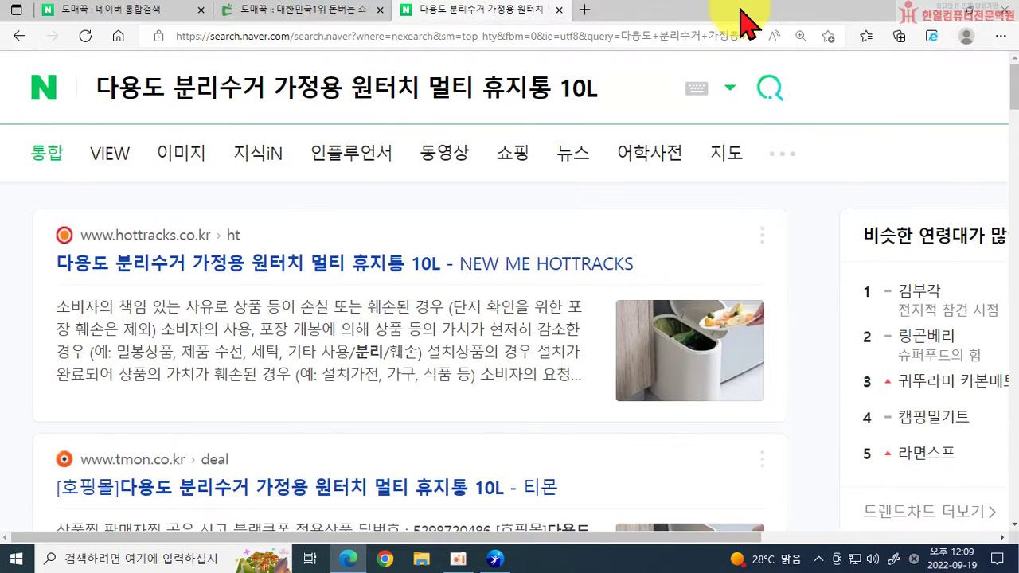
{"action": "left_click", "coordinate": [563, 11]}
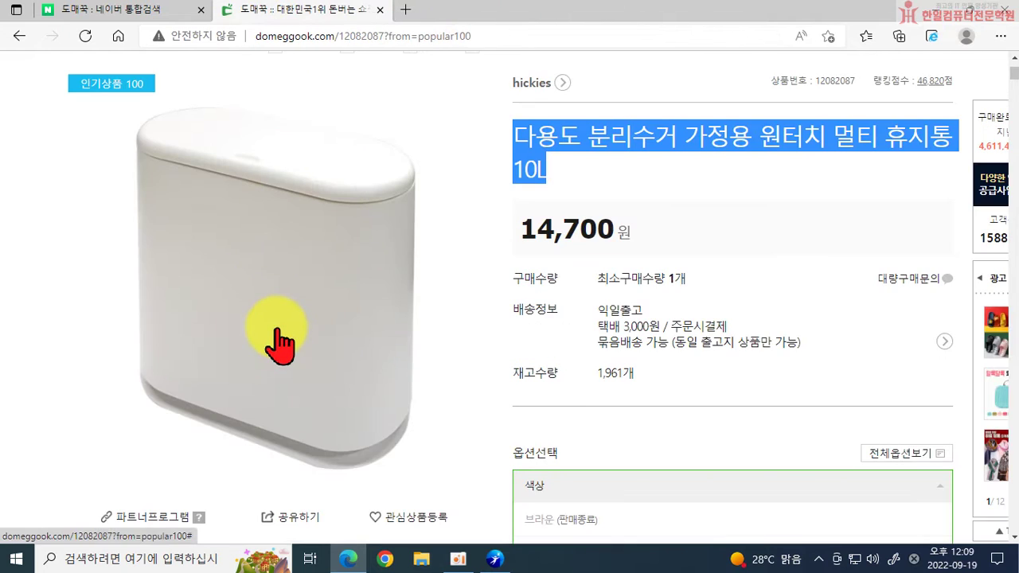
Start saving the trash can's main product image to USB드라이브 (E:) and create a new folder there.
{"action": "scroll", "coordinate": [238, 207], "scroll_direction": "down", "scroll_amount": 1}
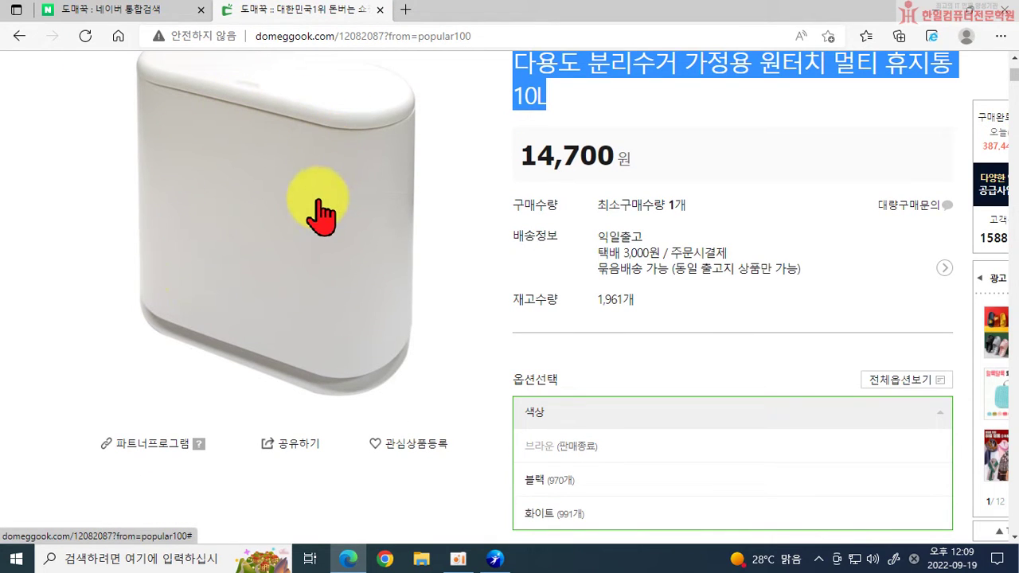
{"action": "right_click", "coordinate": [268, 210]}
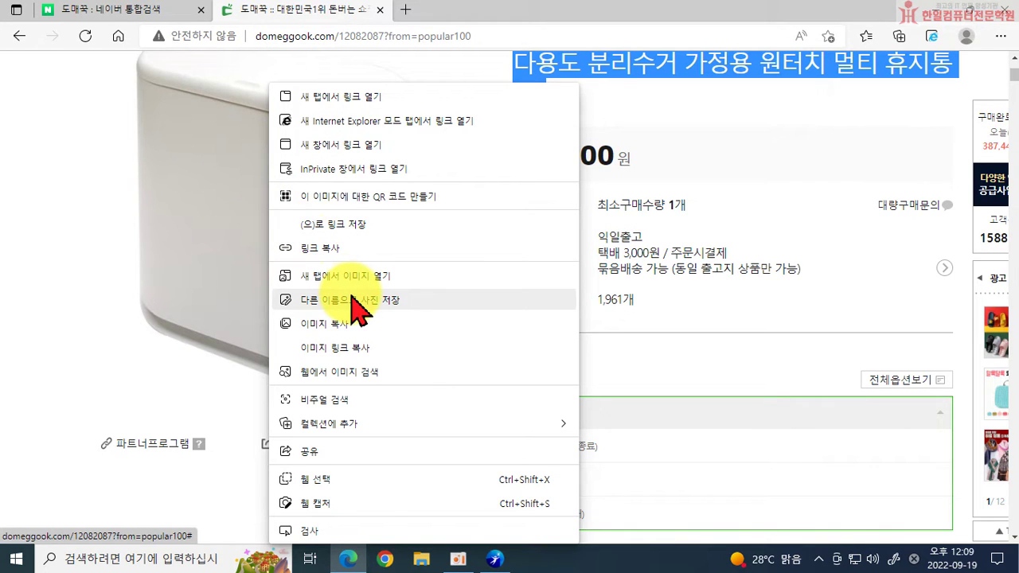
{"action": "left_click", "coordinate": [413, 303]}
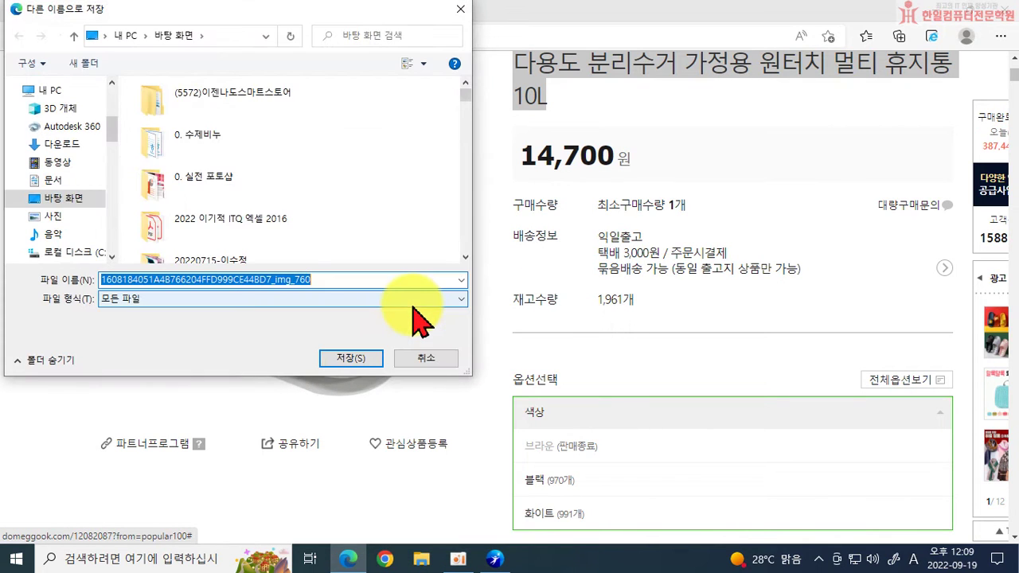
{"action": "left_click_drag", "start_coordinate": [117, 127], "coordinate": [113, 100]}
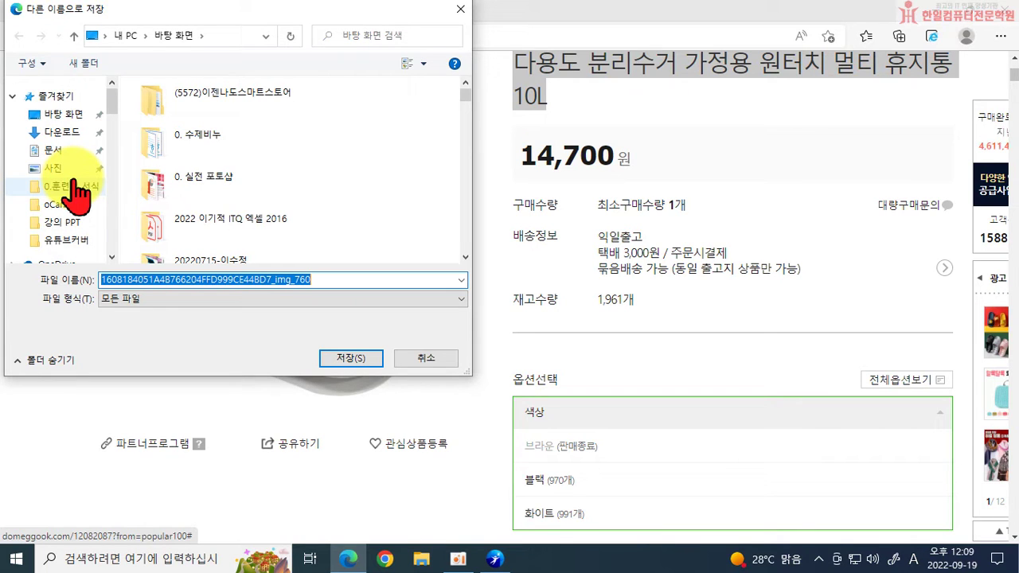
{"action": "scroll", "coordinate": [75, 223], "scroll_direction": "down", "scroll_amount": 10}
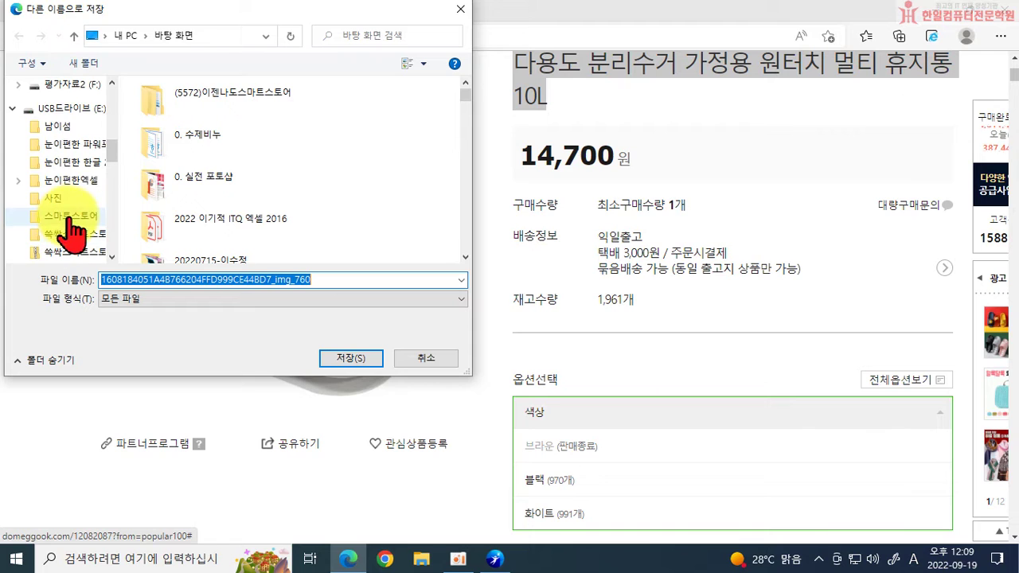
{"action": "left_click", "coordinate": [56, 109]}
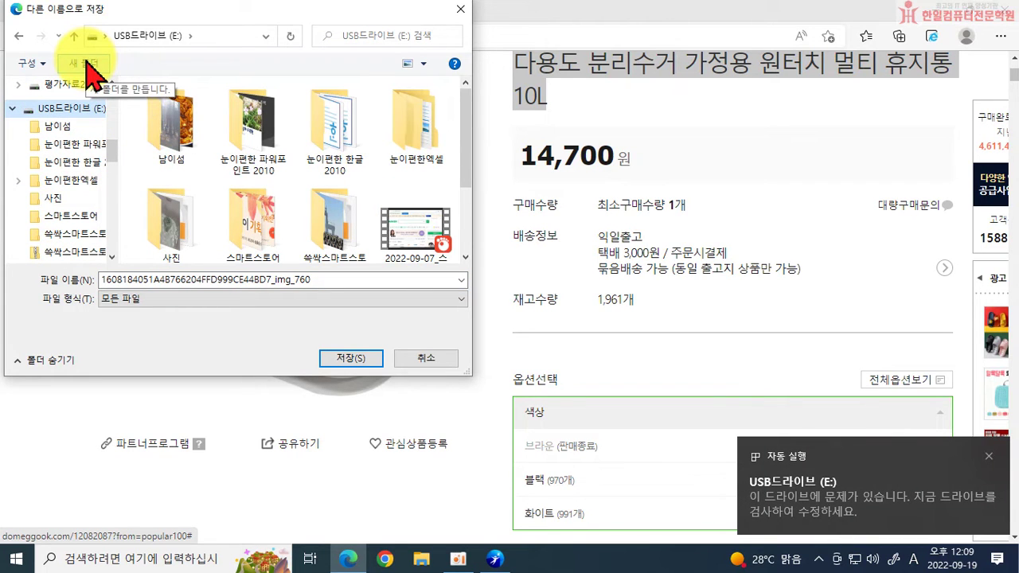
{"action": "left_click", "coordinate": [83, 62]}
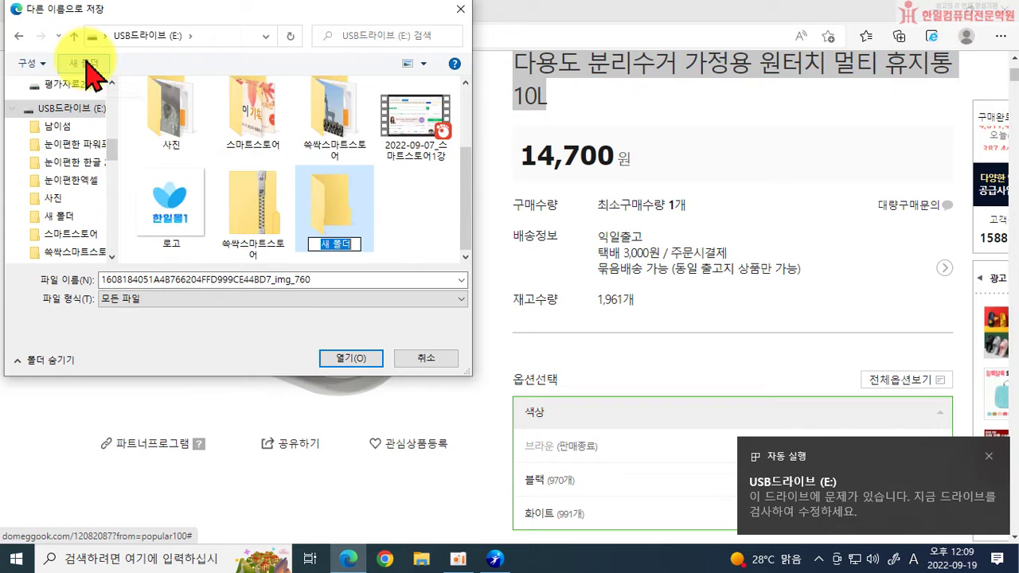
Name the image file 멀티휴지통 and rename the new folder to 멀티휴지통 as well.
{"action": "left_click", "coordinate": [327, 281]}
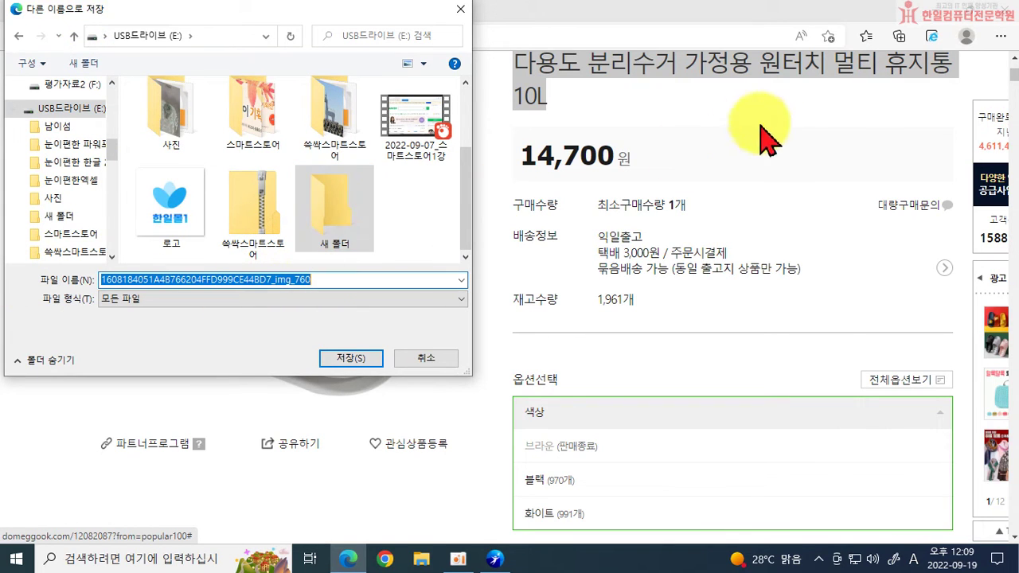
{"action": "type", "text": "a"}
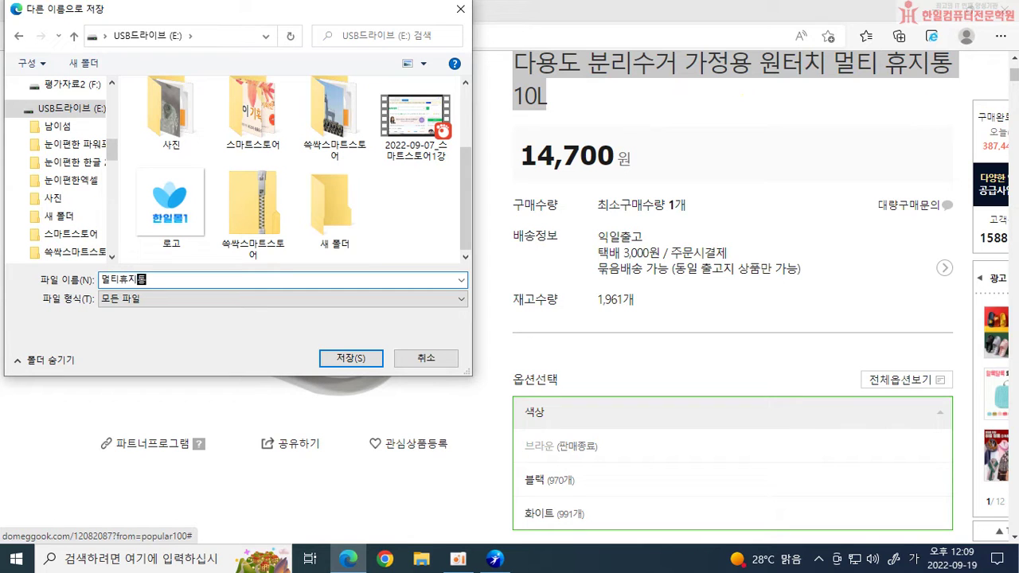
{"action": "left_click", "coordinate": [334, 221]}
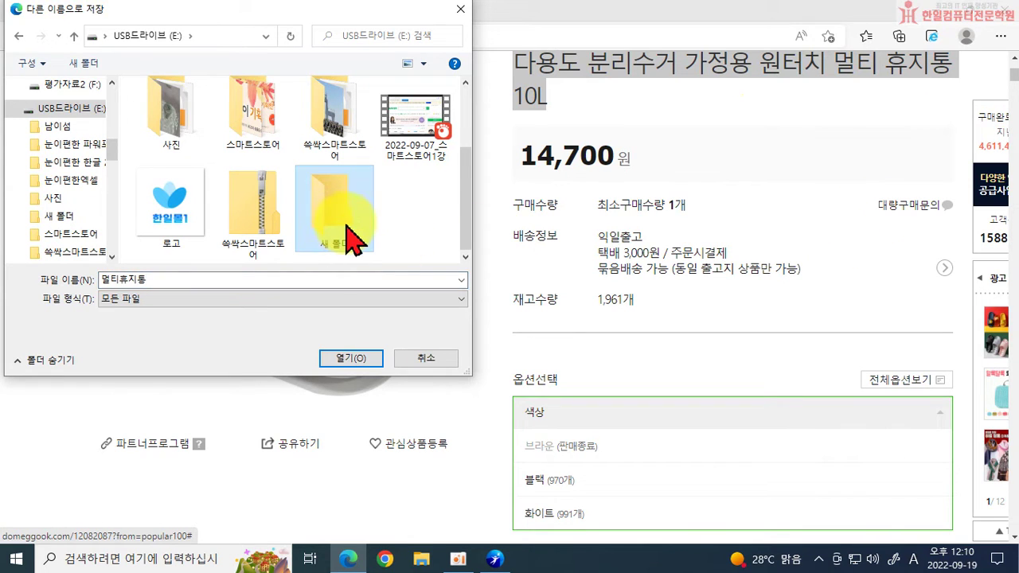
{"action": "right_click", "coordinate": [350, 251]}
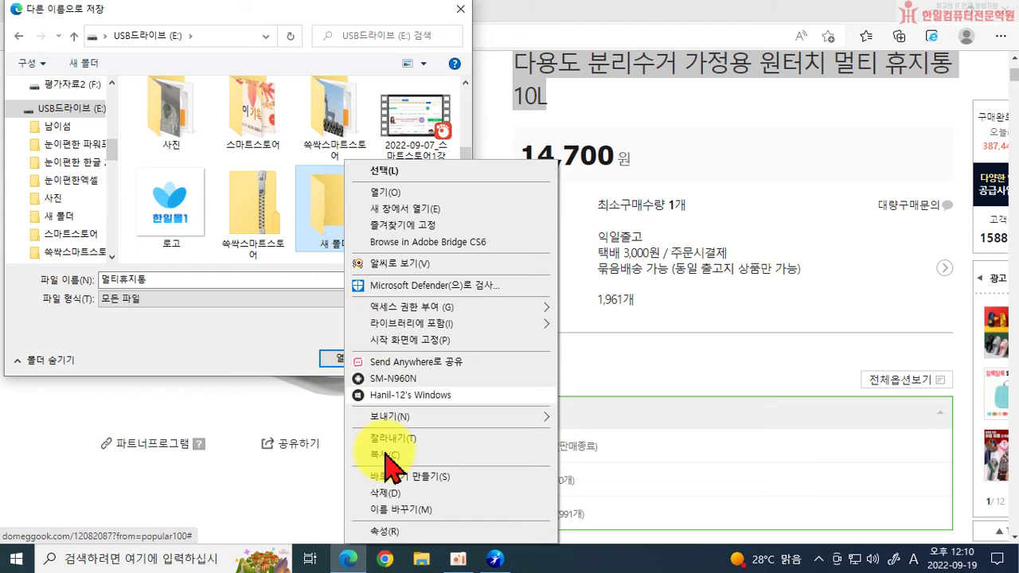
{"action": "left_click", "coordinate": [383, 510]}
{"action": "type", "text": "a"}
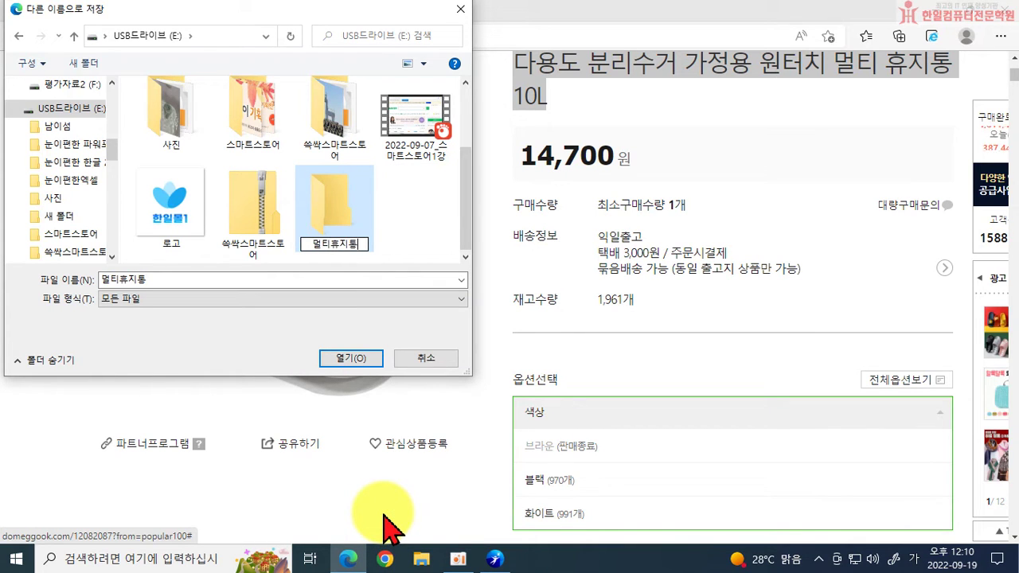
Save the product image as 멀티휴지통 inside the 멀티휴지통 folder.
{"action": "double_click", "coordinate": [335, 208]}
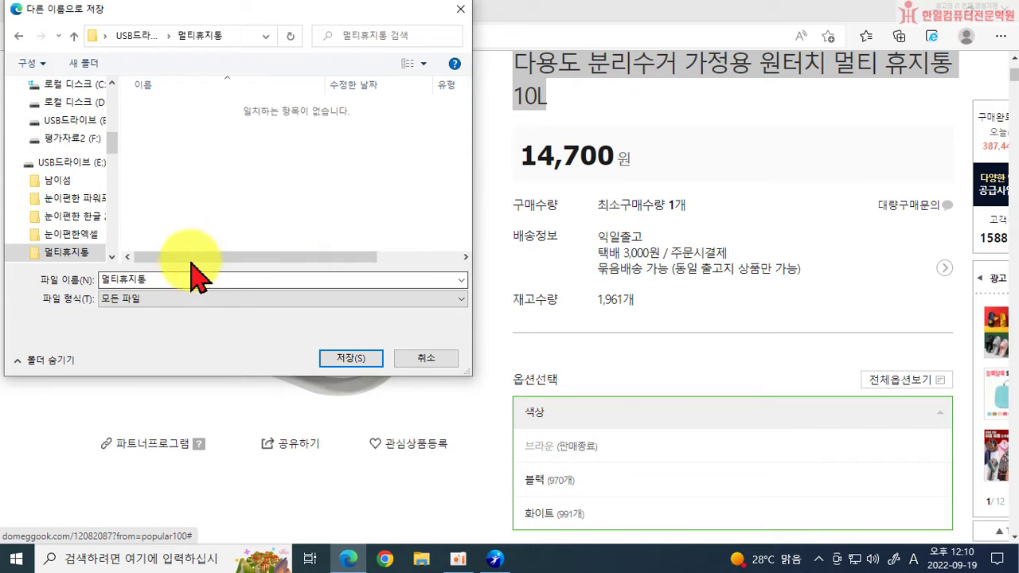
{"action": "left_click", "coordinate": [161, 280]}
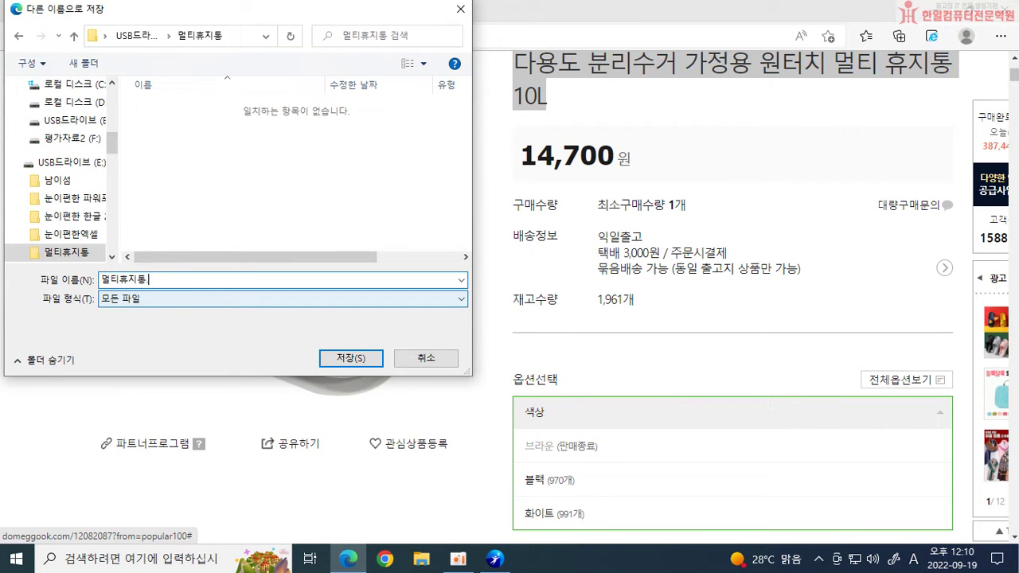
{"action": "key", "text": "Return"}
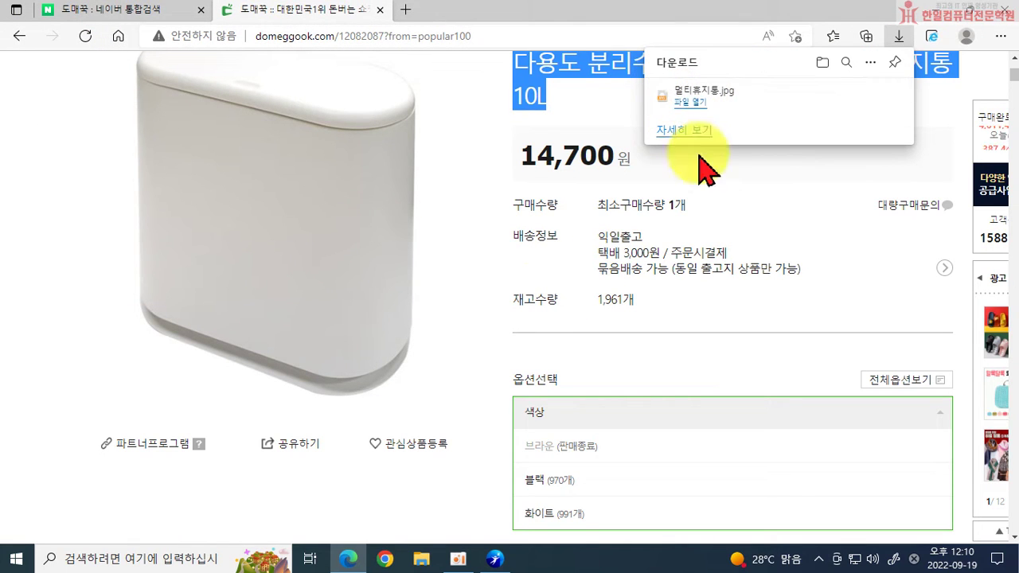
Show the large photo of the open trash can in the product's 상품정보 section.
{"action": "scroll", "coordinate": [733, 250], "scroll_direction": "down", "scroll_amount": 5}
{"action": "scroll", "coordinate": [593, 360], "scroll_direction": "down", "scroll_amount": 10}
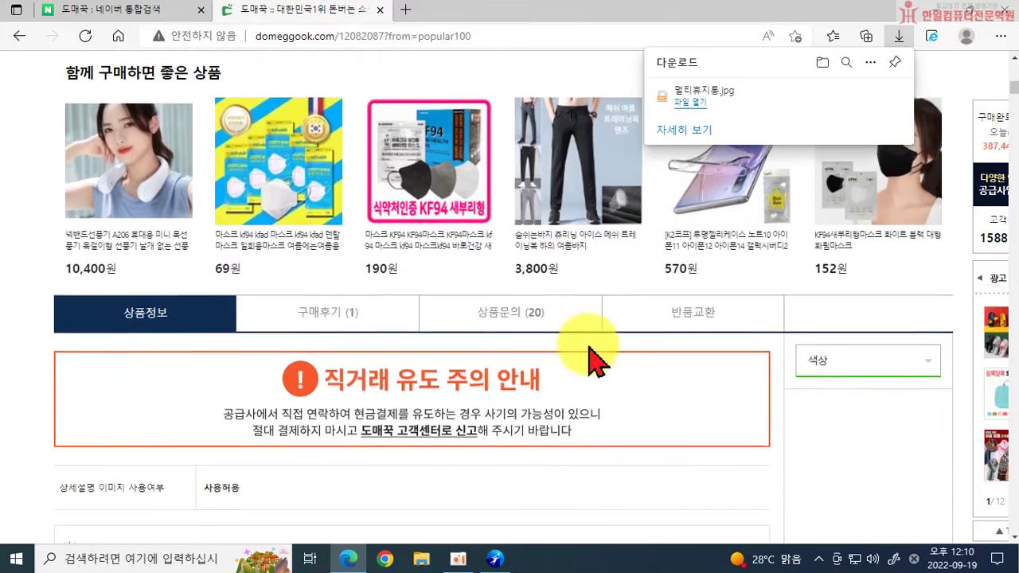
{"action": "scroll", "coordinate": [566, 358], "scroll_direction": "down", "scroll_amount": 9}
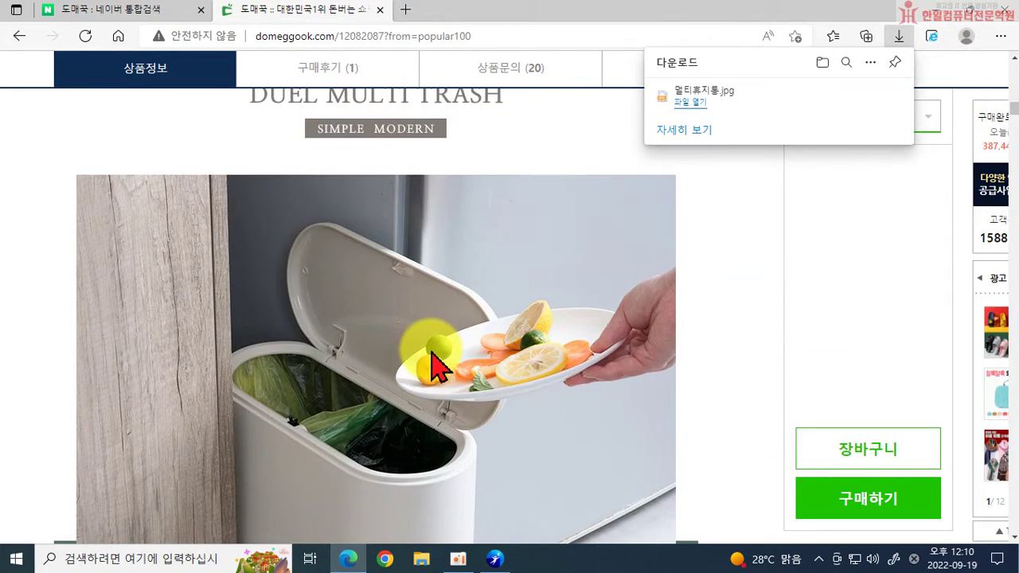
{"action": "right_click", "coordinate": [463, 331]}
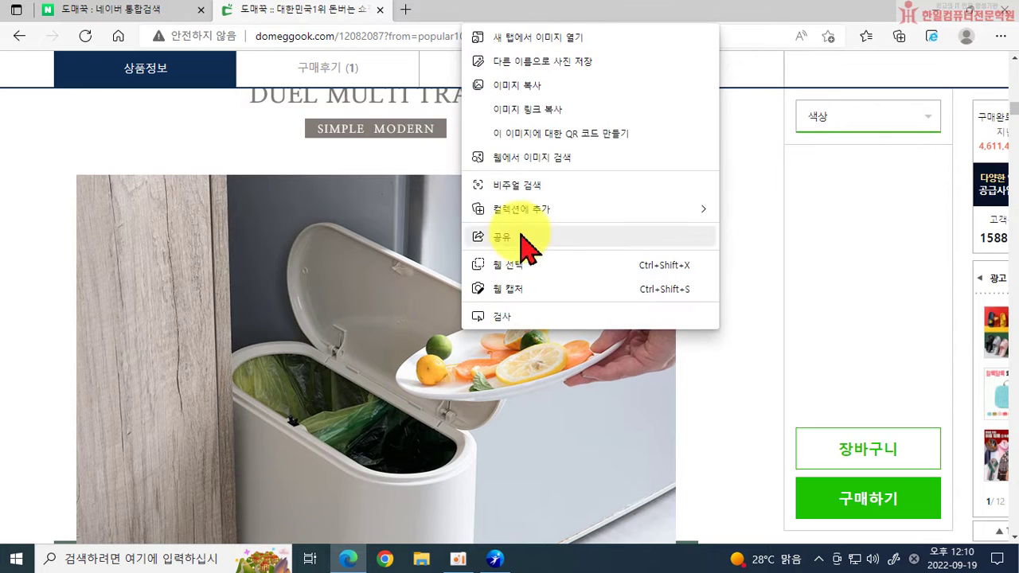
{"action": "left_click", "coordinate": [548, 63]}
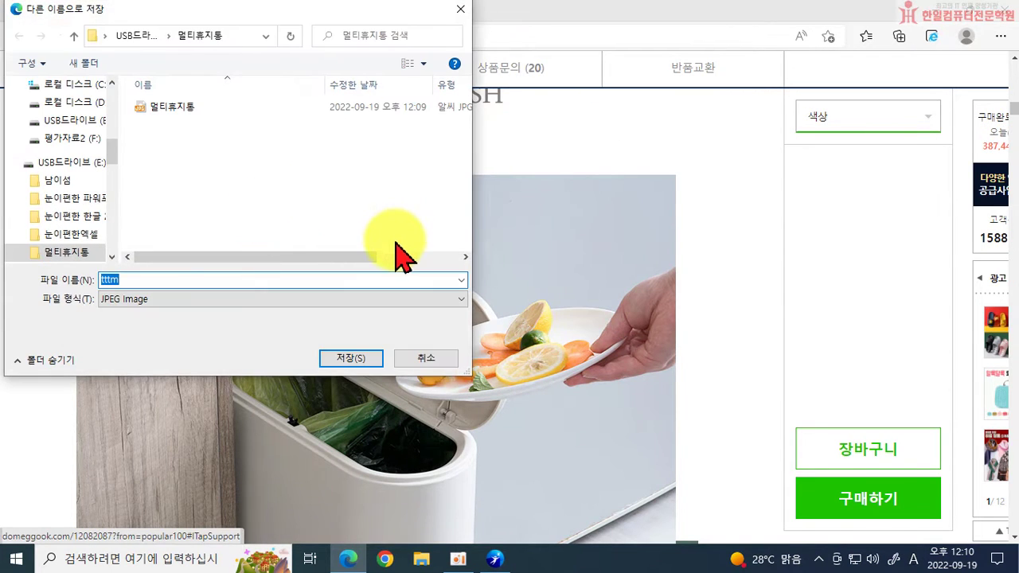
{"action": "left_click", "coordinate": [437, 365]}
Reduce the browser to a smaller window and arrange a new File Explorer window beside it.
{"action": "double_click", "coordinate": [723, 16]}
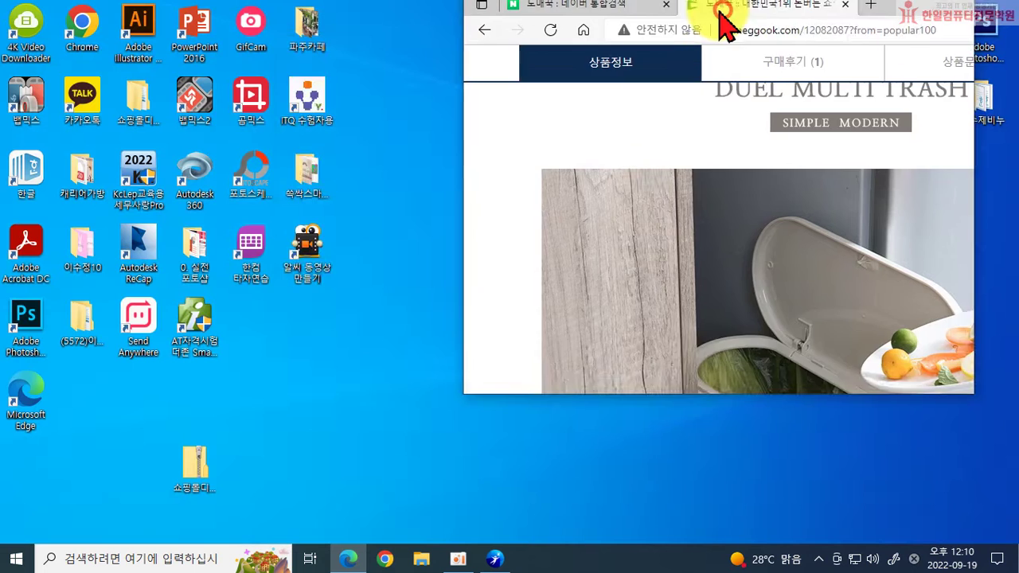
{"action": "left_click_drag", "start_coordinate": [723, 14], "coordinate": [317, 65]}
{"action": "left_click", "coordinate": [421, 560]}
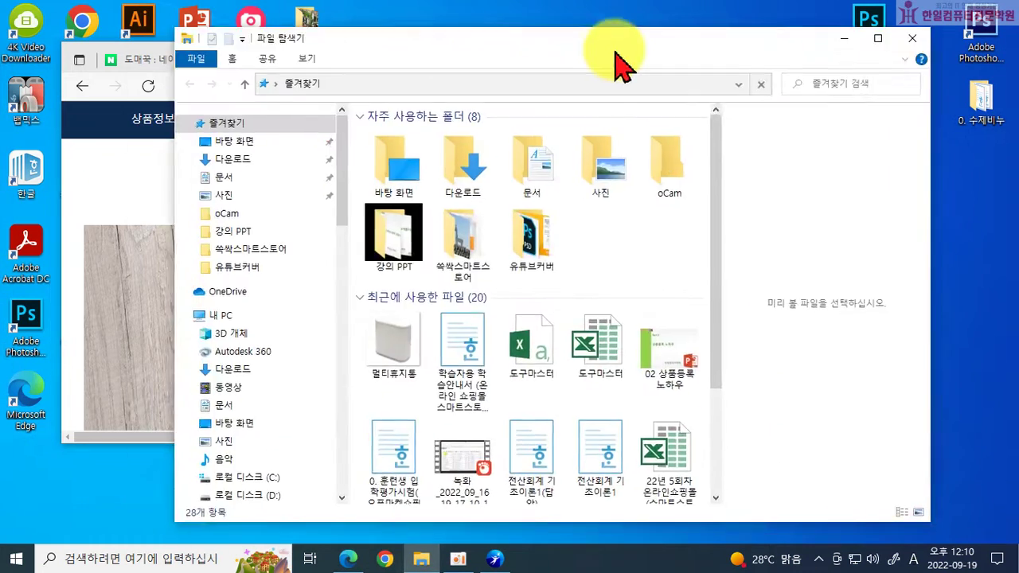
{"action": "left_click_drag", "start_coordinate": [614, 46], "coordinate": [932, 25]}
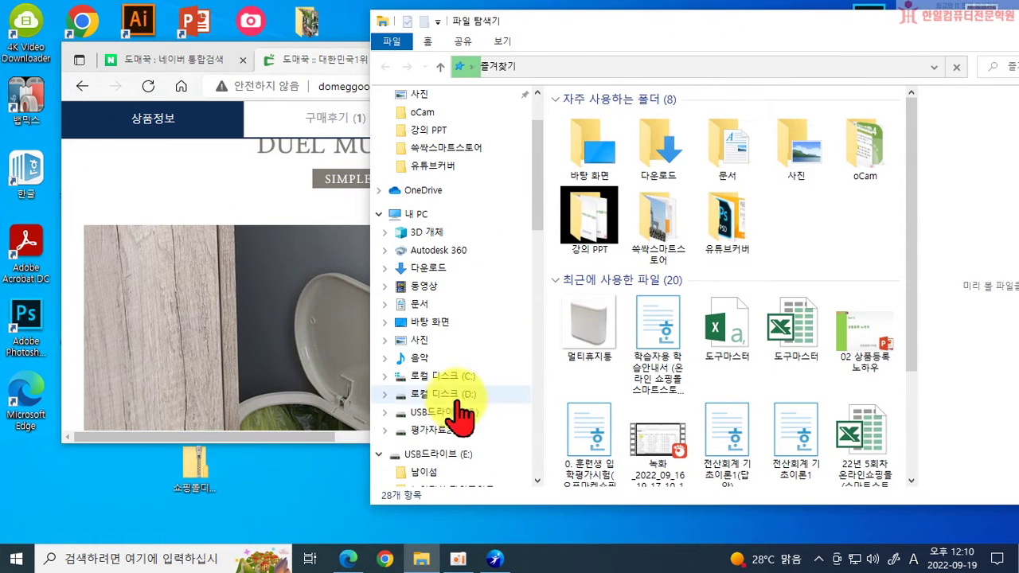
Open the 멀티휴지통 folder on USB드라이브 (E:) in File Explorer.
{"action": "scroll", "coordinate": [450, 436], "scroll_direction": "down", "scroll_amount": 1}
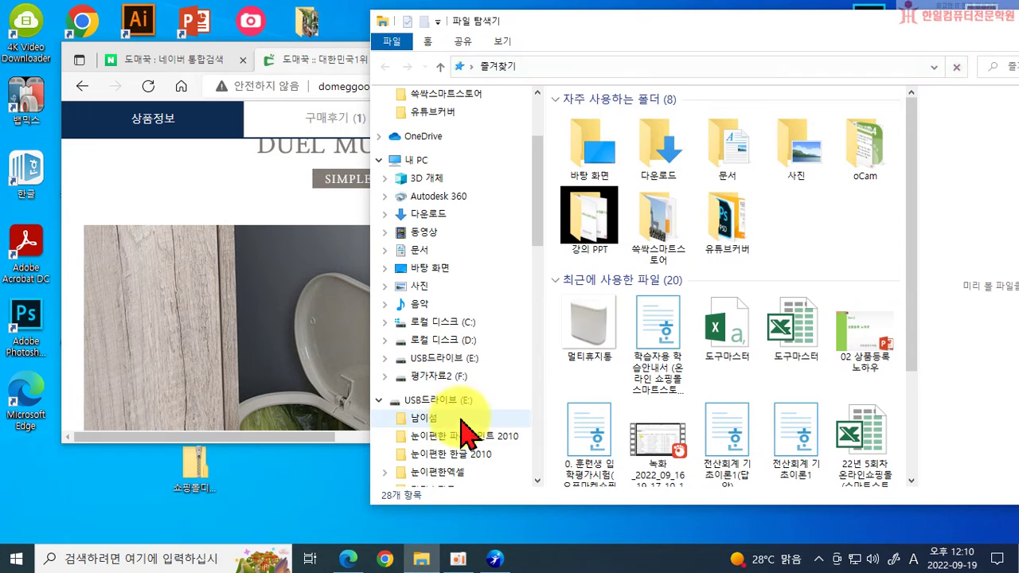
{"action": "left_click", "coordinate": [441, 398]}
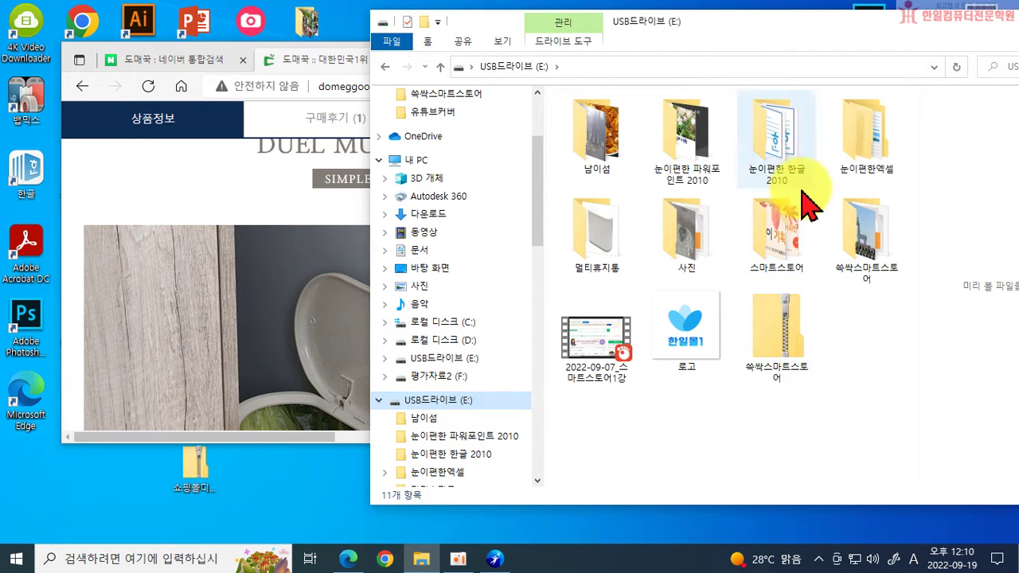
{"action": "double_click", "coordinate": [595, 239]}
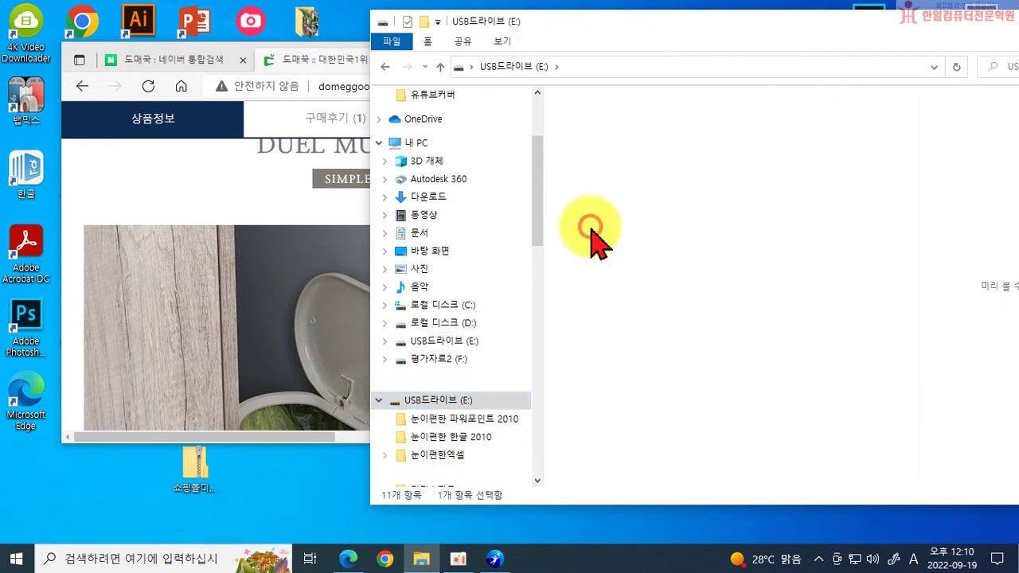
Copy the long product detail image from the page's 상품정보 section into the 멀티휴지통 folder.
{"action": "left_click_drag", "start_coordinate": [258, 323], "coordinate": [686, 295]}
{"action": "scroll", "coordinate": [239, 315], "scroll_direction": "down", "scroll_amount": 6}
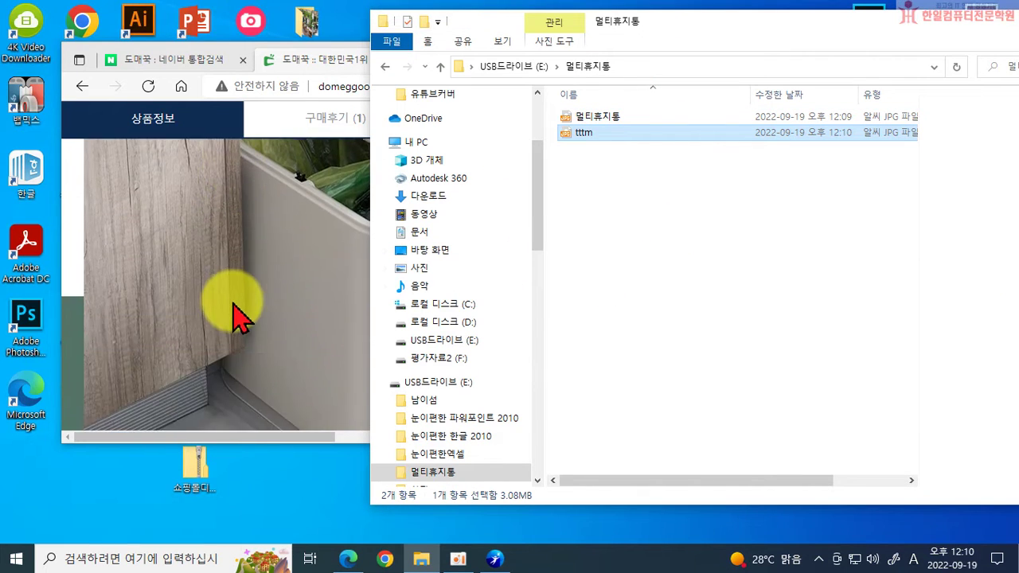
{"action": "scroll", "coordinate": [243, 327], "scroll_direction": "down", "scroll_amount": 10}
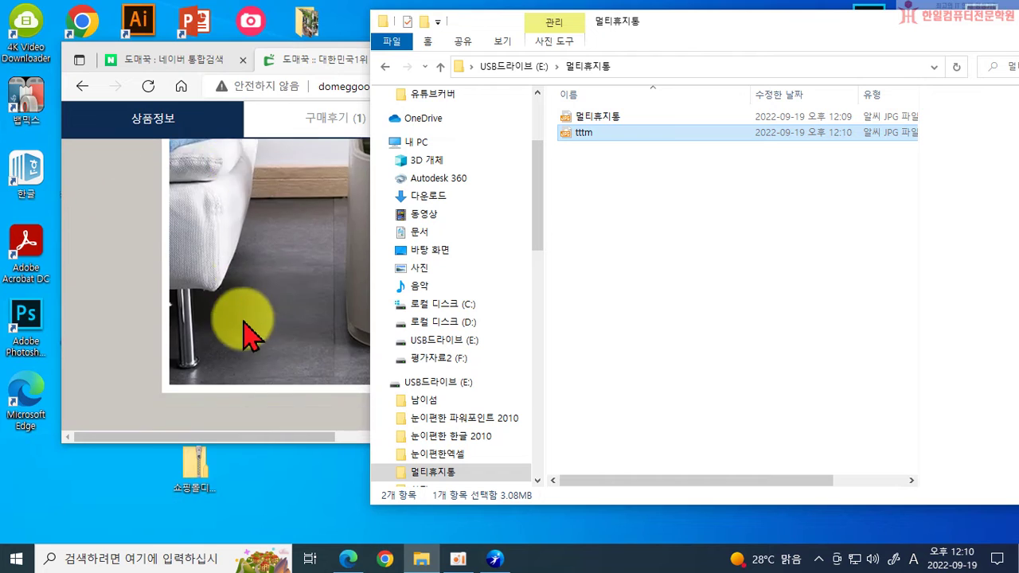
{"action": "left_click_drag", "start_coordinate": [255, 306], "coordinate": [682, 285]}
{"action": "left_click", "coordinate": [638, 405]}
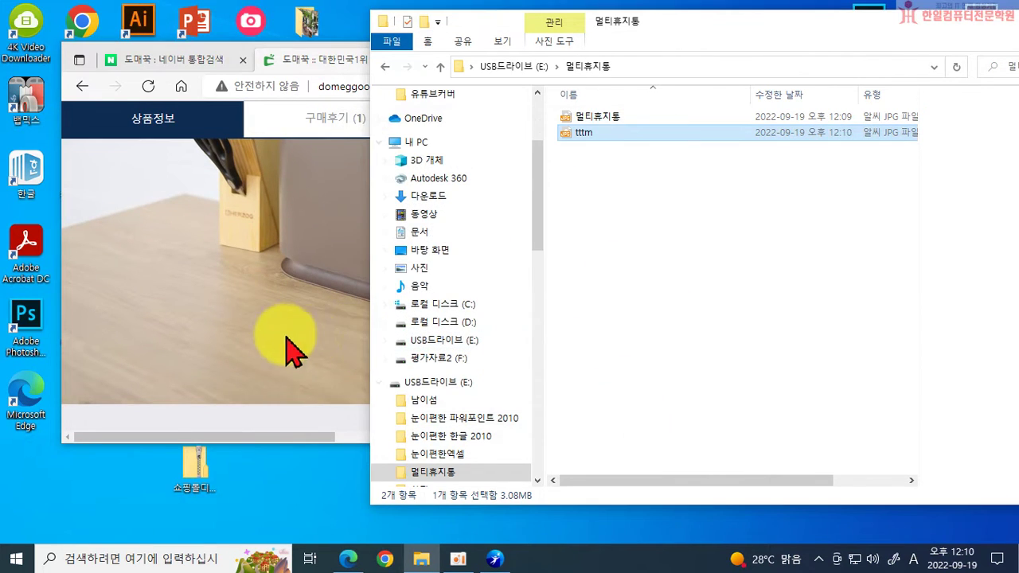
View the copied tttm image from the 멀티휴지통 folder in 알씨 and close the viewer.
{"action": "scroll", "coordinate": [291, 352], "scroll_direction": "up", "scroll_amount": 10}
{"action": "left_click", "coordinate": [581, 133]}
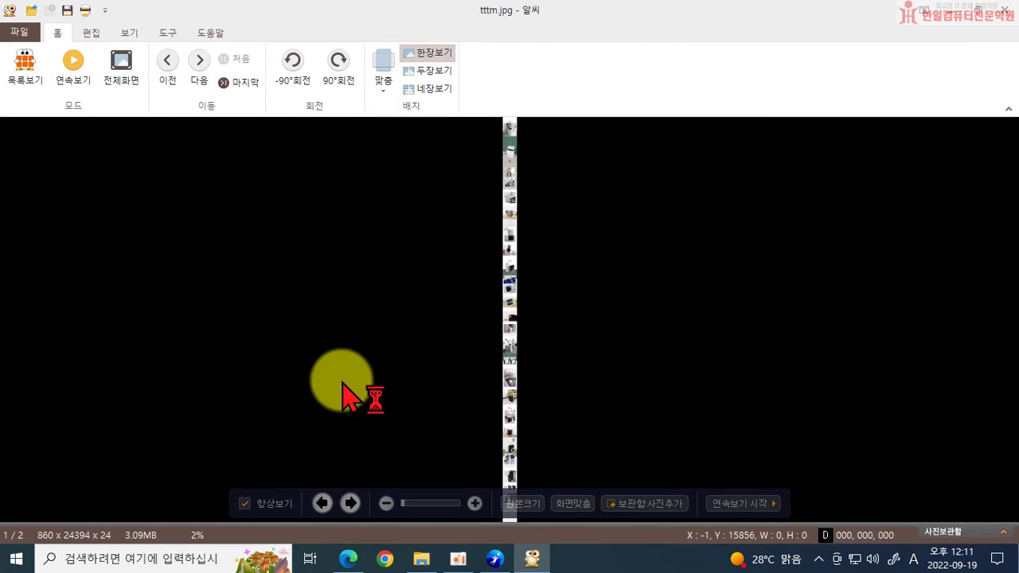
{"action": "left_click", "coordinate": [1007, 17]}
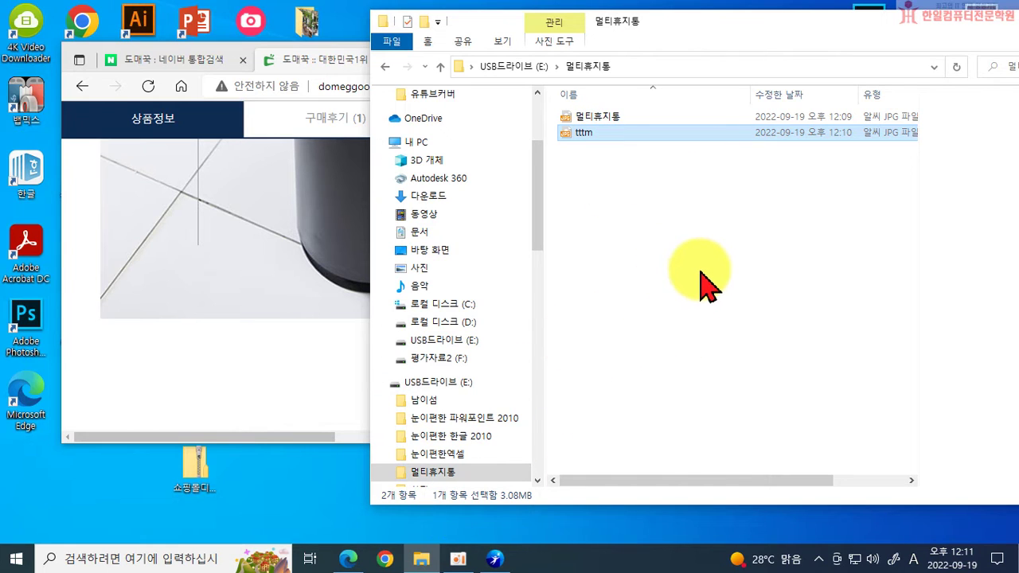
Bring the 도매꾹 product page to the front, widen its window, and show the trash can's title and price.
{"action": "mouse_move", "coordinate": [364, 563]}
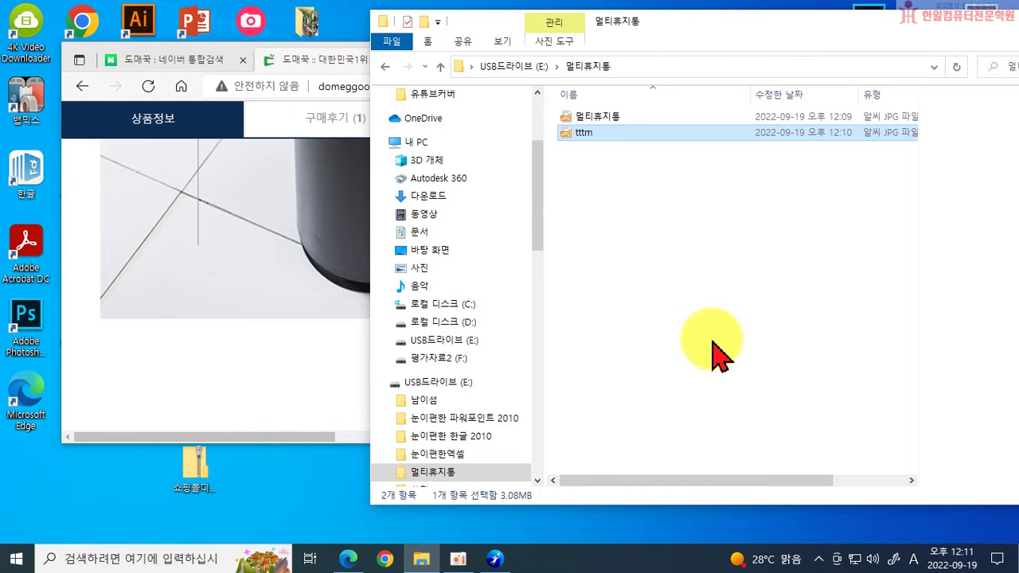
{"action": "left_click", "coordinate": [171, 372]}
{"action": "scroll", "coordinate": [476, 295], "scroll_direction": "down", "scroll_amount": 10}
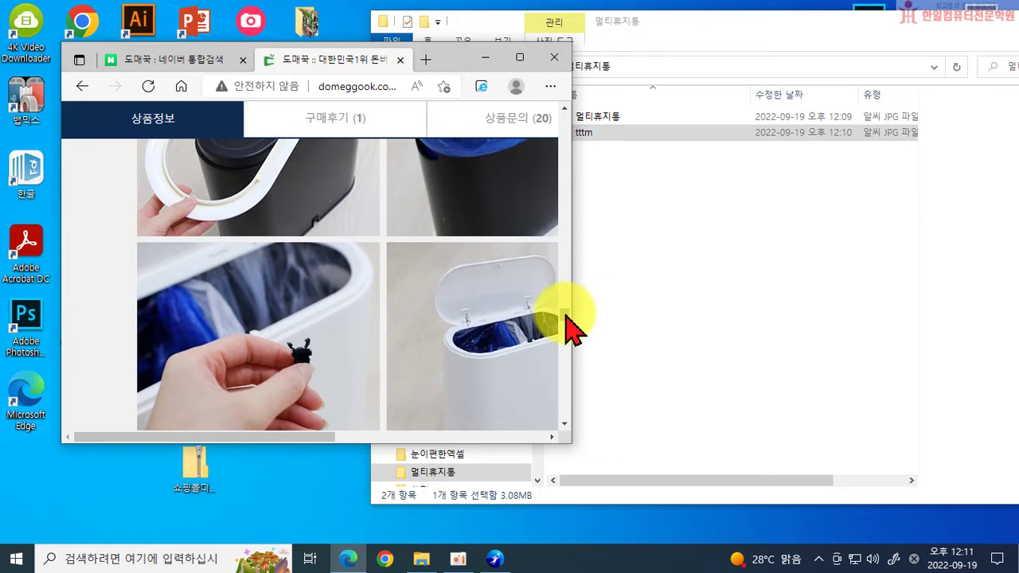
{"action": "left_click_drag", "start_coordinate": [564, 314], "coordinate": [567, 121]}
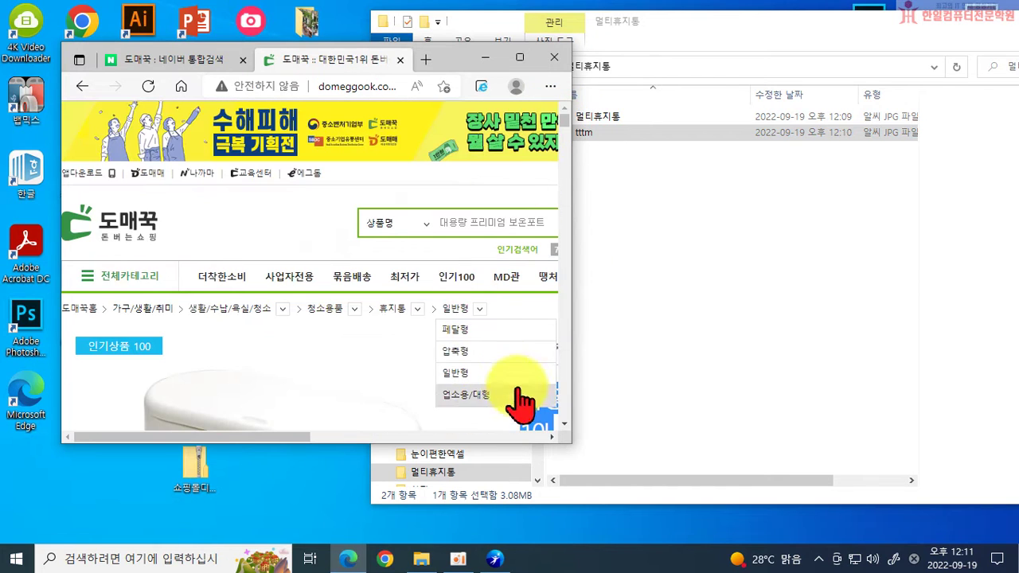
{"action": "left_click_drag", "start_coordinate": [573, 437], "coordinate": [995, 432]}
{"action": "scroll", "coordinate": [772, 366], "scroll_direction": "down", "scroll_amount": 2}
{"action": "scroll", "coordinate": [772, 366], "scroll_direction": "down", "scroll_amount": 2}
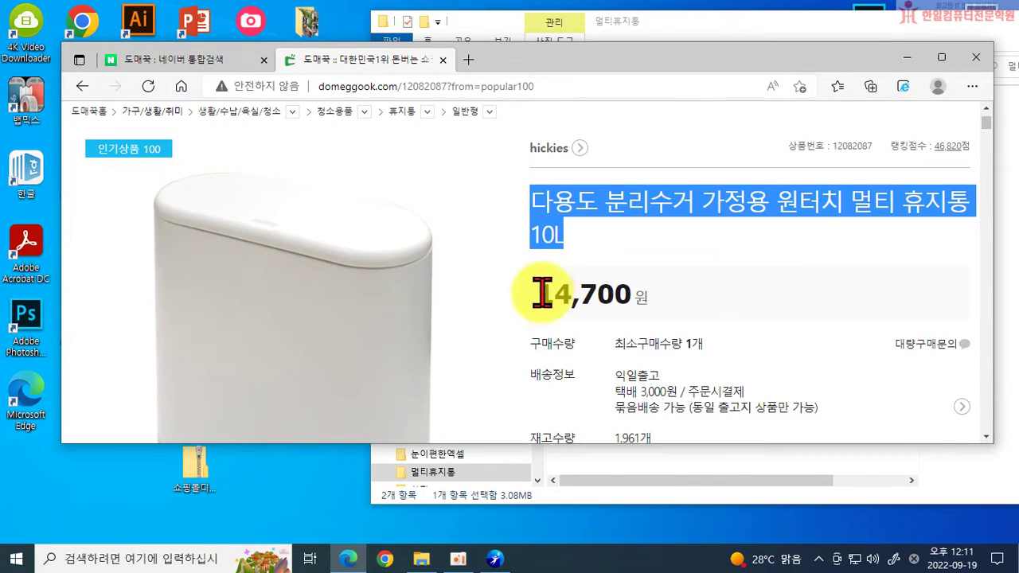
Move the File Explorer window clear of the browser and minimize both windows.
{"action": "left_click_drag", "start_coordinate": [929, 33], "coordinate": [489, 328]}
{"action": "left_click", "coordinate": [599, 316]}
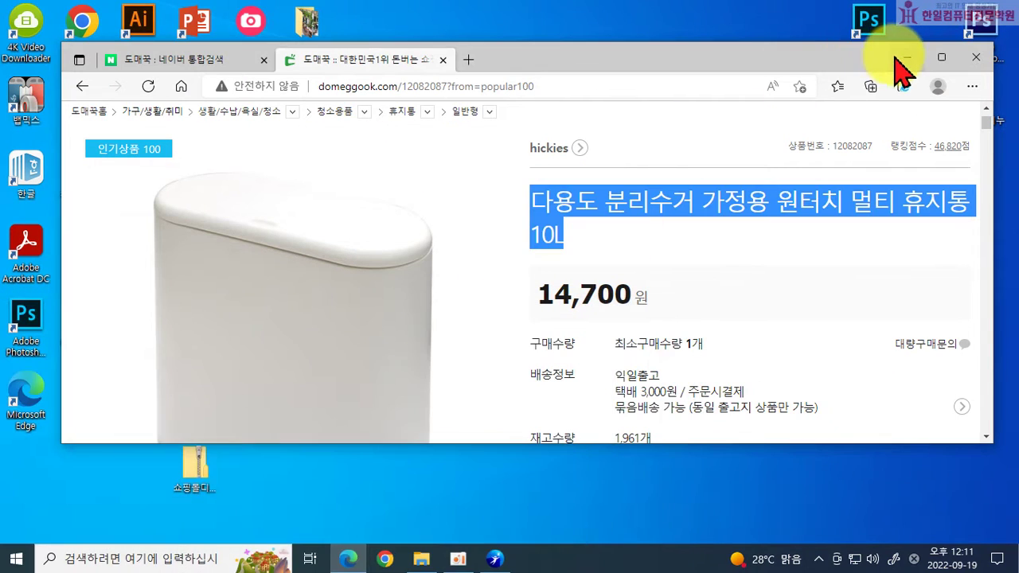
{"action": "left_click", "coordinate": [907, 57]}
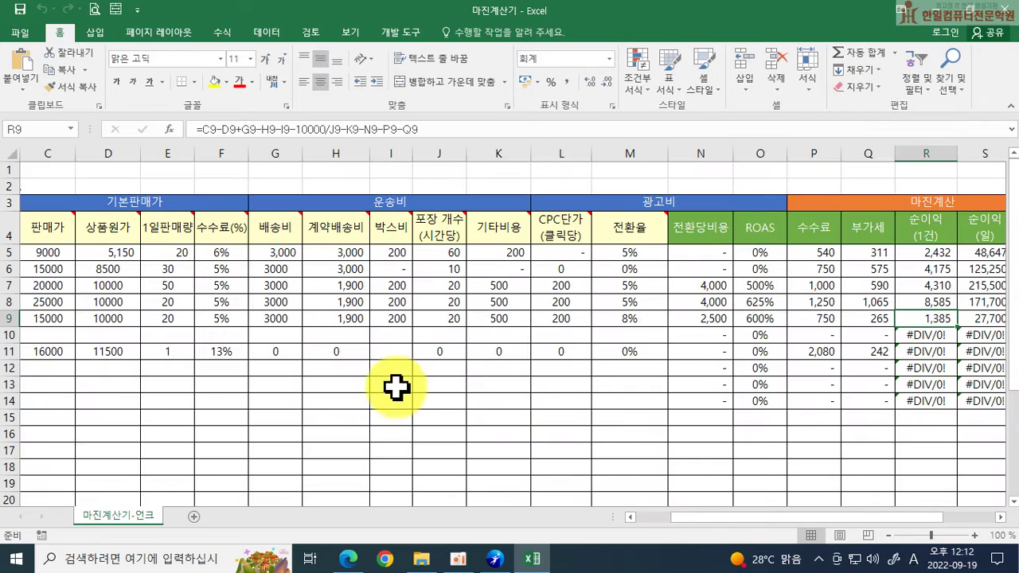
Look over the product entries in rows 5 to 14 of the 마진계산기 workbook in Excel.
{"action": "left_click", "coordinate": [643, 516]}
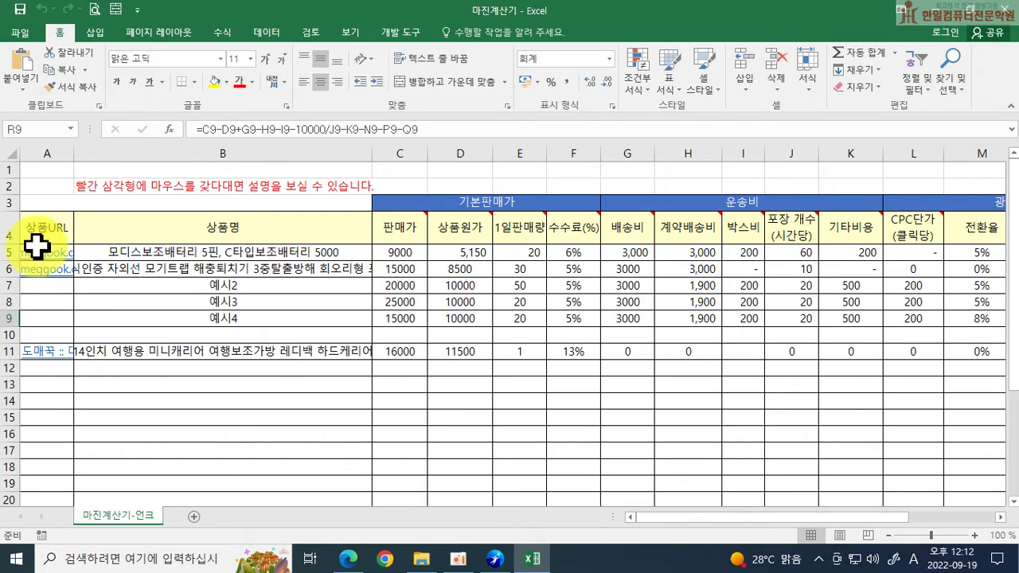
{"action": "left_click_drag", "start_coordinate": [3, 248], "coordinate": [63, 382]}
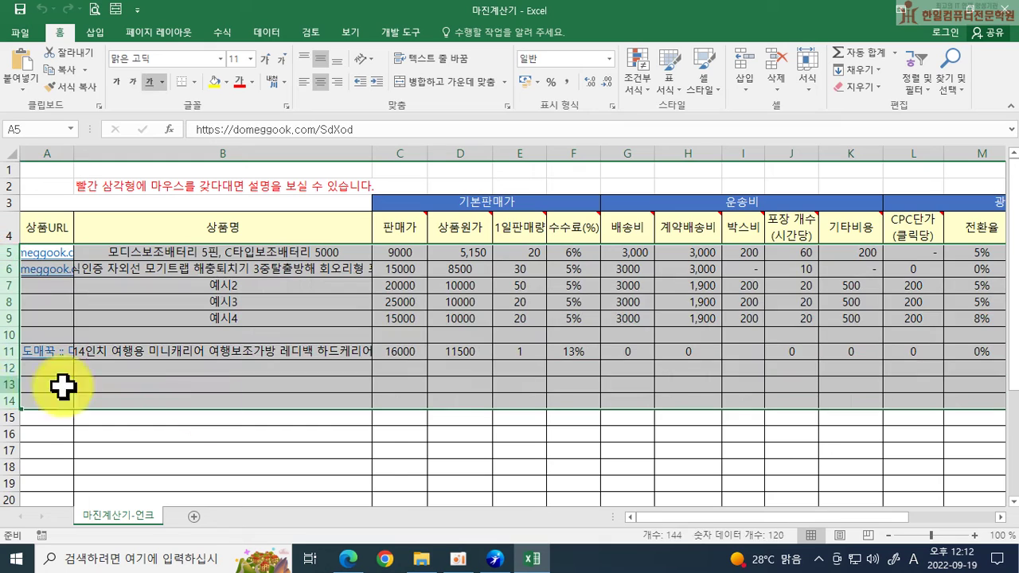
{"action": "left_click", "coordinate": [375, 454]}
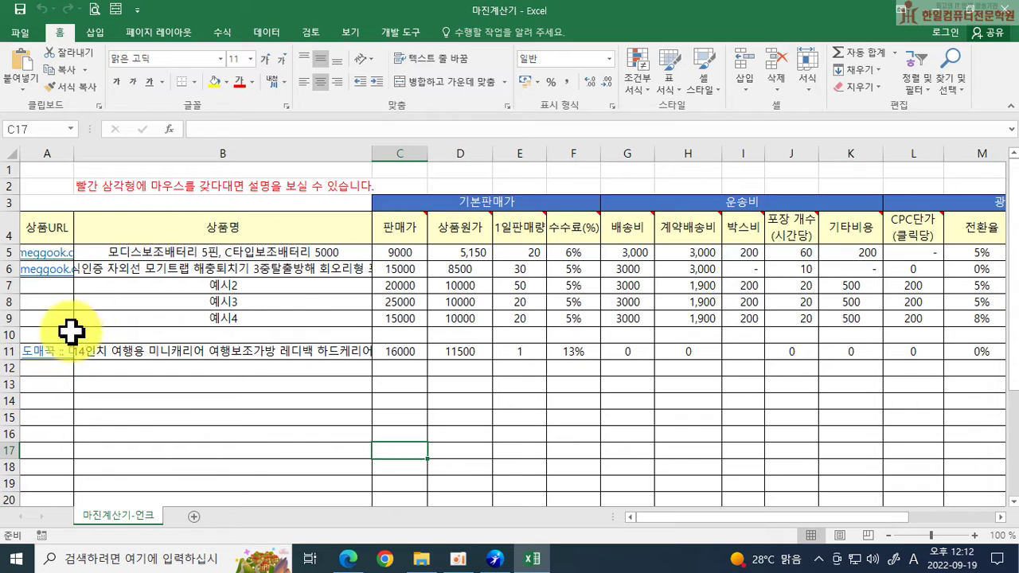
Copy the trash can page's web address from the browser into 상품URL cell A13 of 마진계산기 as a link.
{"action": "left_click", "coordinate": [37, 381]}
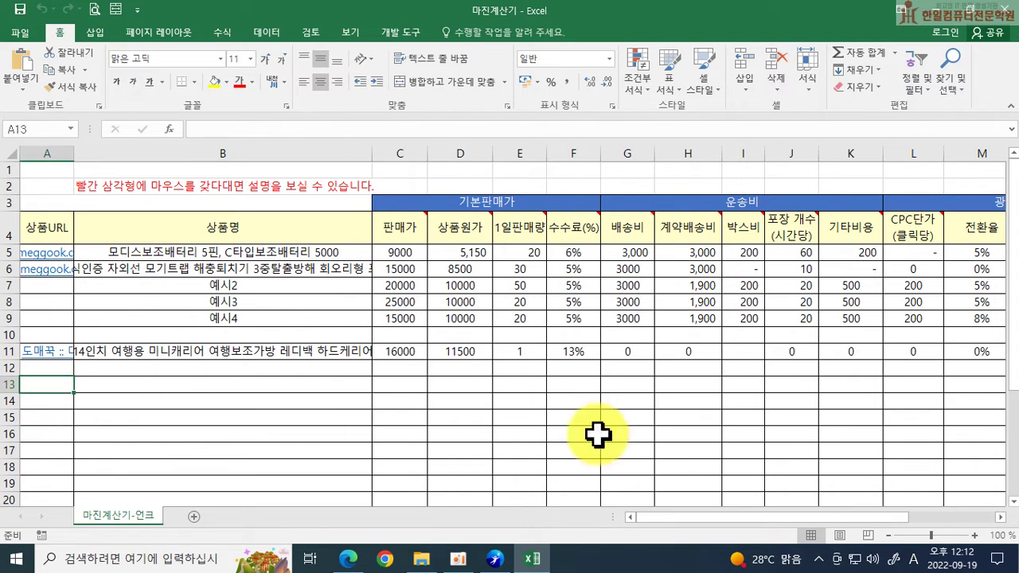
{"action": "left_click", "coordinate": [422, 557]}
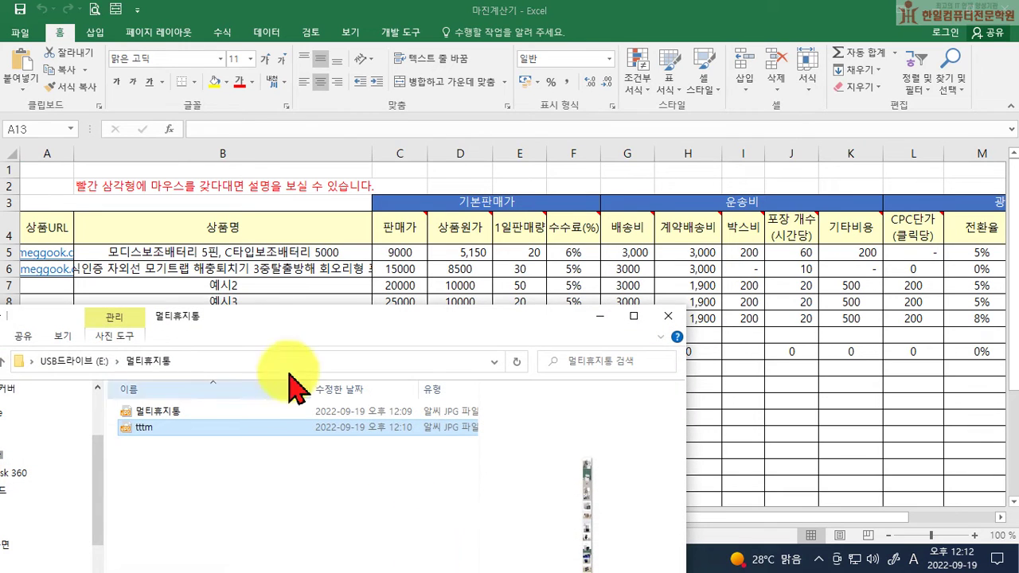
{"action": "left_click", "coordinate": [601, 315]}
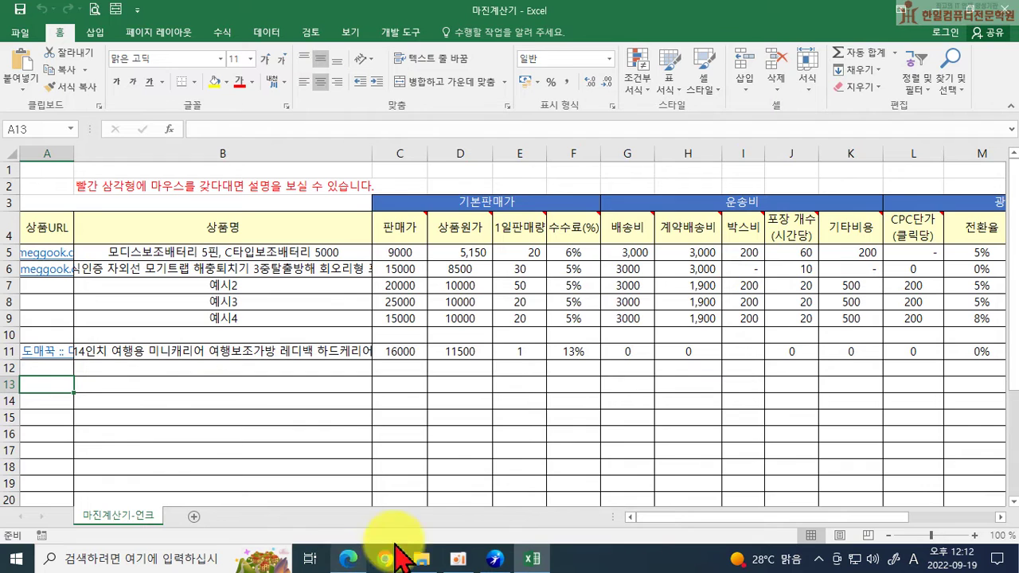
{"action": "left_click", "coordinate": [355, 564]}
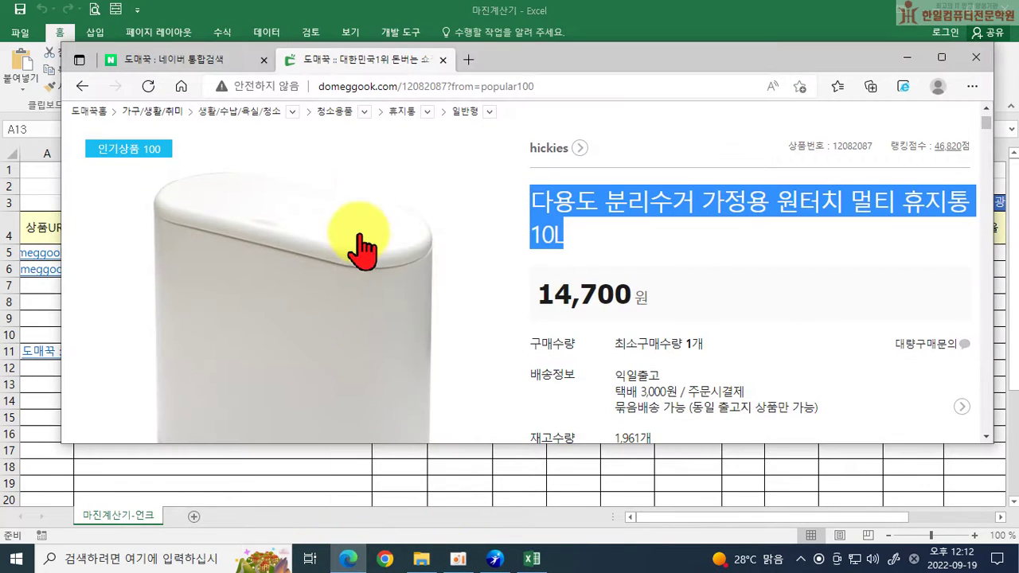
{"action": "left_click", "coordinate": [423, 86]}
{"action": "right_click", "coordinate": [424, 89]}
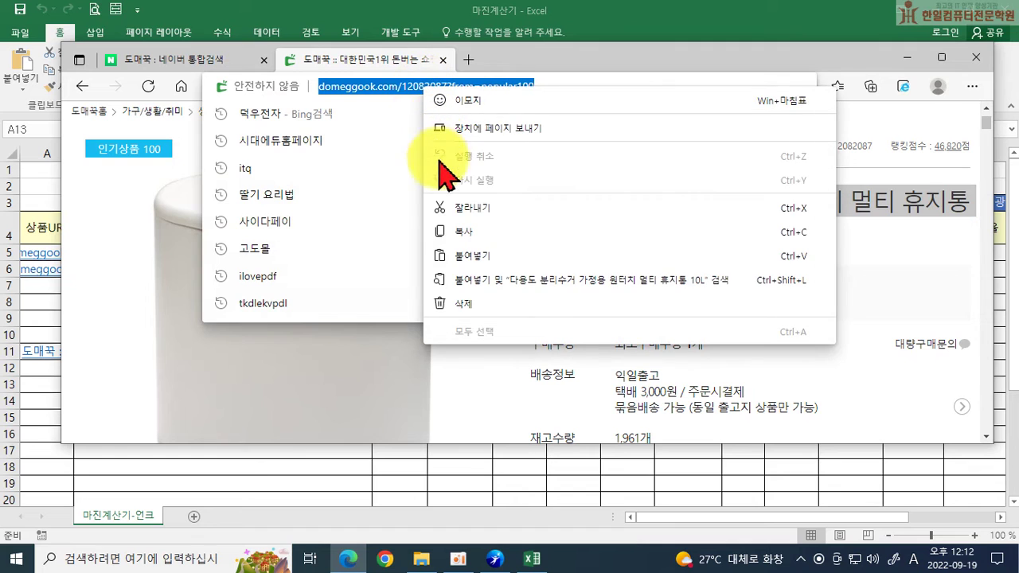
{"action": "left_click", "coordinate": [451, 232]}
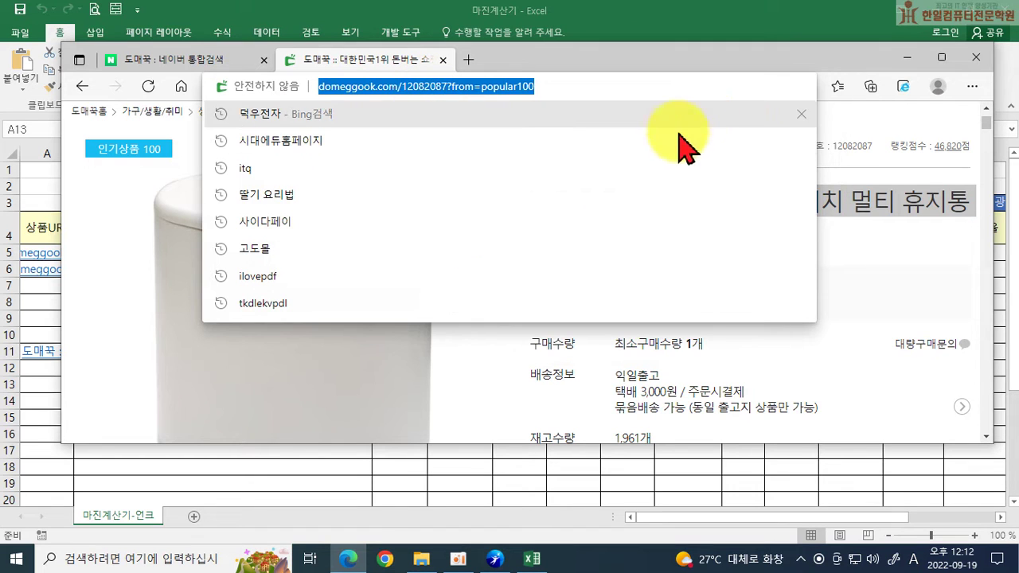
{"action": "left_click", "coordinate": [909, 57]}
{"action": "right_click", "coordinate": [39, 385]}
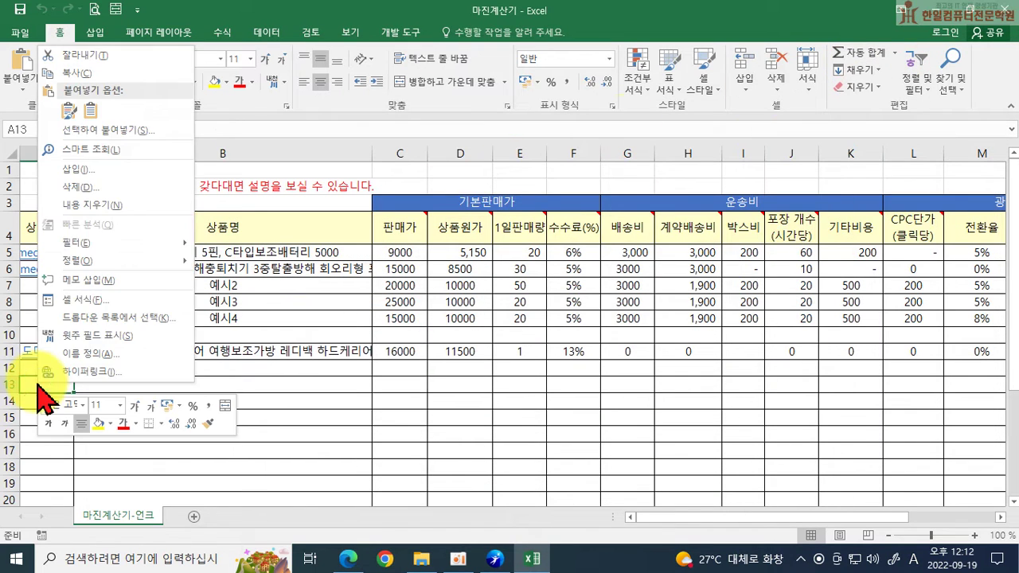
{"action": "left_click", "coordinate": [68, 108]}
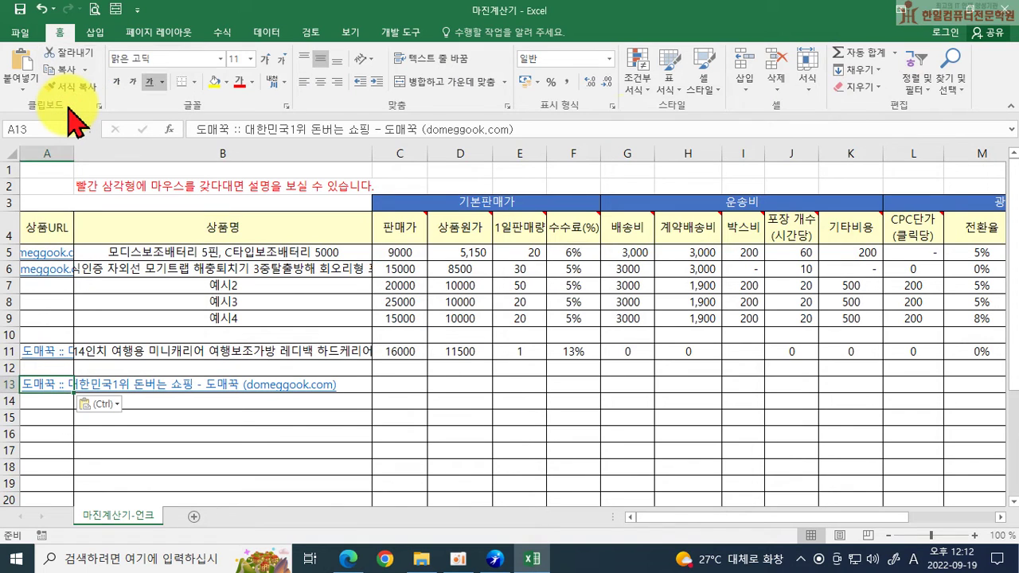
Copy the title 다용도 분리수거 가정용 원터치 멀티 휴지통 10L from the product page into 상품명 cell B13.
{"action": "left_click", "coordinate": [130, 384]}
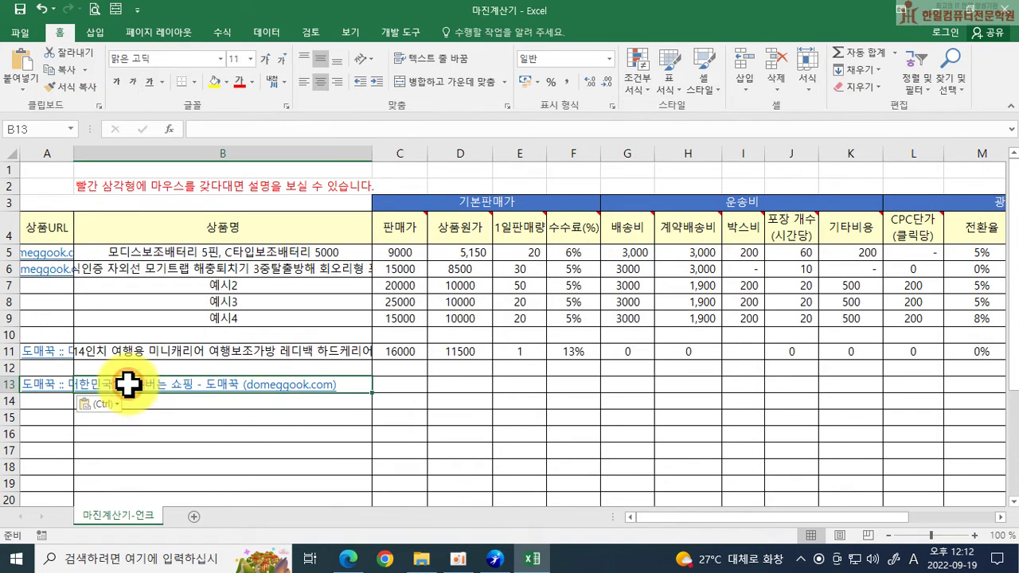
{"action": "left_click", "coordinate": [348, 560]}
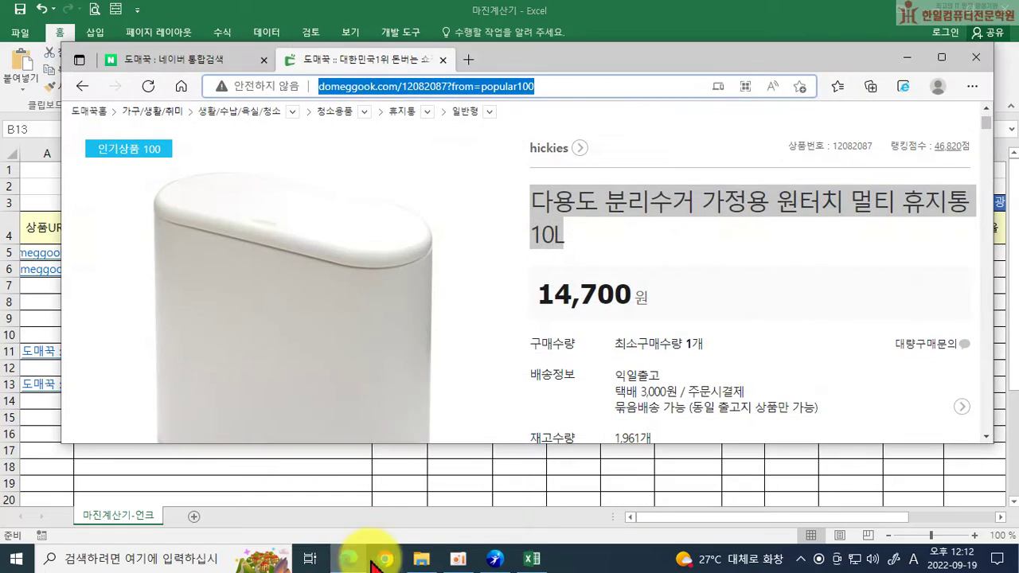
{"action": "triple_click", "coordinate": [572, 201]}
{"action": "right_click", "coordinate": [570, 206]}
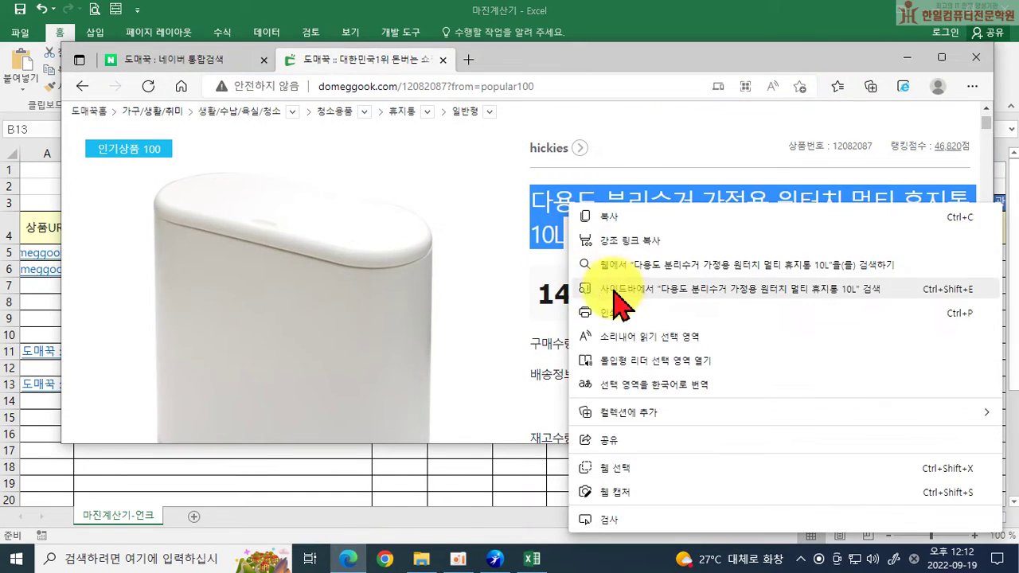
{"action": "left_click", "coordinate": [597, 218]}
{"action": "left_click", "coordinate": [907, 57]}
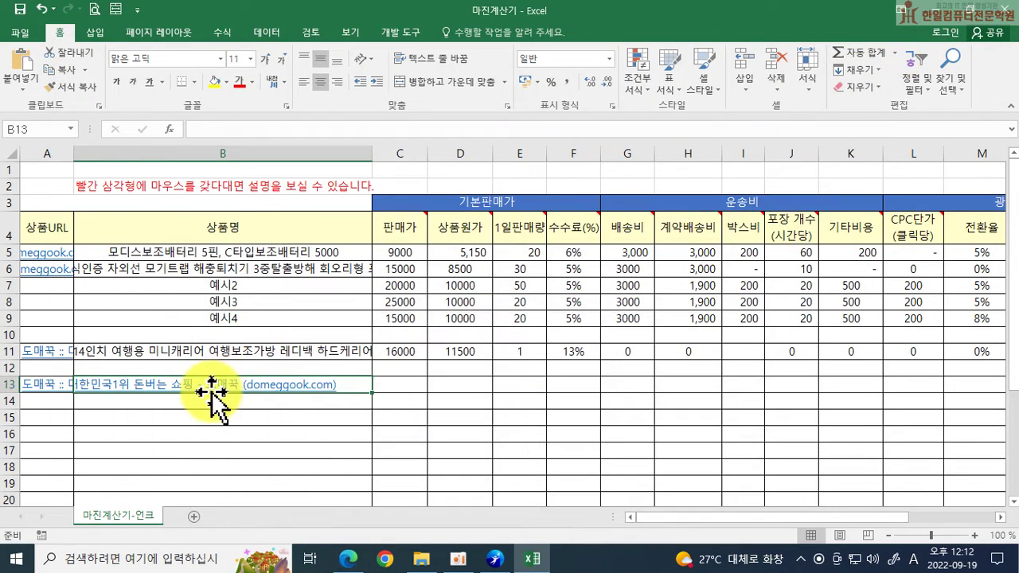
{"action": "double_click", "coordinate": [351, 385]}
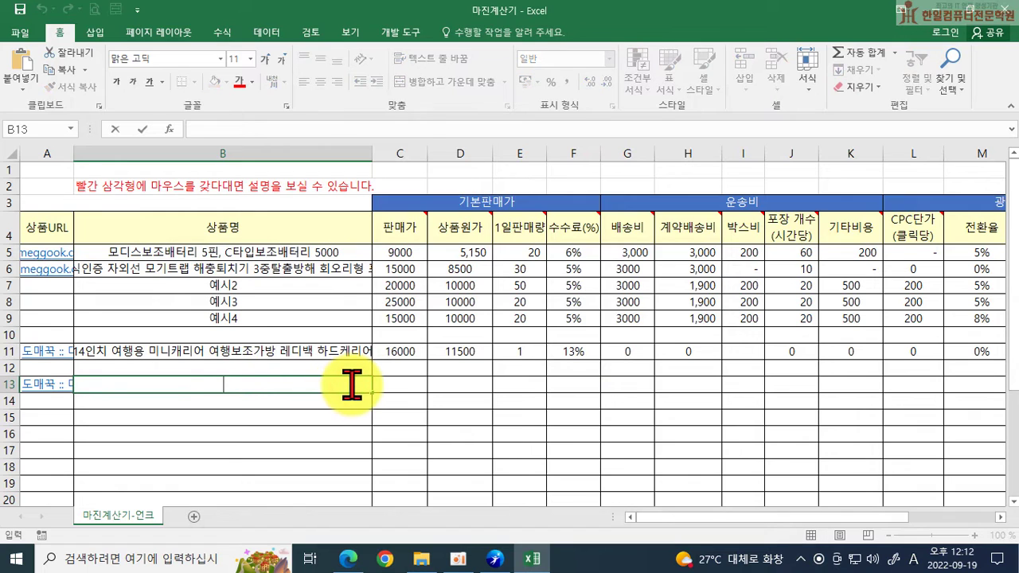
{"action": "key", "text": "ctrl+v"}
{"action": "left_click", "coordinate": [408, 387]}
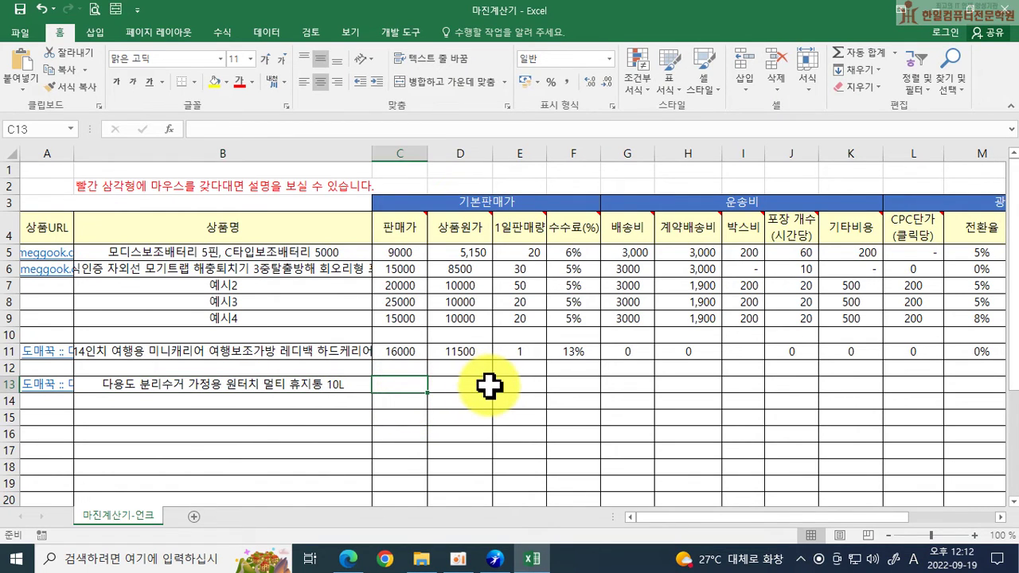
Check the trash can's wholesale price on the product page and enter 14700 as its 상품원가 in D13.
{"action": "left_click", "coordinate": [345, 557]}
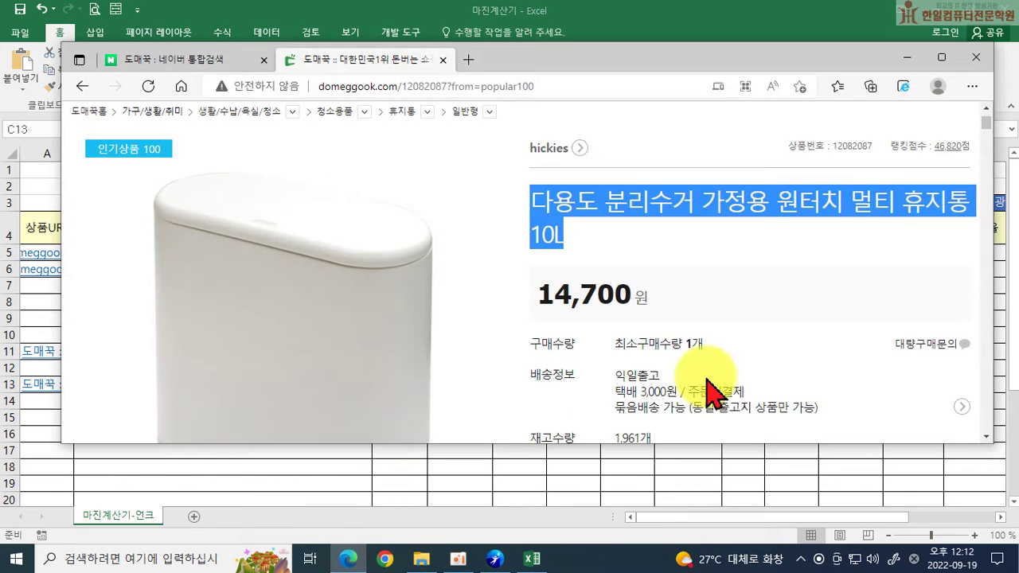
{"action": "left_click", "coordinate": [908, 55]}
{"action": "left_click", "coordinate": [464, 387]}
{"action": "type", "text": "14700"}
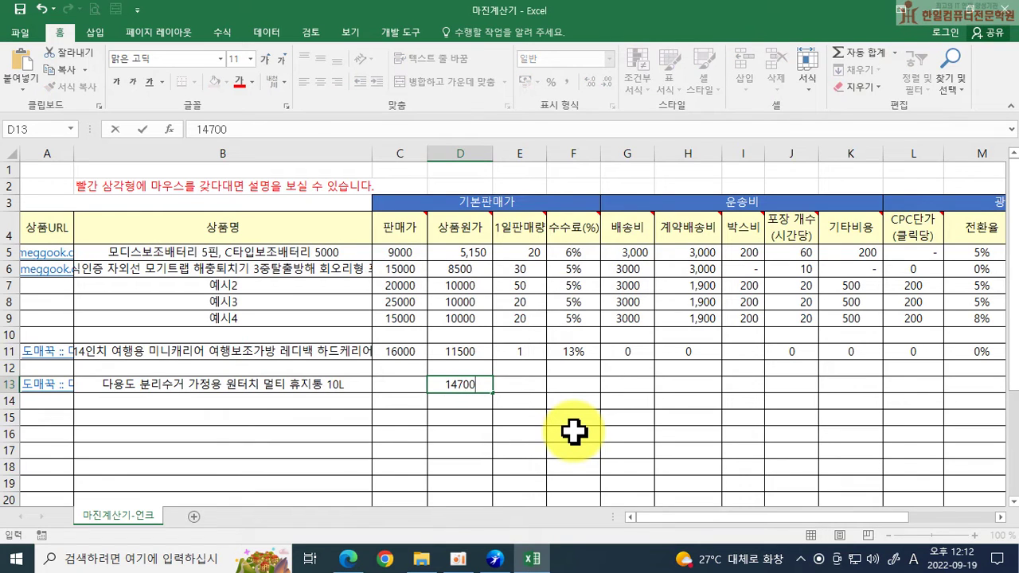
Enter 18000 as the trash can's 판매가 in C13 and 1 as its 1일판매량 in E13.
{"action": "left_click", "coordinate": [388, 388]}
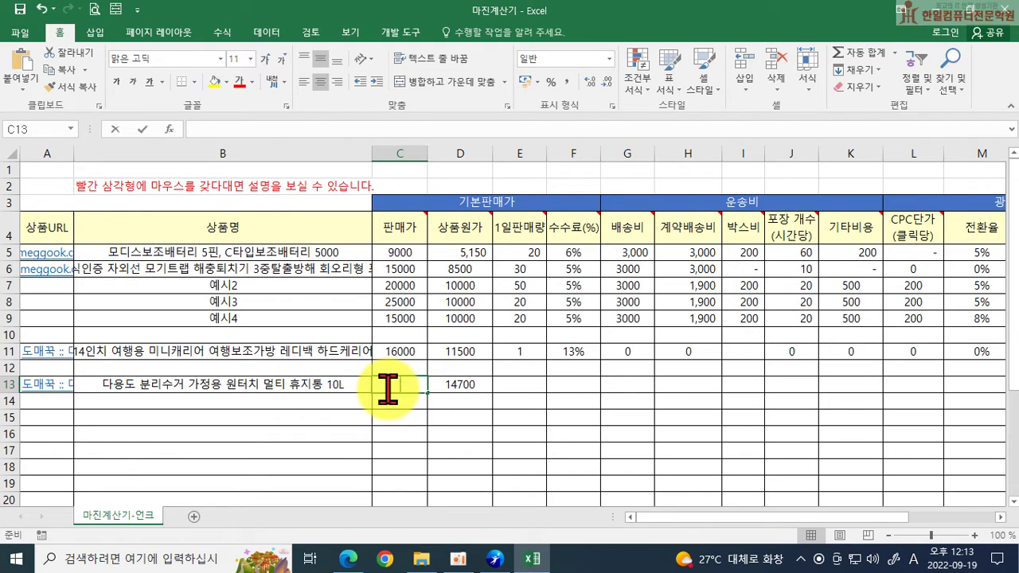
{"action": "type", "text": "18000"}
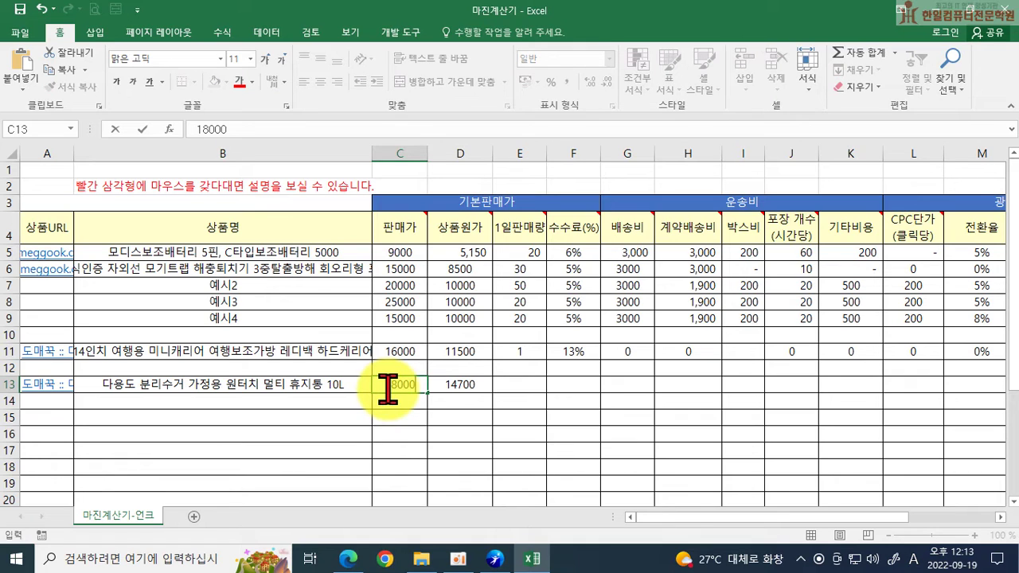
{"action": "left_click", "coordinate": [557, 434]}
{"action": "left_click", "coordinate": [523, 382]}
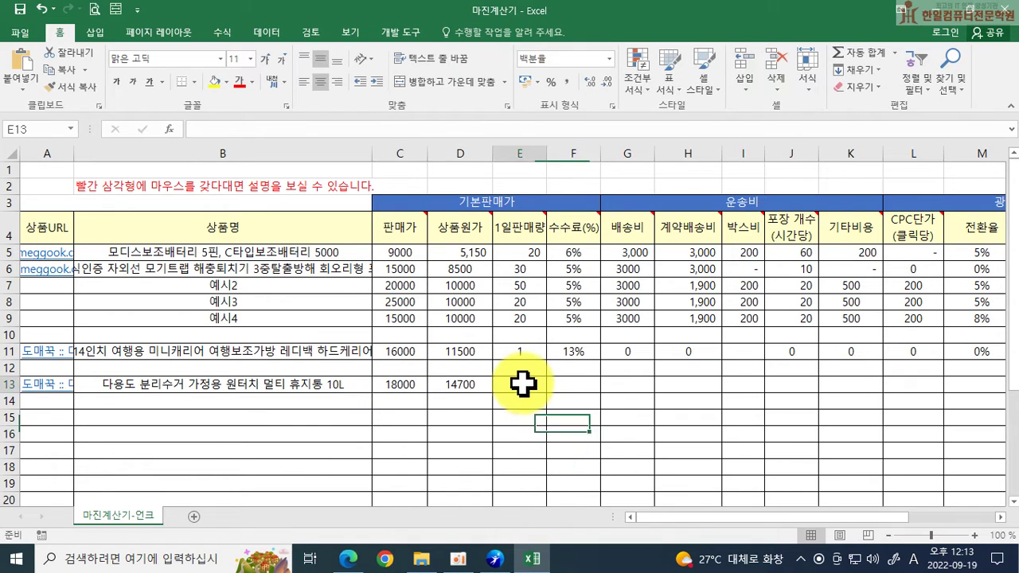
{"action": "type", "text": "1"}
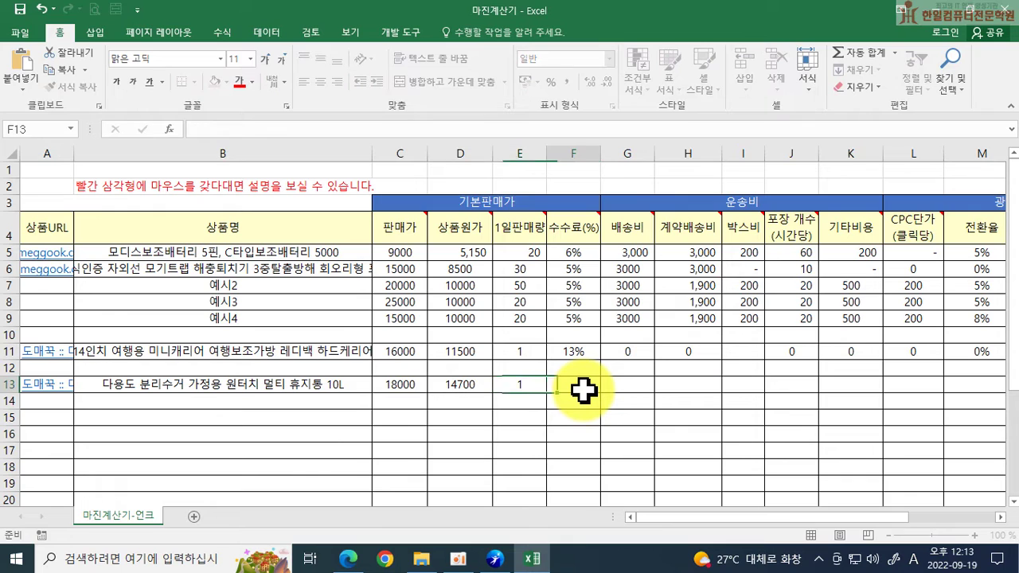
{"action": "left_click", "coordinate": [583, 390]}
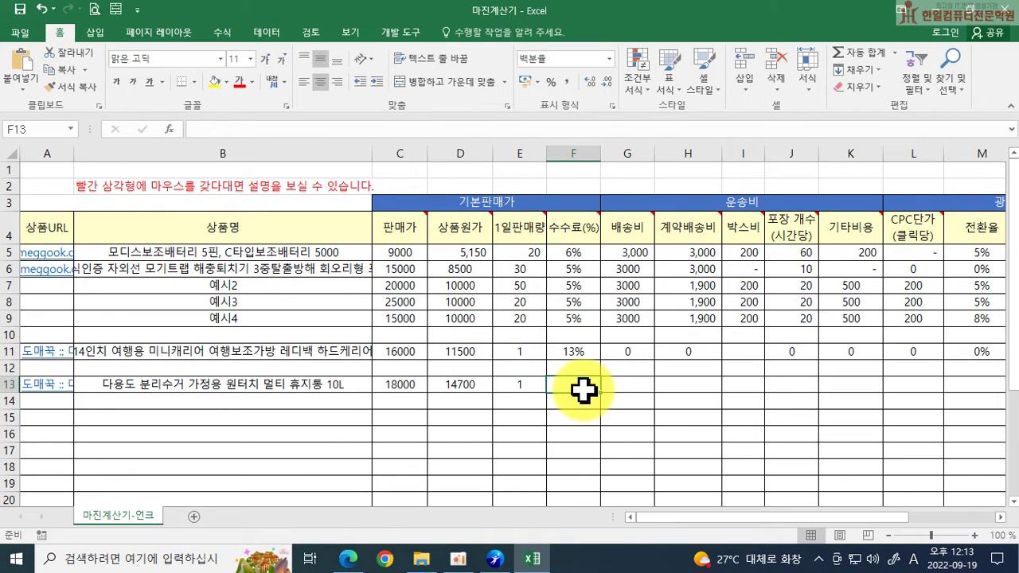
Enter the trash can's 수수료 as 6% in F13, 배송비 as 3000 in G13 and 계약배송비 as 3000 in H13.
{"action": "type", "text": "6"}
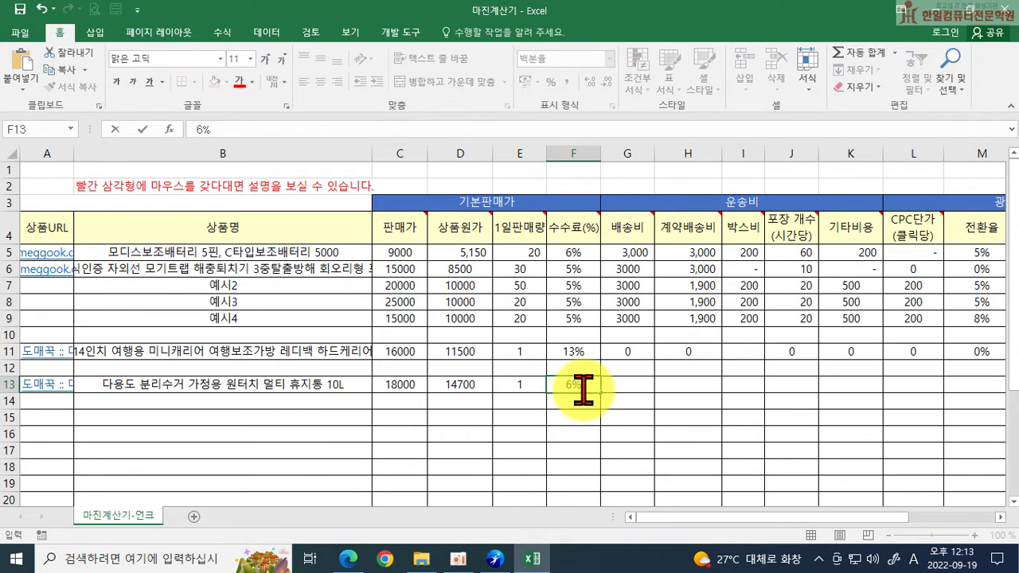
{"action": "left_click", "coordinate": [619, 413]}
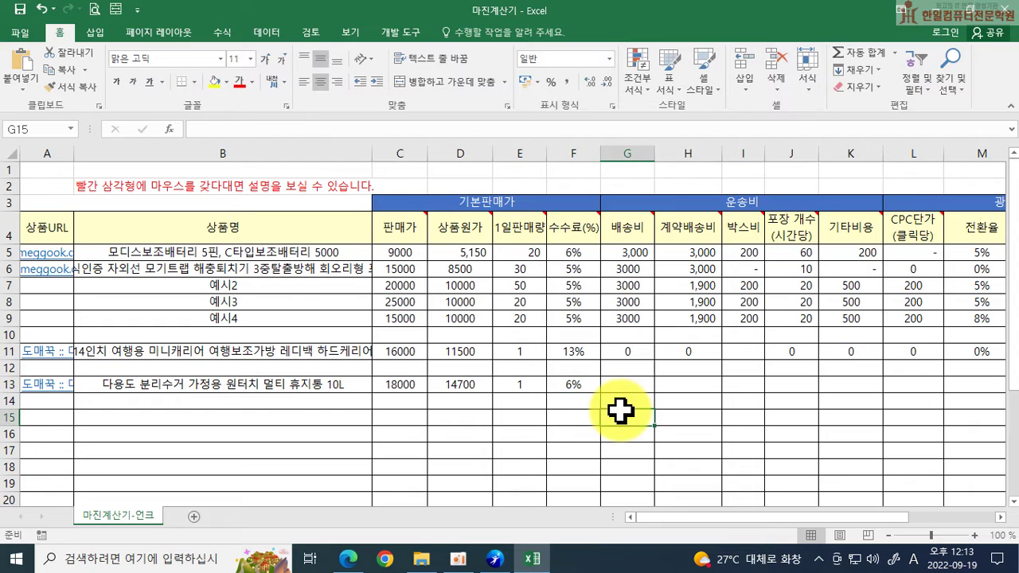
{"action": "left_click", "coordinate": [621, 382]}
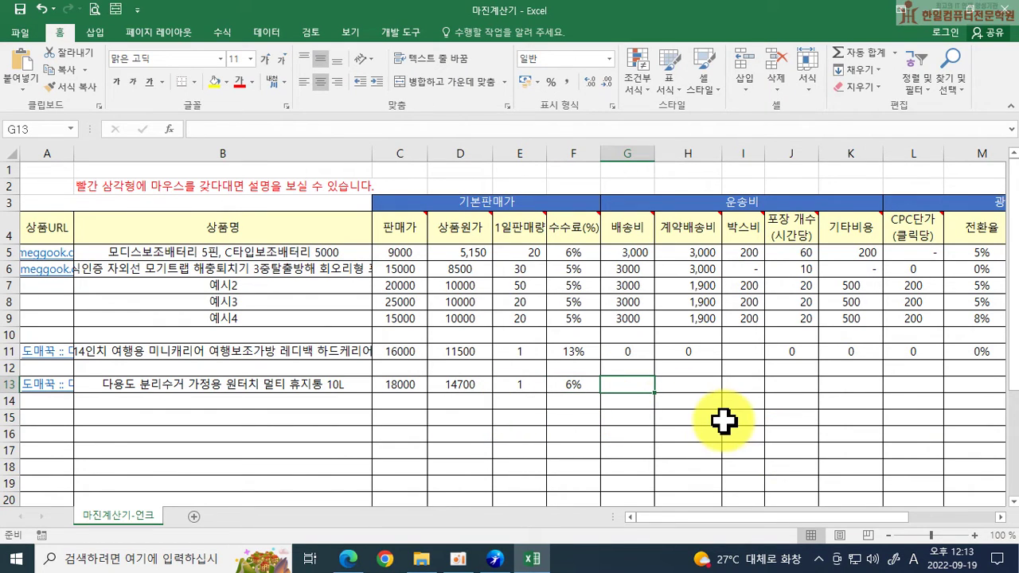
{"action": "type", "text": "3000"}
{"action": "left_click", "coordinate": [692, 386]}
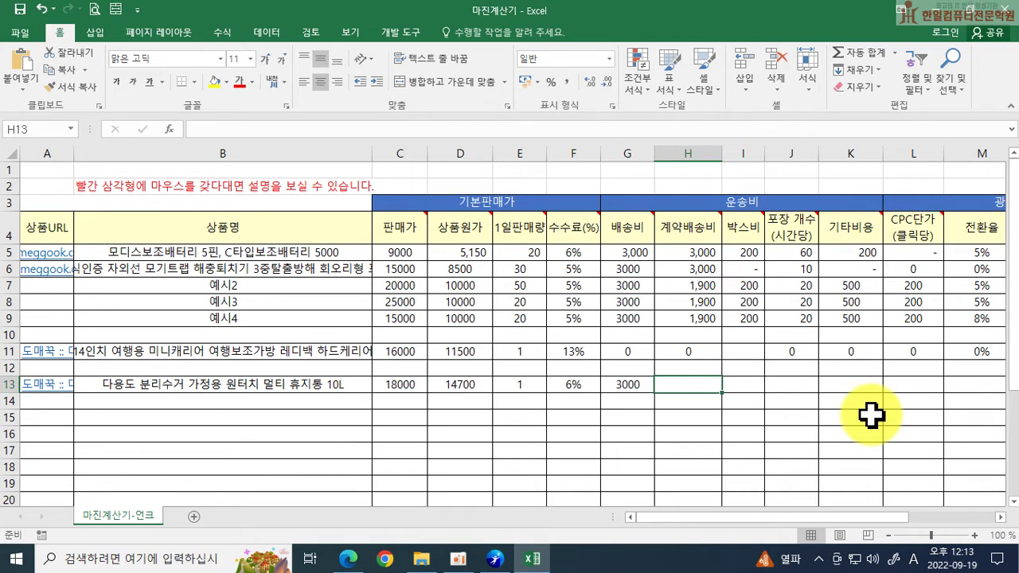
{"action": "type", "text": "000"}
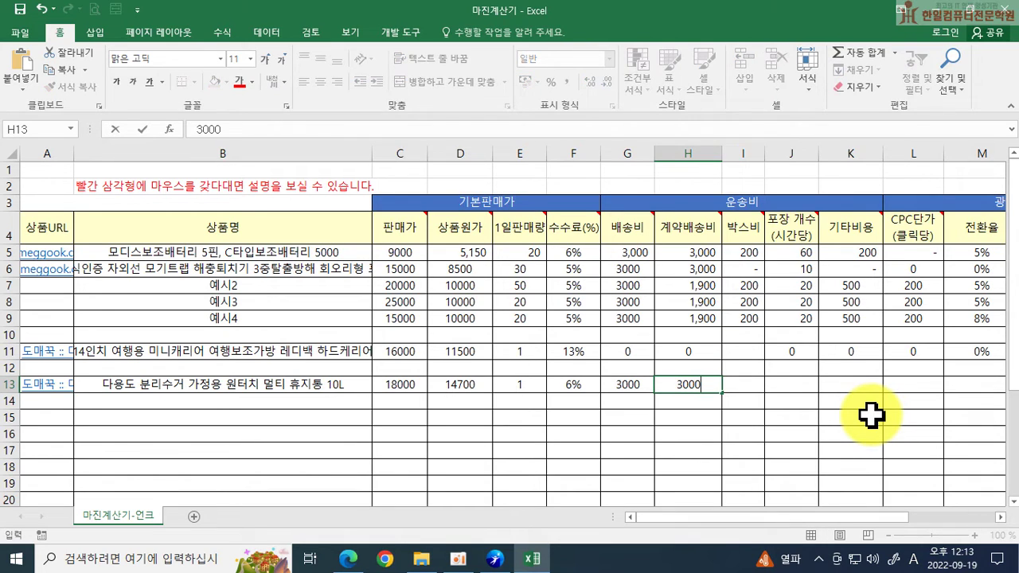
Enter 0 for the trash can's 박스비, 포장 개수, 기타비용 and CPC단가 in I13 through L13.
{"action": "left_click", "coordinate": [743, 385]}
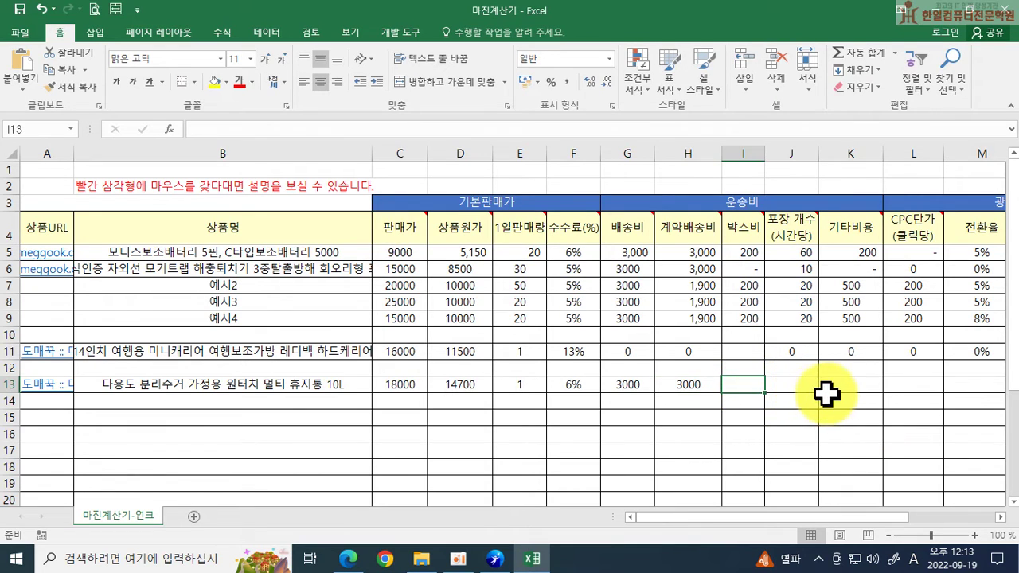
{"action": "type", "text": "0"}
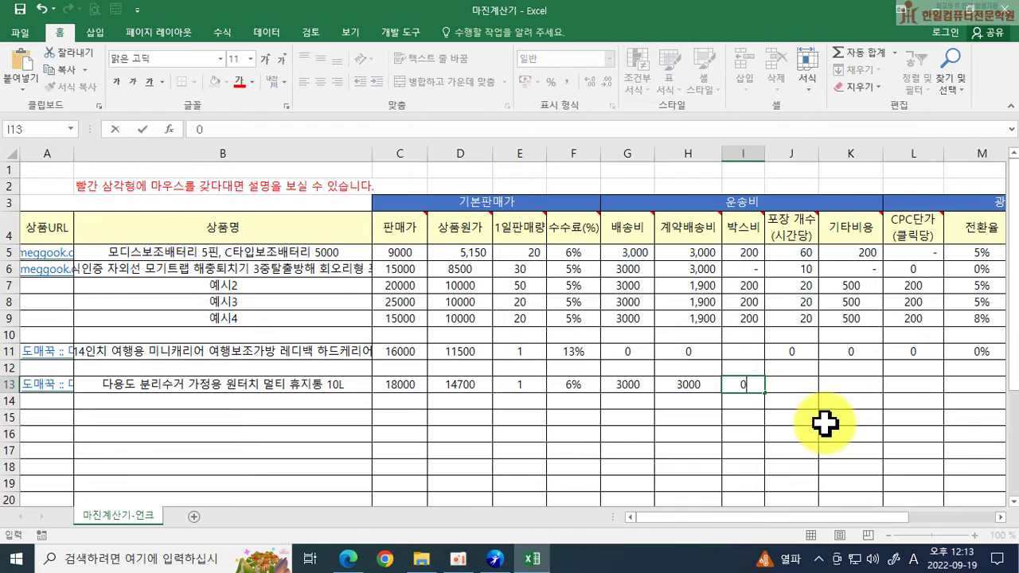
{"action": "key", "text": "Tab"}
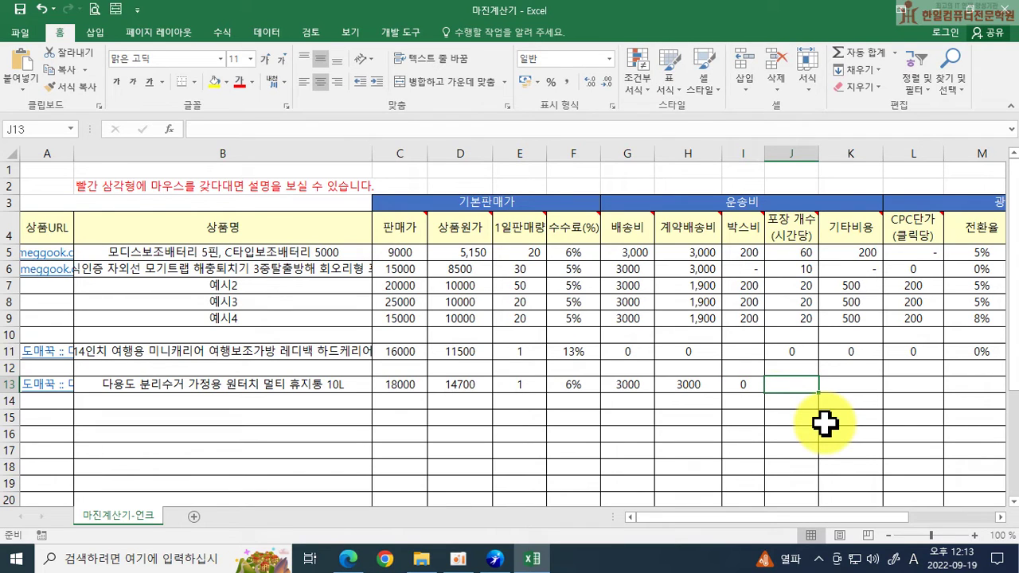
{"action": "type", "text": "0"}
{"action": "key", "text": "Tab"}
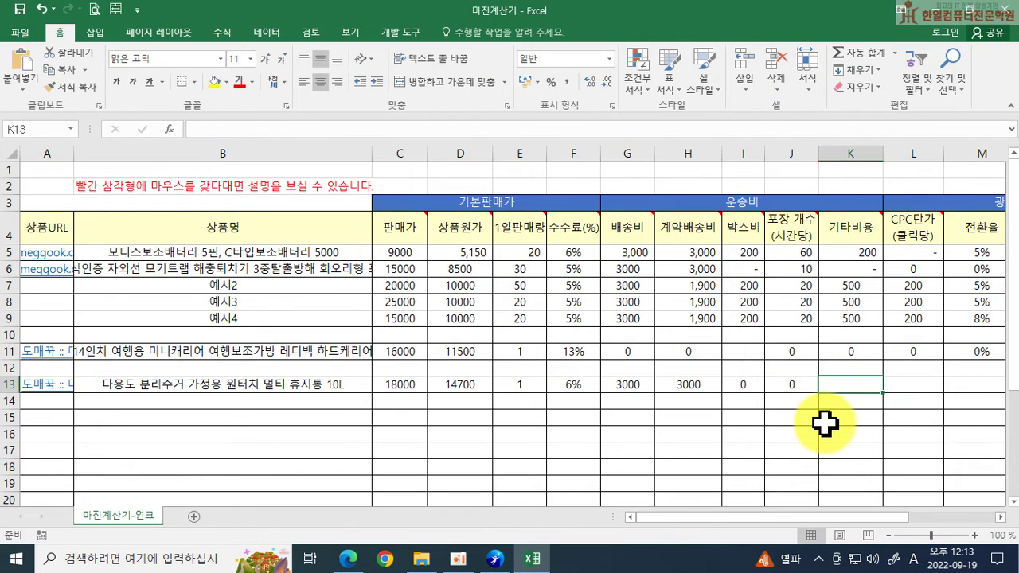
{"action": "type", "text": "0"}
{"action": "key", "text": "Tab"}
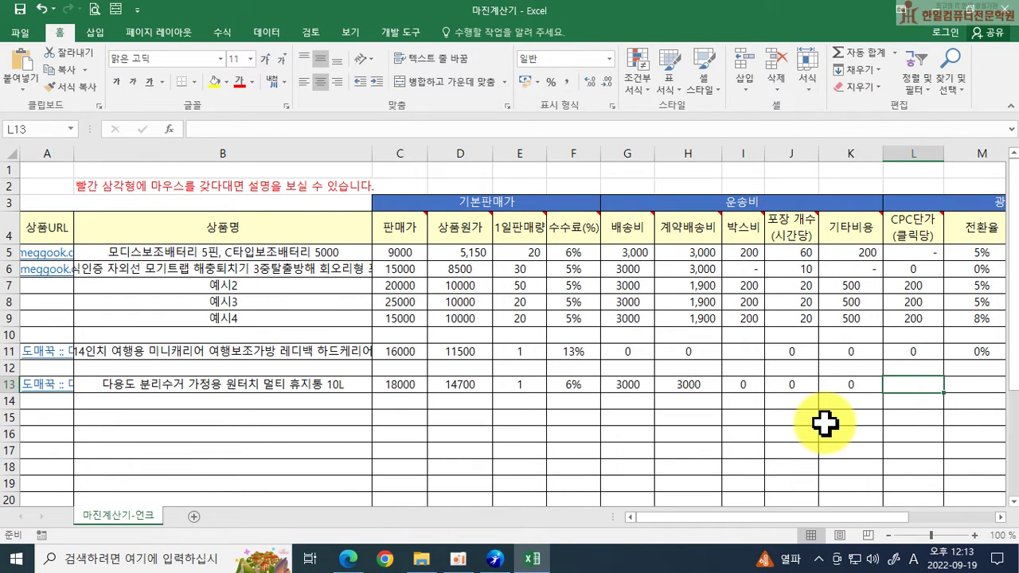
{"action": "type", "text": "0"}
{"action": "key", "text": "Tab"}
Examine the calculated cells of row 13 from 전환당비용 through 순이익(1건) and their formulas.
{"action": "key", "text": "Tab"}
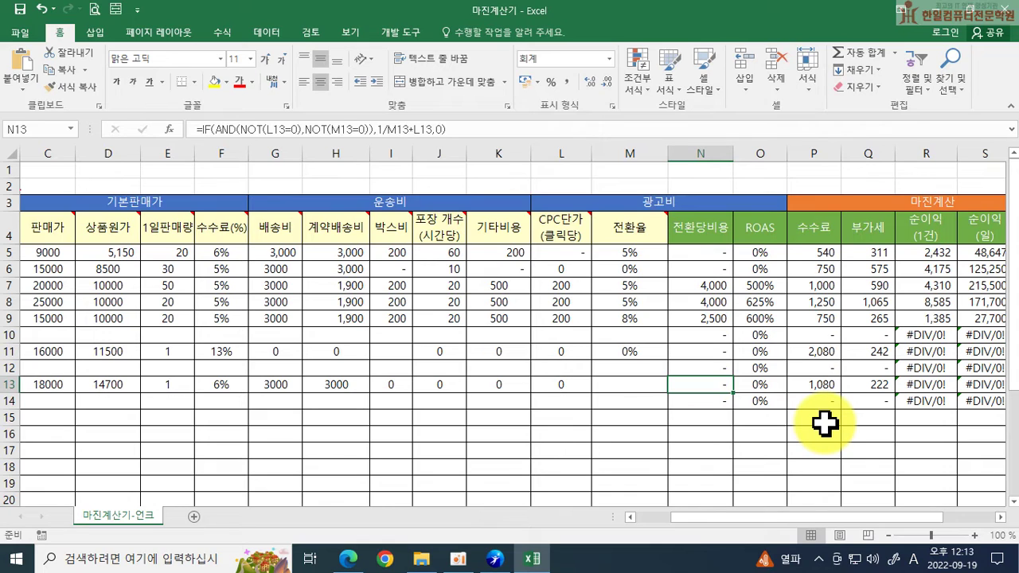
{"action": "key", "text": "Tab"}
{"action": "key", "text": "Tab"}
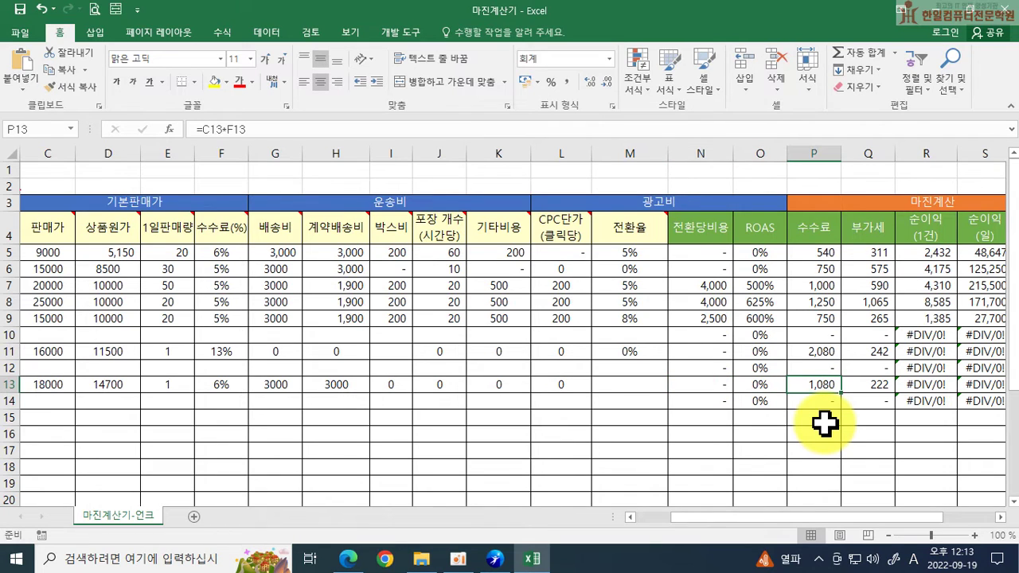
{"action": "key", "text": "Tab"}
{"action": "key", "text": "Tab"}
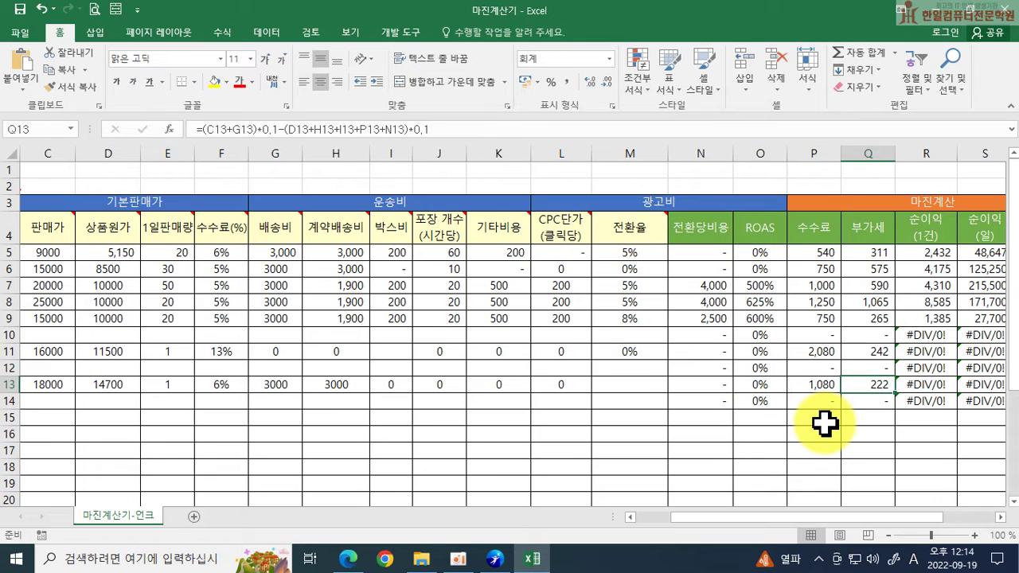
{"action": "key", "text": "Left"}
{"action": "key", "text": "Left"}
{"action": "key", "text": "Right"}
{"action": "key", "text": "Right"}
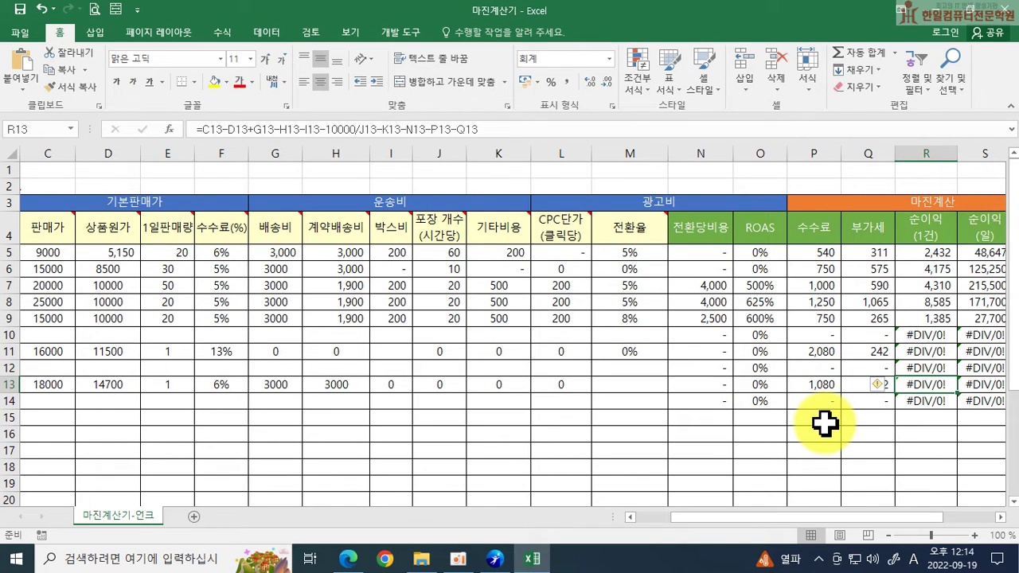
Fill the 순이익(1건) formula from R9 down through R14.
{"action": "left_click", "coordinate": [940, 318]}
{"action": "left_click_drag", "start_coordinate": [957, 327], "coordinate": [933, 402]}
{"action": "left_click", "coordinate": [617, 401]}
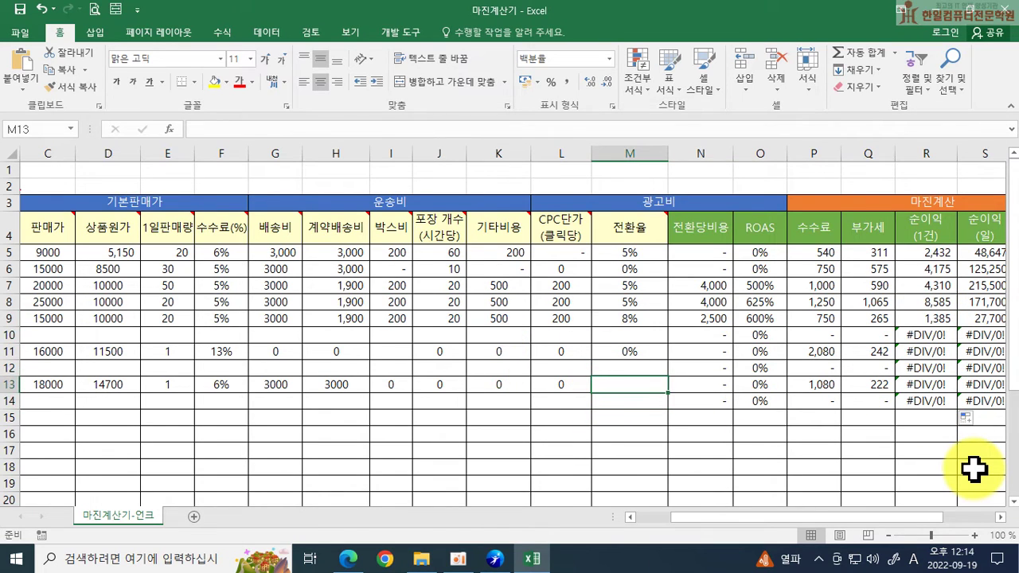
Examine the 광고비 and 마진계산 formulas of row 13 and compare them with the completed example rows above.
{"action": "key", "text": "Left"}
{"action": "key", "text": "Left"}
{"action": "key", "text": "Right"}
{"action": "key", "text": "Right"}
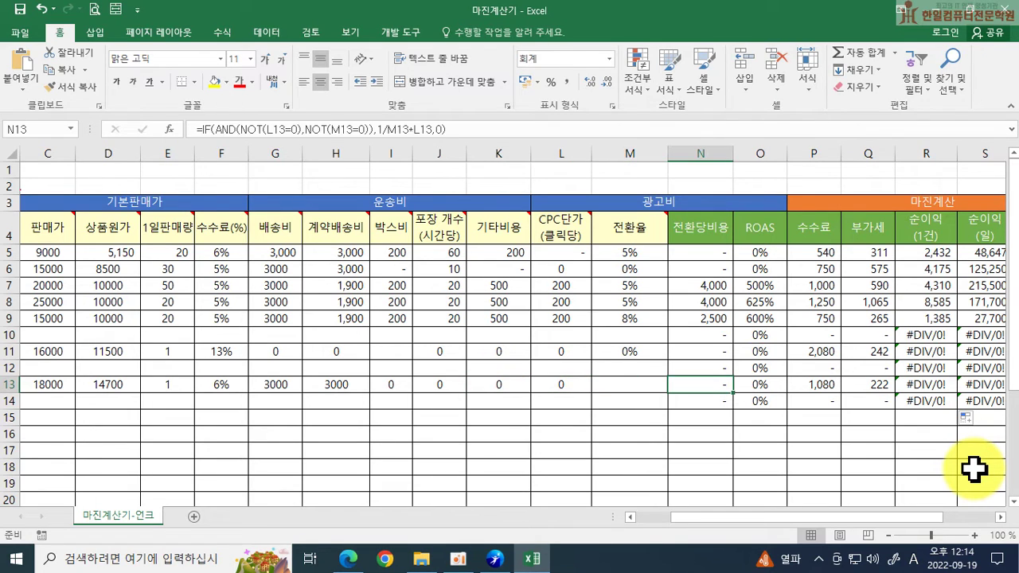
{"action": "key", "text": "Right"}
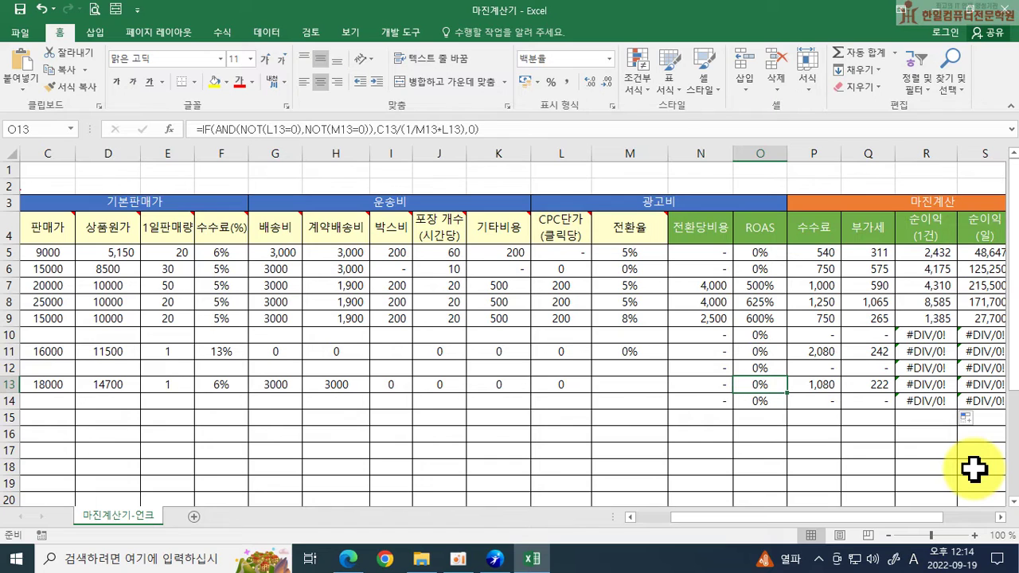
{"action": "key", "text": "Right"}
{"action": "key", "text": "Right"}
{"action": "key", "text": "Right"}
{"action": "key", "text": "Right"}
{"action": "key", "text": "Right"}
{"action": "key", "text": "Right"}
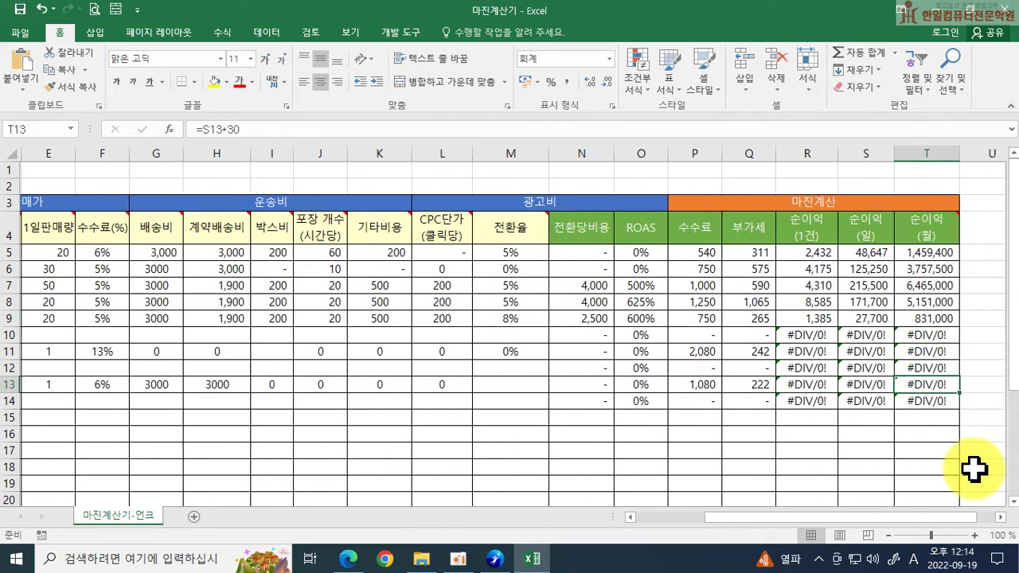
{"action": "key", "text": "Left"}
{"action": "key", "text": "Up"}
{"action": "key", "text": "Up"}
{"action": "key", "text": "Left"}
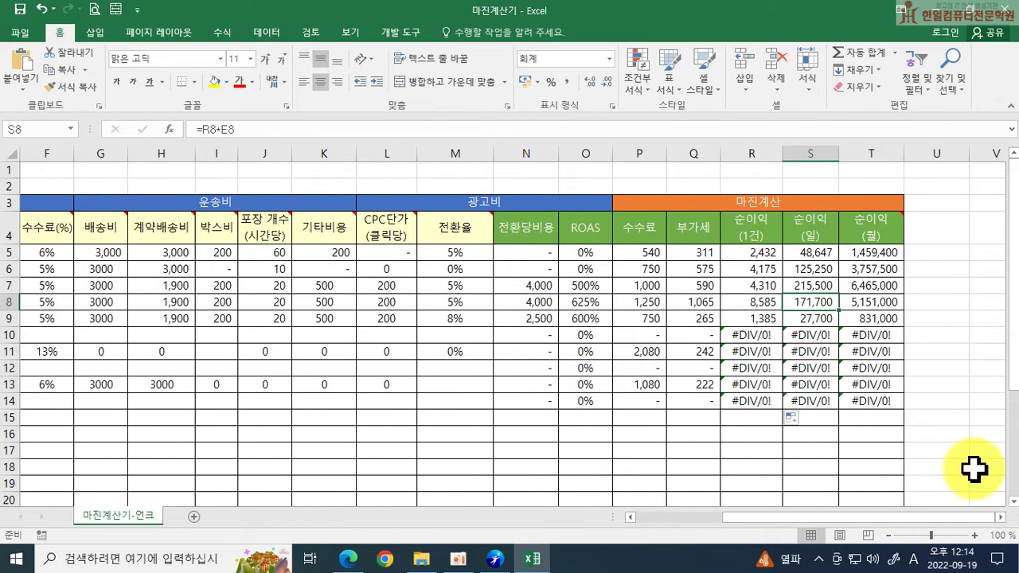
{"action": "key", "text": "Left"}
{"action": "key", "text": "Left"}
{"action": "key", "text": "Left"}
{"action": "key", "text": "Up"}
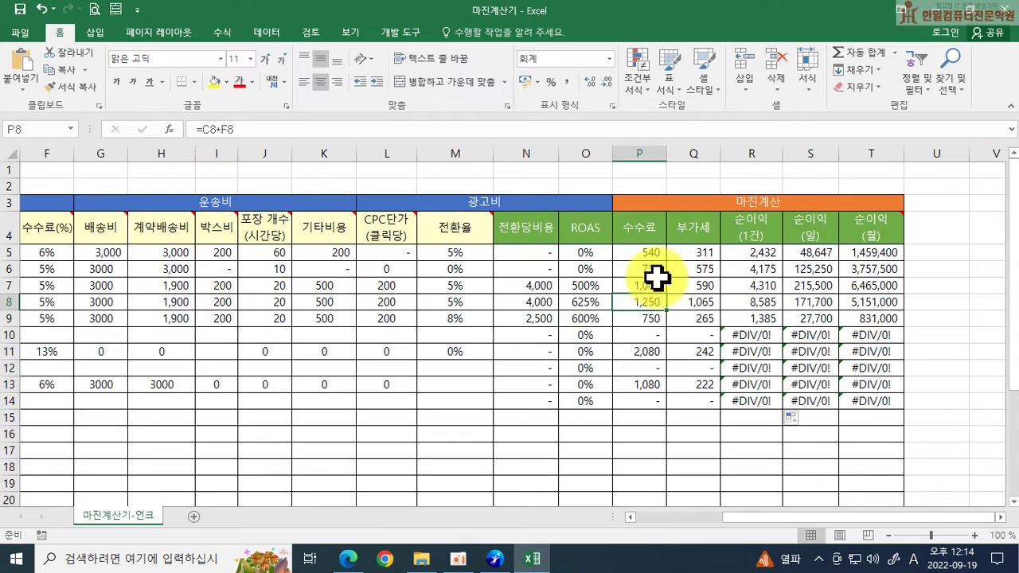
{"action": "left_click", "coordinate": [387, 270]}
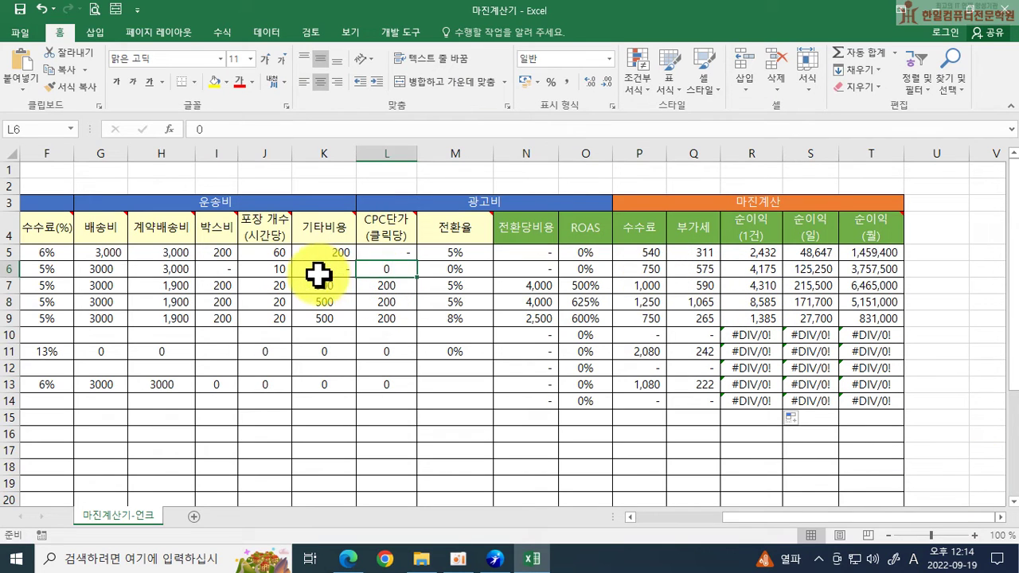
Enter 0 as the mini carrier's 박스비 in I11.
{"action": "left_click", "coordinate": [219, 352]}
{"action": "type", "text": "1"}
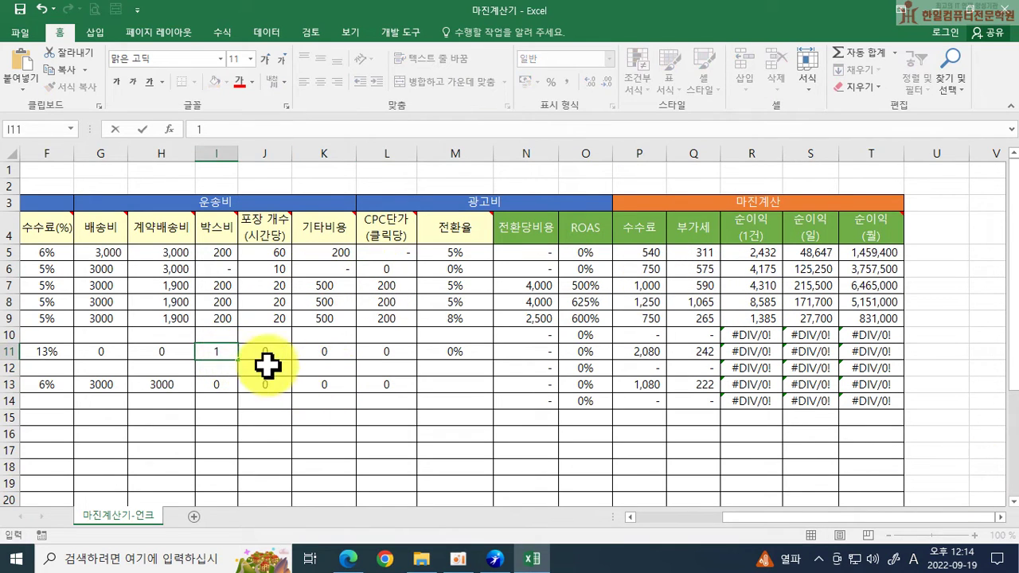
{"action": "left_click", "coordinate": [430, 391]}
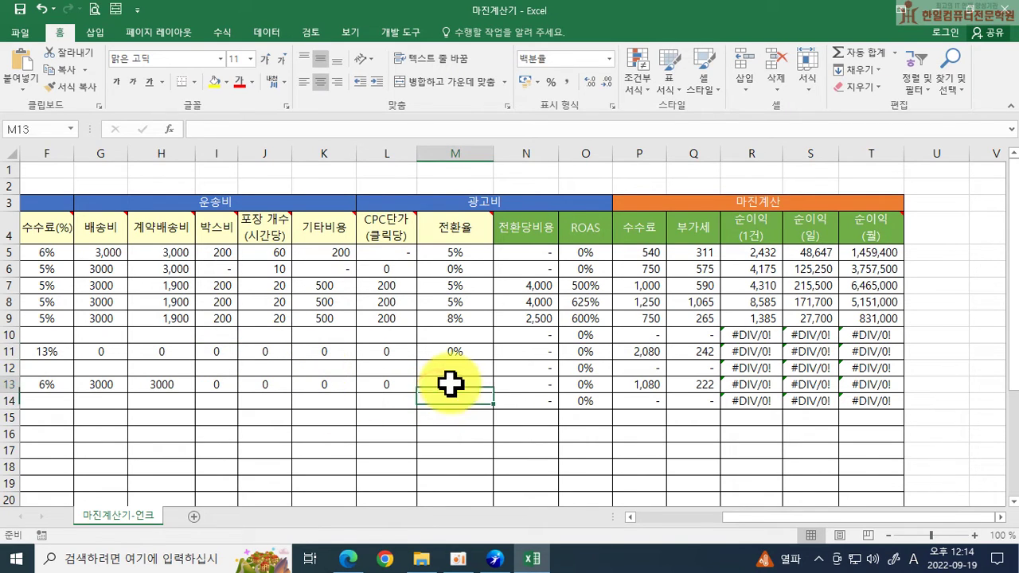
Inspect the 순이익(1건) formula in R13 and the cells it references without changing it.
{"action": "left_click", "coordinate": [467, 251]}
{"action": "left_click", "coordinate": [625, 400]}
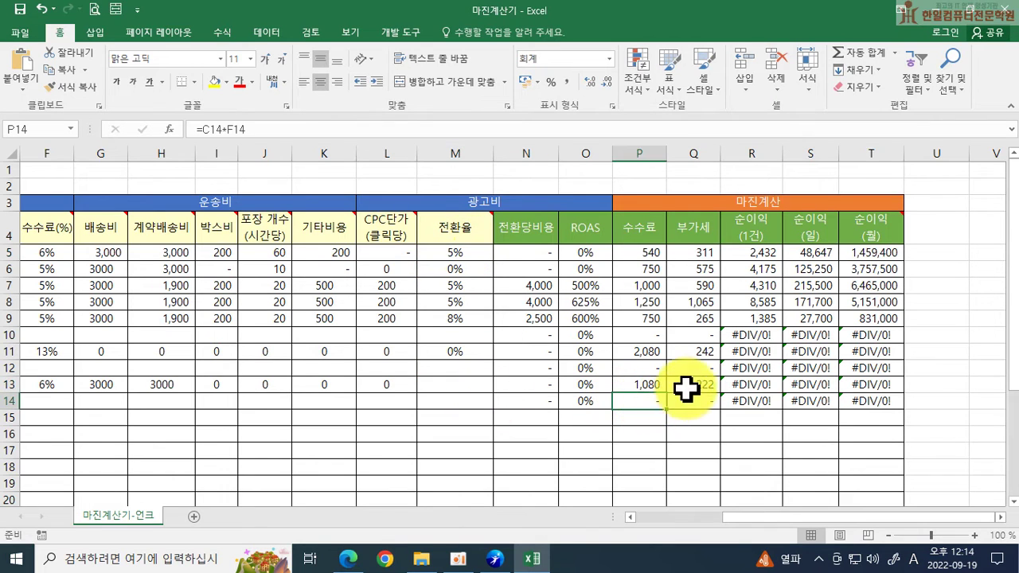
{"action": "left_click", "coordinate": [747, 383]}
{"action": "double_click", "coordinate": [746, 384]}
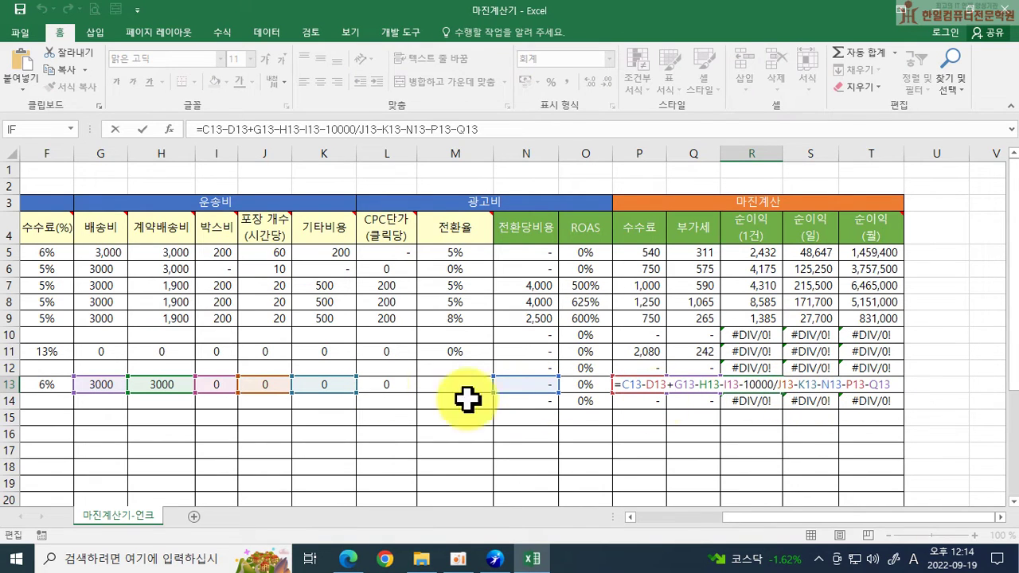
{"action": "key", "text": "Escape"}
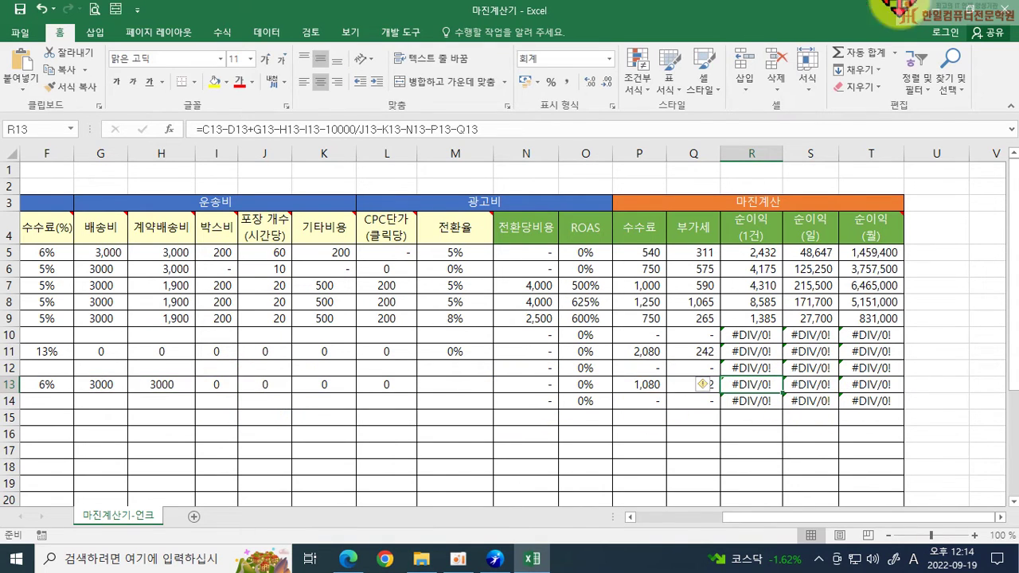
Close the 마진계산기 workbook and check the 멀티휴지통 folder's saved images in File Explorer.
{"action": "left_click", "coordinate": [1005, 16]}
{"action": "left_click", "coordinate": [642, 362]}
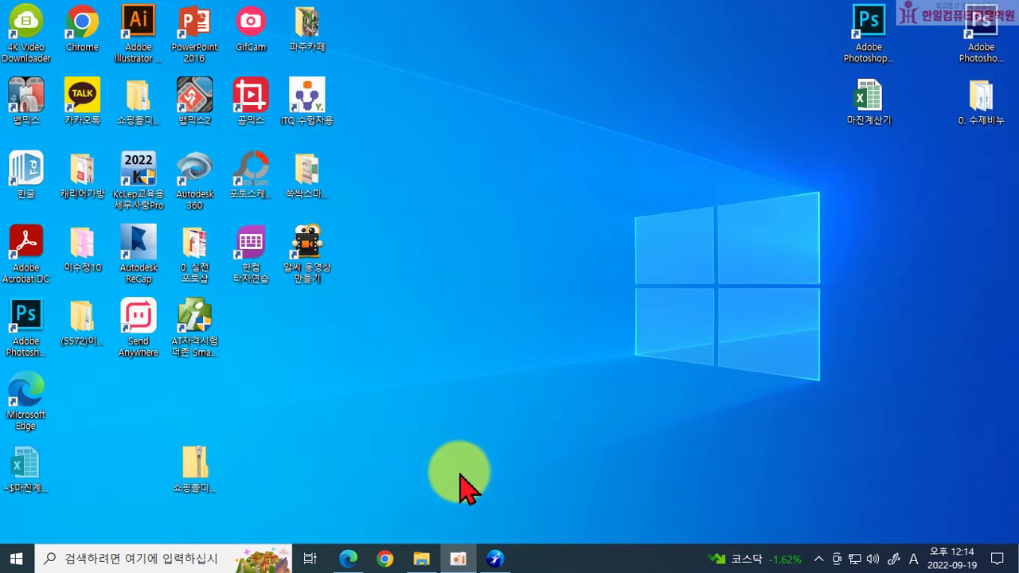
{"action": "left_click", "coordinate": [421, 557]}
{"action": "left_click_drag", "start_coordinate": [269, 327], "coordinate": [651, 137]}
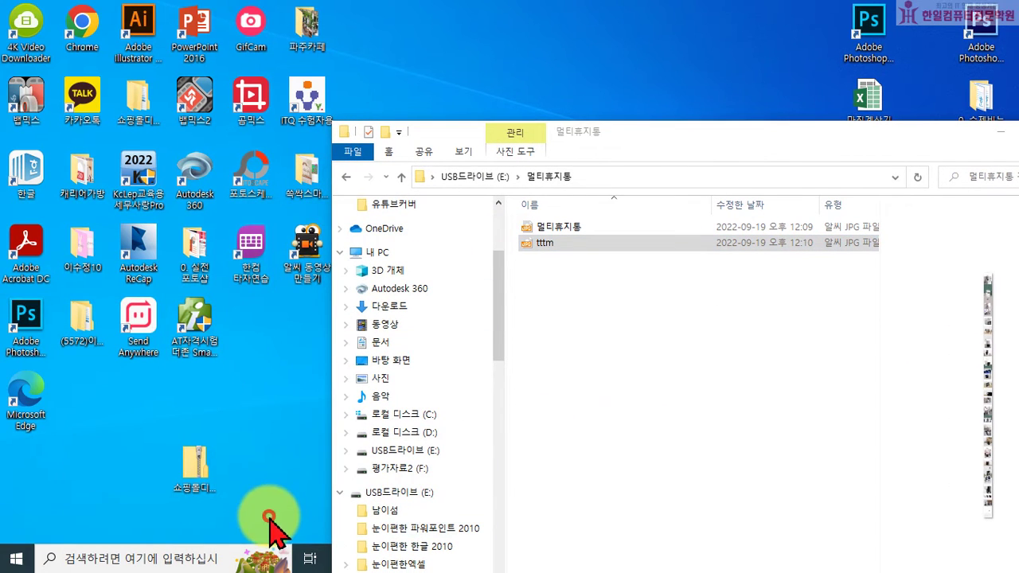
{"action": "left_click_drag", "start_coordinate": [895, 131], "coordinate": [770, 206]}
{"action": "left_click", "coordinate": [874, 208]}
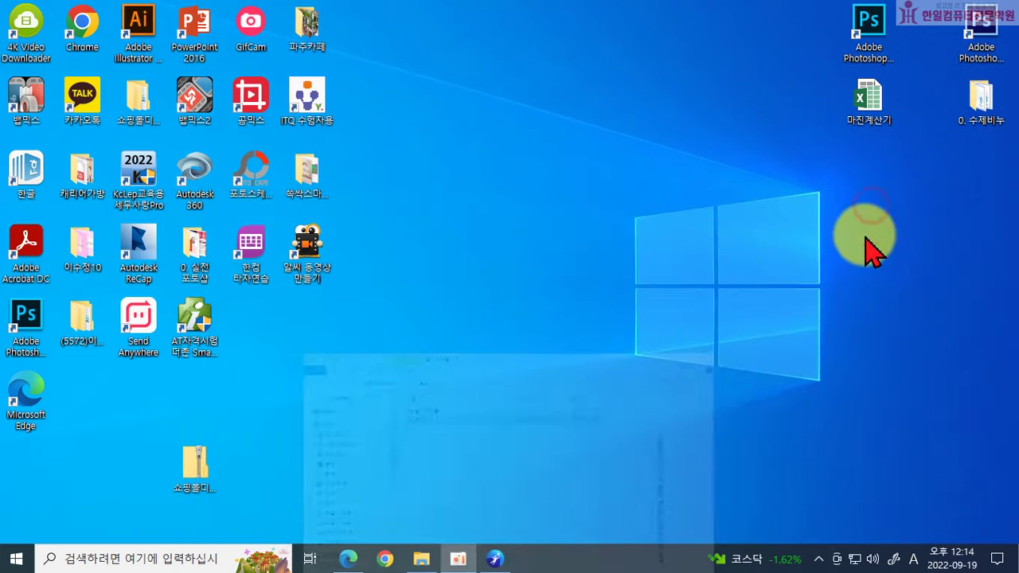
In File Explorer, open the 평가자료 folder on the 평가자료2 (F:) drive.
{"action": "left_click", "coordinate": [421, 559]}
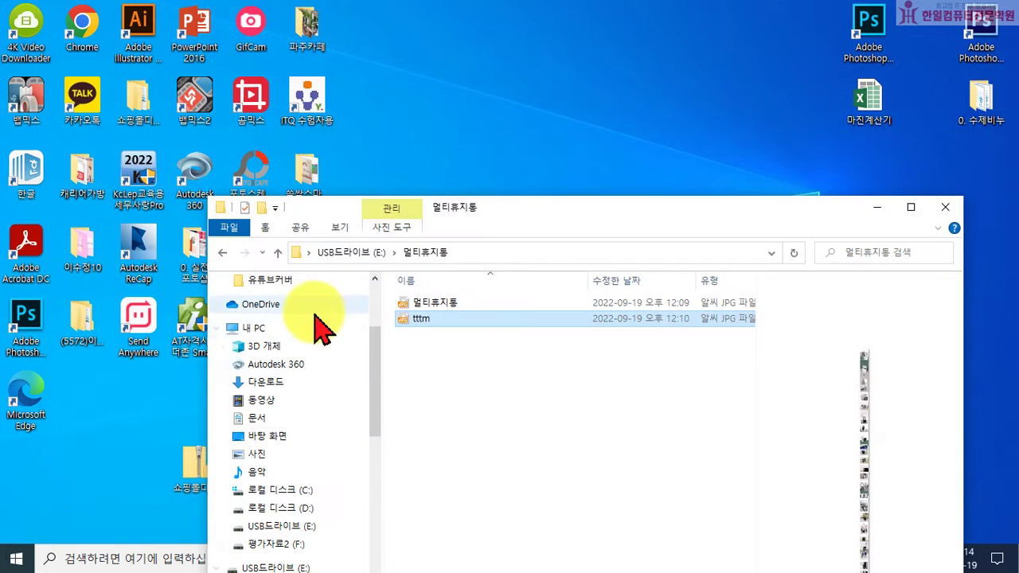
{"action": "scroll", "coordinate": [295, 446], "scroll_direction": "down", "scroll_amount": 2}
{"action": "left_click", "coordinate": [270, 460]}
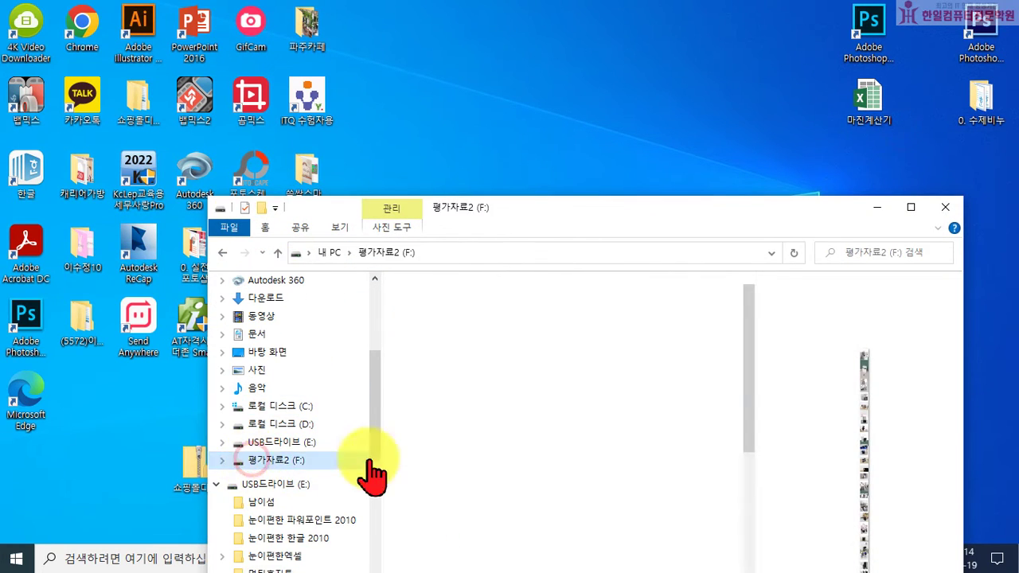
{"action": "scroll", "coordinate": [460, 366], "scroll_direction": "down", "scroll_amount": 3}
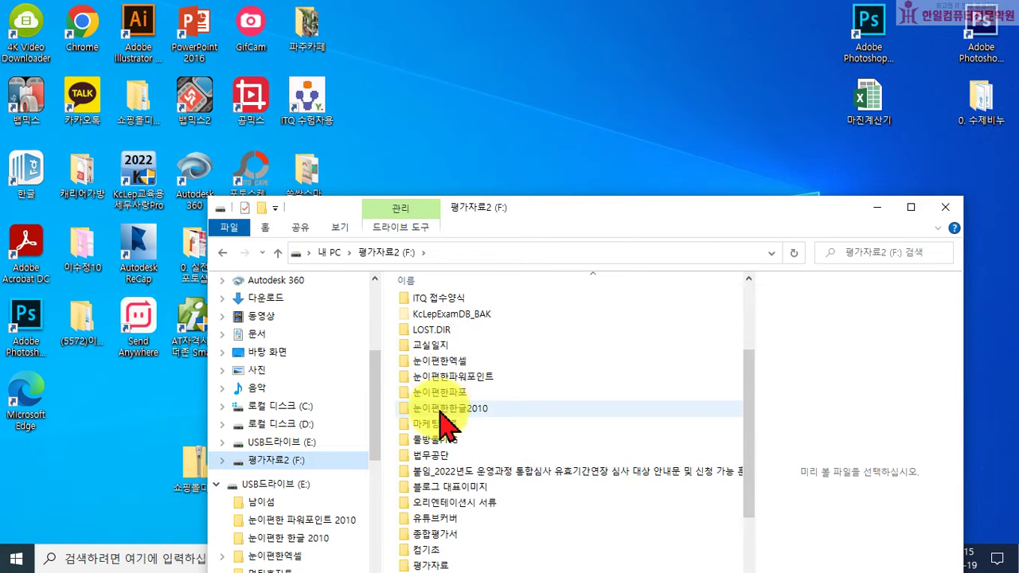
{"action": "scroll", "coordinate": [438, 398], "scroll_direction": "down", "scroll_amount": 1}
{"action": "scroll", "coordinate": [435, 424], "scroll_direction": "down", "scroll_amount": 3}
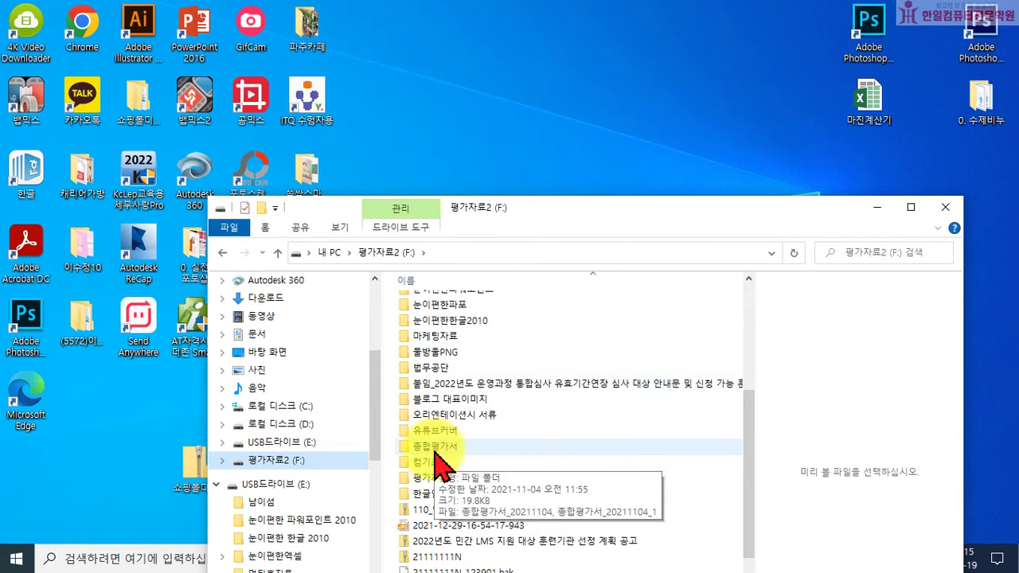
{"action": "left_click", "coordinate": [421, 477]}
{"action": "double_click", "coordinate": [421, 480]}
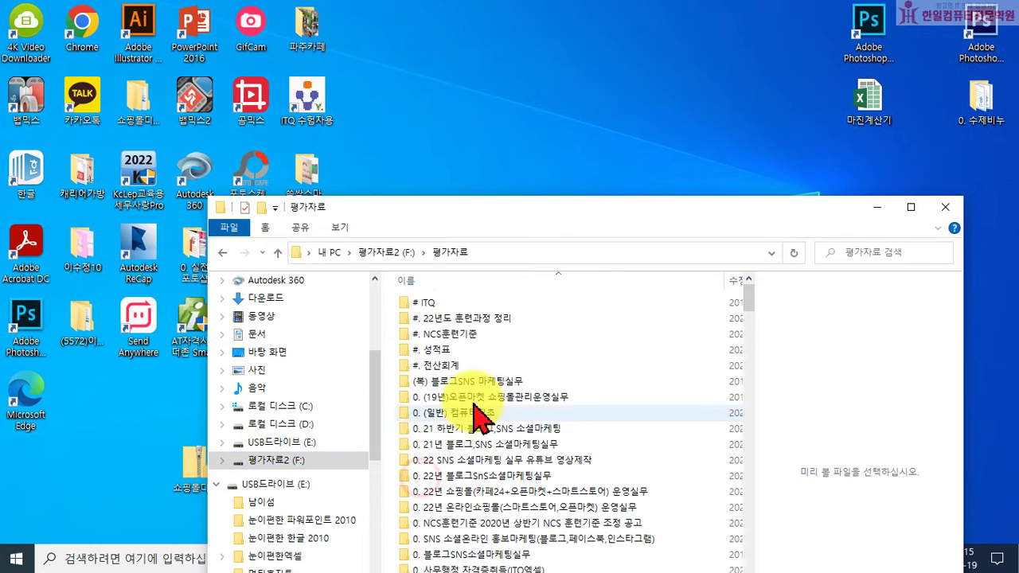
Open the 강의 PPT folder inside 0. 22년 온라인쇼핑몰(스마트스토어,오픈마켓) 운영실무.
{"action": "scroll", "coordinate": [478, 398], "scroll_direction": "down", "scroll_amount": 2}
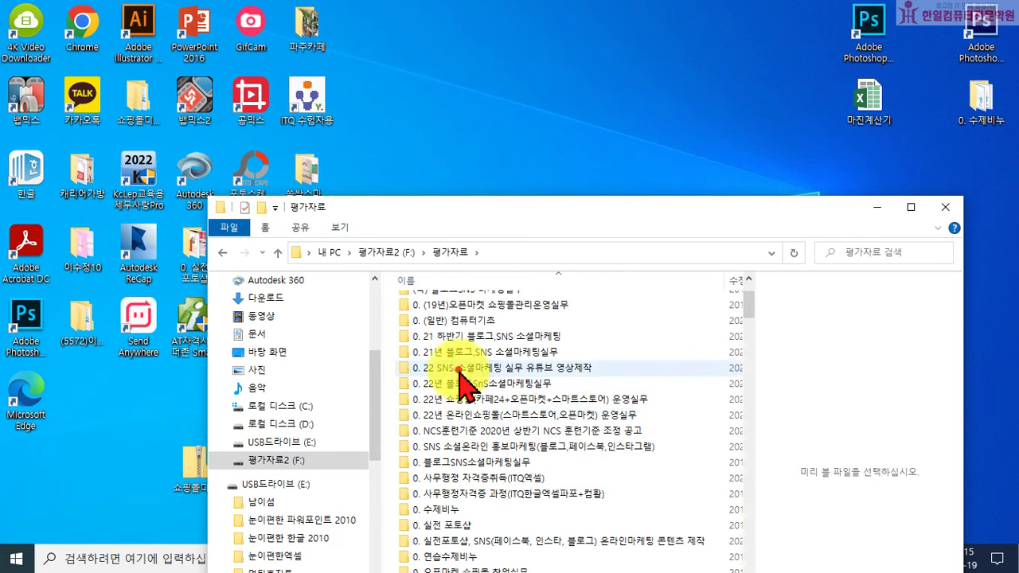
{"action": "left_click", "coordinate": [461, 399]}
{"action": "left_click", "coordinate": [469, 430]}
{"action": "left_click", "coordinate": [470, 415]}
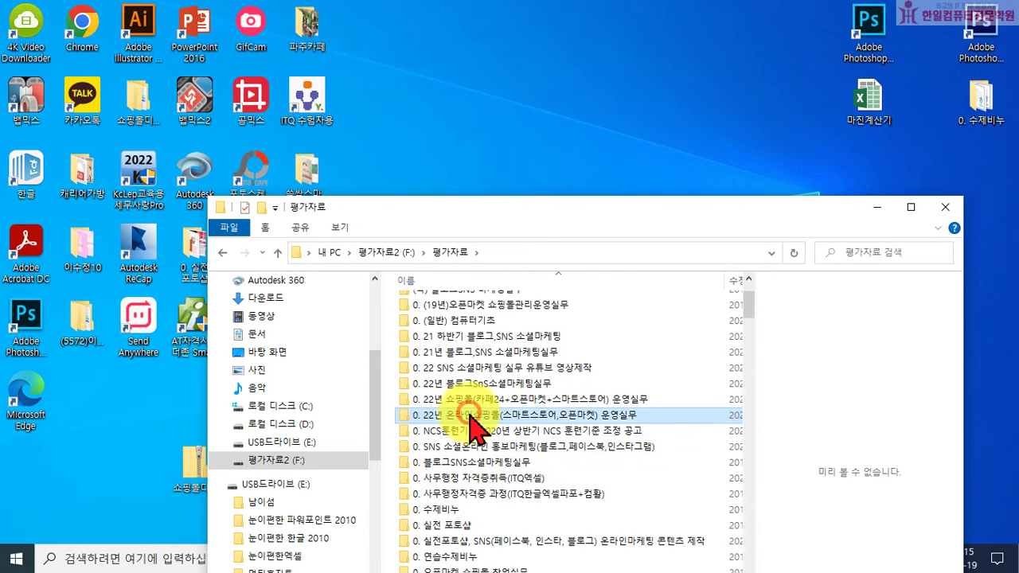
{"action": "double_click", "coordinate": [470, 415]}
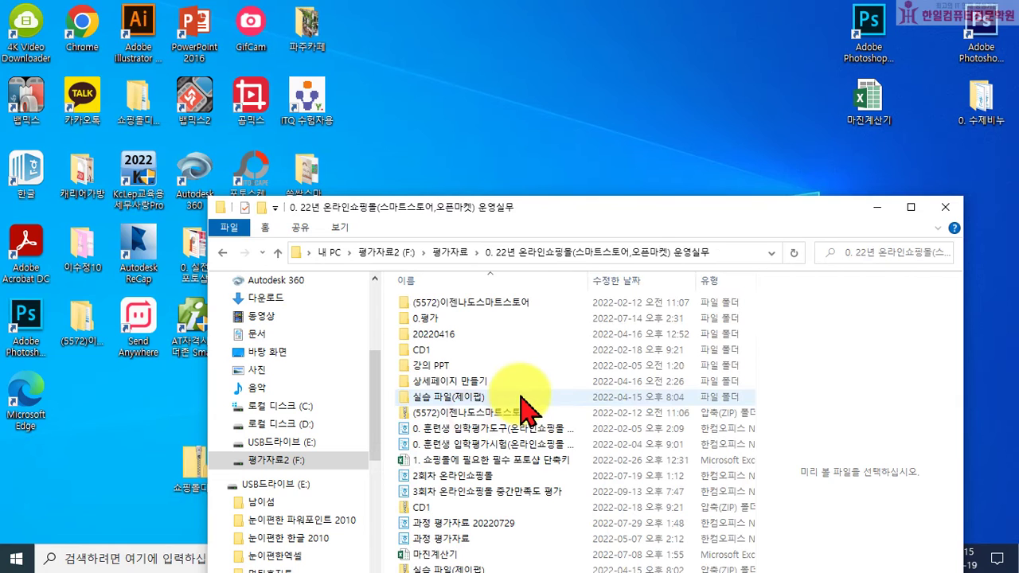
{"action": "double_click", "coordinate": [417, 366]}
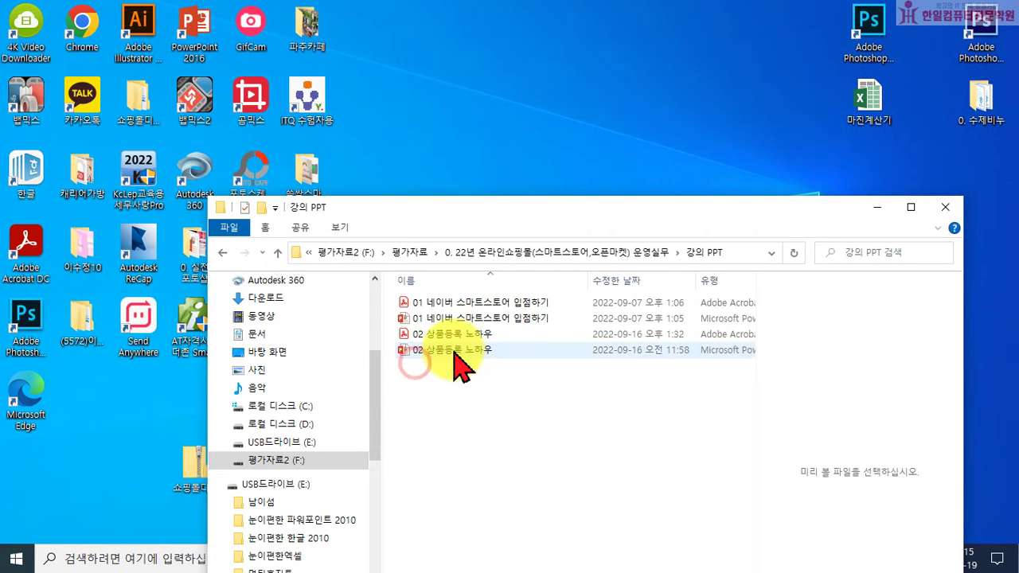
Open the 02 상품등록 노하우 presentation in PowerPoint, decline choosing default file types, and go to slide 14 on 판매가 책정.
{"action": "left_click", "coordinate": [445, 352]}
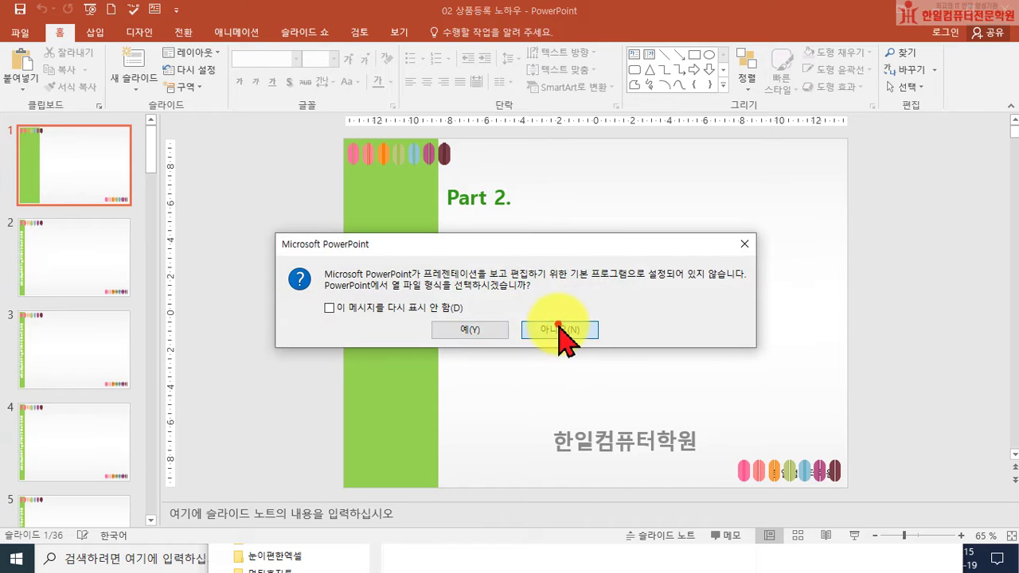
{"action": "left_click", "coordinate": [557, 327]}
{"action": "scroll", "coordinate": [84, 402], "scroll_direction": "down", "scroll_amount": 11}
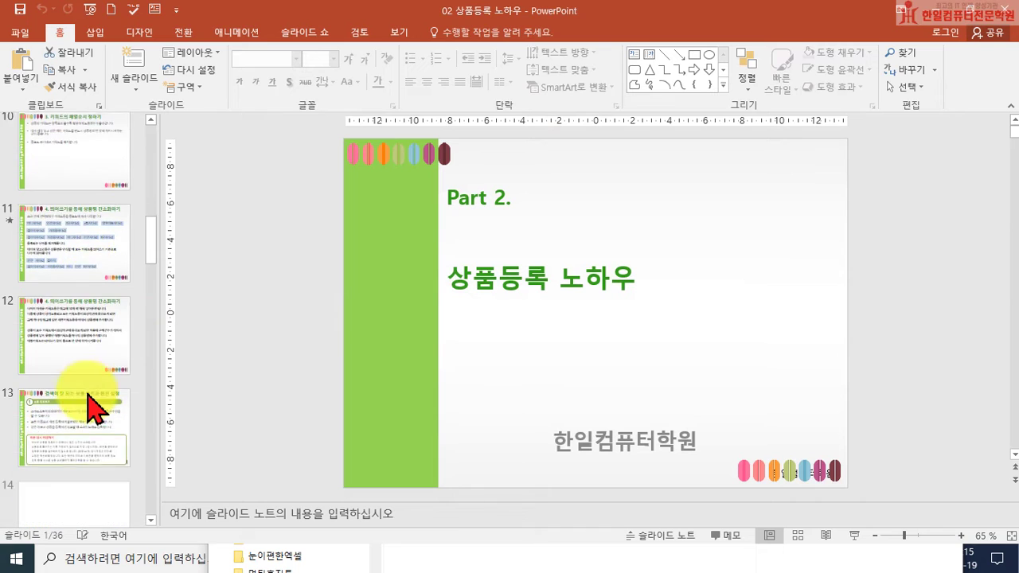
{"action": "scroll", "coordinate": [84, 413], "scroll_direction": "down", "scroll_amount": 2}
{"action": "left_click", "coordinate": [32, 205]}
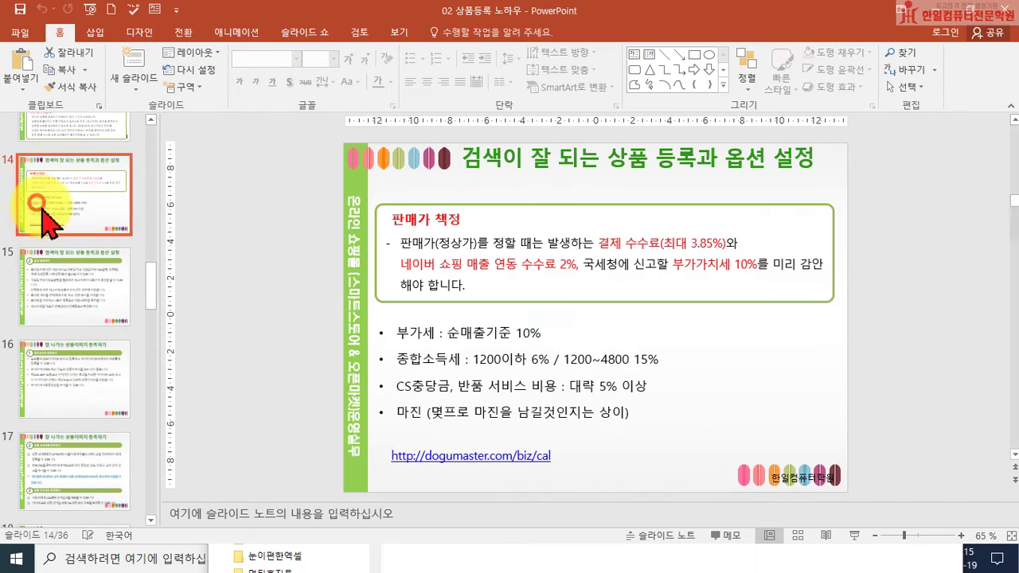
{"action": "right_click", "coordinate": [451, 454]}
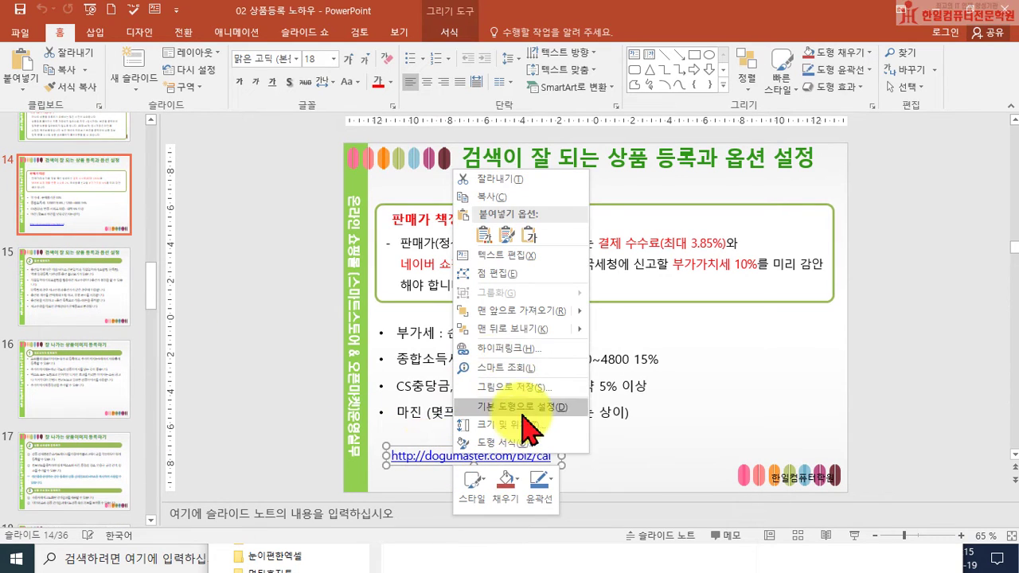
{"action": "left_click", "coordinate": [514, 347]}
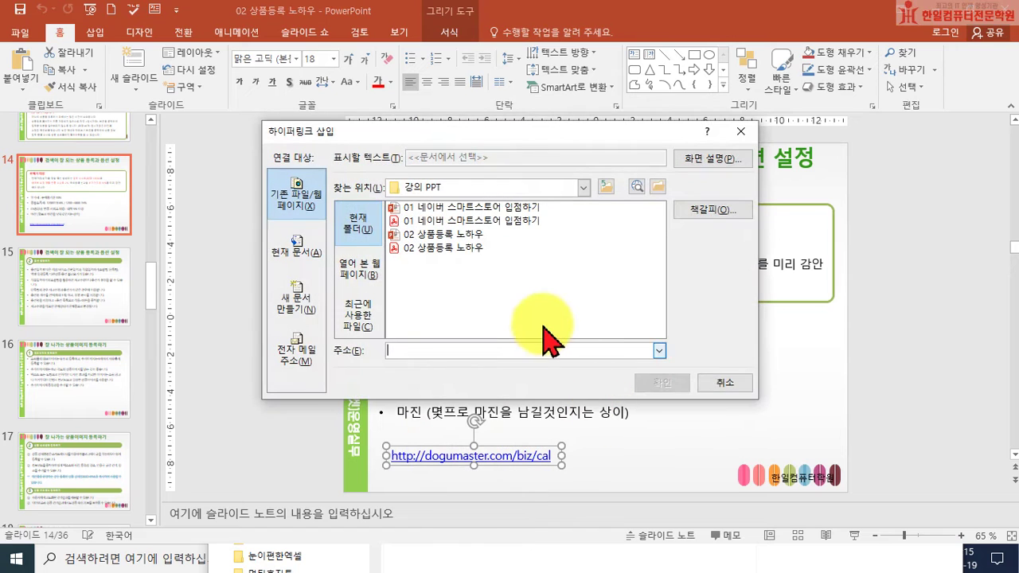
{"action": "left_click", "coordinate": [718, 383]}
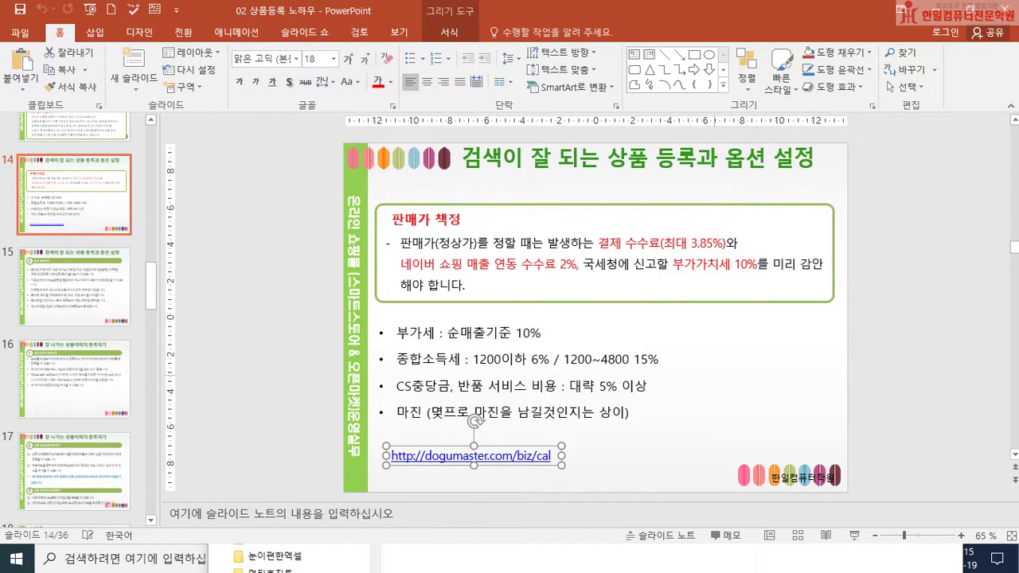
Open slide 14's dogumaster.com/biz/cal link from the slideshow and enter 상품명 휴지통, 매입가 17700 and 판매가 25000.
{"action": "key", "text": "shift+F5"}
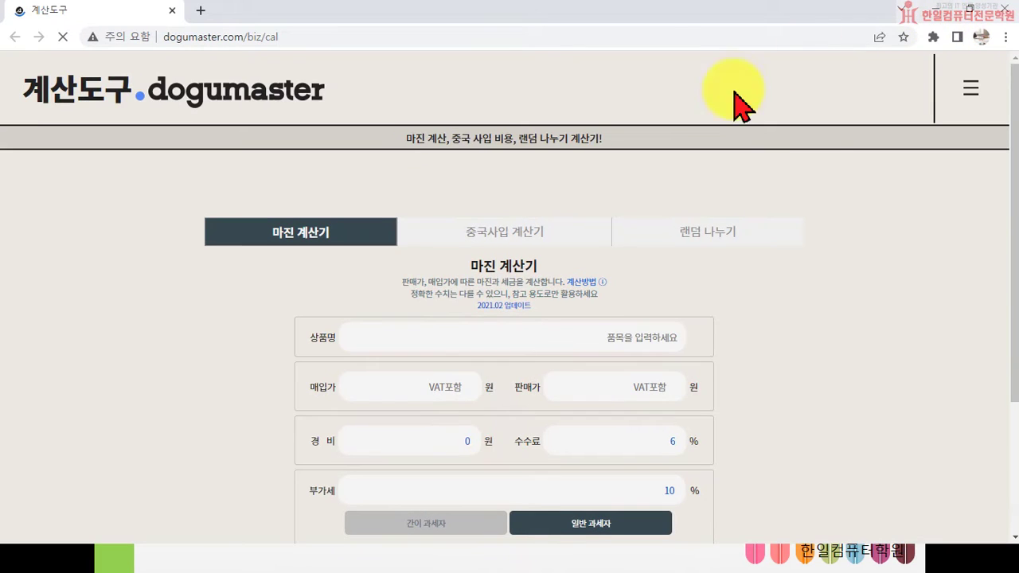
{"action": "left_click", "coordinate": [485, 341]}
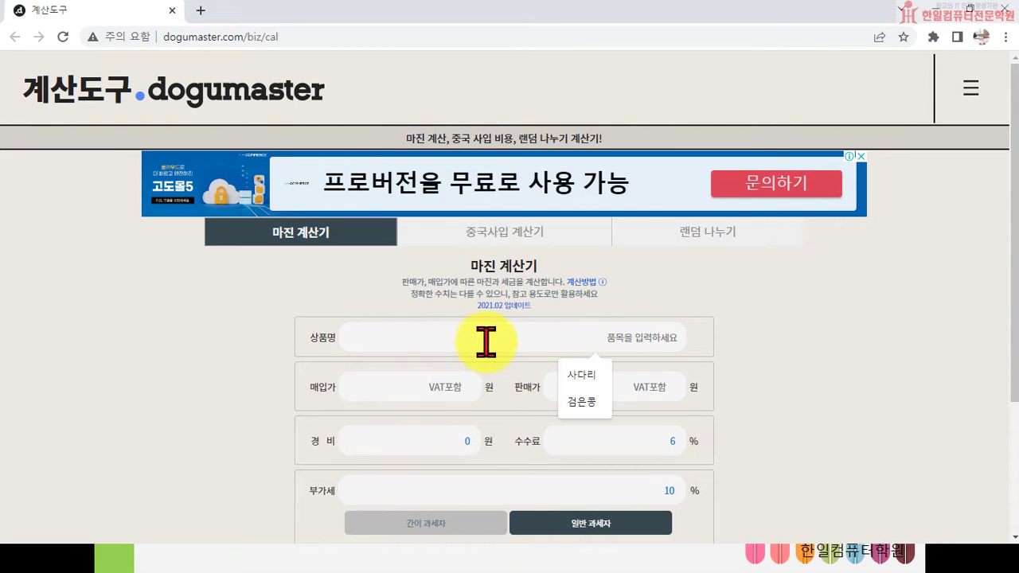
{"action": "type", "text": "gb"}
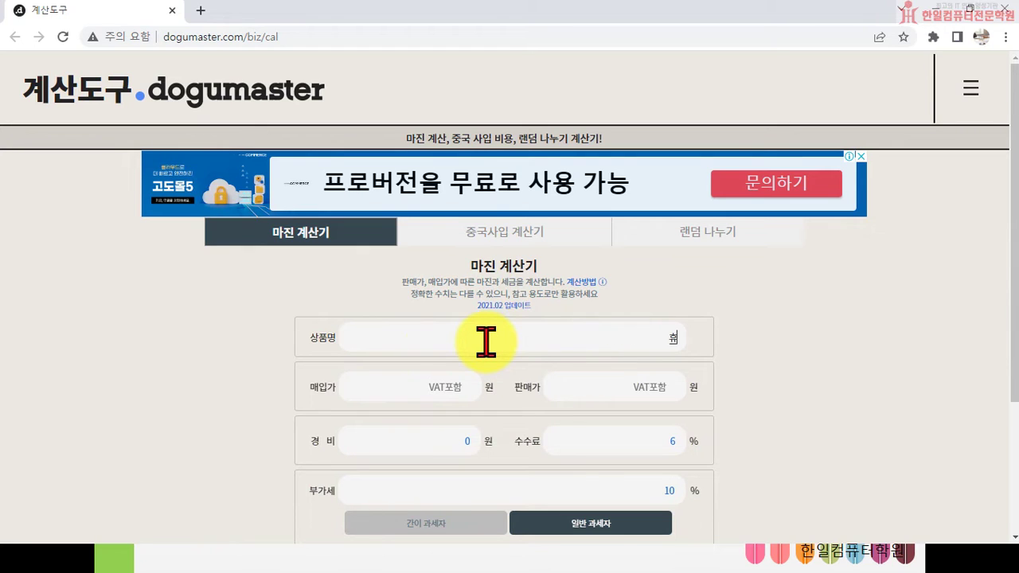
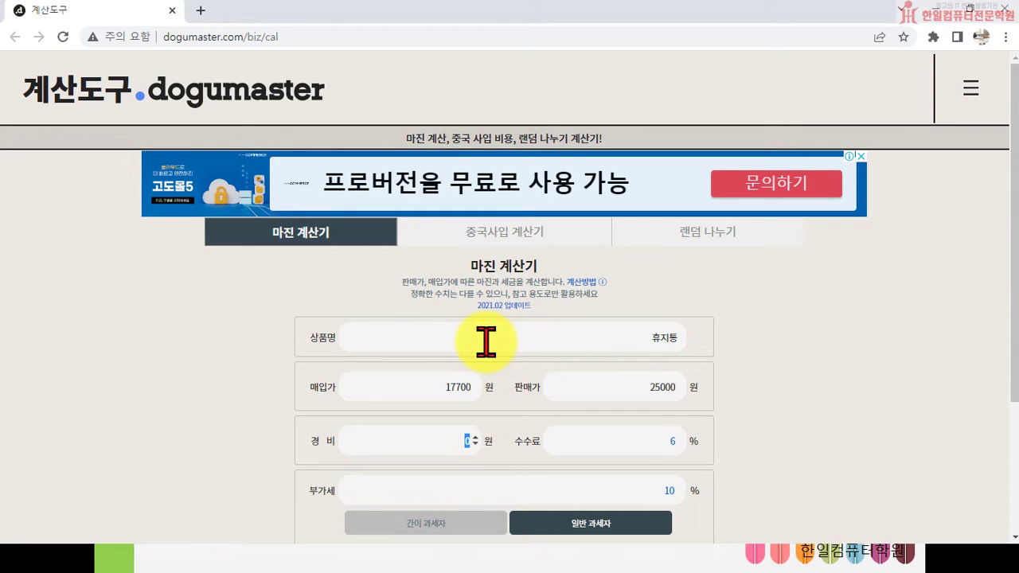
Set 부가세 to 간이 과세자 and 종소세 to the 1,200만 bracket, calculate the margin and review the result row.
{"action": "scroll", "coordinate": [673, 483], "scroll_direction": "down", "scroll_amount": 2}
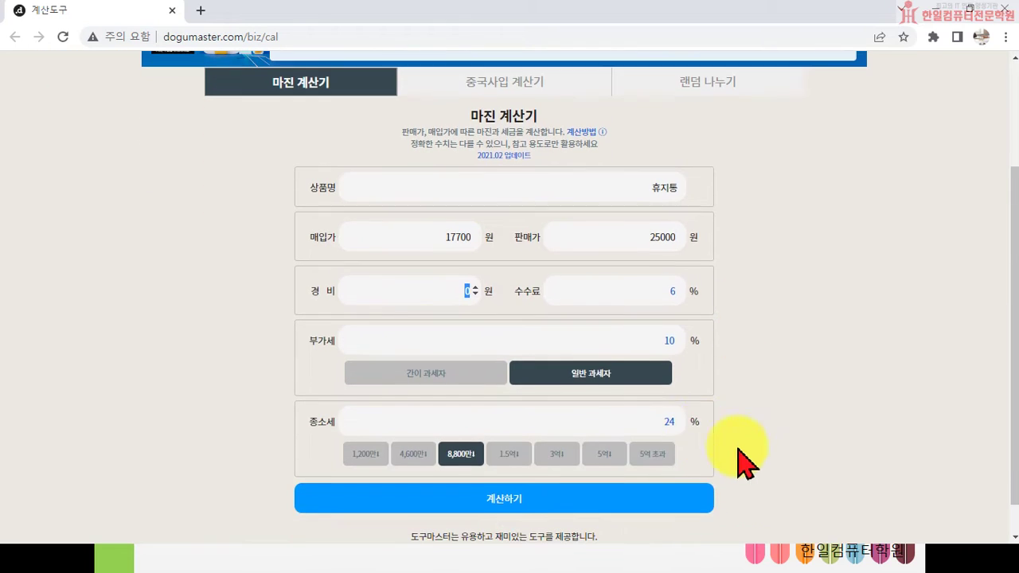
{"action": "left_click", "coordinate": [407, 378]}
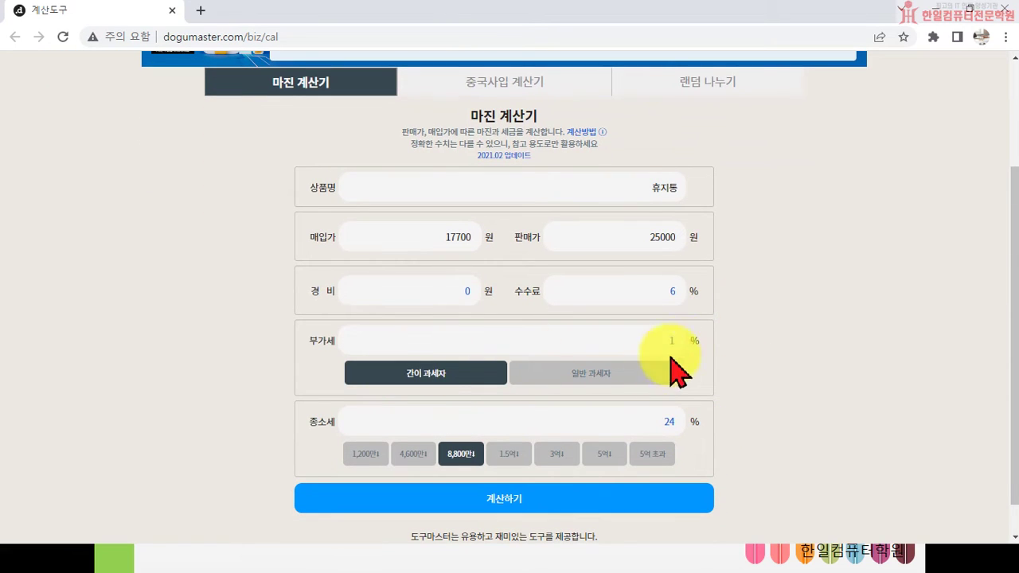
{"action": "left_click", "coordinate": [360, 454]}
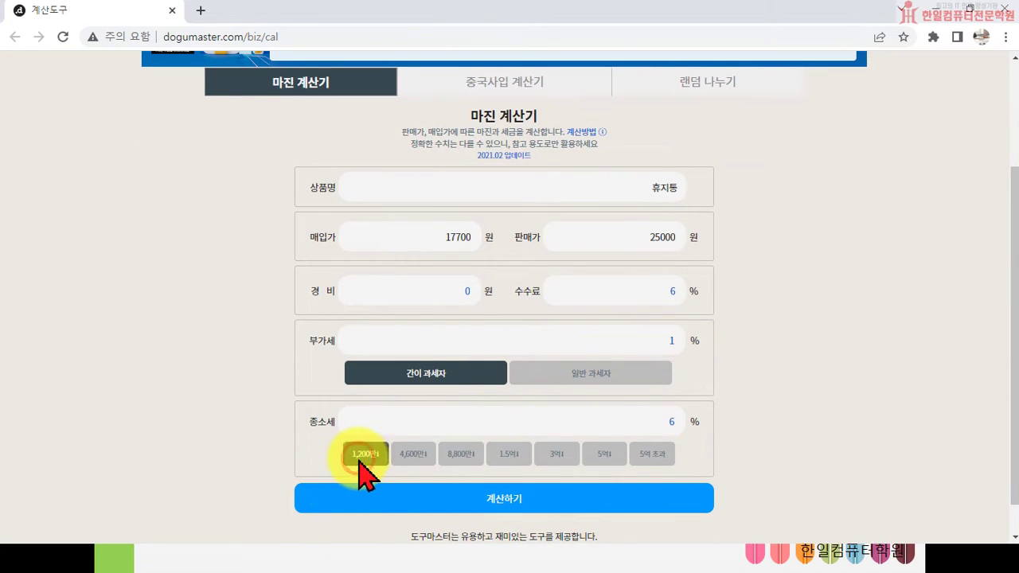
{"action": "scroll", "coordinate": [406, 460], "scroll_direction": "down", "scroll_amount": 1}
{"action": "left_click", "coordinate": [495, 460]}
{"action": "scroll", "coordinate": [596, 398], "scroll_direction": "down", "scroll_amount": 1}
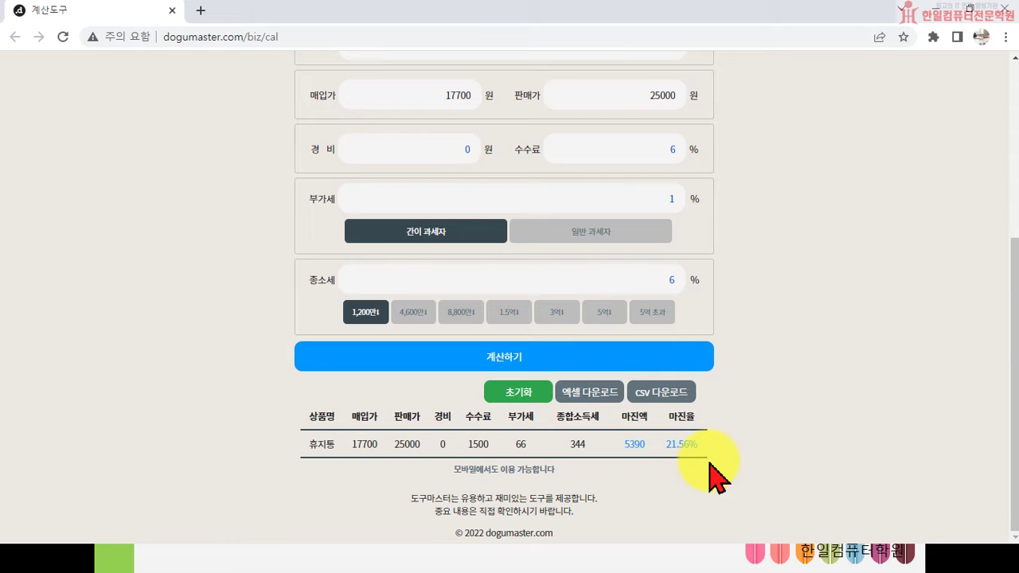
{"action": "scroll", "coordinate": [708, 358], "scroll_direction": "up", "scroll_amount": 3}
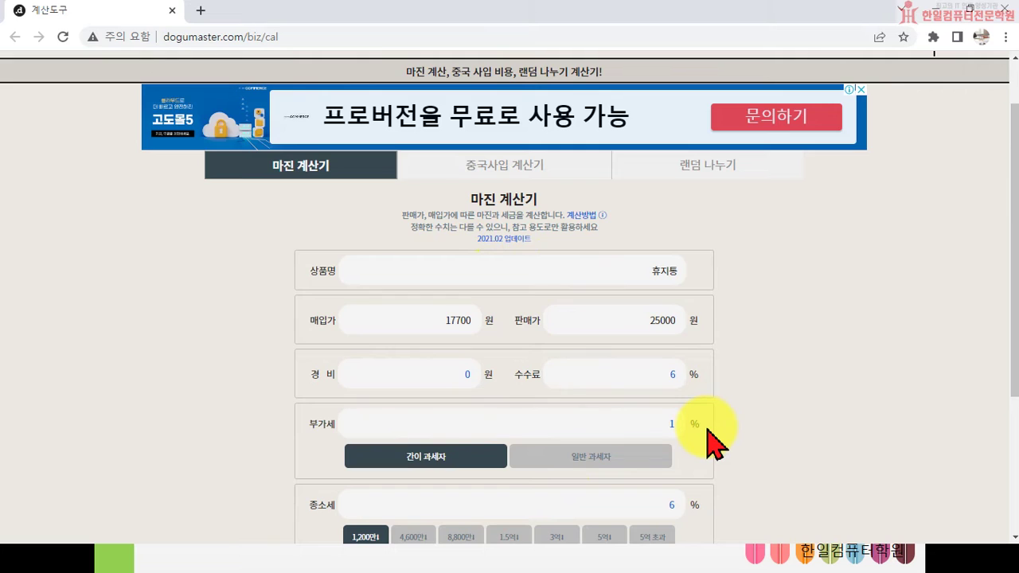
{"action": "scroll", "coordinate": [708, 434], "scroll_direction": "down", "scroll_amount": 2}
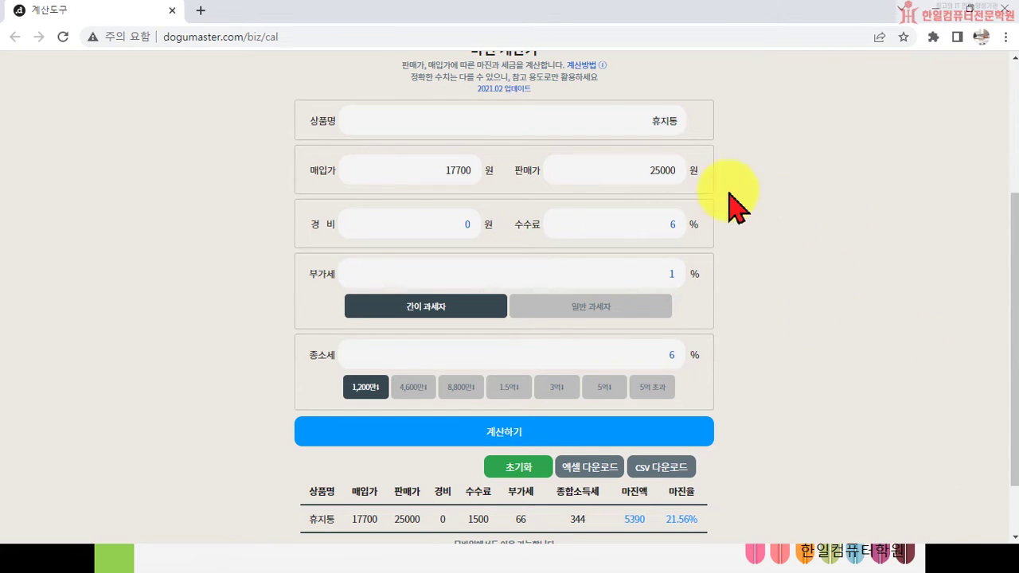
Close the calculator page, end the slideshow, and minimize the presentation and 강의 PPT folder windows.
{"action": "left_click", "coordinate": [1004, 8]}
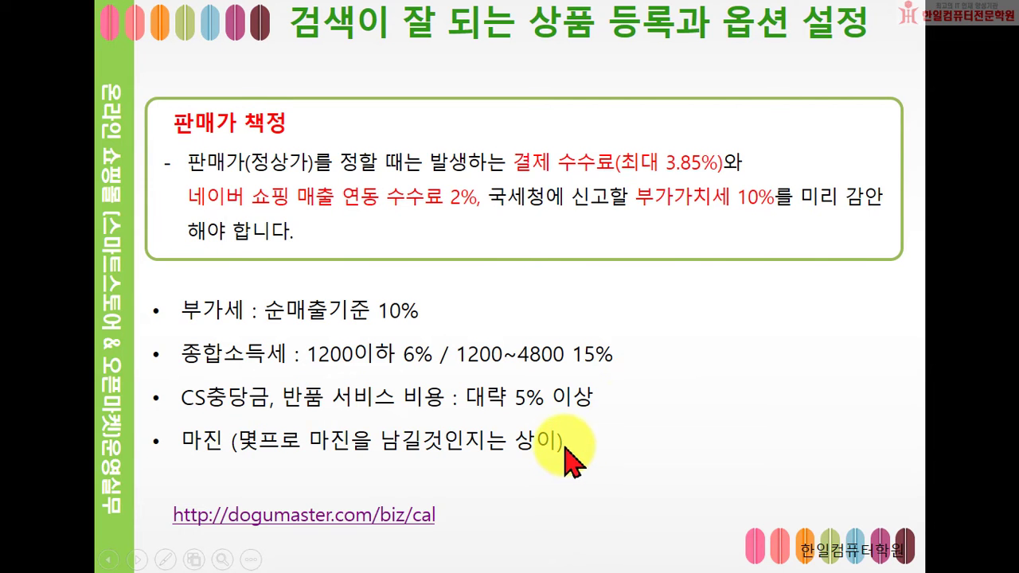
{"action": "key", "text": "Escape"}
{"action": "left_click", "coordinate": [940, 20]}
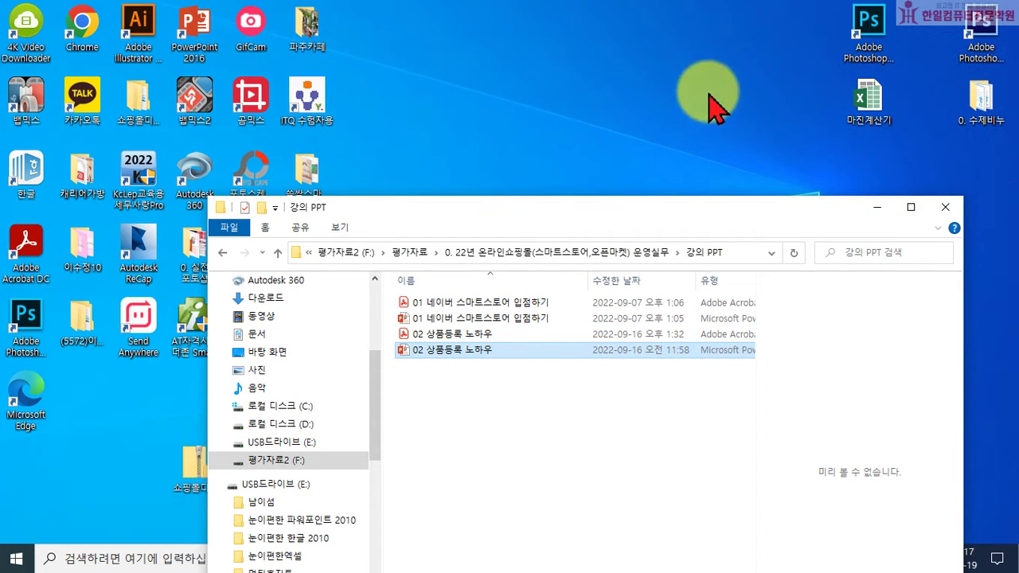
{"action": "left_click", "coordinate": [876, 206]}
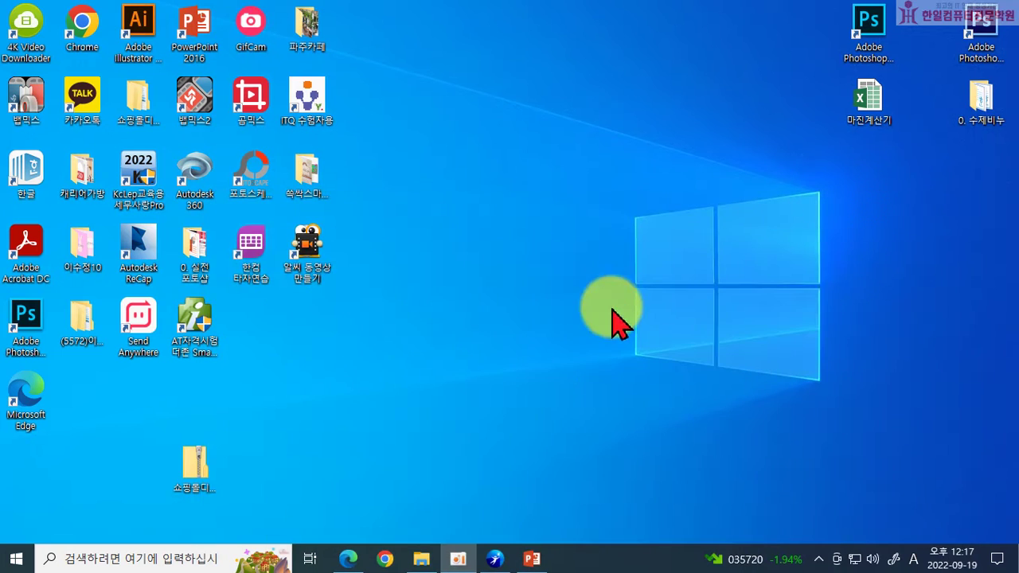
Switch to Microsoft Edge, maximize its window and open the NAVER home page in a new tab.
{"action": "left_click", "coordinate": [348, 558]}
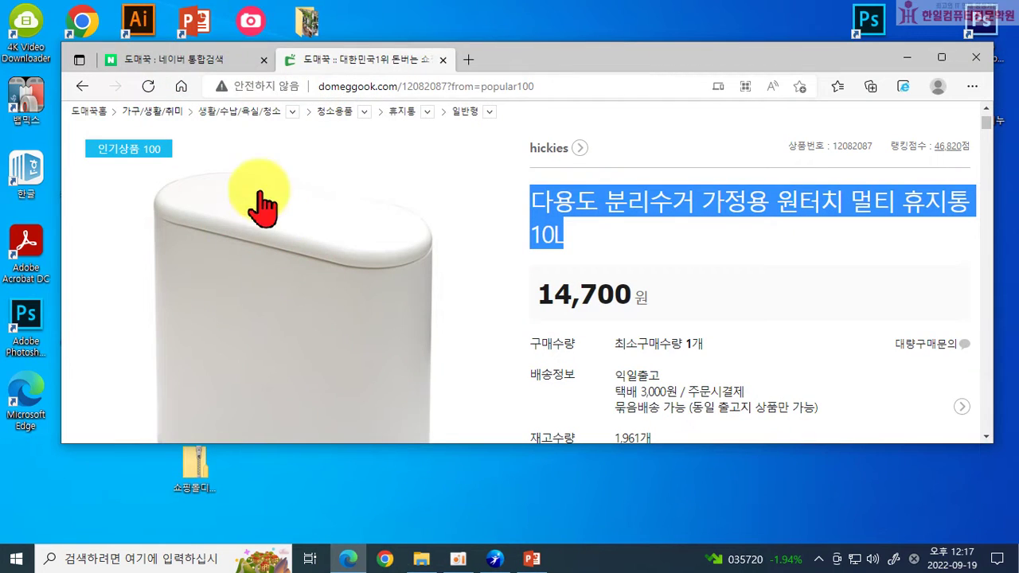
{"action": "left_click", "coordinate": [469, 60]}
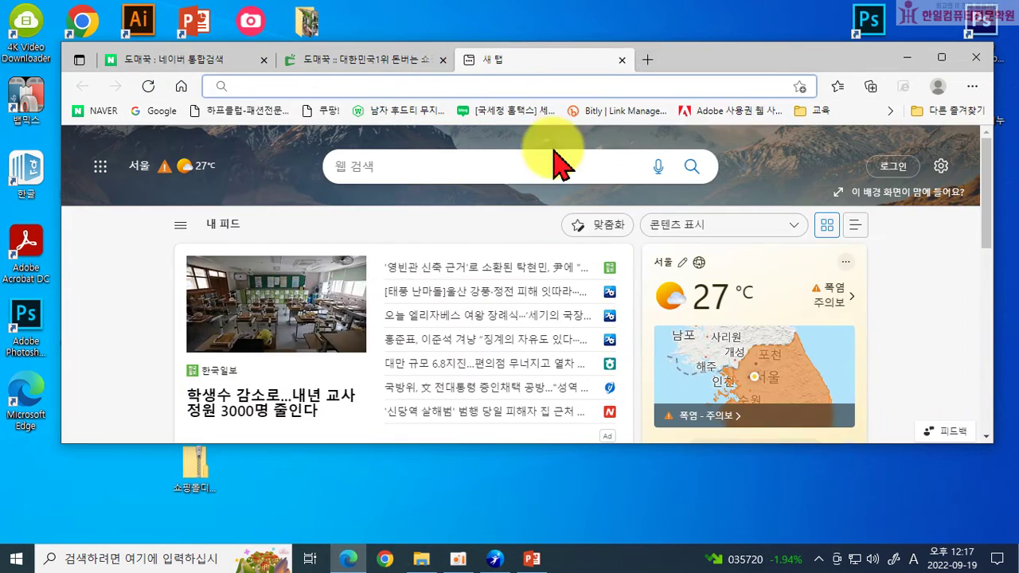
{"action": "left_click", "coordinate": [941, 57]}
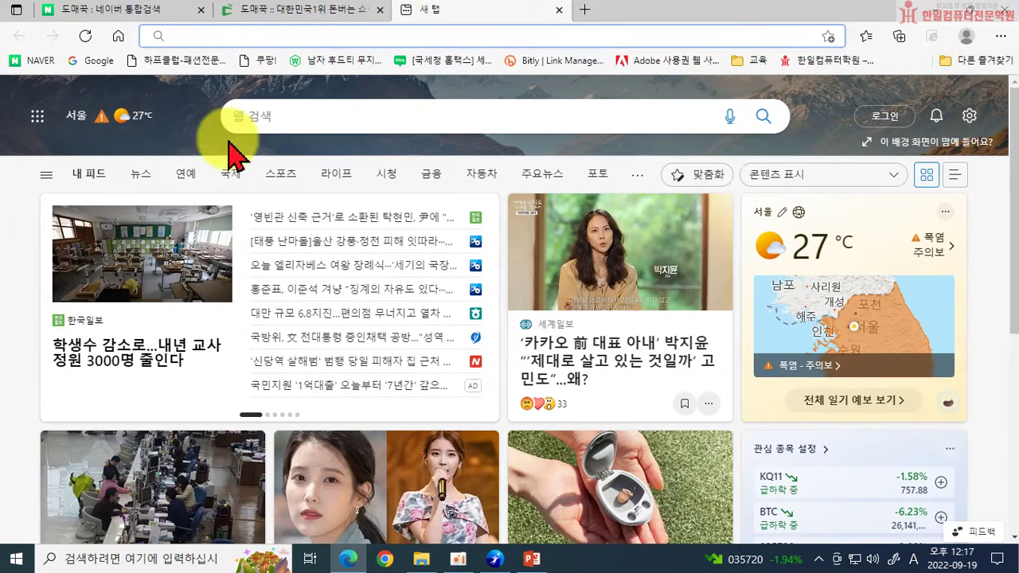
{"action": "left_click", "coordinate": [26, 60]}
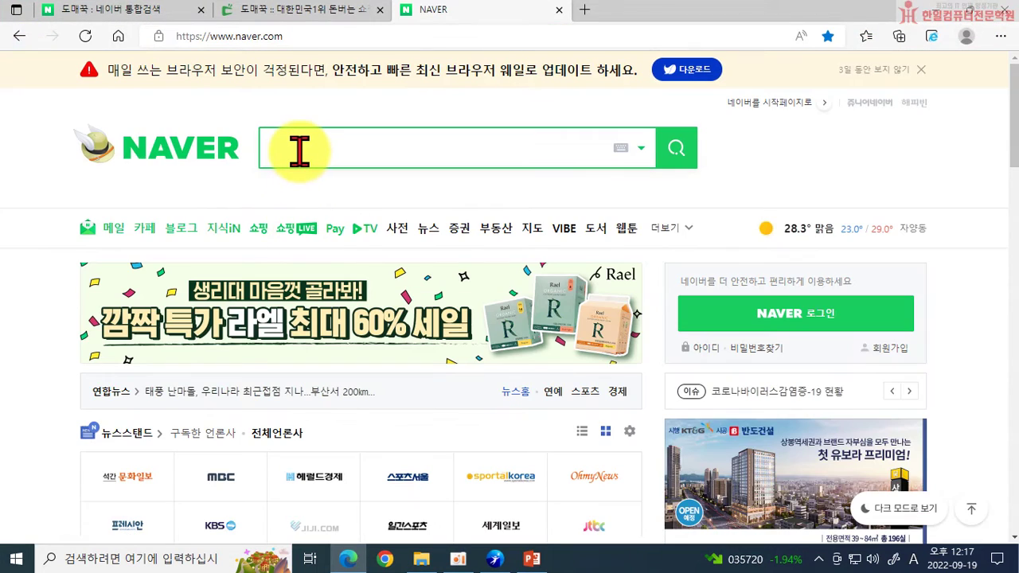
Search NAVER for 스마트스토어.
{"action": "left_click", "coordinate": [300, 150]}
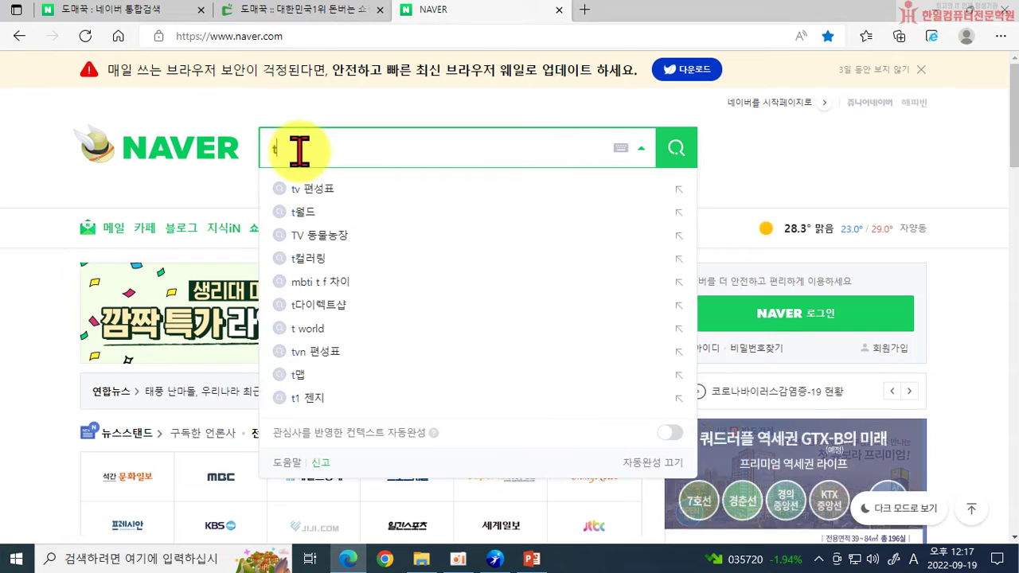
{"action": "left_click", "coordinate": [299, 150]}
{"action": "type", "text": "스마트스톻"}
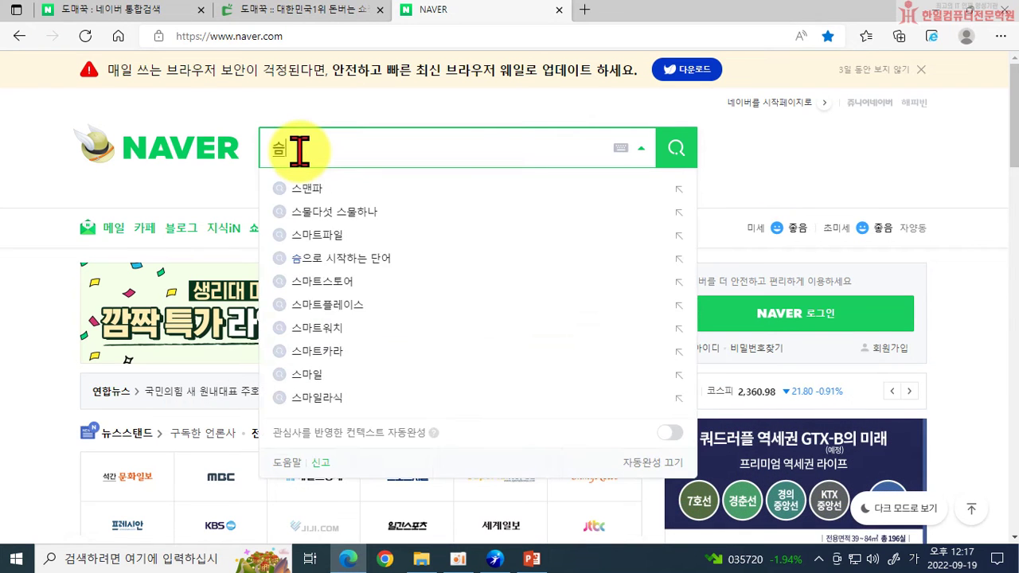
{"action": "type", "text": "어"}
{"action": "key", "text": "Return"}
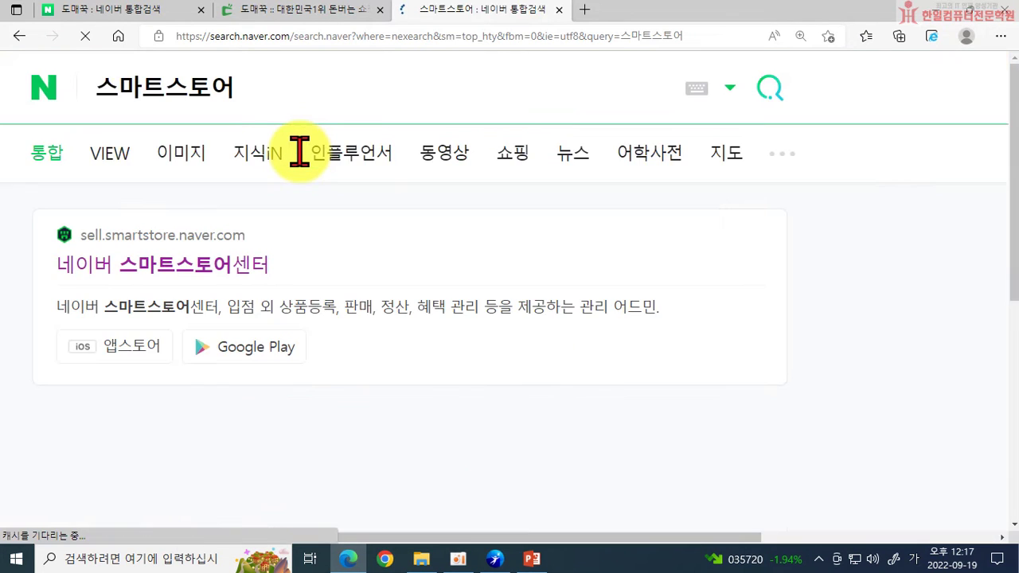
Open the 네이버 스마트스토어센터 site from the search results, then minimize and restore the browser window.
{"action": "left_click", "coordinate": [204, 270]}
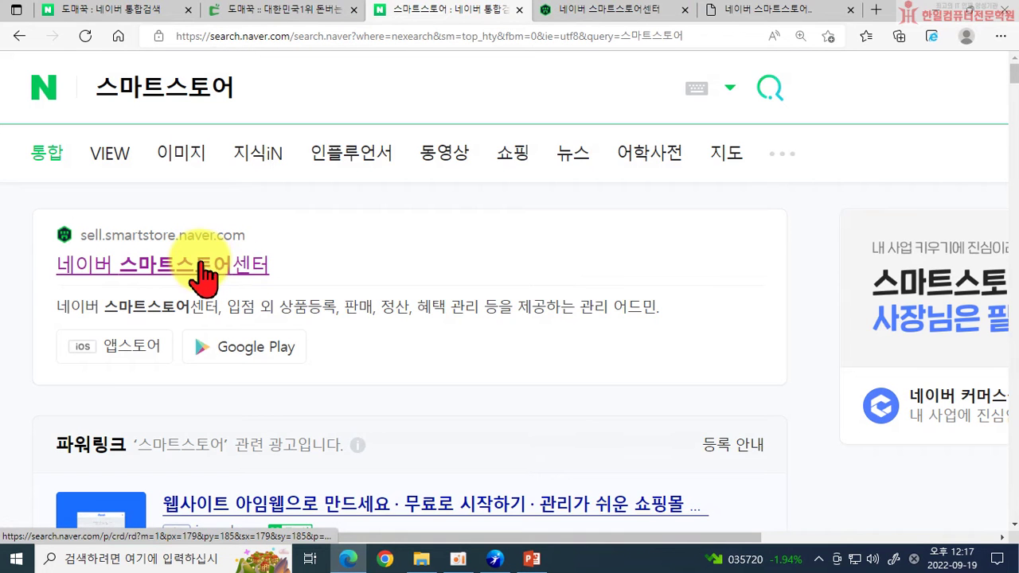
{"action": "left_click", "coordinate": [927, 9]}
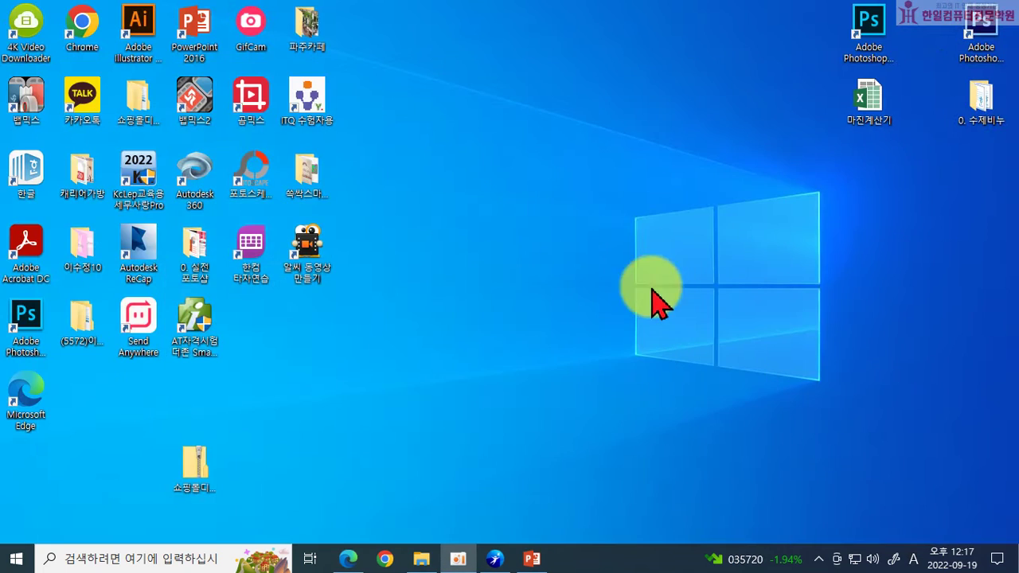
{"action": "left_click", "coordinate": [351, 559]}
Return to the 도매꾹 product page, open the 인기100 ranking and look through its top products across all categories.
{"action": "left_click", "coordinate": [255, 12]}
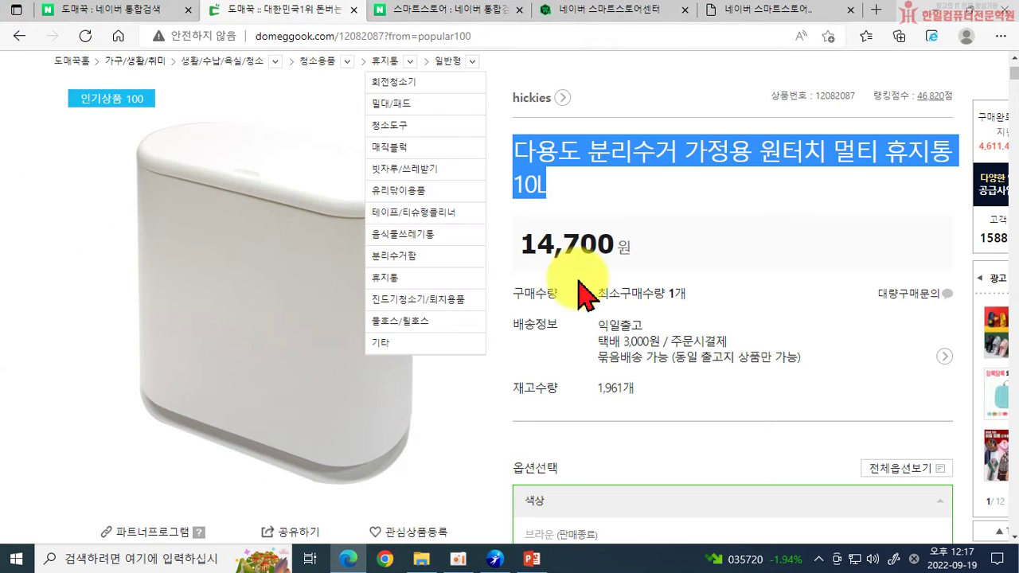
{"action": "scroll", "coordinate": [525, 382], "scroll_direction": "up", "scroll_amount": 1}
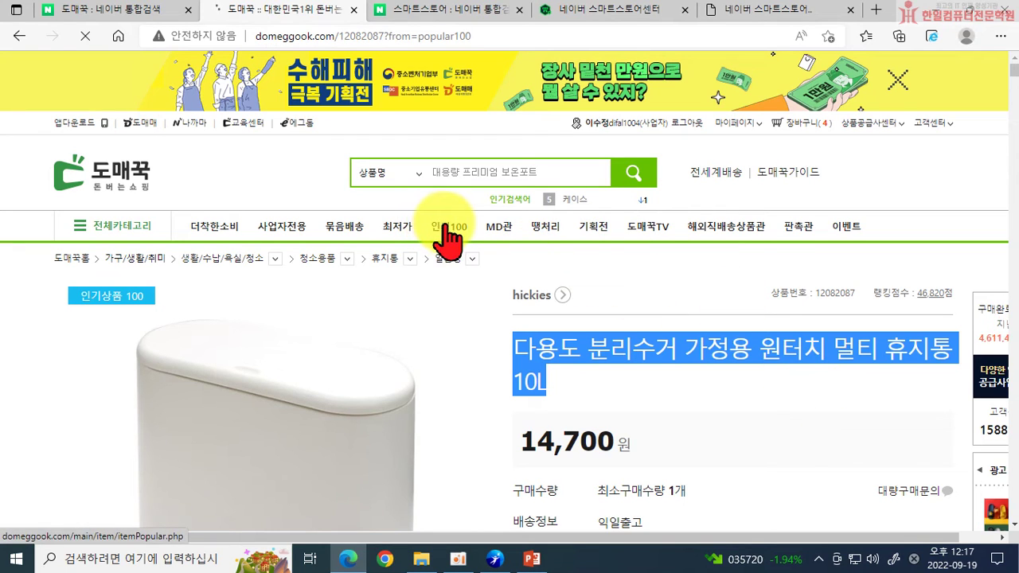
{"action": "left_click", "coordinate": [451, 226]}
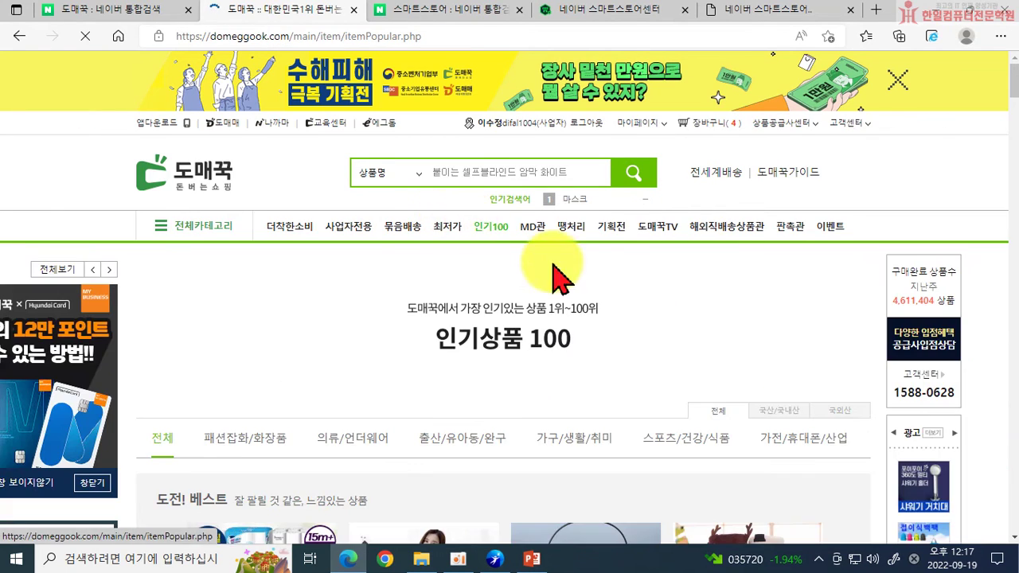
{"action": "scroll", "coordinate": [705, 364], "scroll_direction": "down", "scroll_amount": 5}
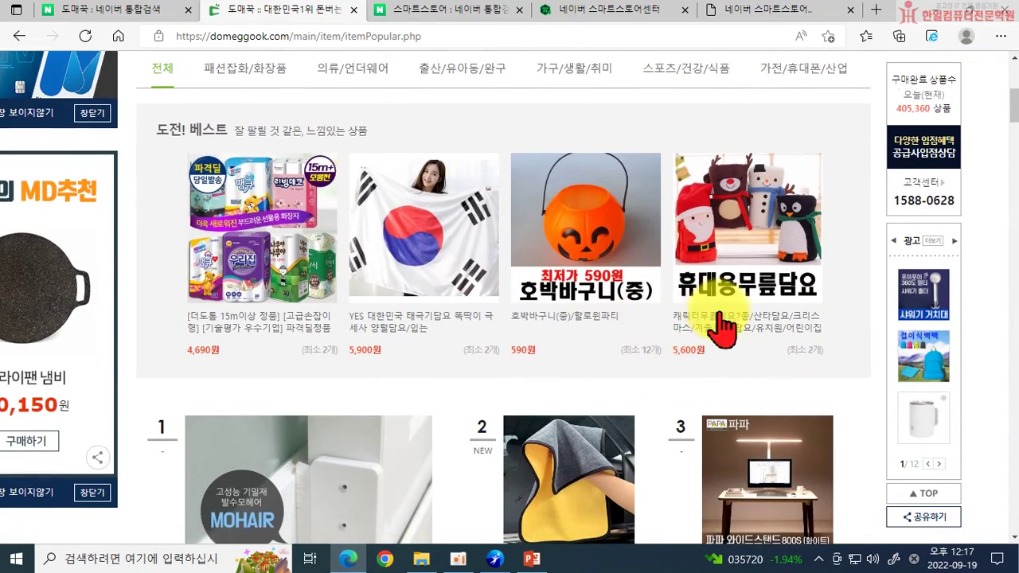
{"action": "scroll", "coordinate": [717, 335], "scroll_direction": "down", "scroll_amount": 3}
{"action": "scroll", "coordinate": [748, 338], "scroll_direction": "down", "scroll_amount": 1}
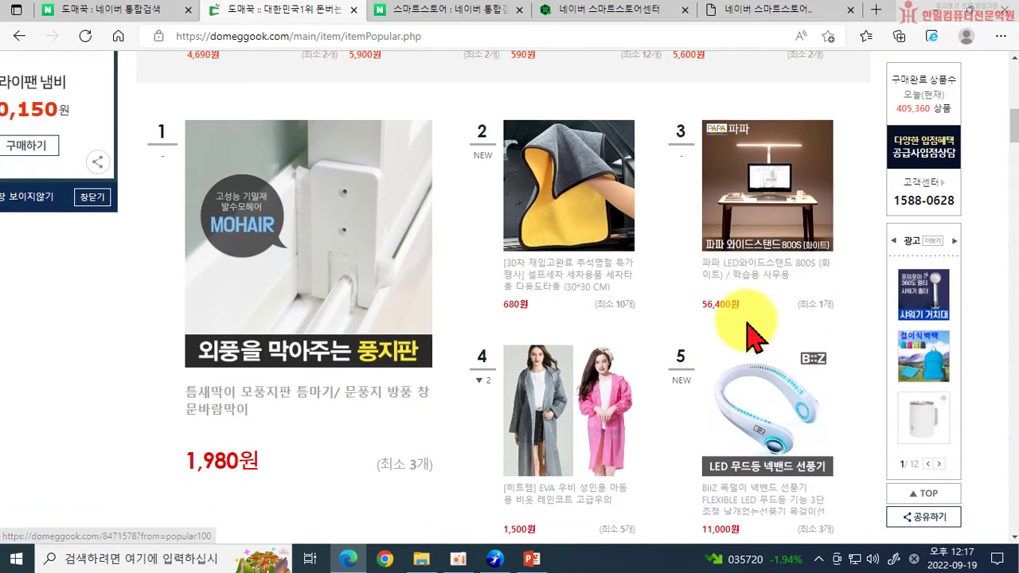
{"action": "scroll", "coordinate": [750, 326], "scroll_direction": "down", "scroll_amount": 3}
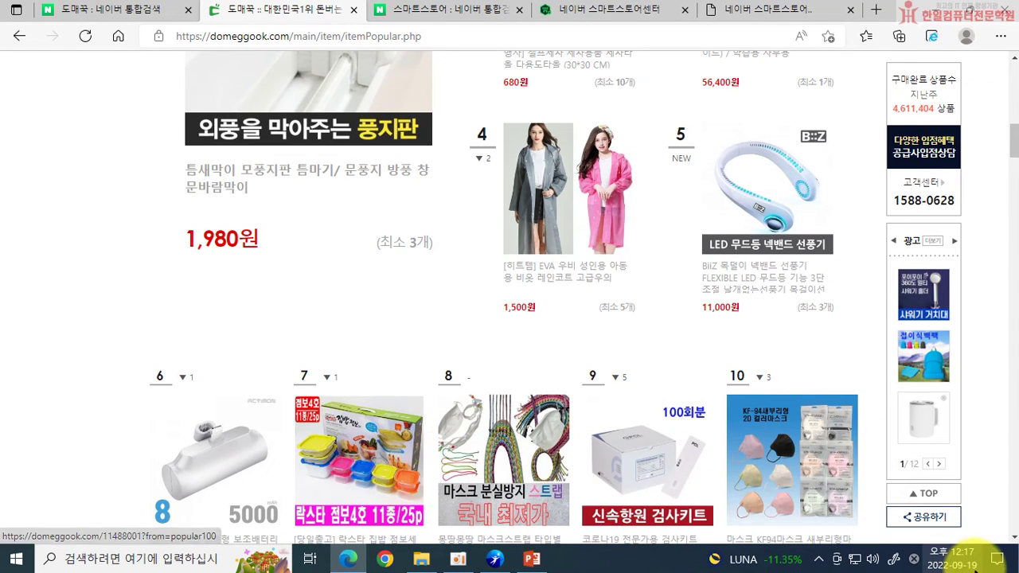
{"action": "scroll", "coordinate": [478, 403], "scroll_direction": "down", "scroll_amount": 2}
Filter the 인기상품 100 ranking by 패션잡화/화장품 and examine the products, their prices and minimum order quantities down to rank 60.
{"action": "scroll", "coordinate": [268, 321], "scroll_direction": "up", "scroll_amount": 10}
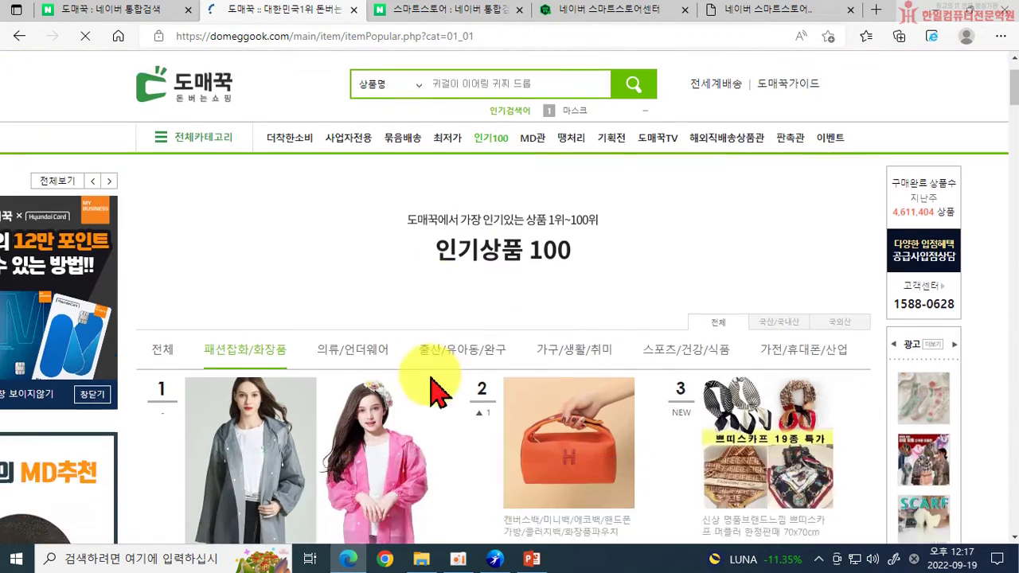
{"action": "scroll", "coordinate": [430, 383], "scroll_direction": "down", "scroll_amount": 3}
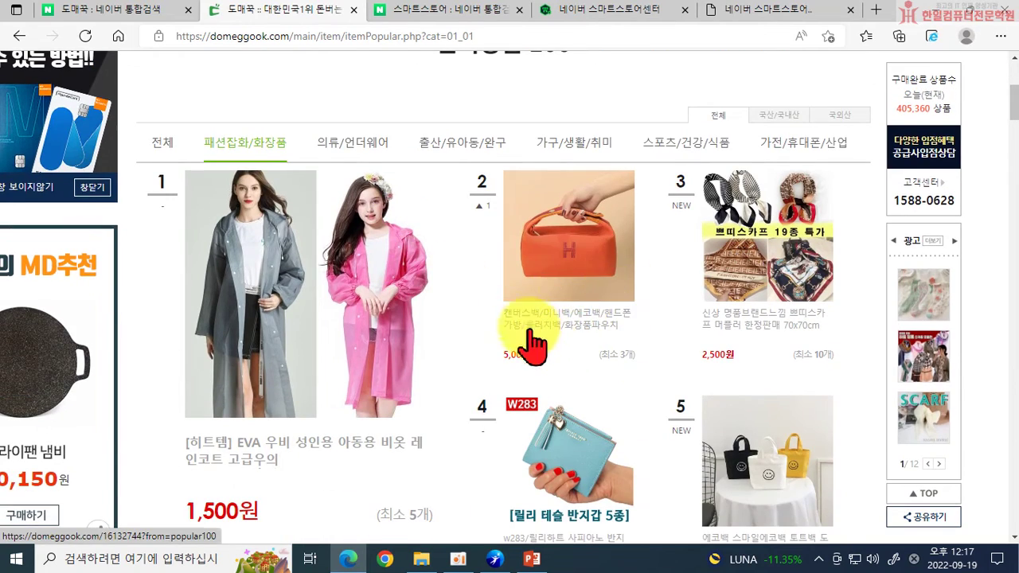
{"action": "scroll", "coordinate": [717, 342], "scroll_direction": "down", "scroll_amount": 3}
{"action": "scroll", "coordinate": [557, 366], "scroll_direction": "down", "scroll_amount": 2}
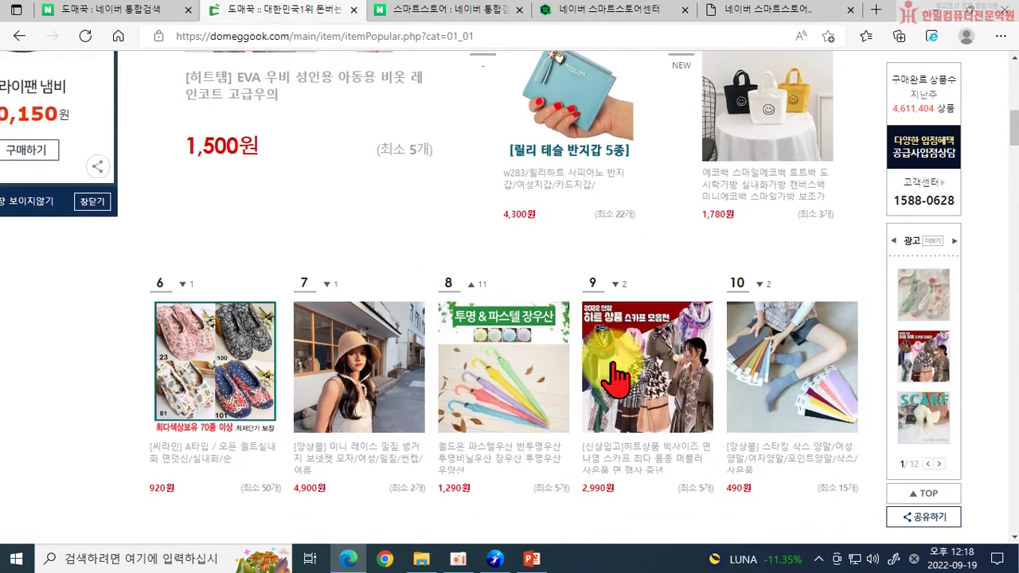
{"action": "scroll", "coordinate": [653, 398], "scroll_direction": "down", "scroll_amount": 3}
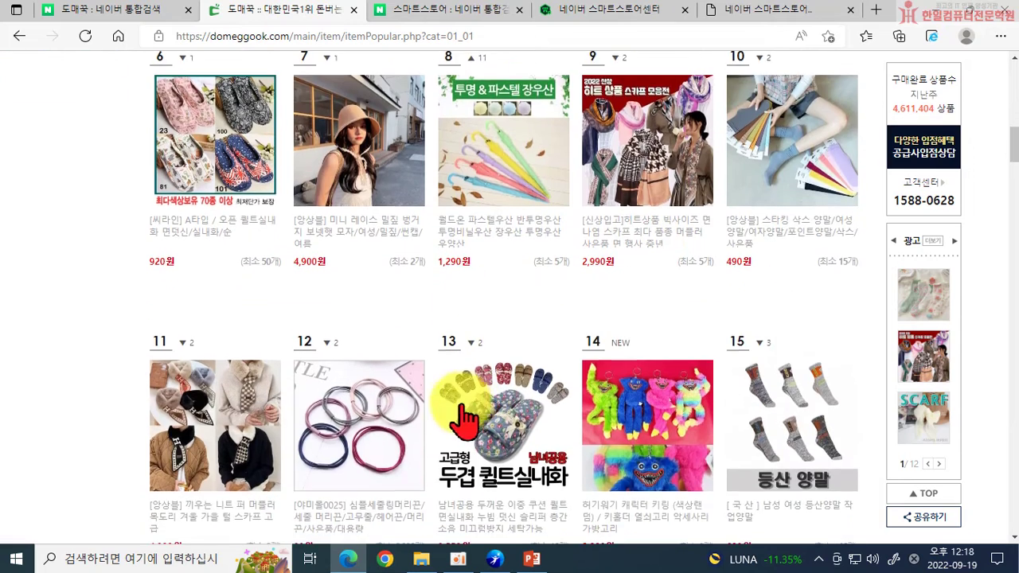
{"action": "scroll", "coordinate": [438, 410], "scroll_direction": "down", "scroll_amount": 2}
{"action": "scroll", "coordinate": [478, 406], "scroll_direction": "down", "scroll_amount": 1}
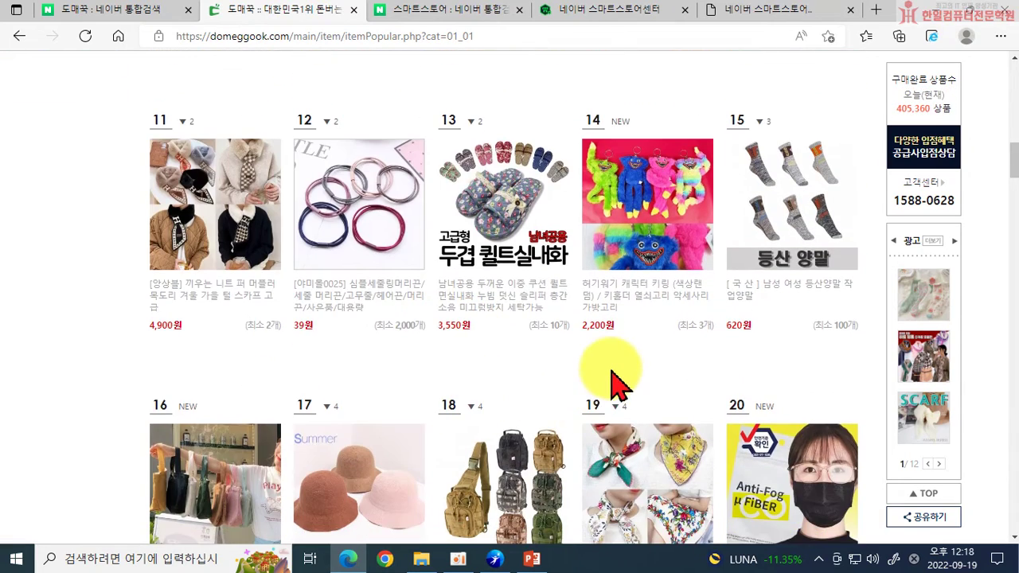
{"action": "scroll", "coordinate": [553, 359], "scroll_direction": "down", "scroll_amount": 1}
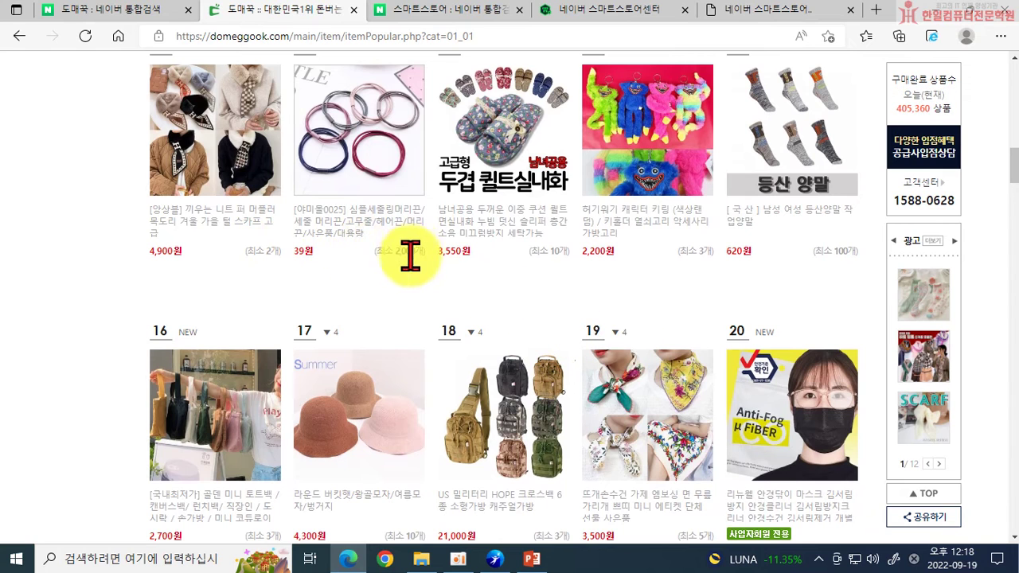
{"action": "scroll", "coordinate": [319, 382], "scroll_direction": "down", "scroll_amount": 2}
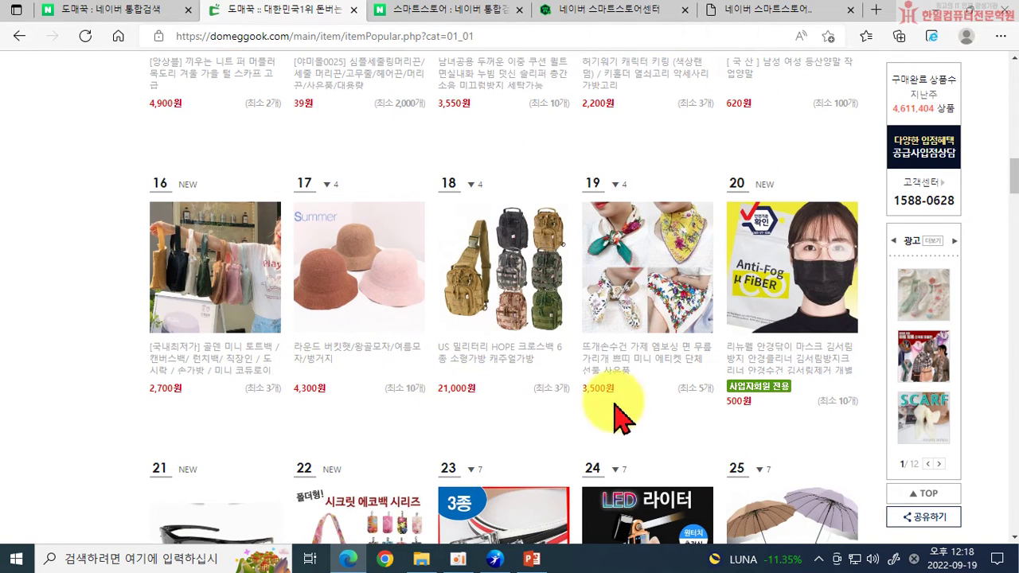
{"action": "scroll", "coordinate": [836, 421], "scroll_direction": "down", "scroll_amount": 3}
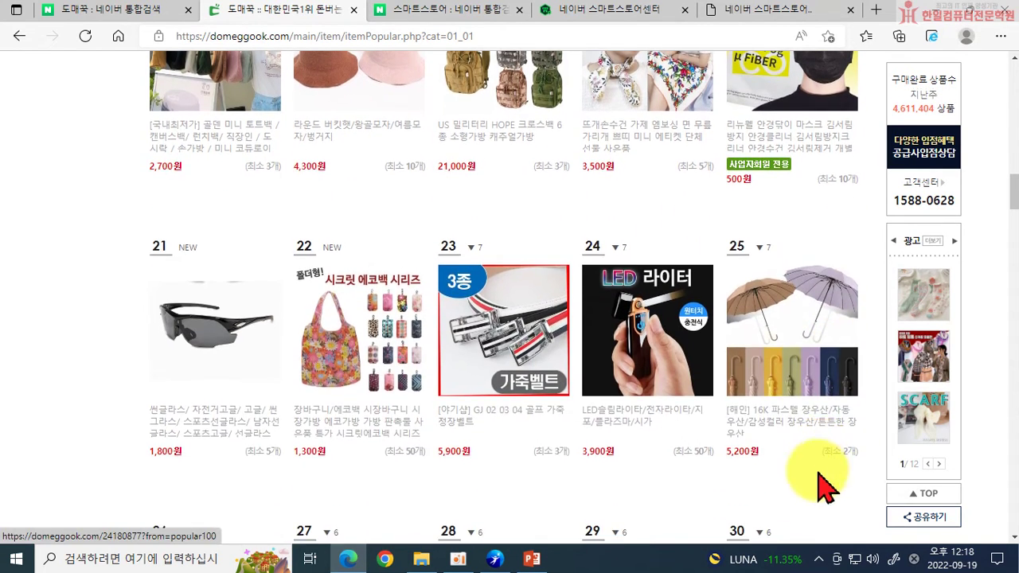
{"action": "scroll", "coordinate": [824, 485], "scroll_direction": "down", "scroll_amount": 5}
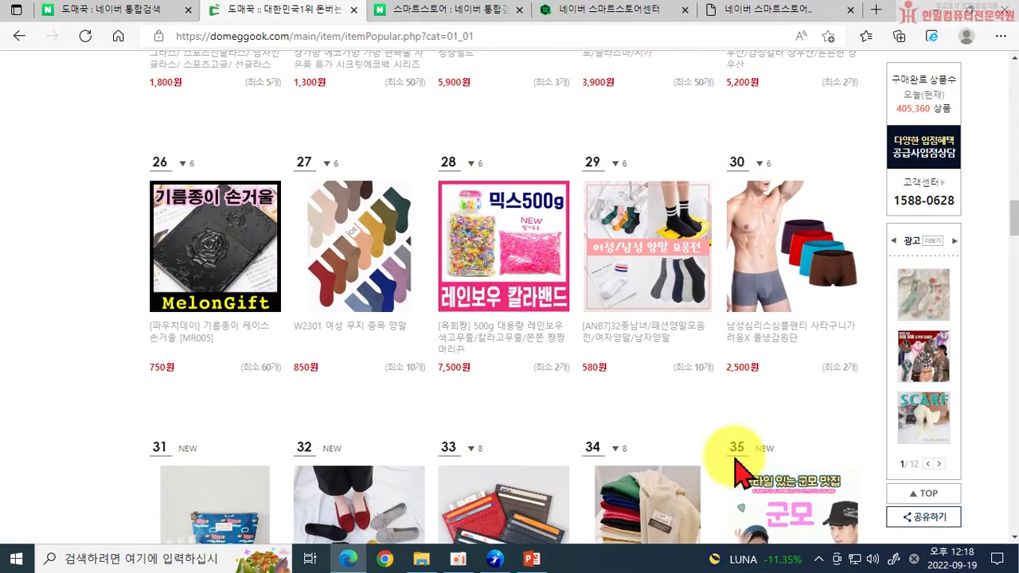
{"action": "scroll", "coordinate": [303, 391], "scroll_direction": "down", "scroll_amount": 2}
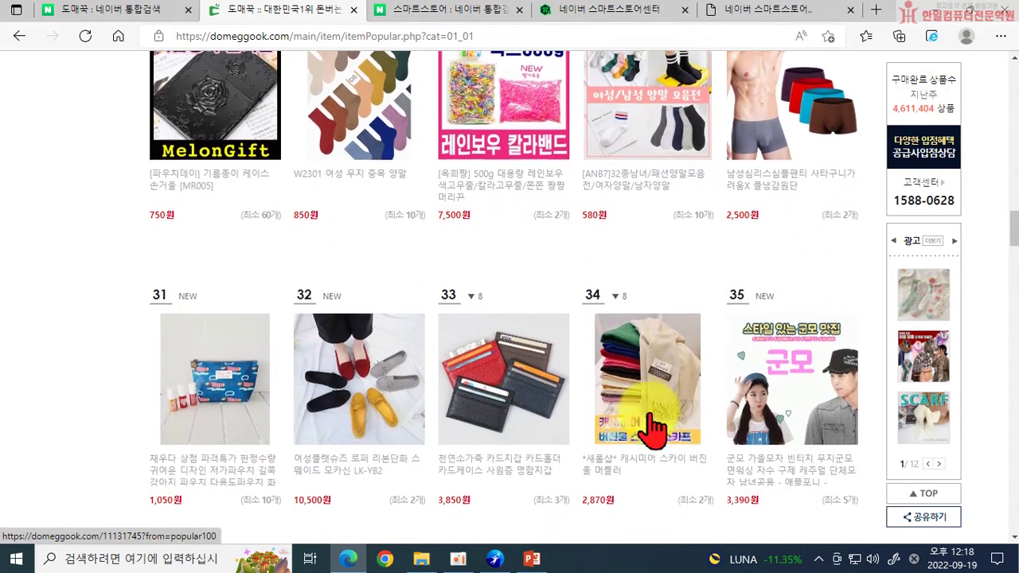
{"action": "scroll", "coordinate": [637, 421], "scroll_direction": "down", "scroll_amount": 3}
{"action": "scroll", "coordinate": [724, 303], "scroll_direction": "down", "scroll_amount": 2}
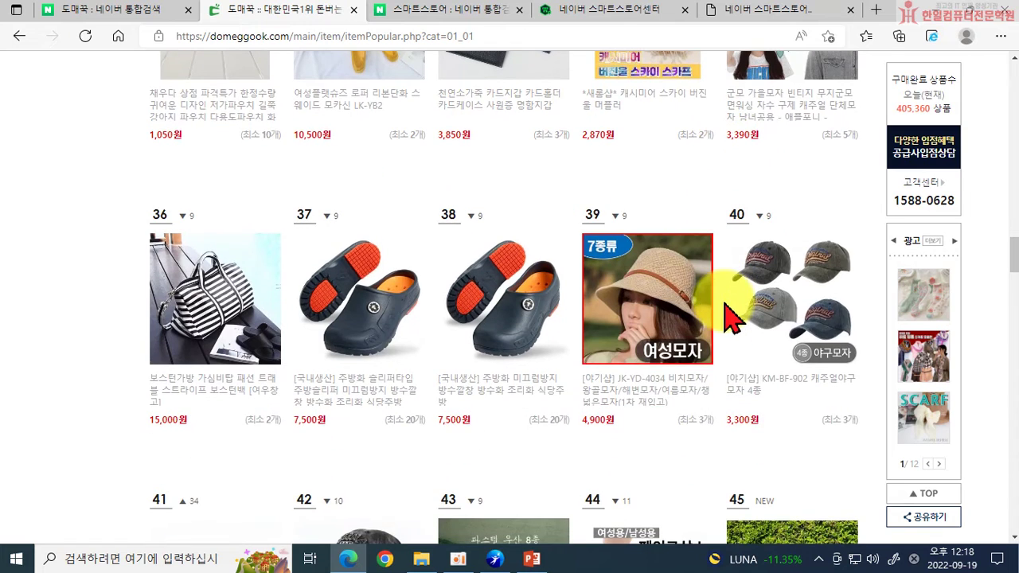
{"action": "scroll", "coordinate": [682, 409], "scroll_direction": "down", "scroll_amount": 1}
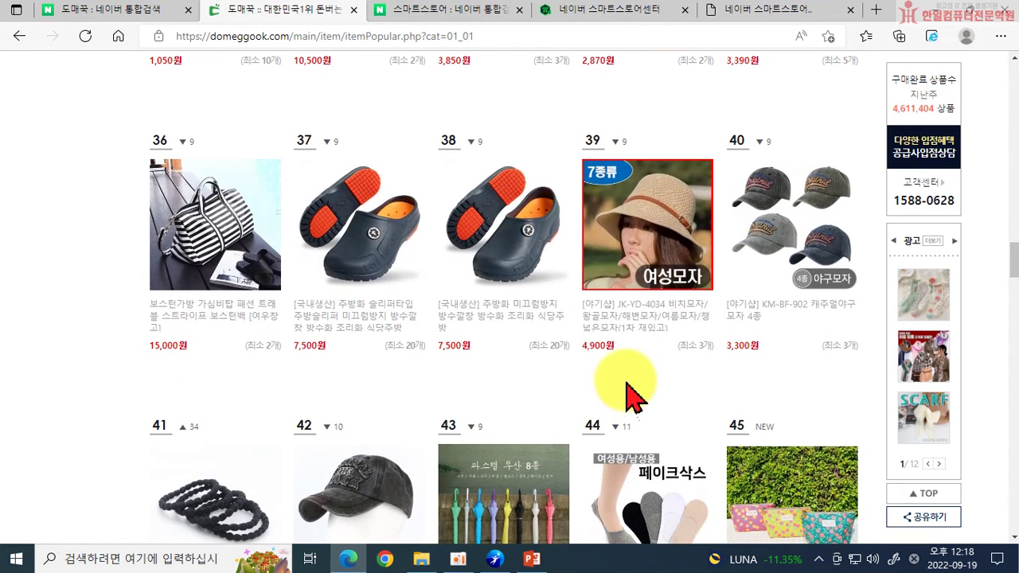
{"action": "scroll", "coordinate": [318, 375], "scroll_direction": "down", "scroll_amount": 2}
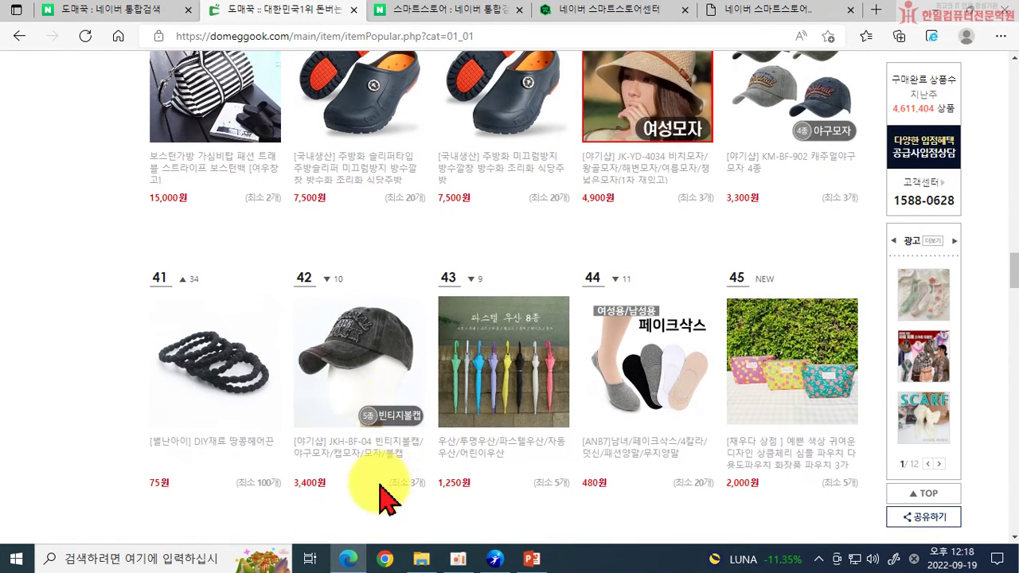
{"action": "scroll", "coordinate": [458, 488], "scroll_direction": "down", "scroll_amount": 3}
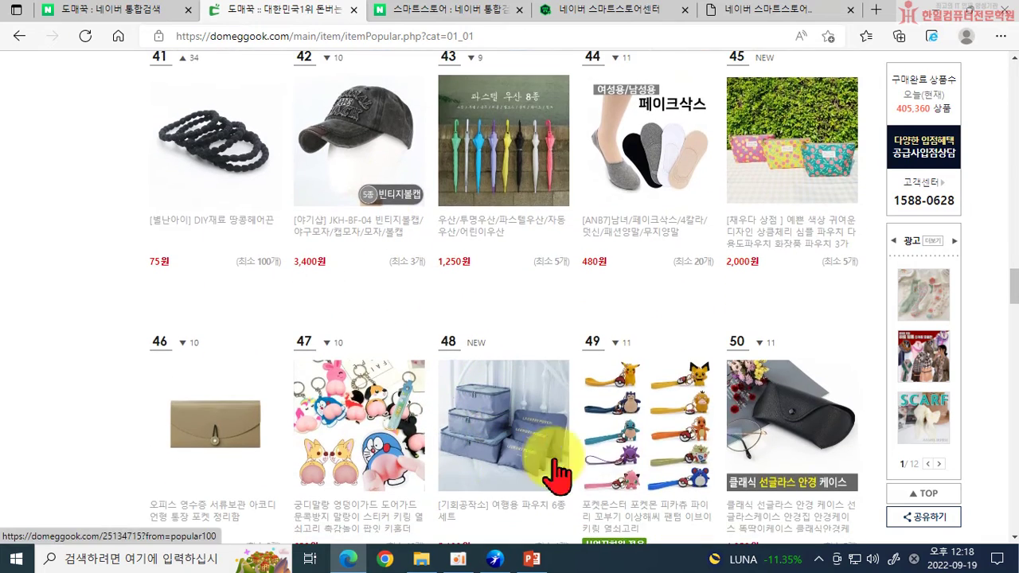
{"action": "scroll", "coordinate": [557, 476], "scroll_direction": "down", "scroll_amount": 2}
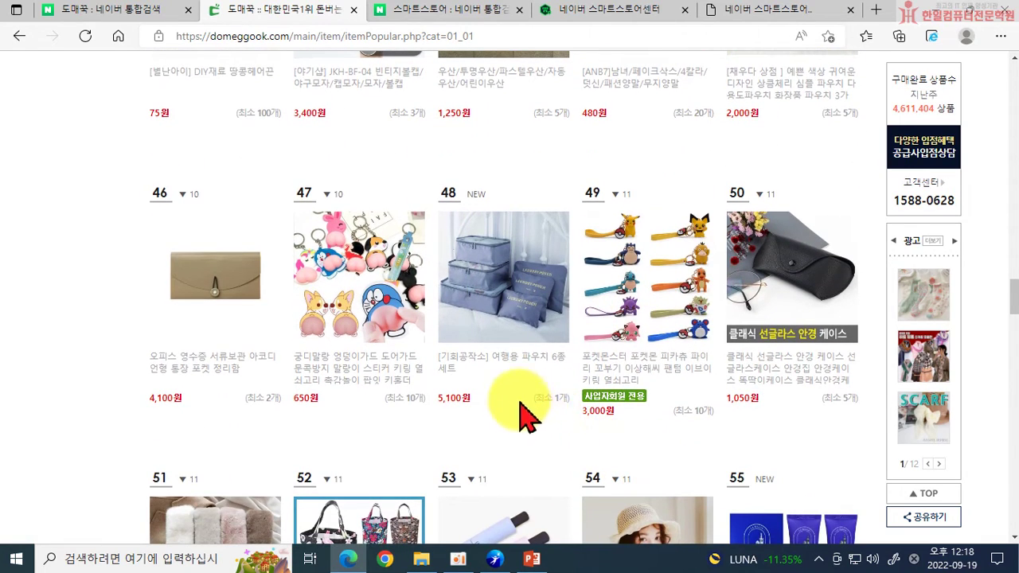
{"action": "scroll", "coordinate": [597, 402], "scroll_direction": "down", "scroll_amount": 1}
{"action": "scroll", "coordinate": [740, 342], "scroll_direction": "down", "scroll_amount": 2}
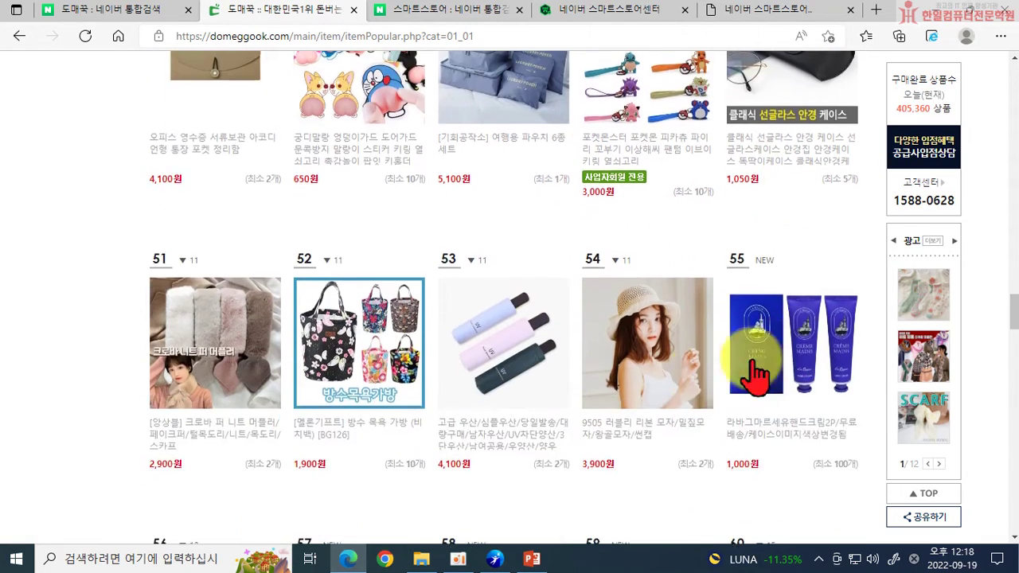
{"action": "scroll", "coordinate": [443, 450], "scroll_direction": "down", "scroll_amount": 1}
{"action": "scroll", "coordinate": [784, 414], "scroll_direction": "down", "scroll_amount": 1}
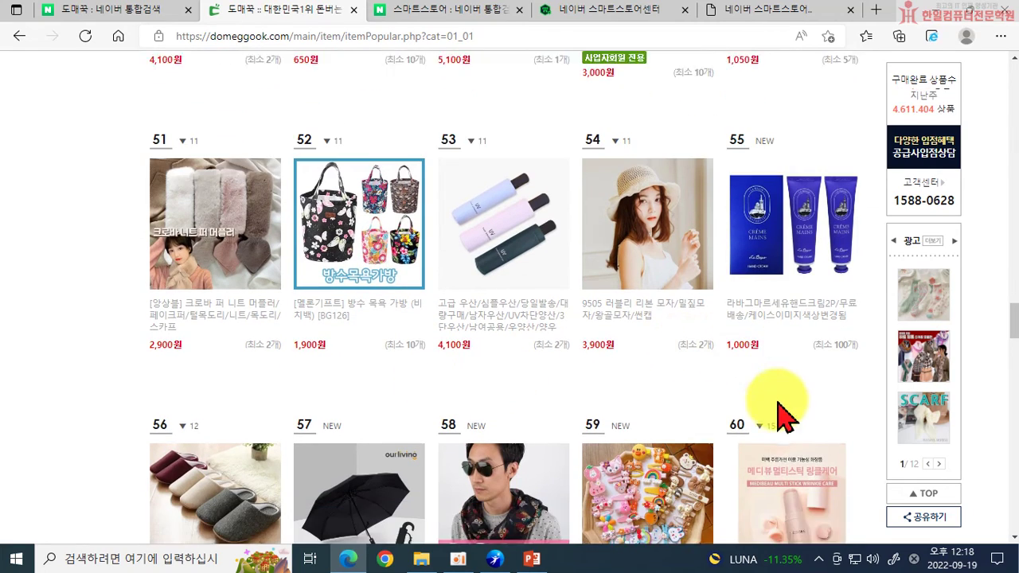
{"action": "scroll", "coordinate": [354, 458], "scroll_direction": "down", "scroll_amount": 2}
{"action": "scroll", "coordinate": [598, 448], "scroll_direction": "down", "scroll_amount": 3}
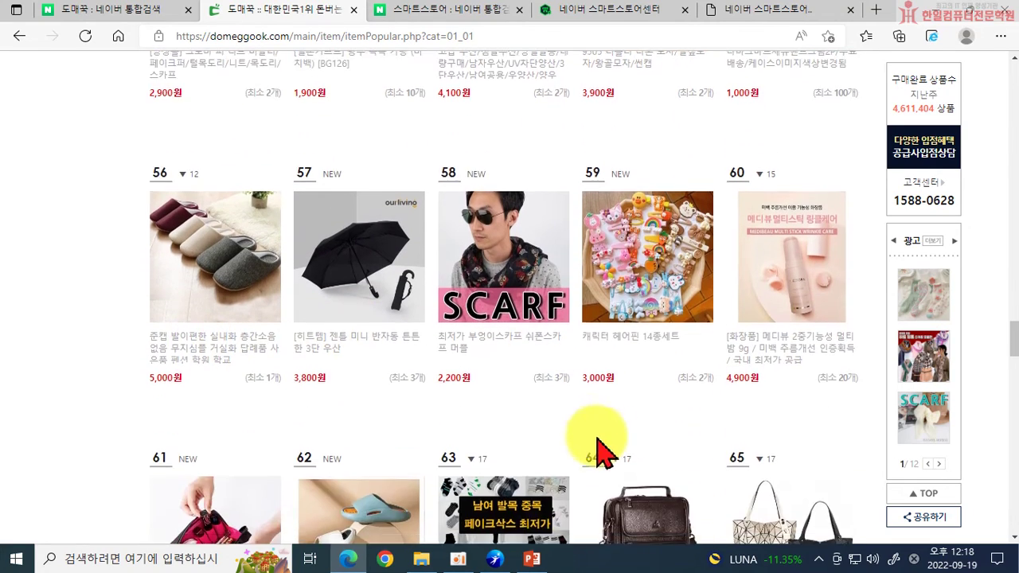
{"action": "scroll", "coordinate": [273, 455], "scroll_direction": "down", "scroll_amount": 1}
{"action": "scroll", "coordinate": [716, 438], "scroll_direction": "down", "scroll_amount": 1}
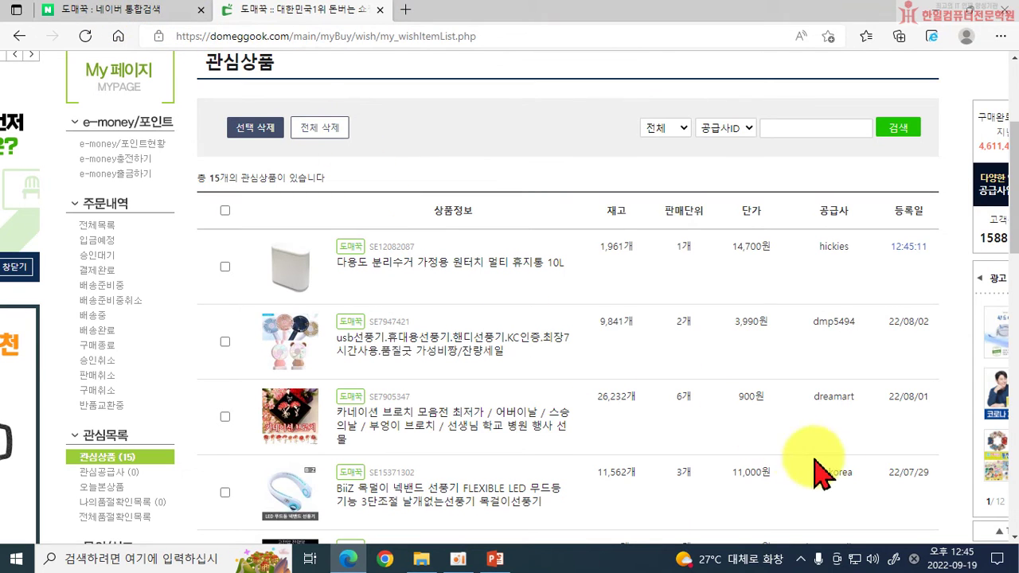
Go back from the 관심상품 list to the My페이지 overview, review the order status, and return to the 도매꾹 home page.
{"action": "left_click", "coordinate": [17, 40]}
{"action": "scroll", "coordinate": [557, 358], "scroll_direction": "down", "scroll_amount": 3}
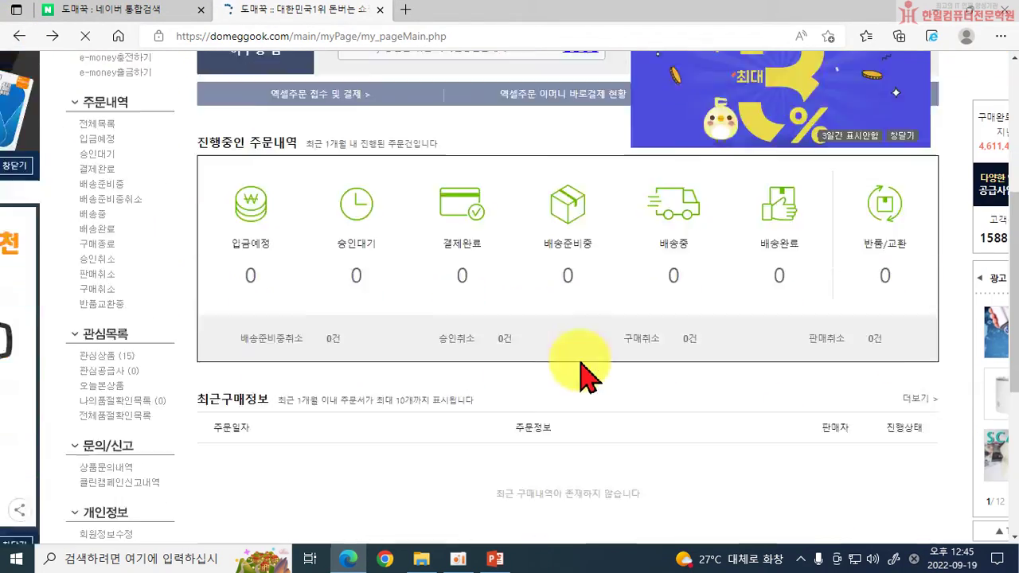
{"action": "scroll", "coordinate": [582, 366], "scroll_direction": "down", "scroll_amount": 2}
{"action": "scroll", "coordinate": [336, 234], "scroll_direction": "up", "scroll_amount": 5}
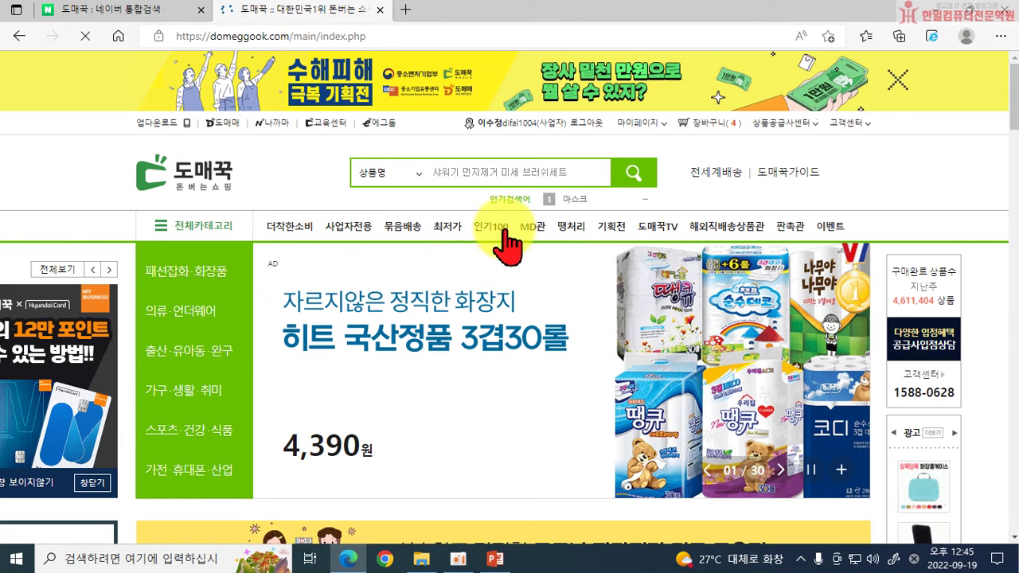
Open the 인기100 ranking, filter it by 출산/유아동/완구 and examine the top products and their minimum order quantities.
{"action": "left_click", "coordinate": [493, 232]}
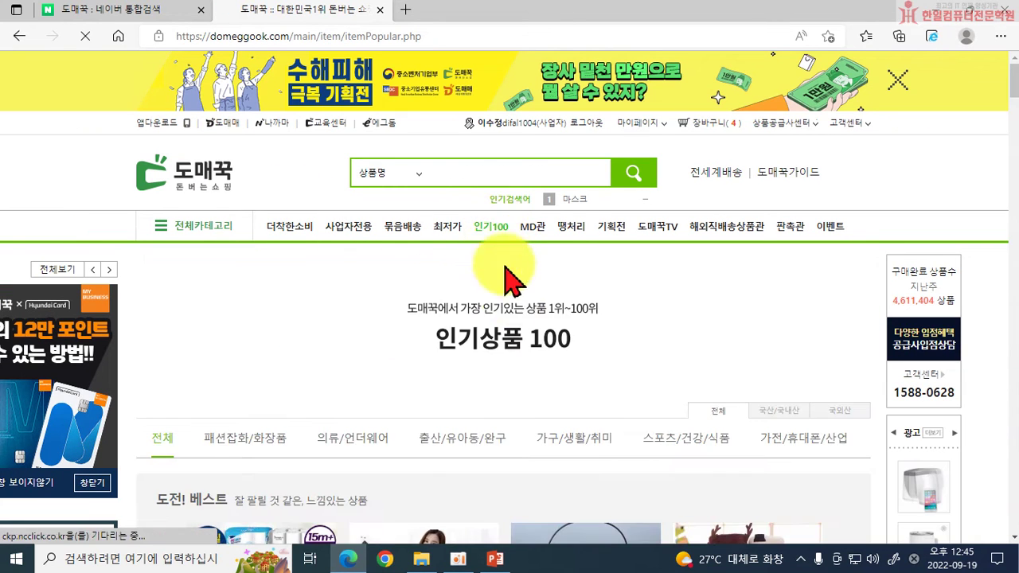
{"action": "scroll", "coordinate": [517, 263], "scroll_direction": "down", "scroll_amount": 2}
{"action": "scroll", "coordinate": [544, 351], "scroll_direction": "down", "scroll_amount": 3}
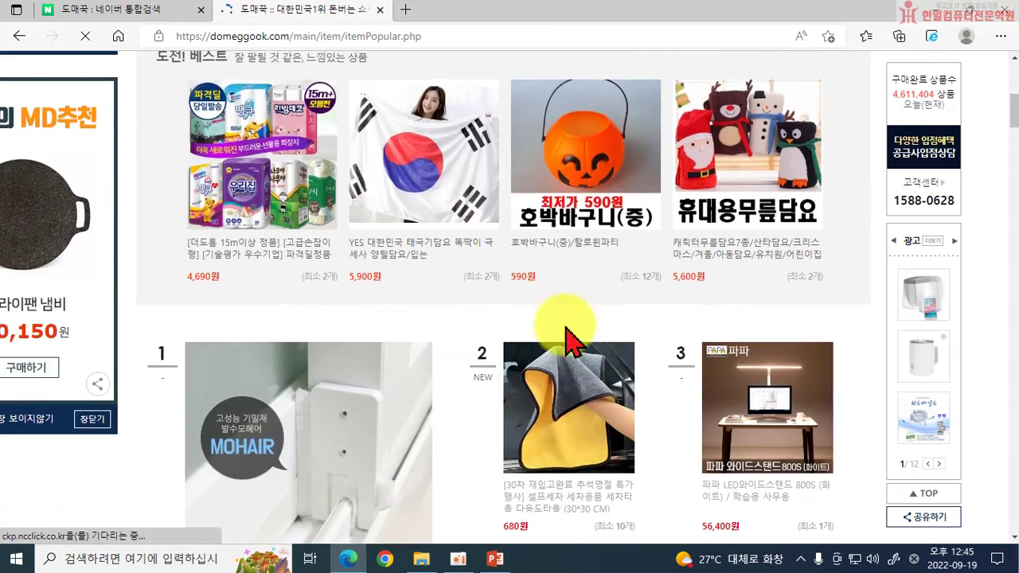
{"action": "scroll", "coordinate": [573, 330], "scroll_direction": "up", "scroll_amount": 3}
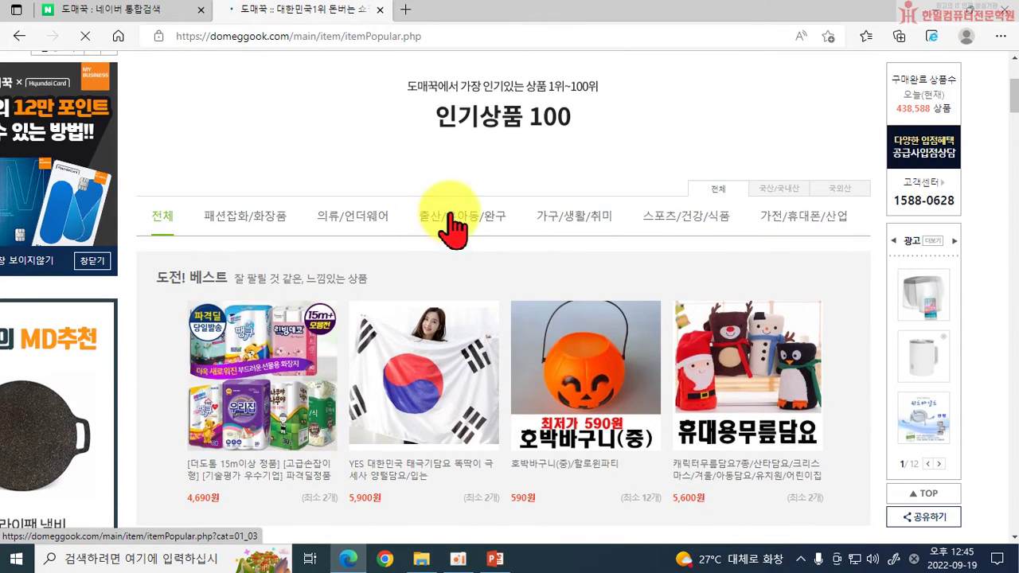
{"action": "scroll", "coordinate": [597, 416], "scroll_direction": "down", "scroll_amount": 3}
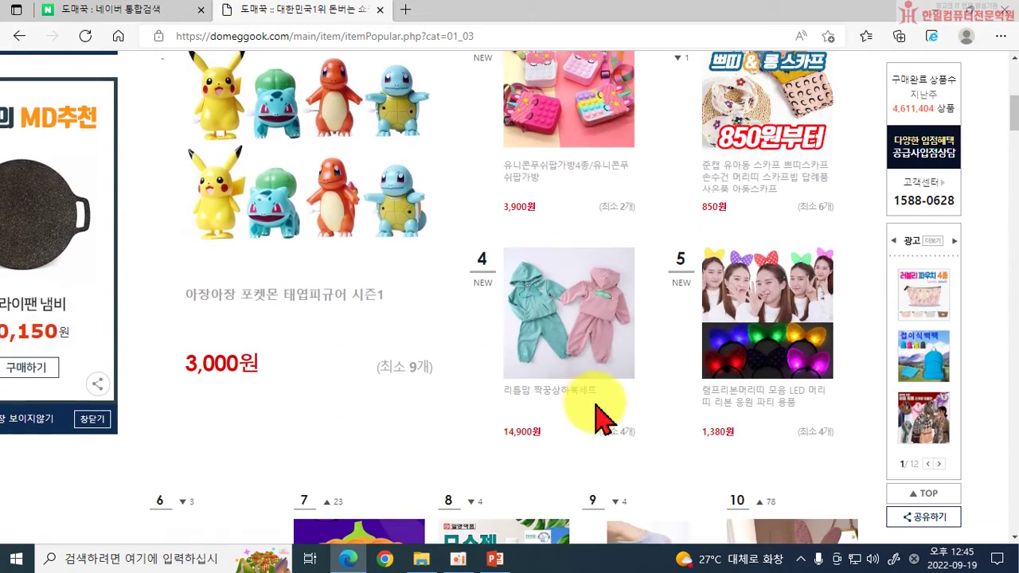
{"action": "scroll", "coordinate": [573, 366], "scroll_direction": "down", "scroll_amount": 5}
{"action": "scroll", "coordinate": [660, 345], "scroll_direction": "up", "scroll_amount": 3}
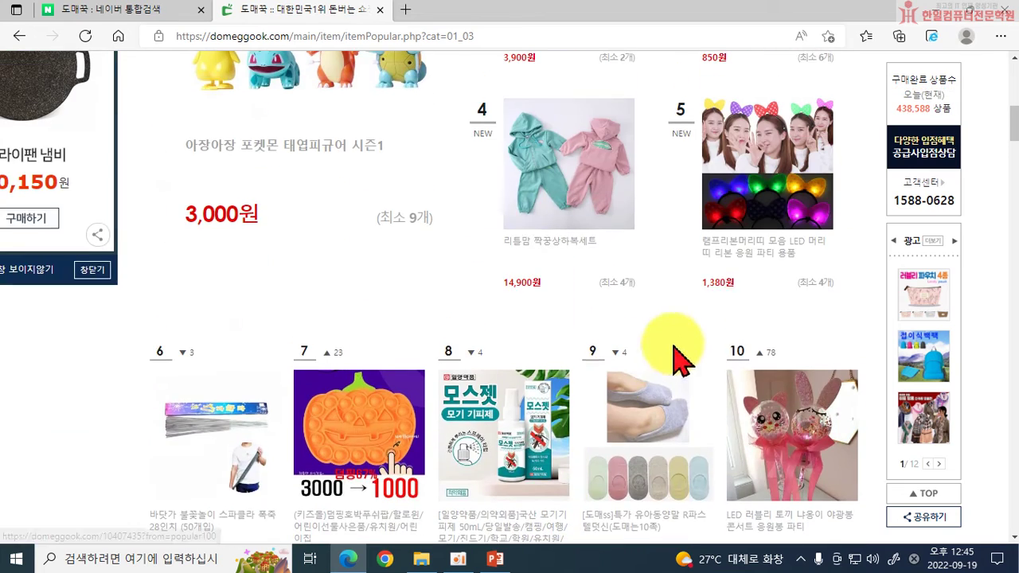
{"action": "scroll", "coordinate": [776, 316], "scroll_direction": "down", "scroll_amount": 2}
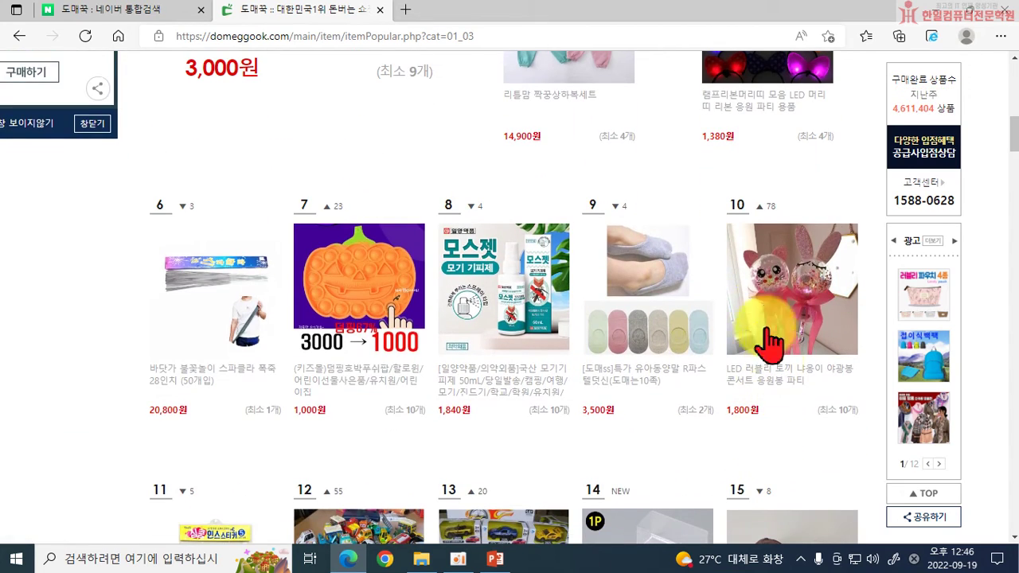
Look through the 출산/유아동/완구 ranking down to rank 25 and open the 강아지우주복 product at rank 16.
{"action": "scroll", "coordinate": [816, 321], "scroll_direction": "down", "scroll_amount": 1}
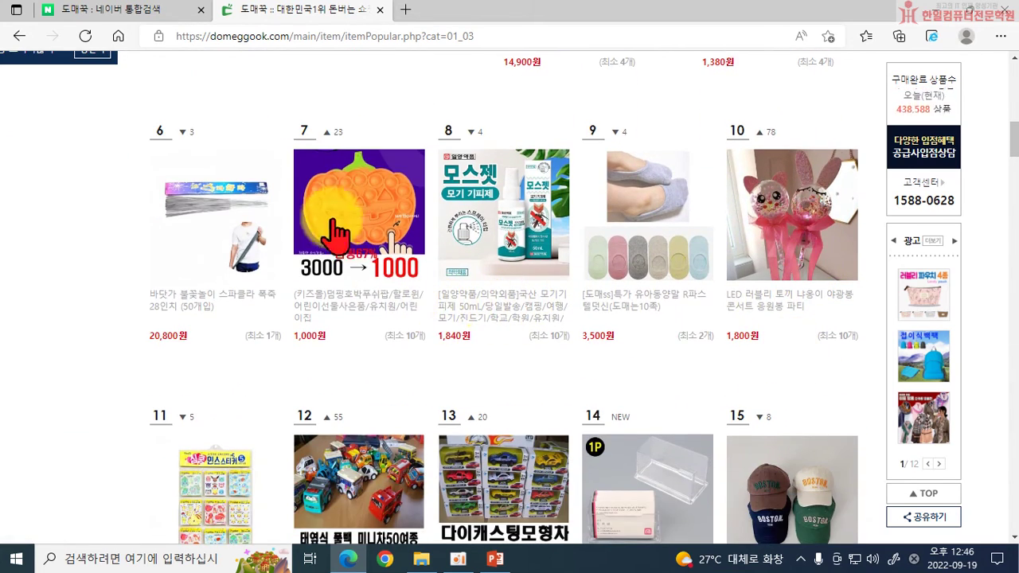
{"action": "scroll", "coordinate": [405, 319], "scroll_direction": "down", "scroll_amount": 4}
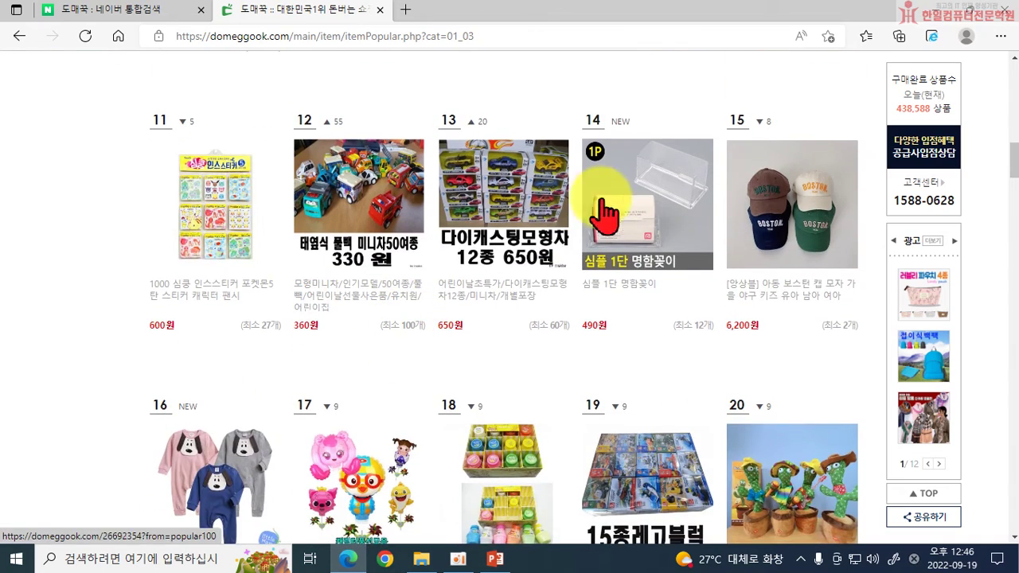
{"action": "scroll", "coordinate": [644, 295], "scroll_direction": "down", "scroll_amount": 5}
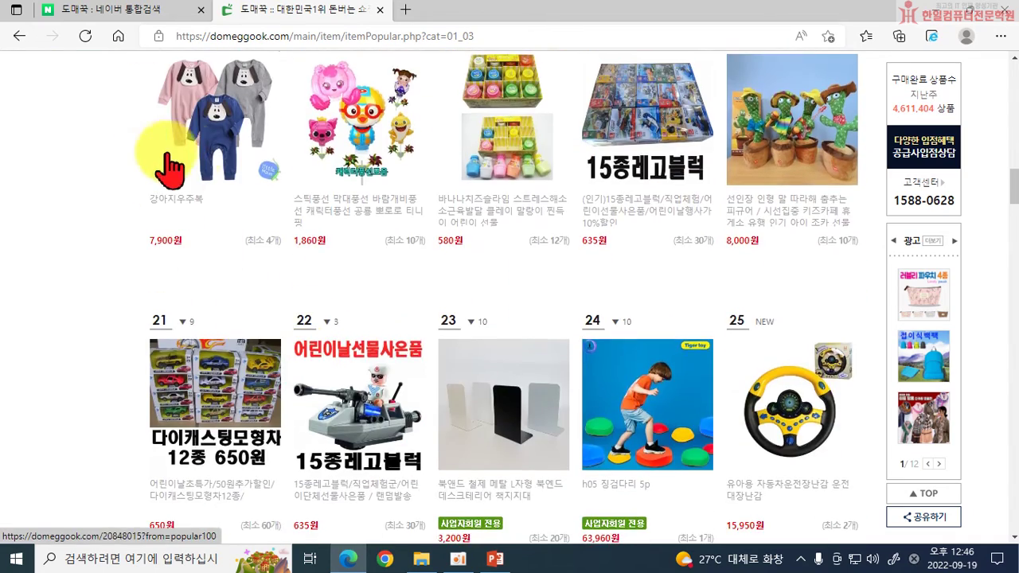
{"action": "scroll", "coordinate": [225, 302], "scroll_direction": "up", "scroll_amount": 3}
{"action": "left_click", "coordinate": [215, 350]}
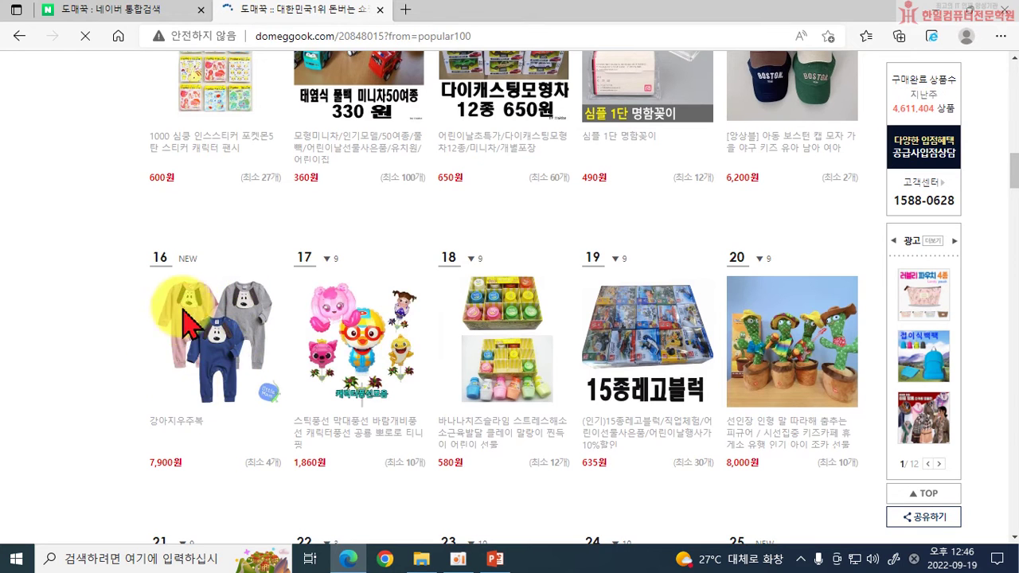
Examine the 강아지우주복 product's price, minimum order quantity, shipping terms, stock and purchase options.
{"action": "scroll", "coordinate": [267, 422], "scroll_direction": "down", "scroll_amount": 2}
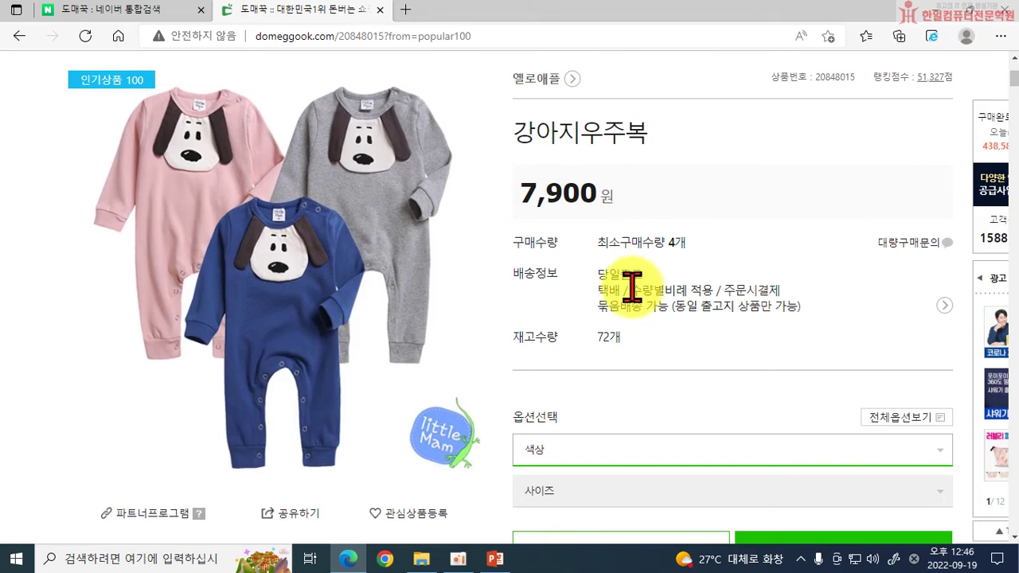
{"action": "scroll", "coordinate": [651, 245], "scroll_direction": "down", "scroll_amount": 1}
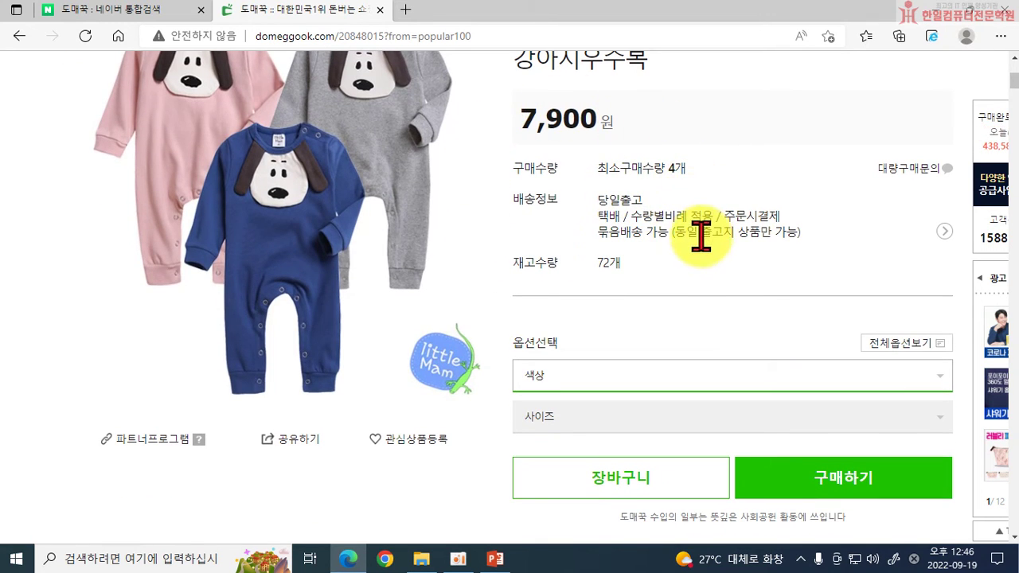
{"action": "scroll", "coordinate": [700, 236], "scroll_direction": "up", "scroll_amount": 1}
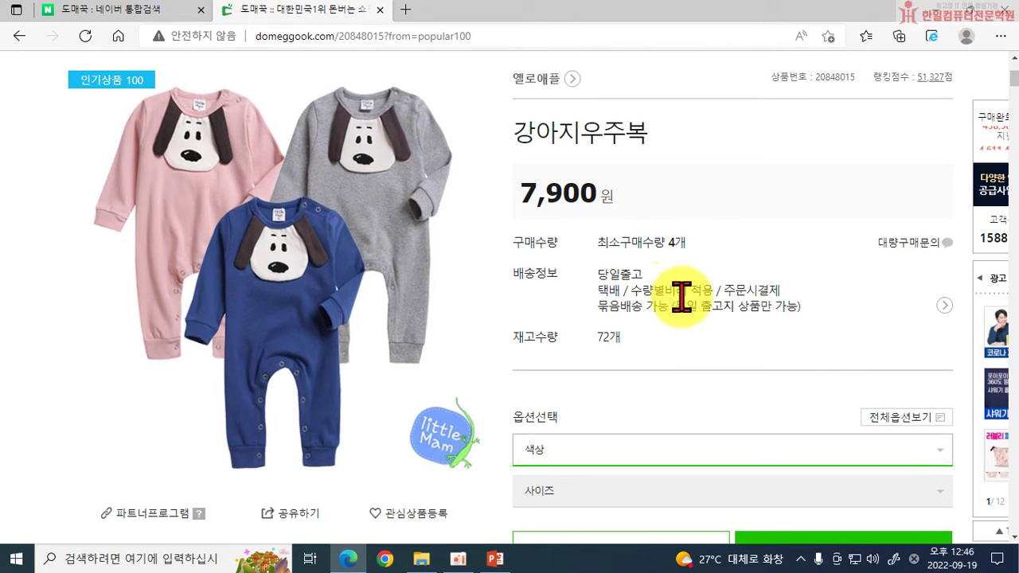
{"action": "scroll", "coordinate": [699, 307], "scroll_direction": "down", "scroll_amount": 1}
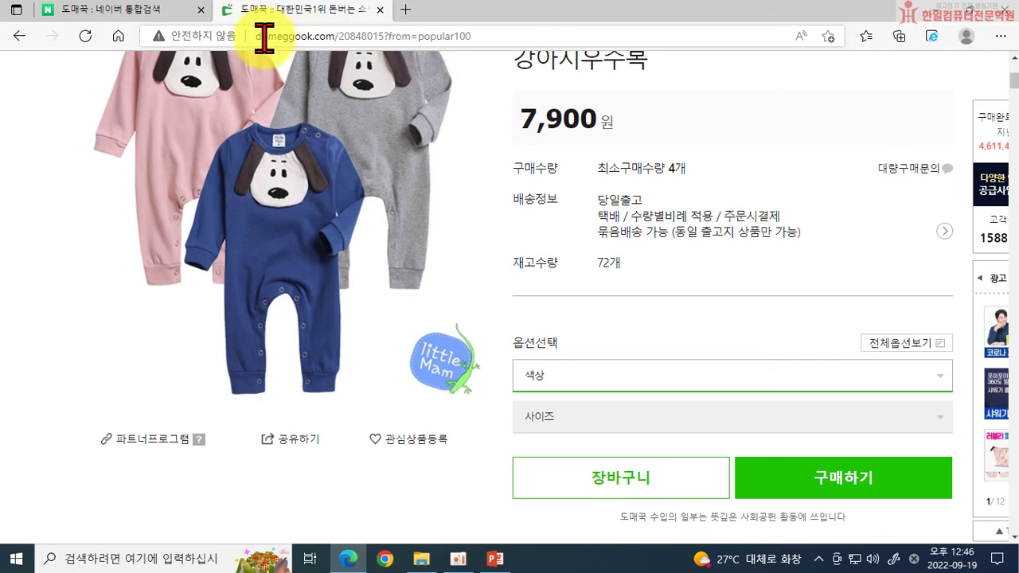
Register the 강아지우주복 product as a 관심상품 and open the 관심상품 list from 마이페이지.
{"action": "left_click", "coordinate": [410, 440]}
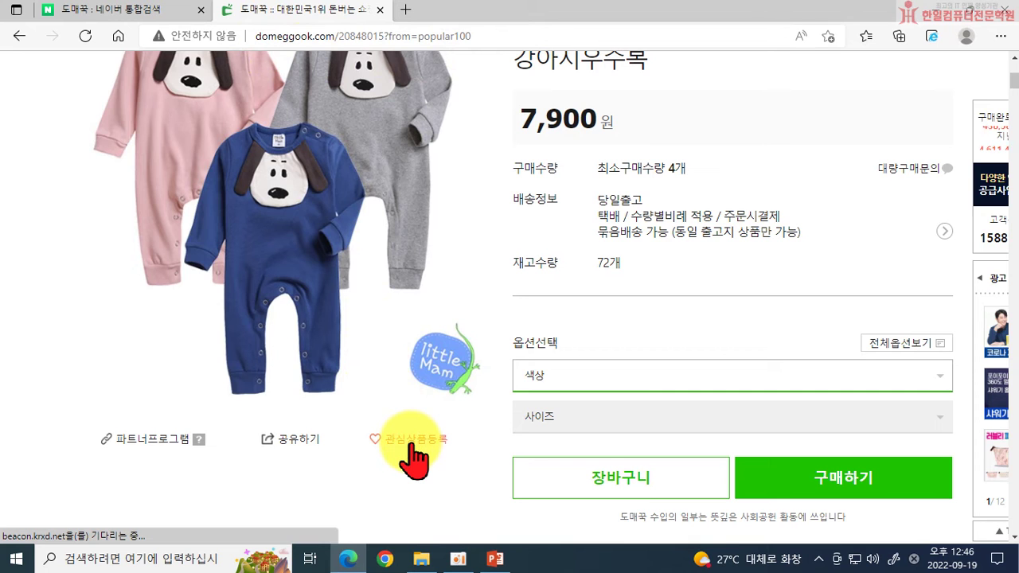
{"action": "left_click", "coordinate": [646, 158]}
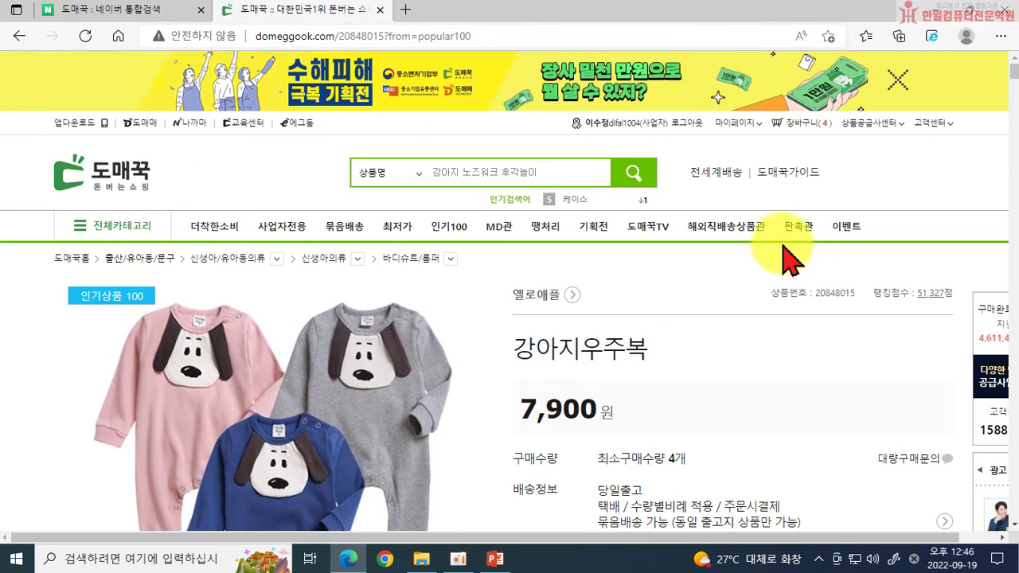
{"action": "mouse_move", "coordinate": [758, 122]}
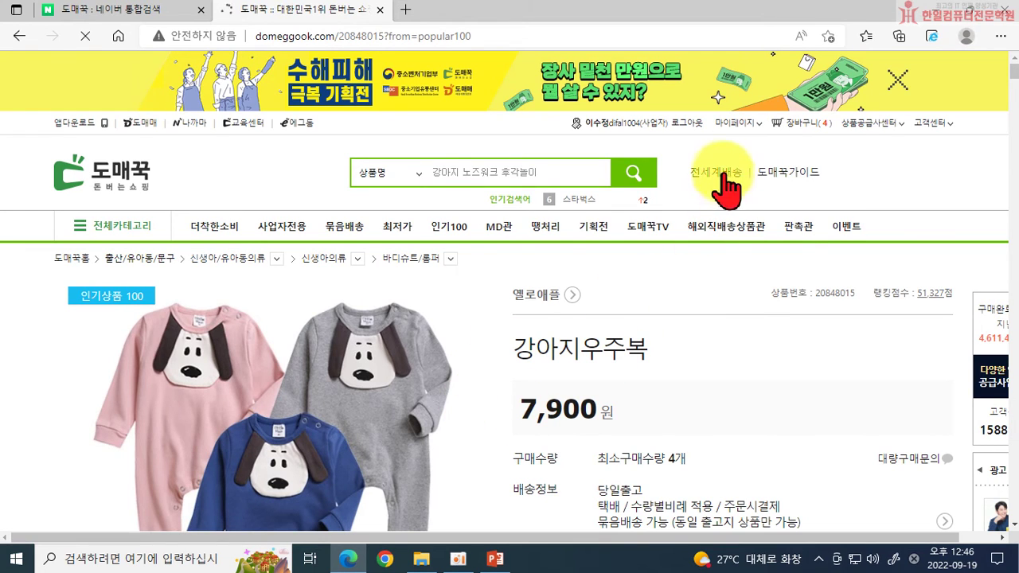
{"action": "scroll", "coordinate": [643, 400], "scroll_direction": "down", "scroll_amount": 3}
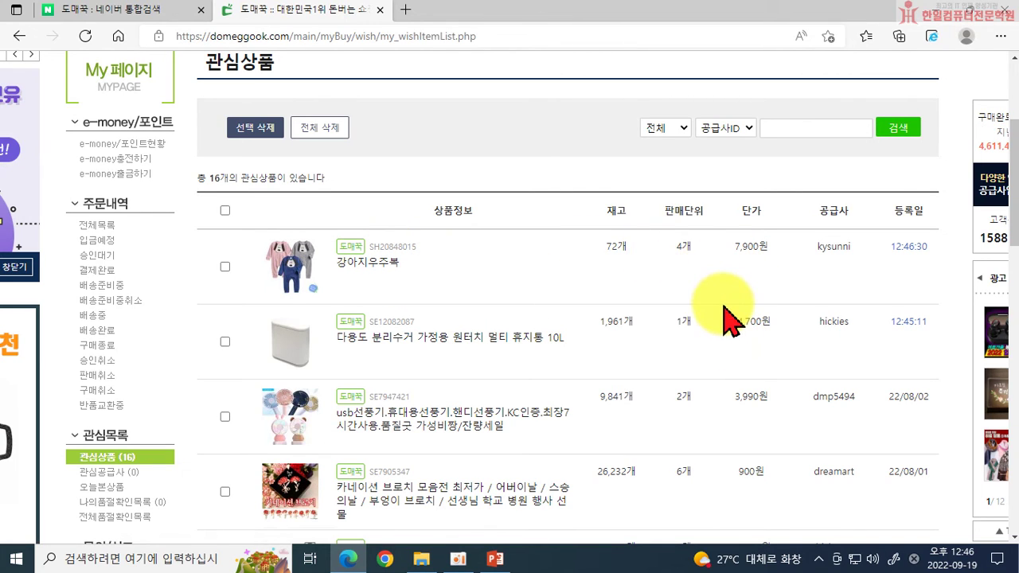
Delete the 강아지우주복, usb선풍기 and 카네이션 브로치 products from the 관심상품 list.
{"action": "left_click", "coordinate": [227, 265]}
{"action": "left_click", "coordinate": [222, 417]}
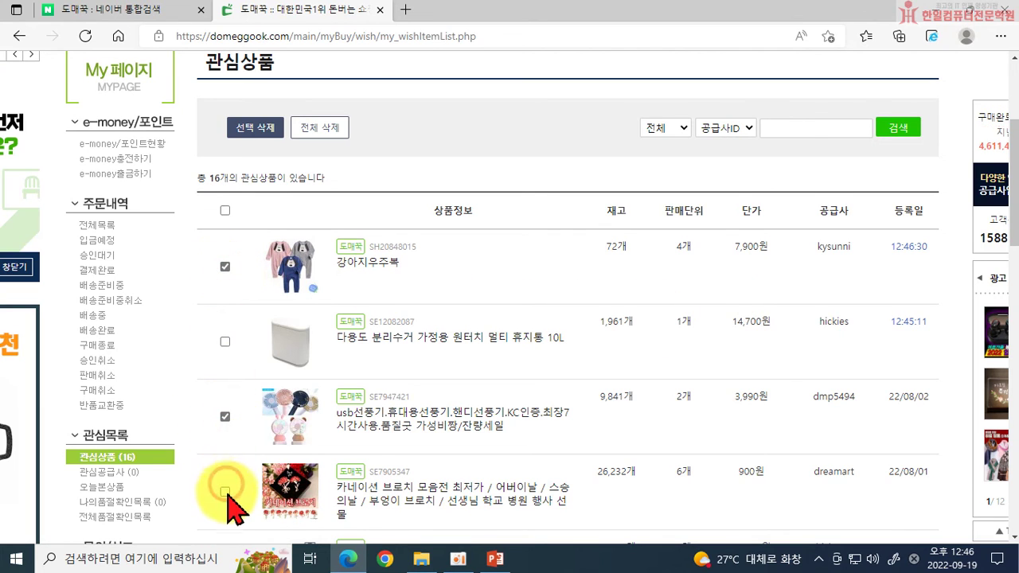
{"action": "left_click", "coordinate": [266, 129]}
{"action": "left_click", "coordinate": [575, 121]}
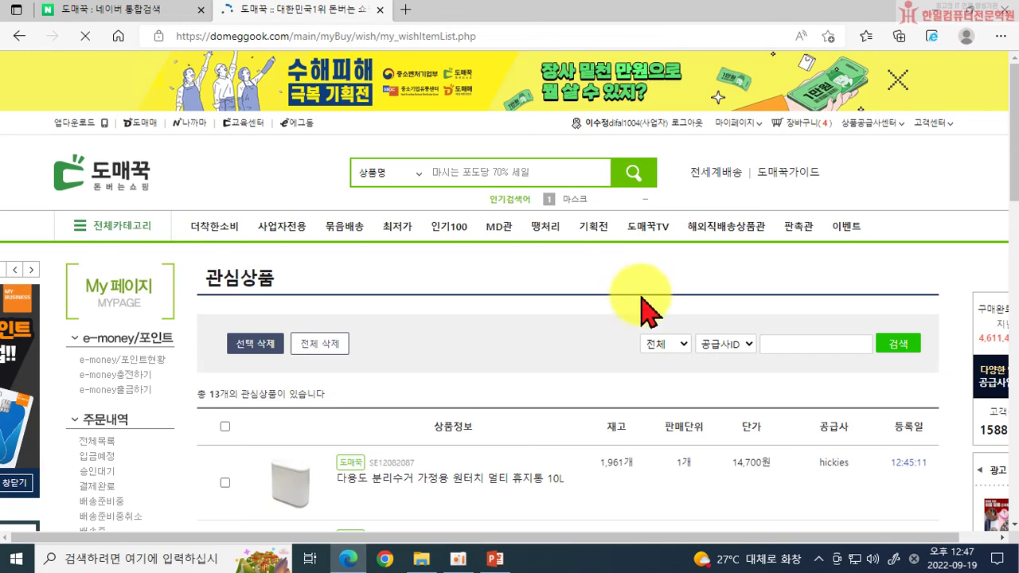
Select every product in the 관심상품 list except 다용도 분리수거 가정용 원터치 멀티 휴지통 10L and delete the selected ones.
{"action": "scroll", "coordinate": [709, 357], "scroll_direction": "down", "scroll_amount": 3}
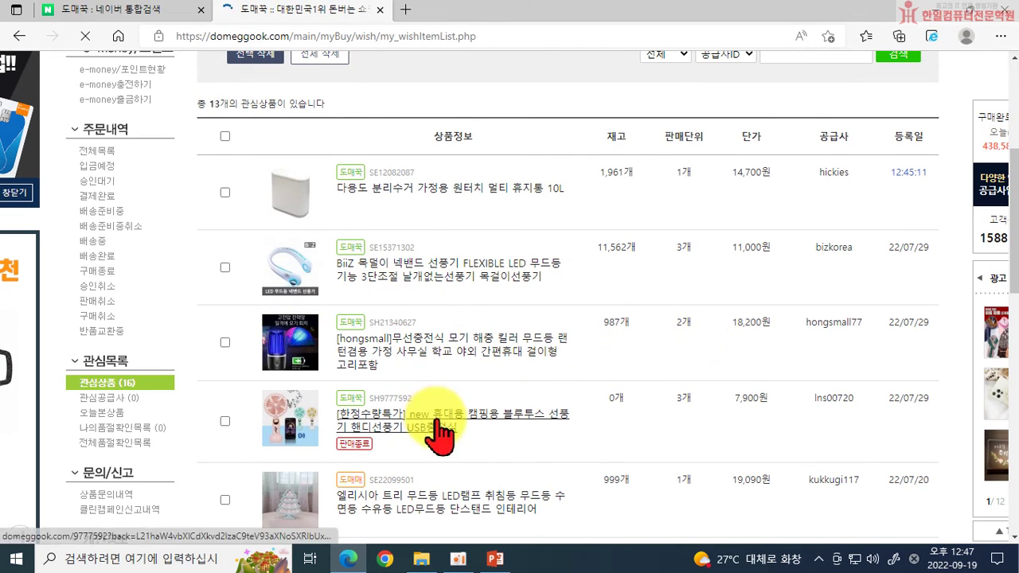
{"action": "left_click", "coordinate": [225, 342]}
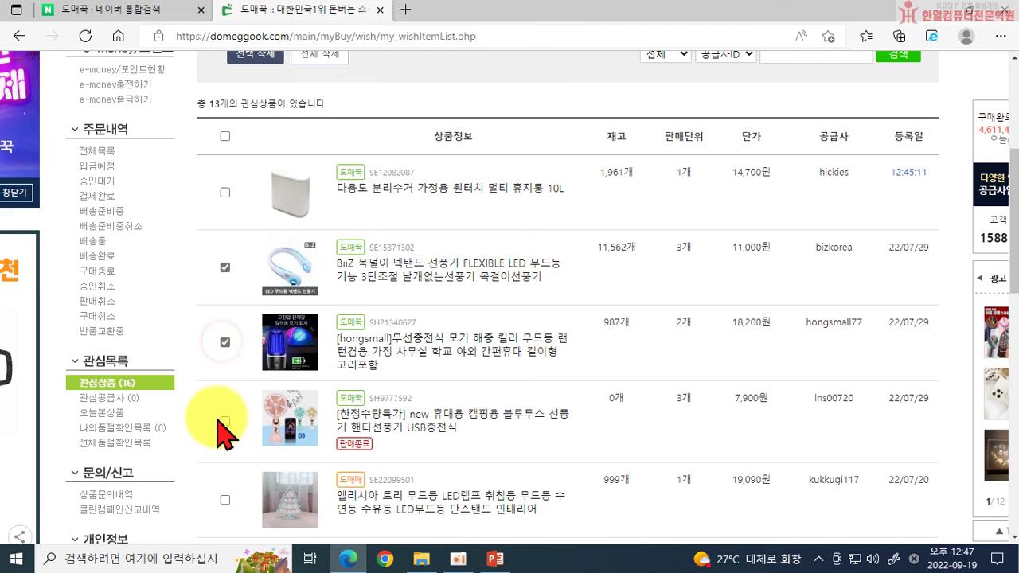
{"action": "left_click", "coordinate": [226, 500]}
{"action": "scroll", "coordinate": [225, 493], "scroll_direction": "down", "scroll_amount": 3}
{"action": "left_click", "coordinate": [224, 354]}
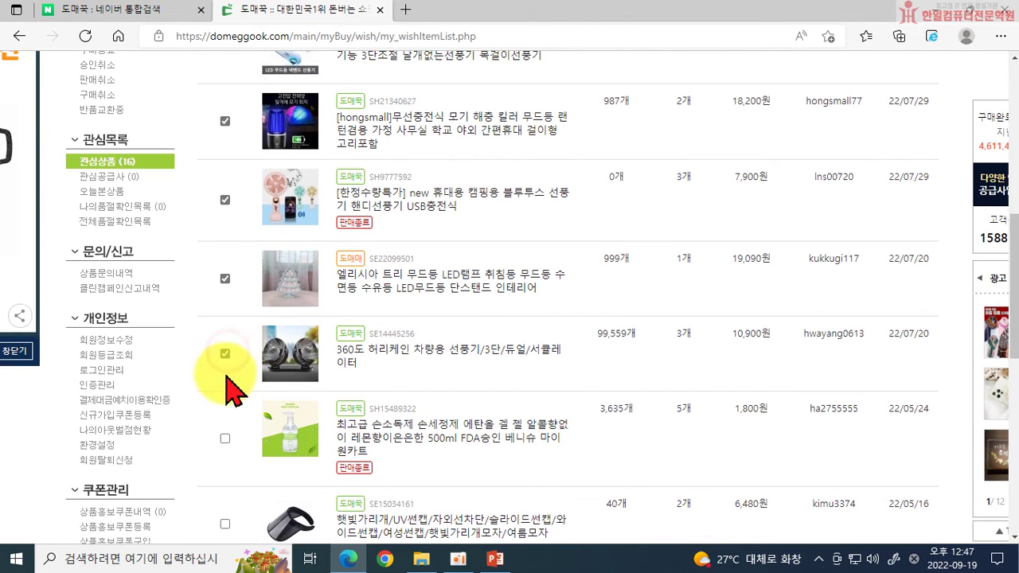
{"action": "left_click", "coordinate": [225, 438]}
{"action": "scroll", "coordinate": [227, 440], "scroll_direction": "down", "scroll_amount": 2}
{"action": "left_click", "coordinate": [225, 376]}
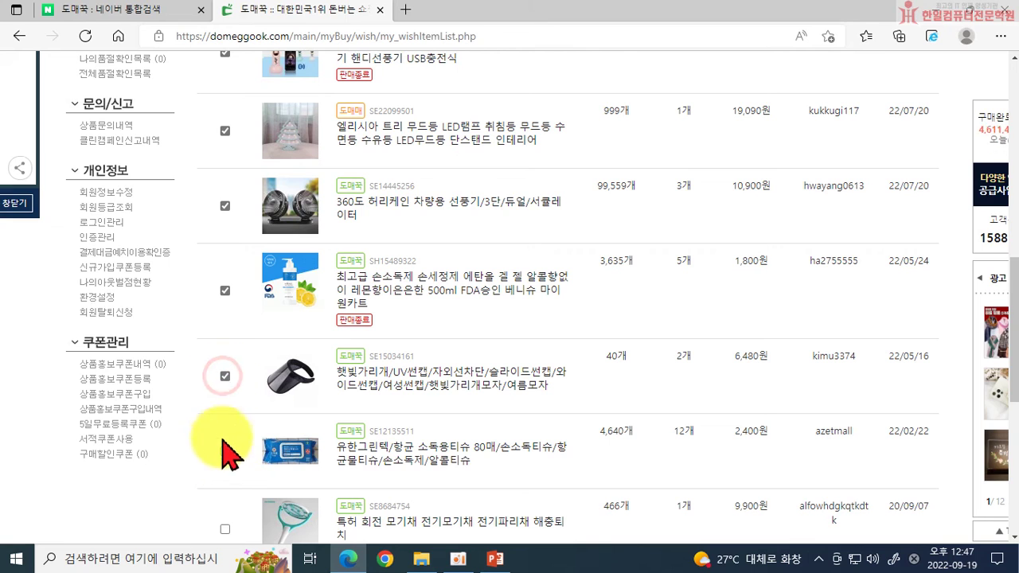
{"action": "left_click", "coordinate": [224, 453]}
{"action": "scroll", "coordinate": [255, 494], "scroll_direction": "down", "scroll_amount": 3}
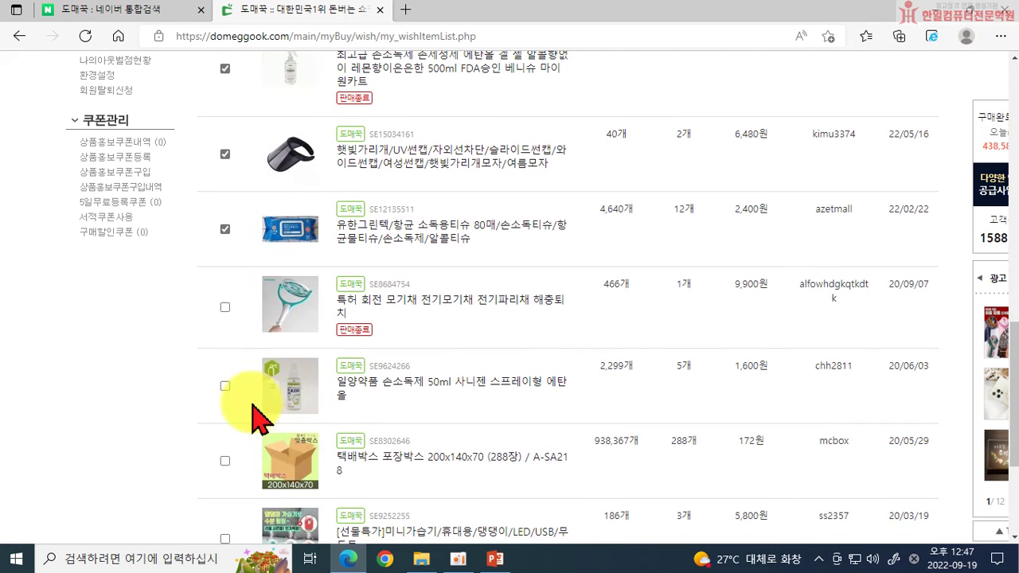
{"action": "left_click", "coordinate": [226, 307]}
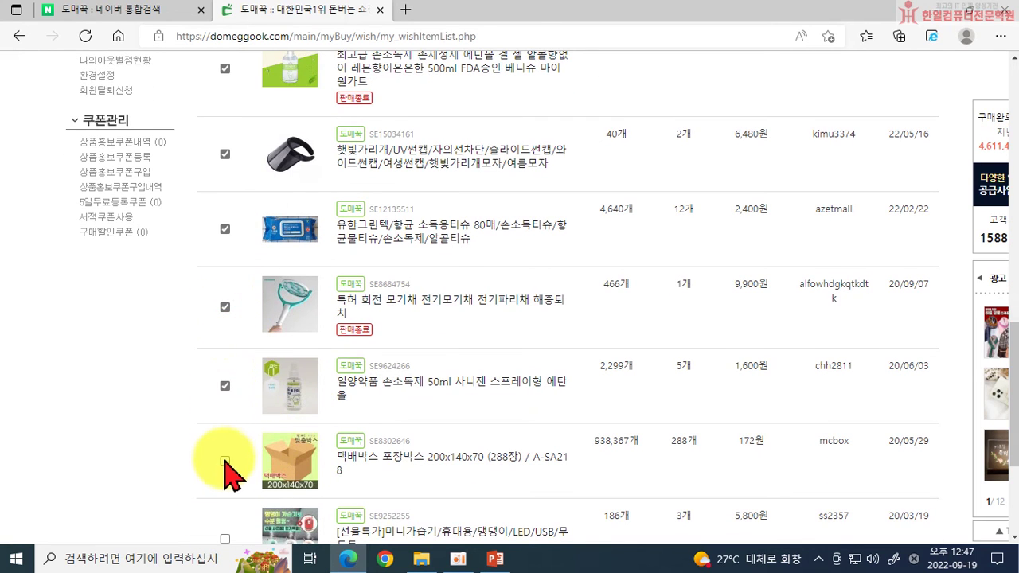
{"action": "scroll", "coordinate": [235, 507], "scroll_direction": "down", "scroll_amount": 3}
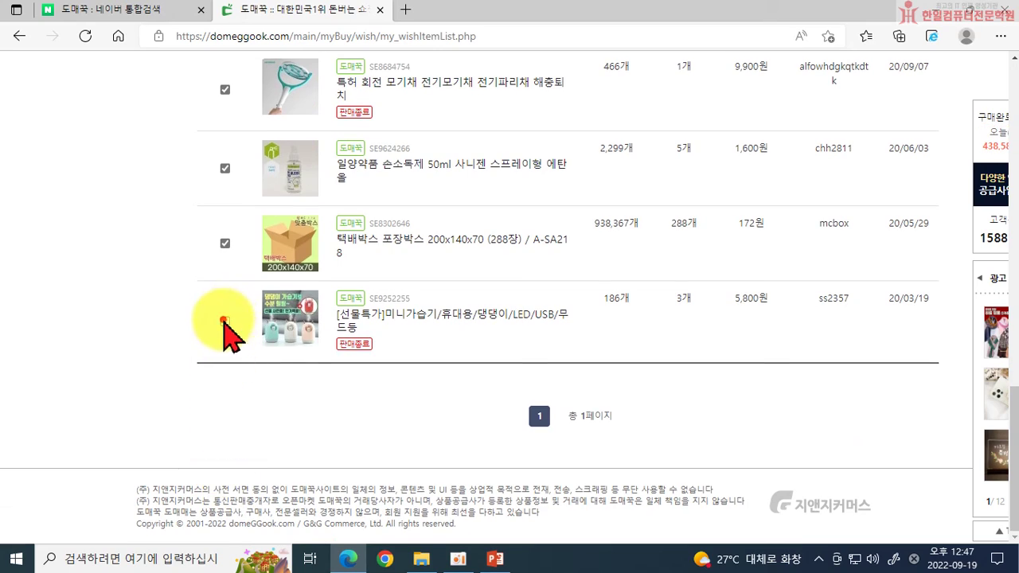
{"action": "scroll", "coordinate": [337, 182], "scroll_direction": "up", "scroll_amount": 20}
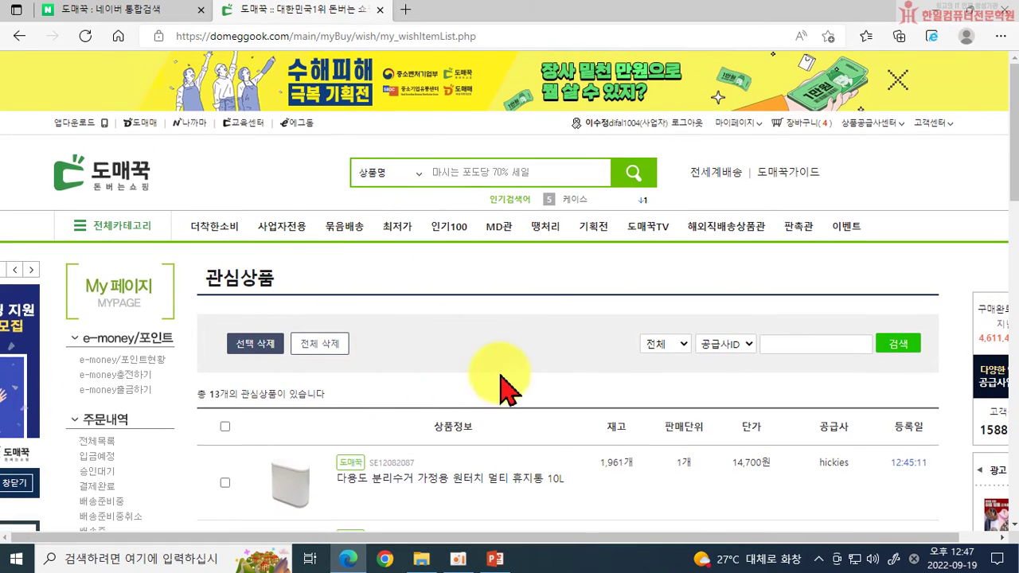
{"action": "left_click", "coordinate": [271, 347]}
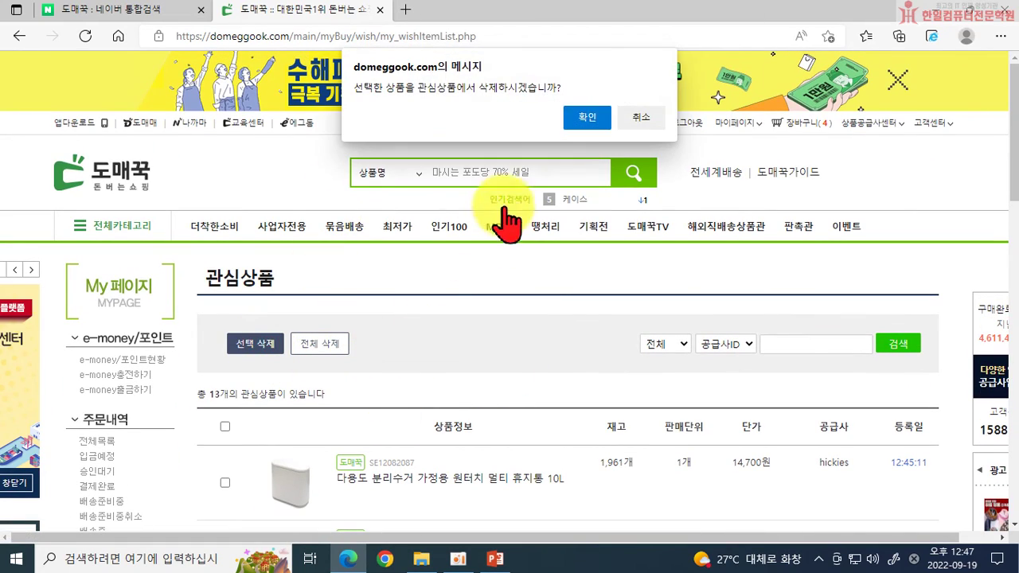
{"action": "left_click", "coordinate": [587, 119]}
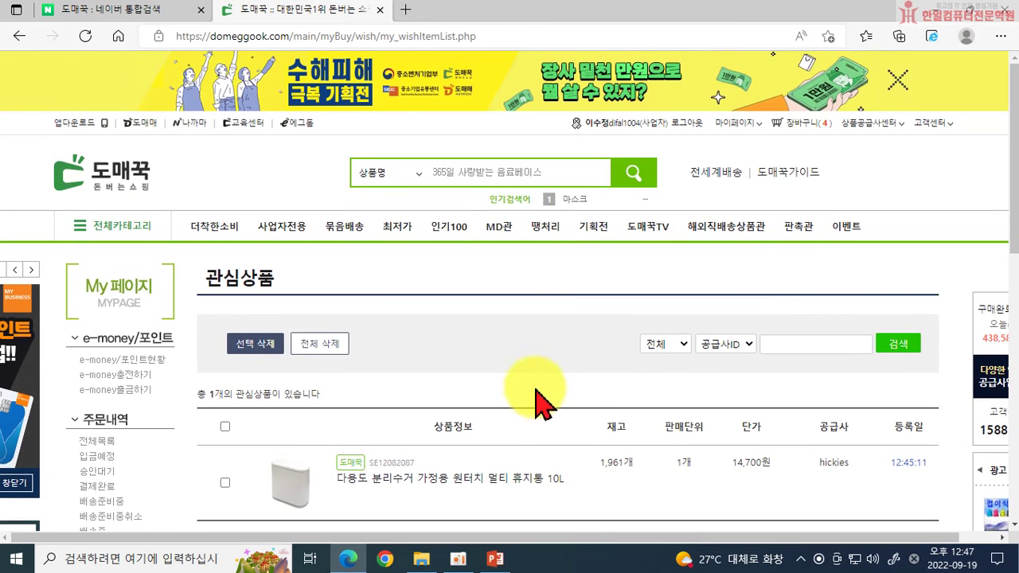
{"action": "scroll", "coordinate": [430, 493], "scroll_direction": "down", "scroll_amount": 3}
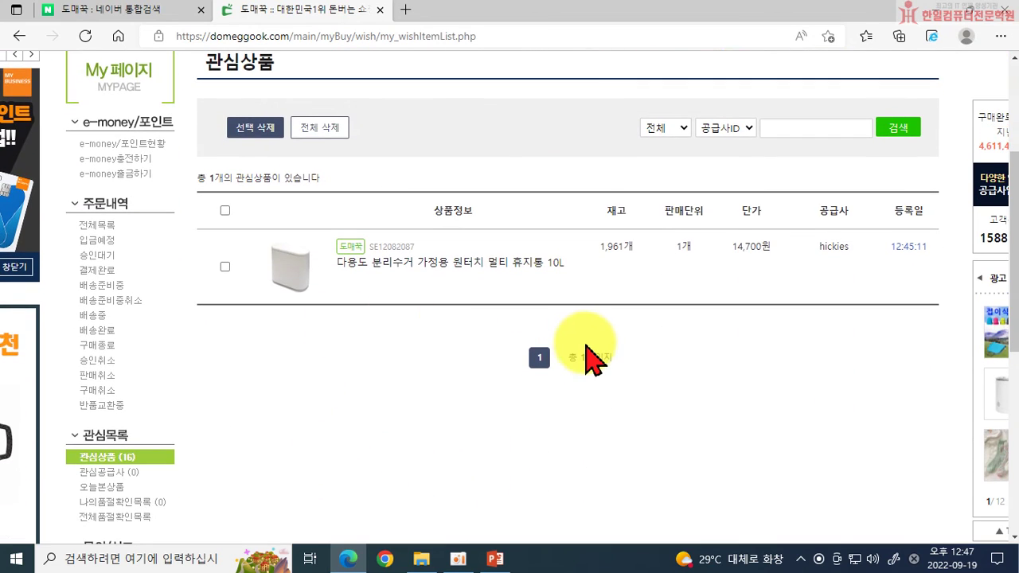